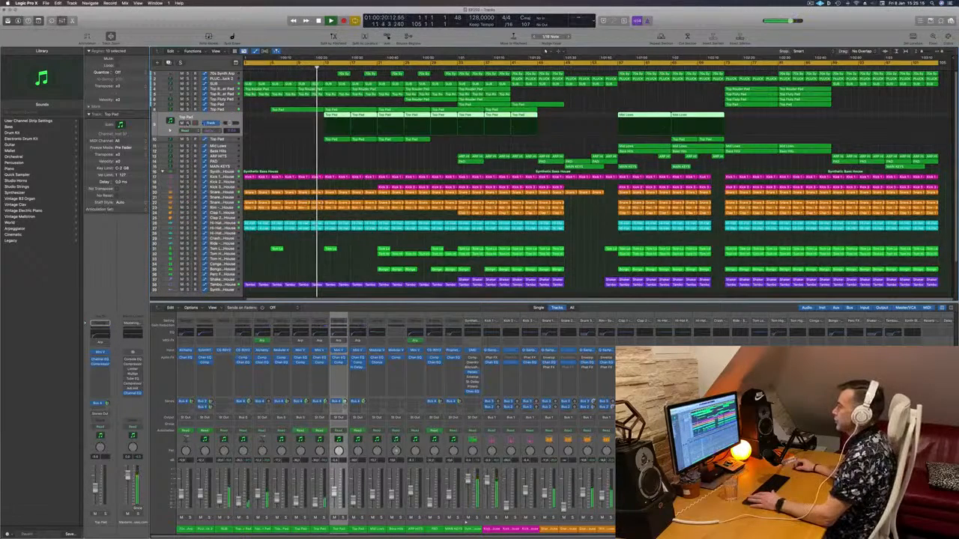
Step: Audition Top Pad tracks 9 and 10 in solo one after the other, and return each to the full mix
key("ctrl+s")
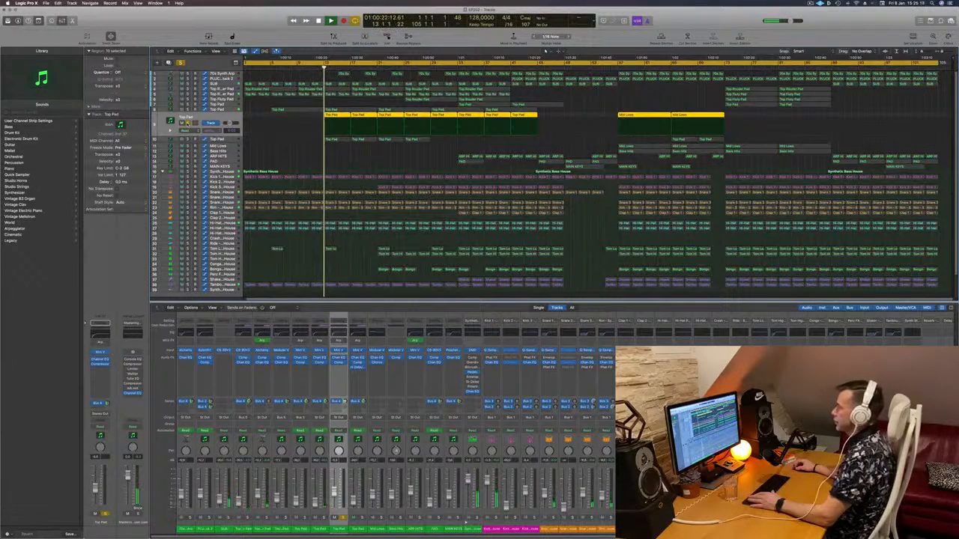
left_click(188, 123)
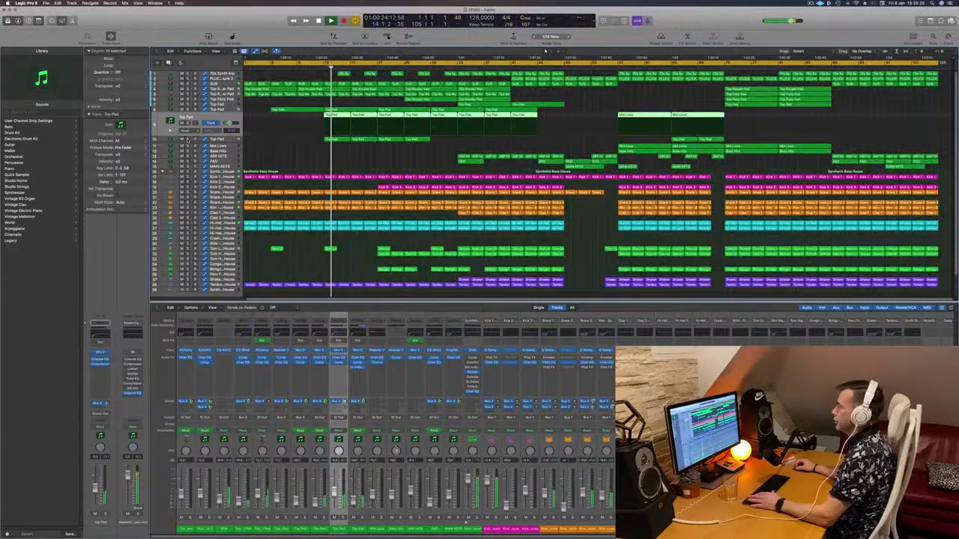
left_click(188, 139)
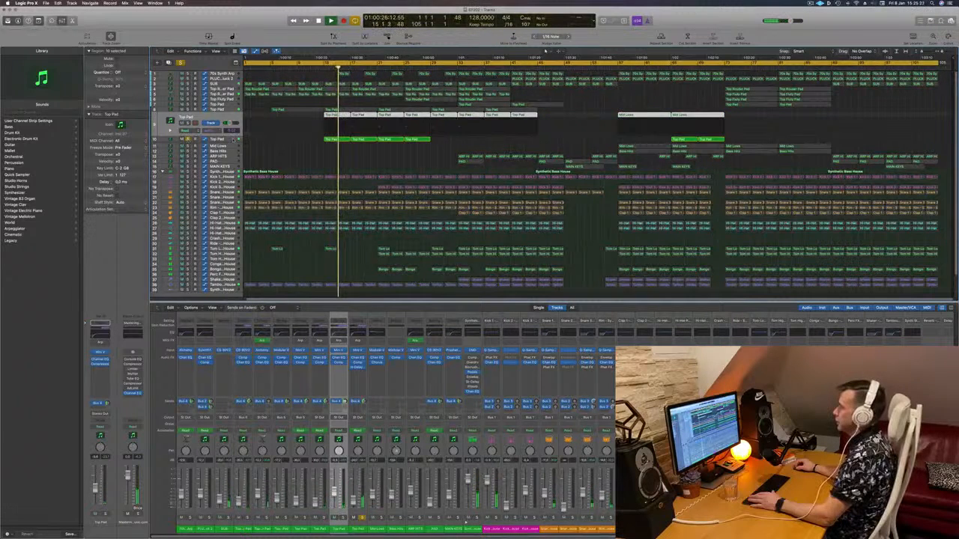
left_click(233, 140)
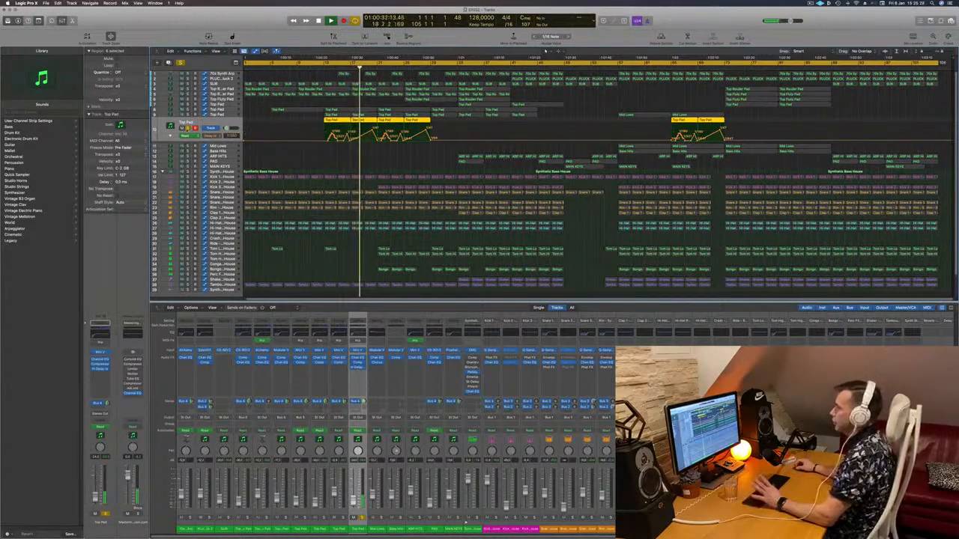
key("s")
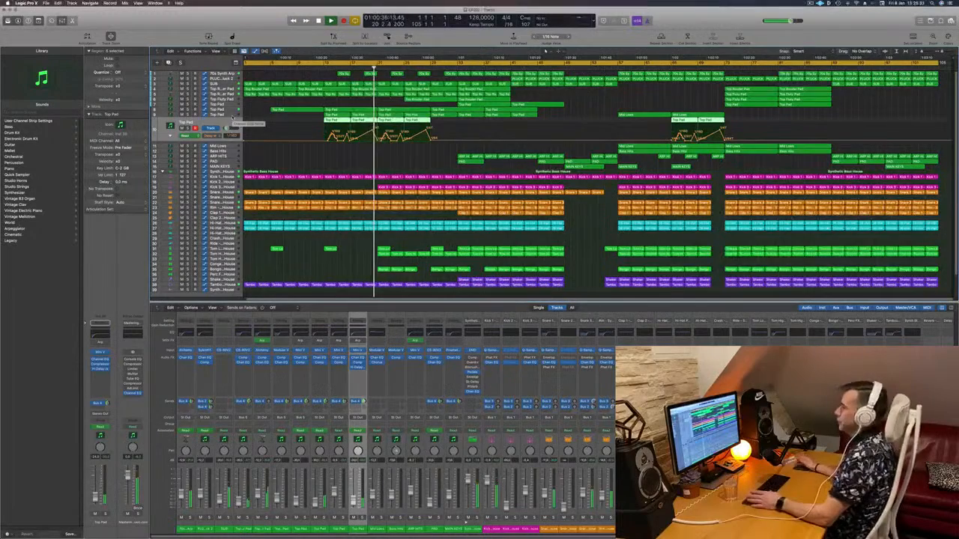
Step: Audition the Kick 3 - Synthetic Bass House track by briefly soloing it, and clear the region selection
left_click(356, 106)
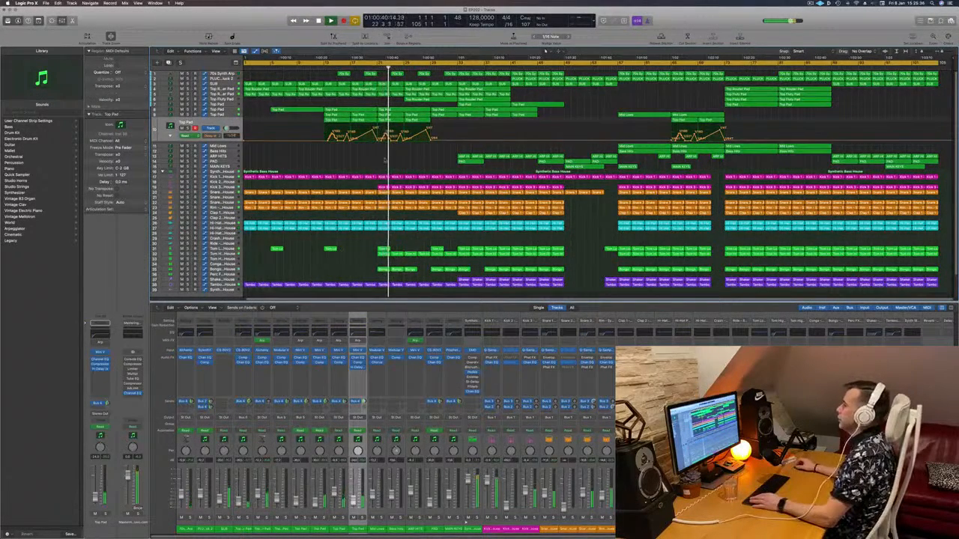
left_click(222, 187)
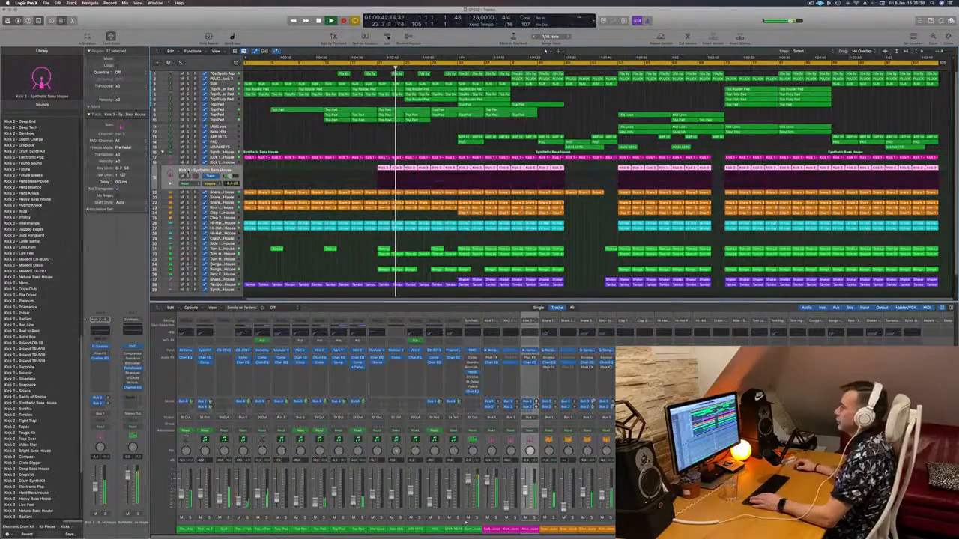
left_click(188, 176)
left_click(188, 176)
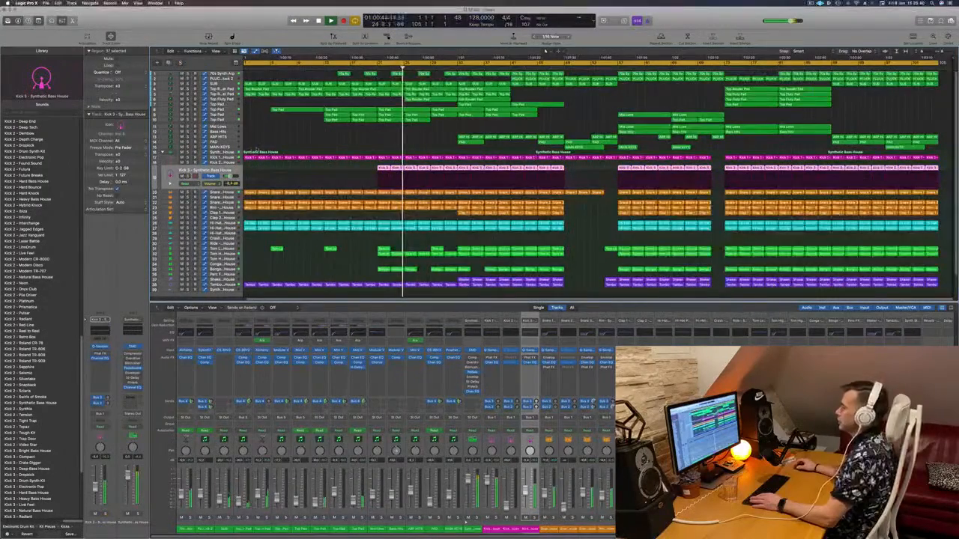
left_click(359, 134)
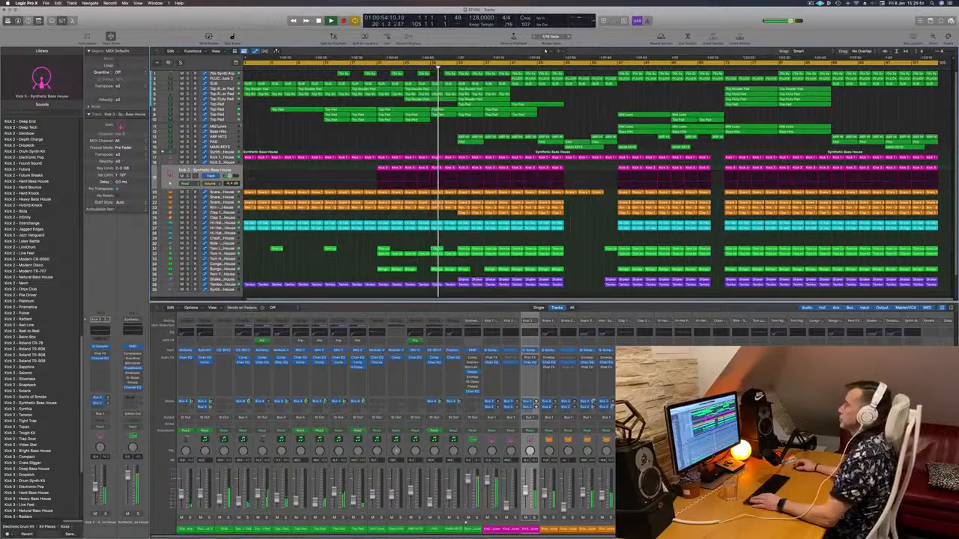
Step: Expand the automation lanes of Top Pad track 10 to examine its delay automation curve up to about bar 33
left_click(386, 121)
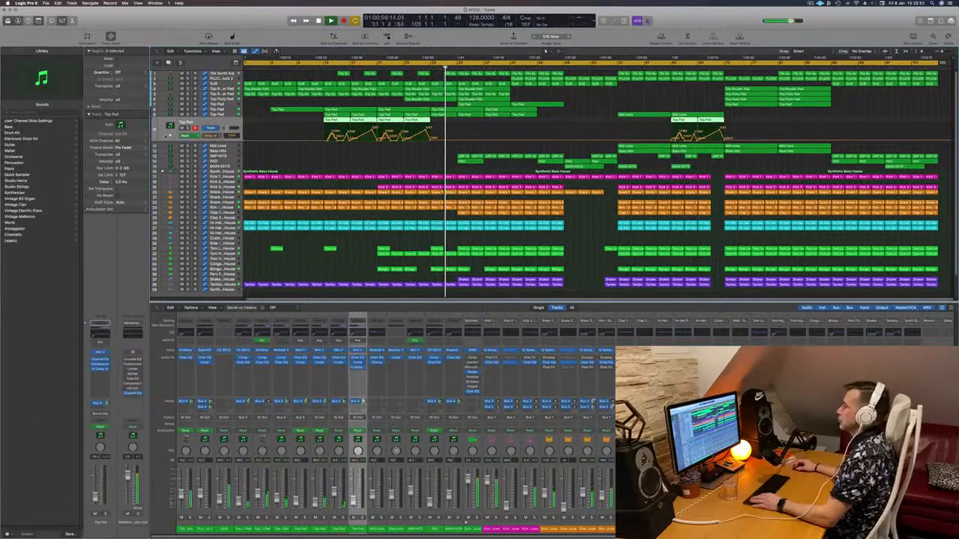
left_click(170, 136)
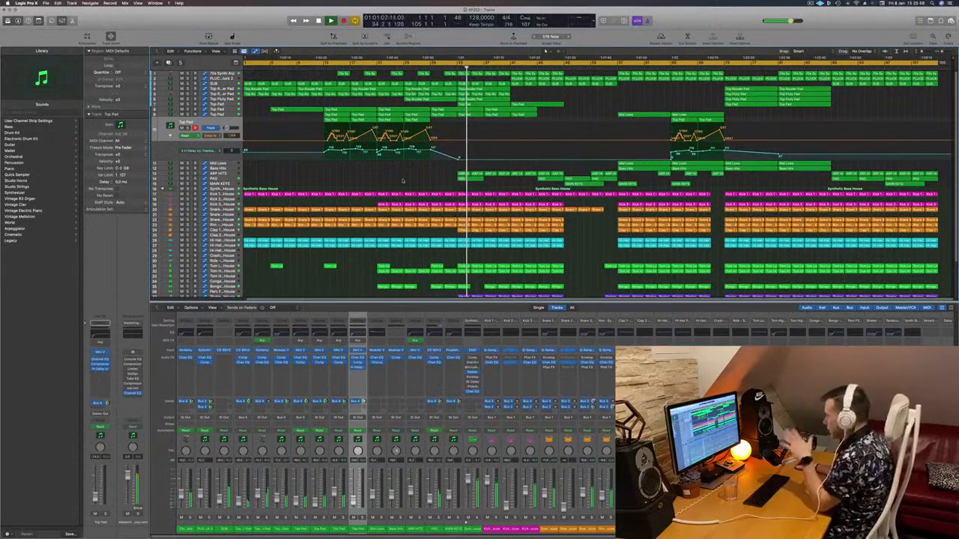
mouse_move(458, 158)
left_mouse_down()
mouse_move(458, 147)
mouse_move(459, 160)
left_mouse_up()
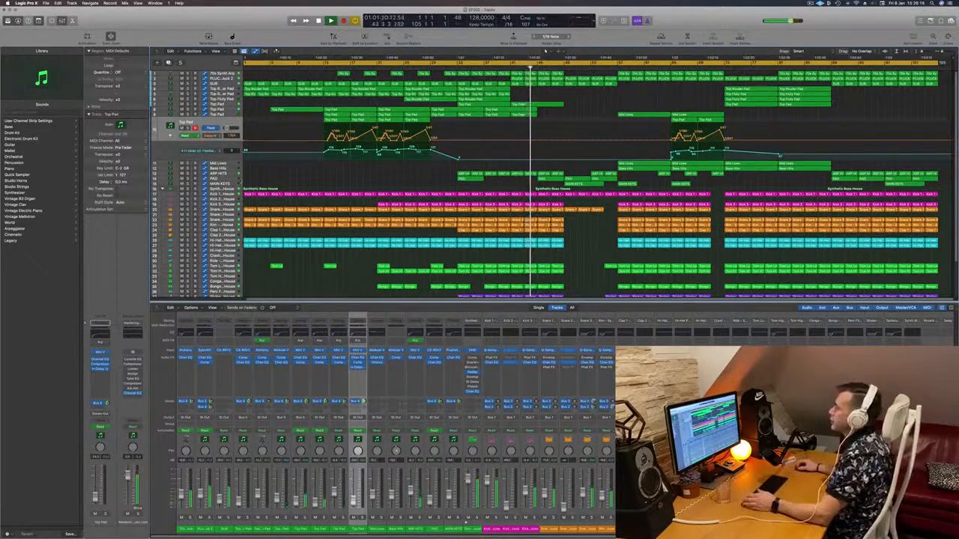
Step: Examine the PAD track's volume automation and the MAIN KEYS track during playback
left_click(229, 179)
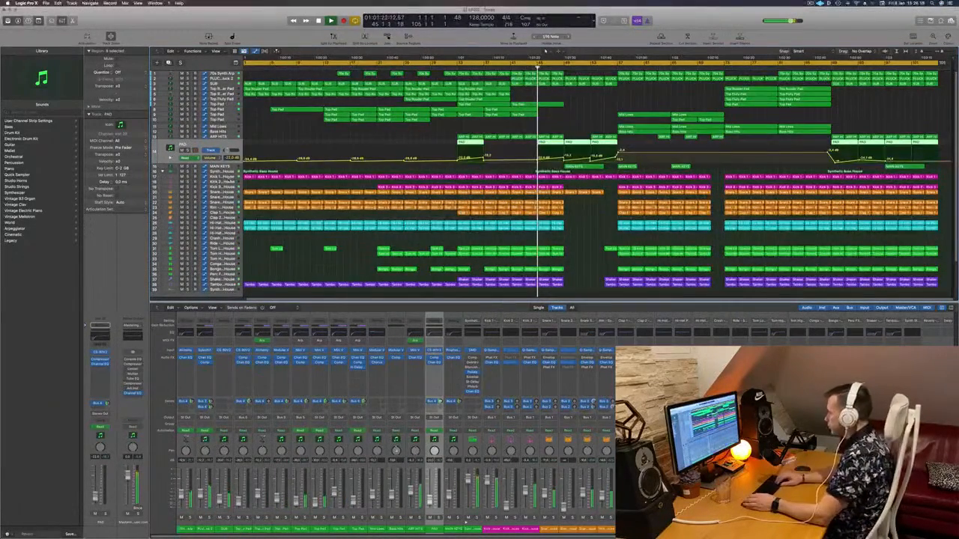
key("Down")
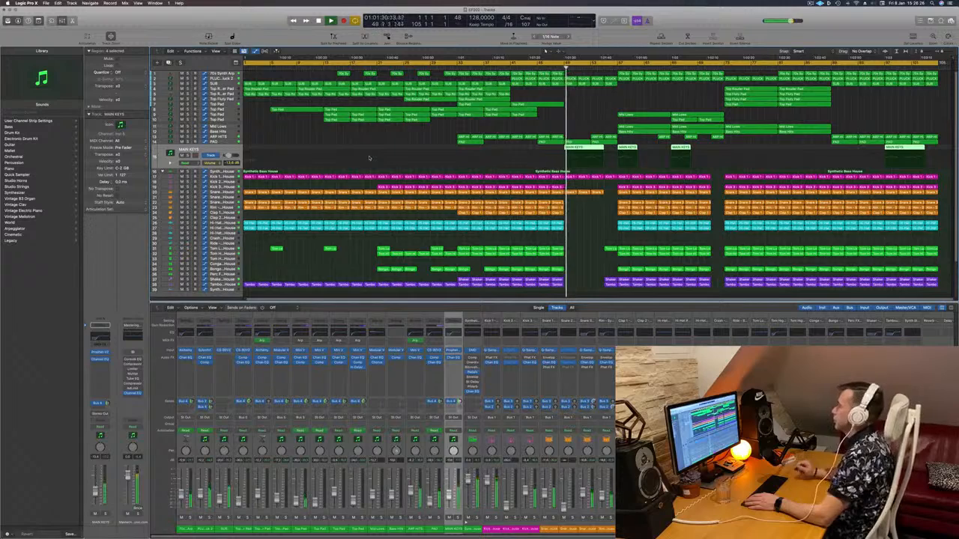
left_click(604, 111)
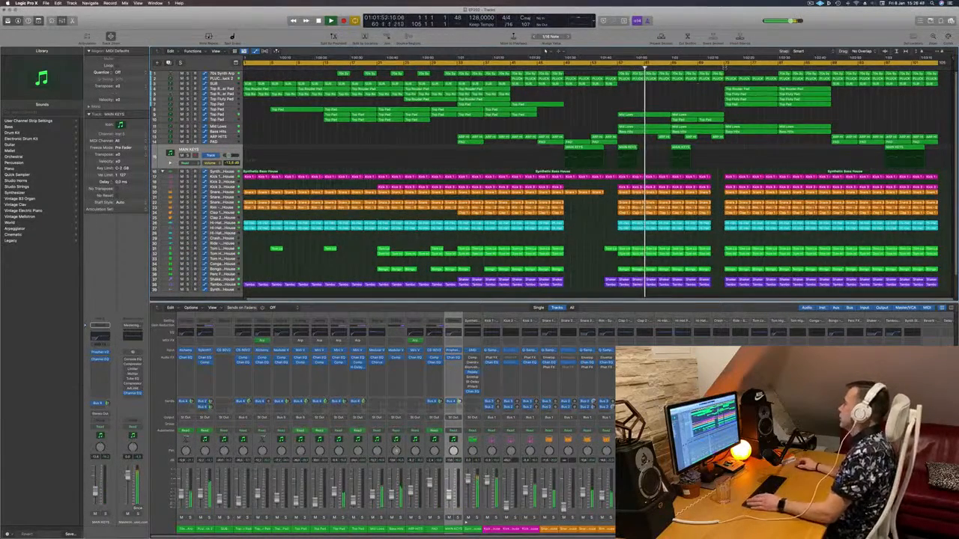
Step: Cycle playback over bars 73 to 89 and go through the tracks from SUB down to Top Fluty Pad
left_click(724, 66)
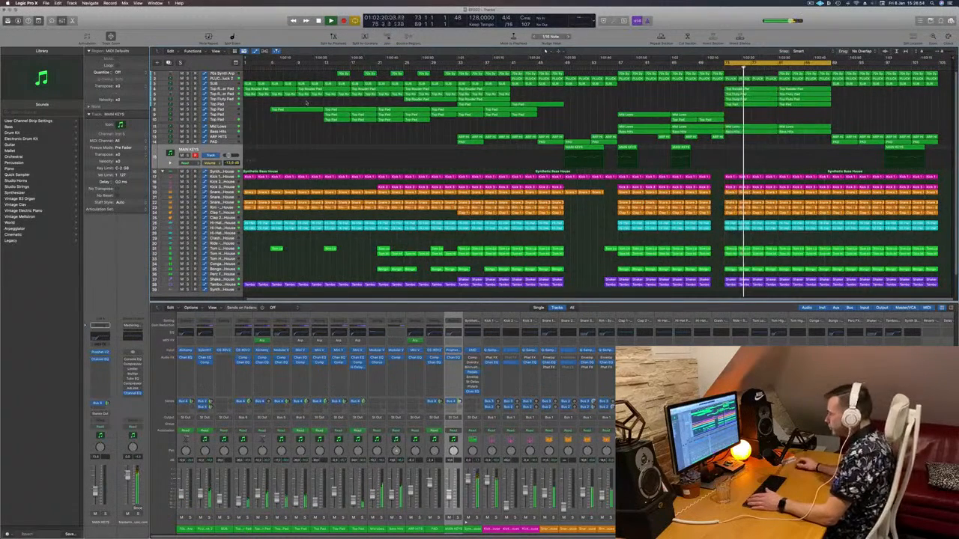
left_click(217, 82)
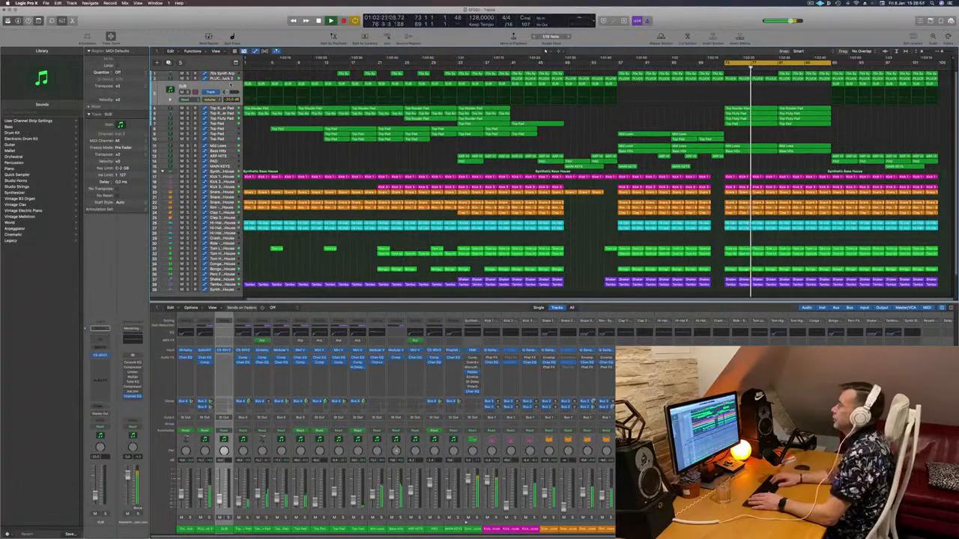
key("Down")
key("Down")
key("Up")
key("Up")
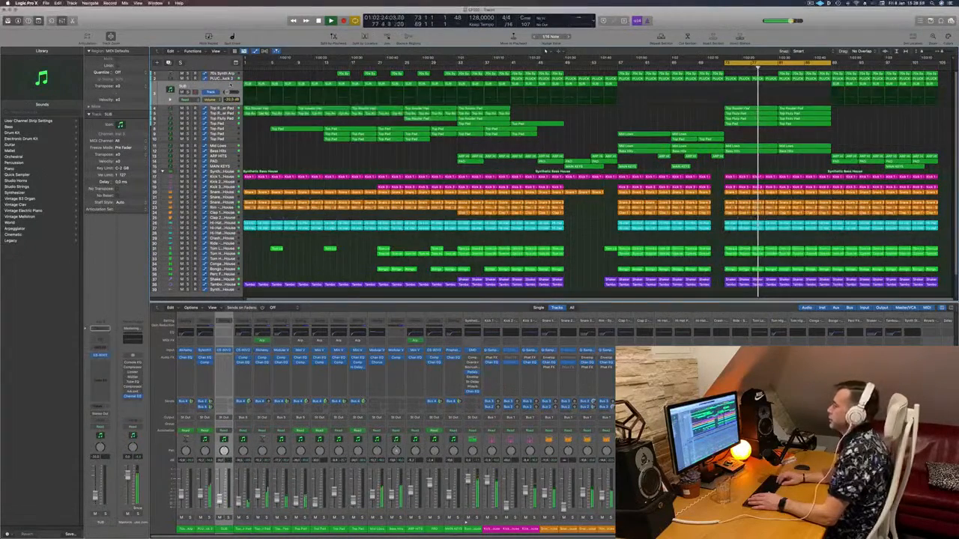
key("Down")
key("Down")
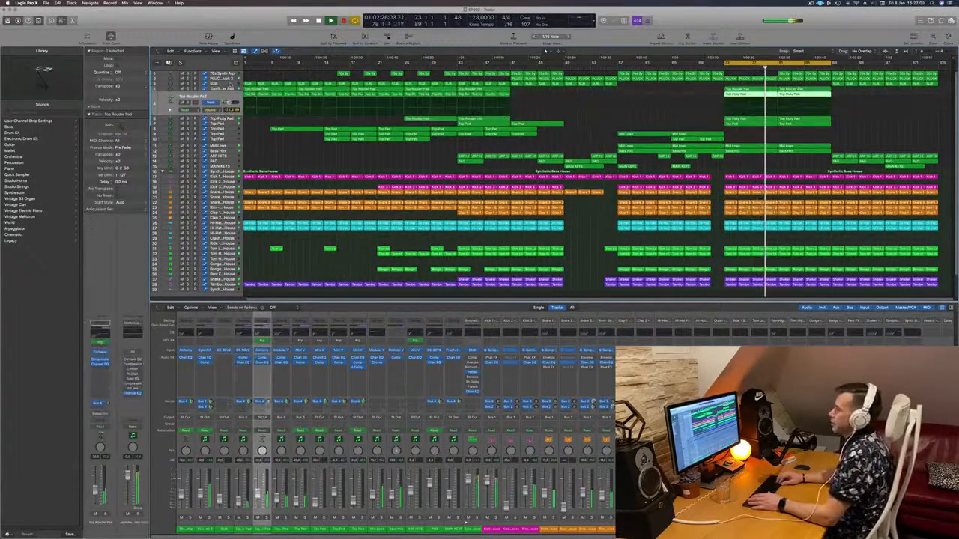
key("Down")
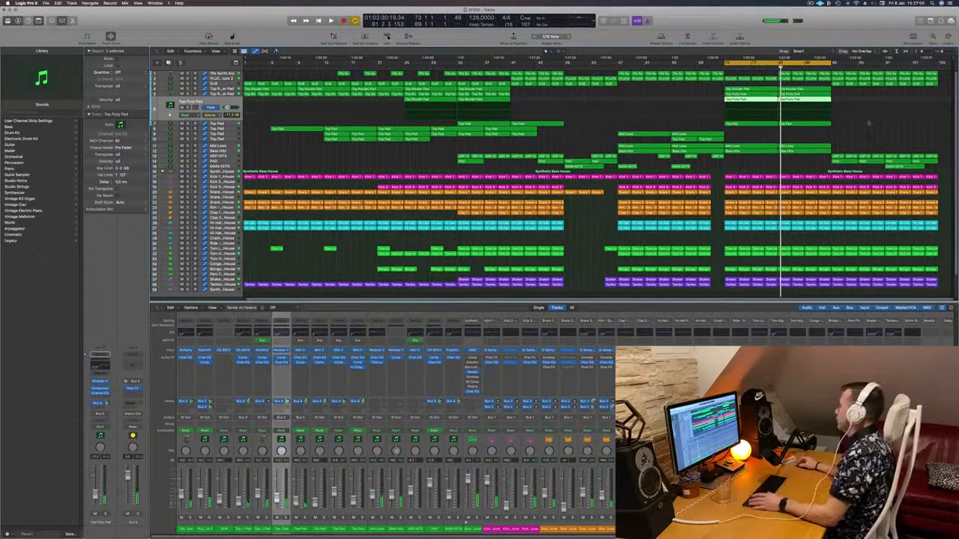
Step: Delete the regions on all tracks from bar 89 to the end of the arrangement
left_click_drag(942, 70, 839, 295)
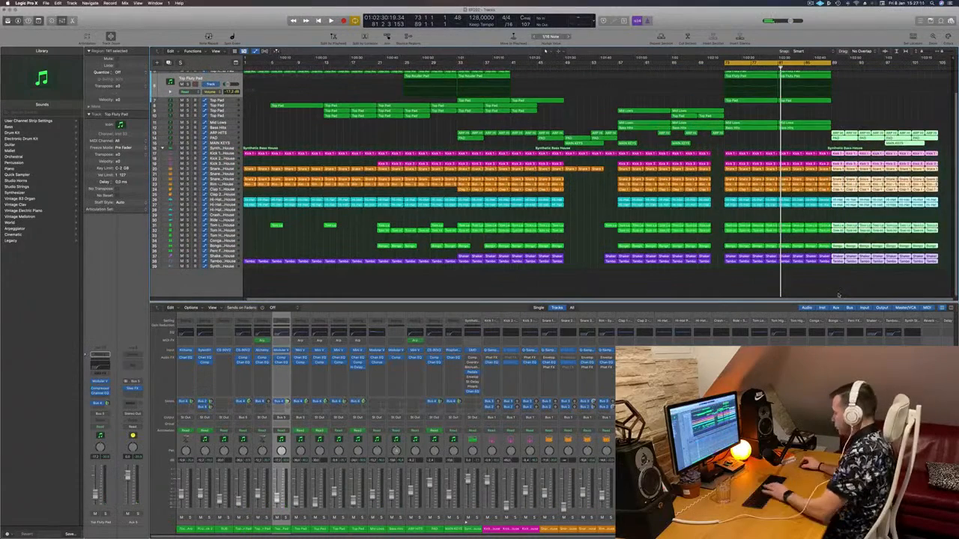
left_click_drag(850, 262, 850, 262)
key("Delete")
scroll(853, 114, "up", 3)
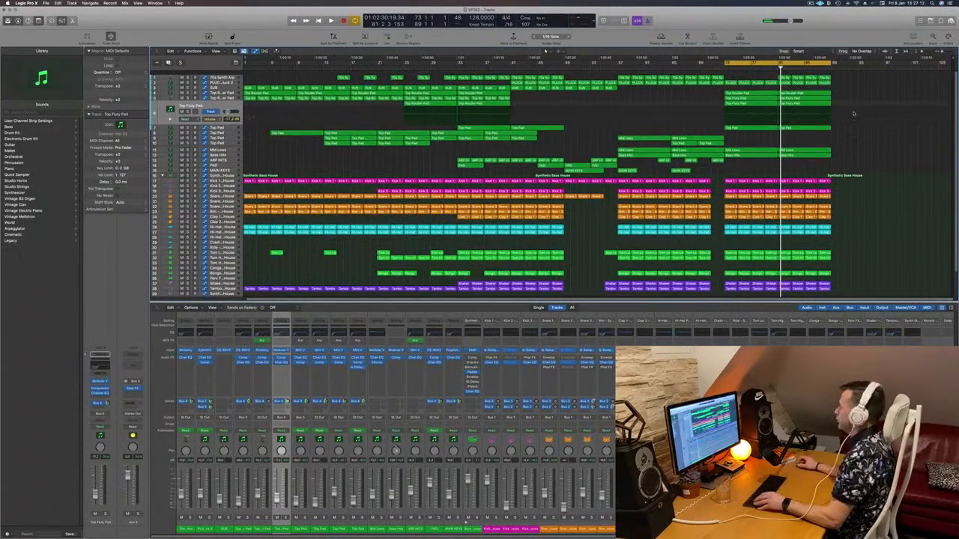
Step: Repeat the regions of bars 73 to 89 twice, starting at bar 89, and start playback
key("super+z")
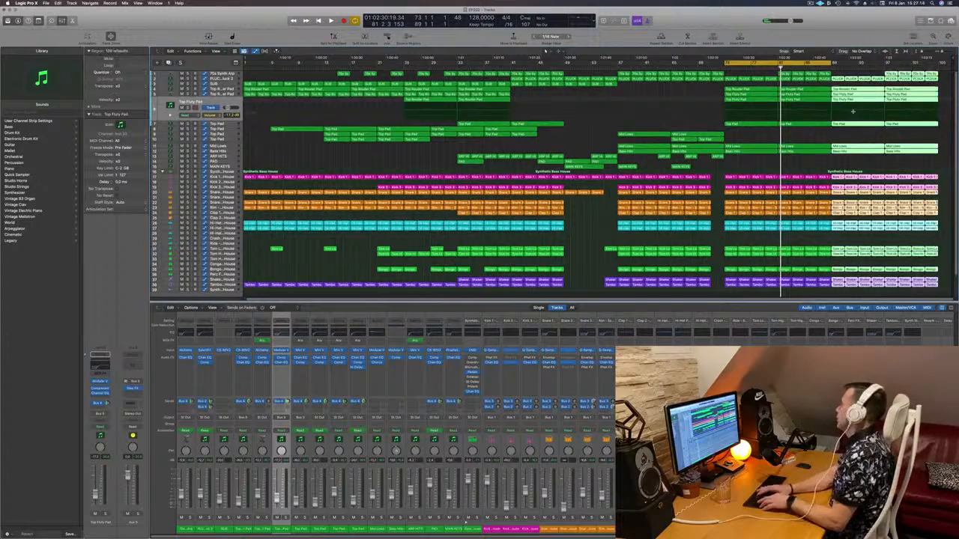
left_click(797, 137, "ctrl+alt")
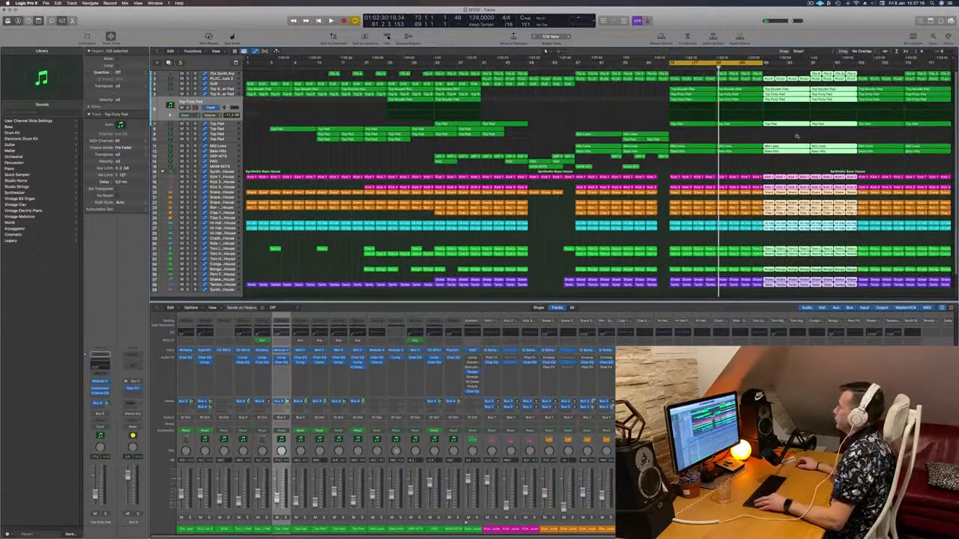
key("space")
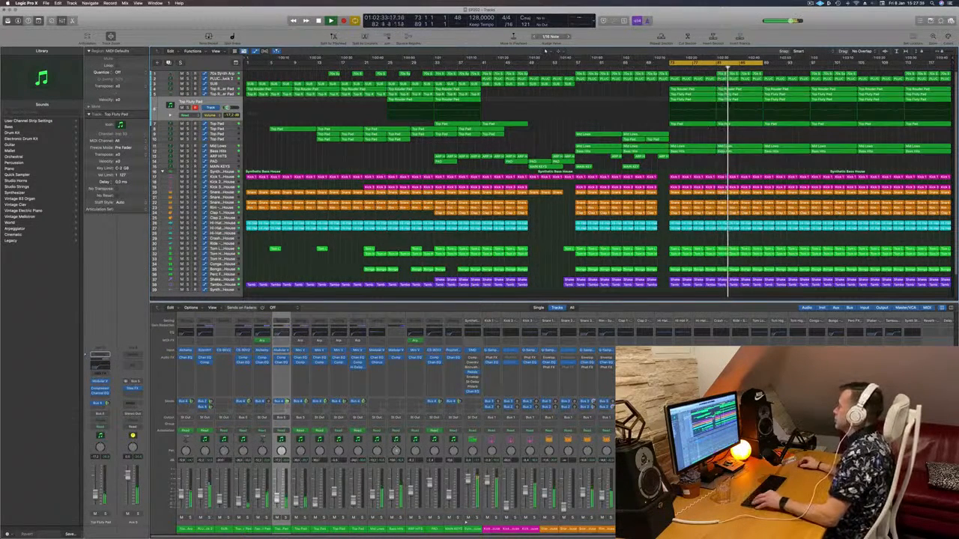
Step: Move the cycle range to bars 89 to 105 and remove the Kick 3 and shaker regions from its first half
left_click_drag(771, 62, 832, 65)
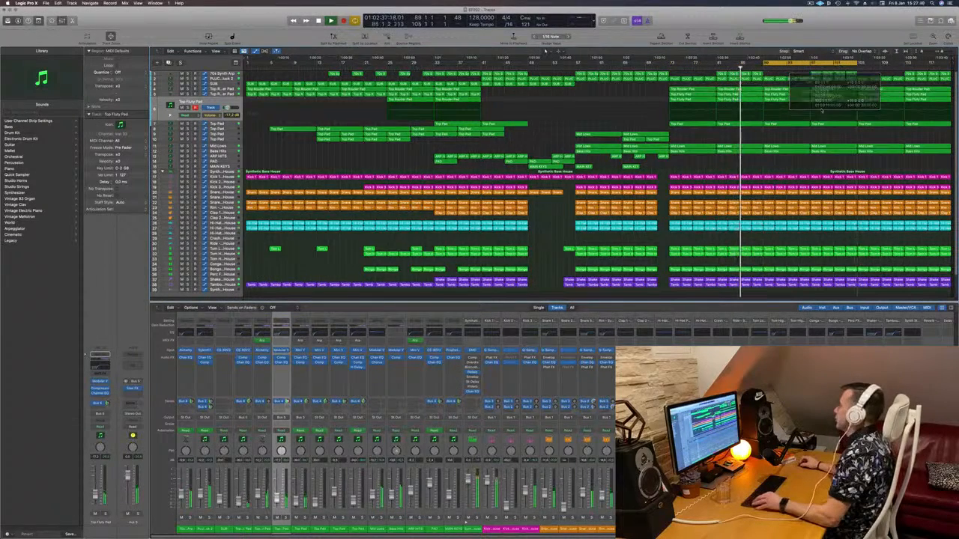
key("Return")
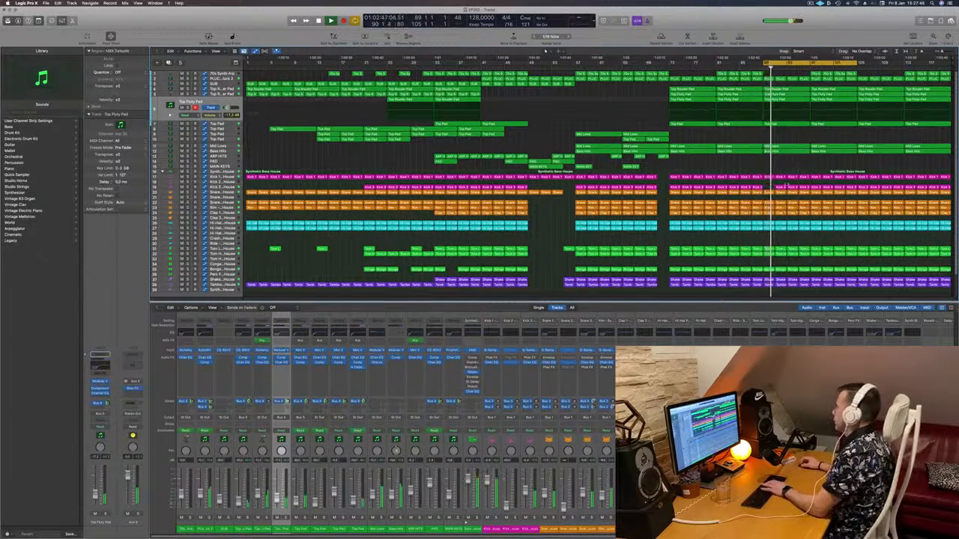
left_click(786, 186)
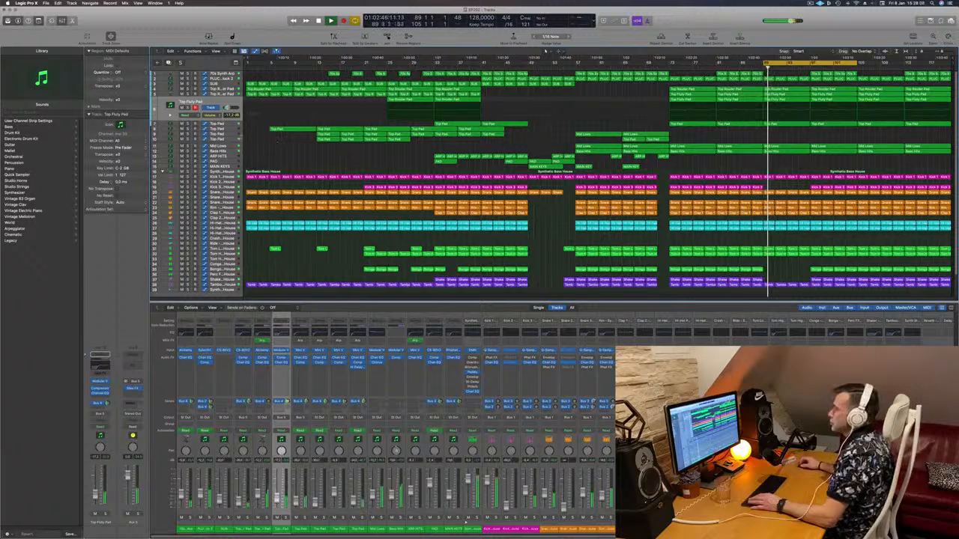
Step: Go through Top Pad tracks 7 to 9 and audition track 7 by repeatedly switching its solo on and off
left_click(217, 117)
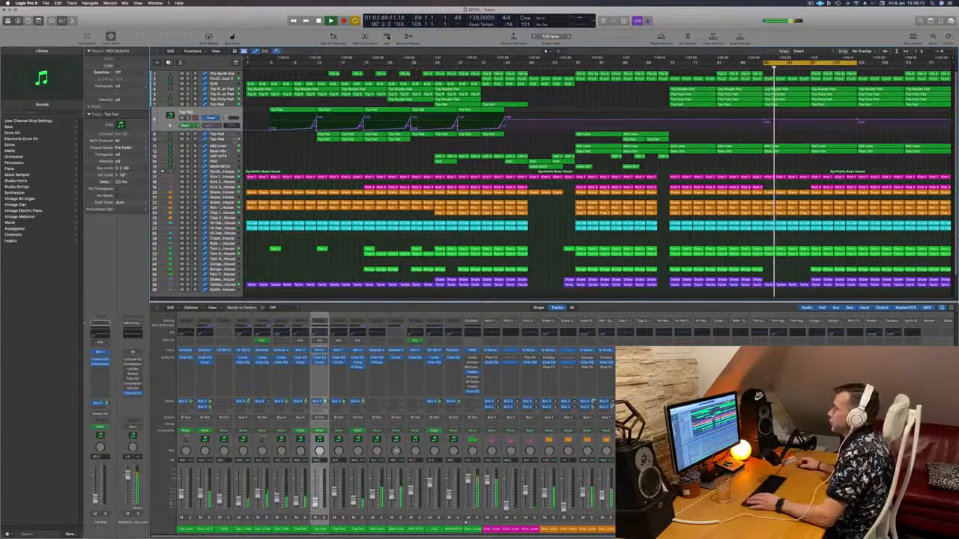
key("Down")
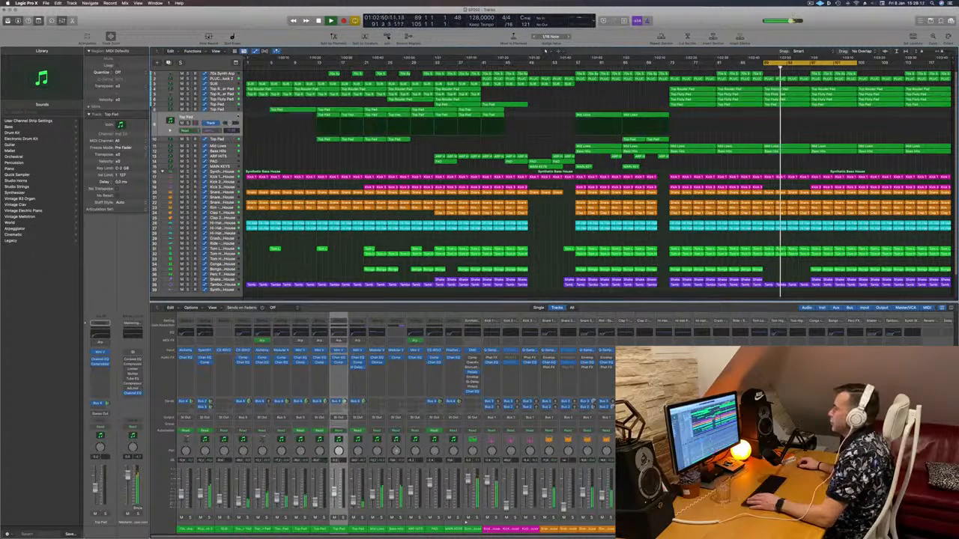
key("Up")
key("Up")
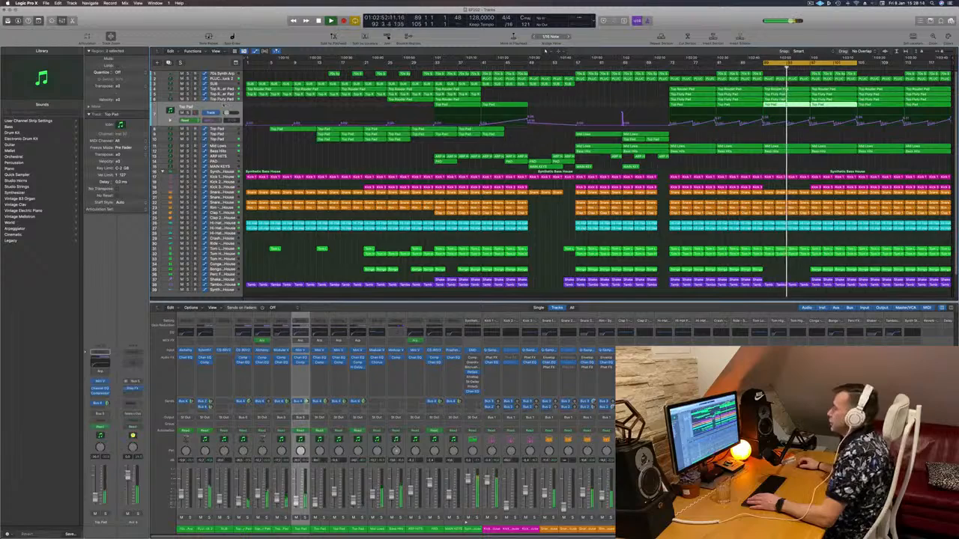
key("s")
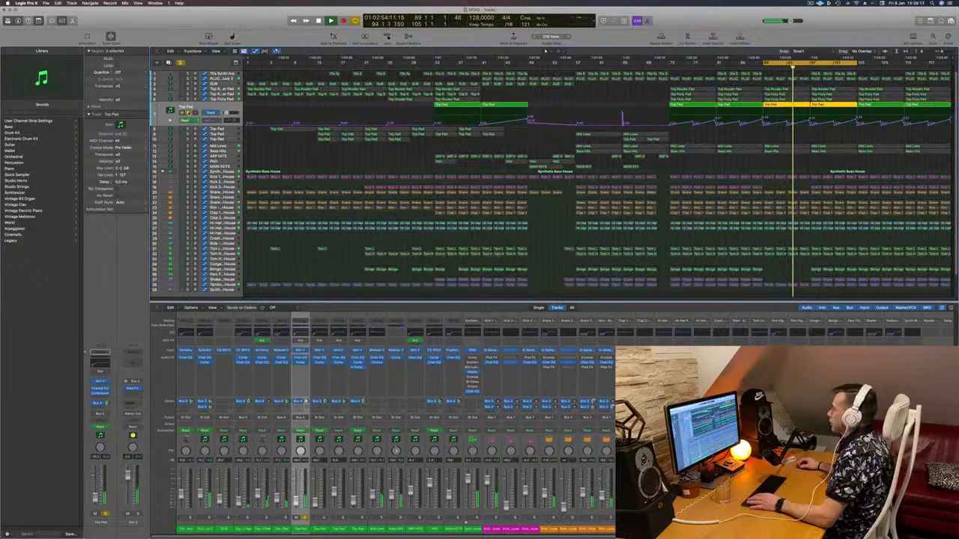
key("s")
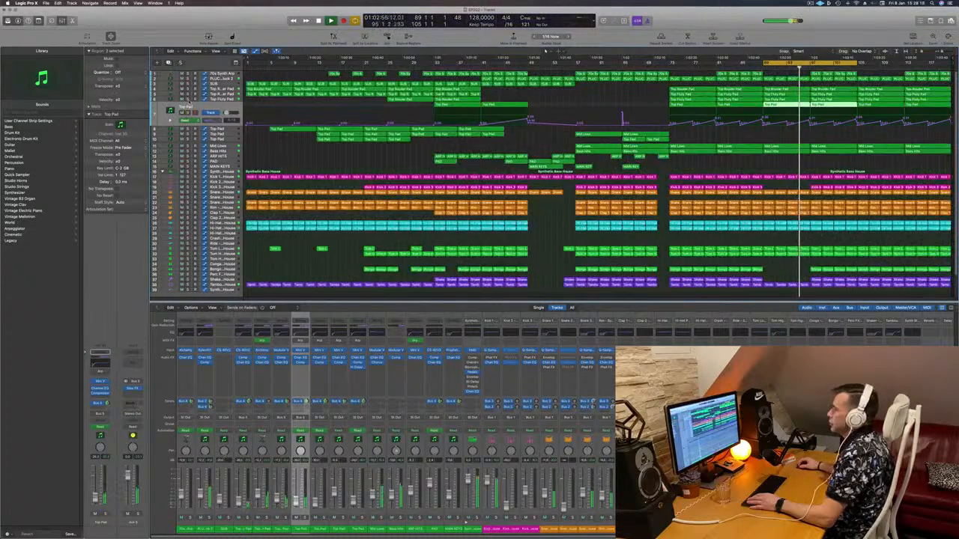
key("s")
key("s")
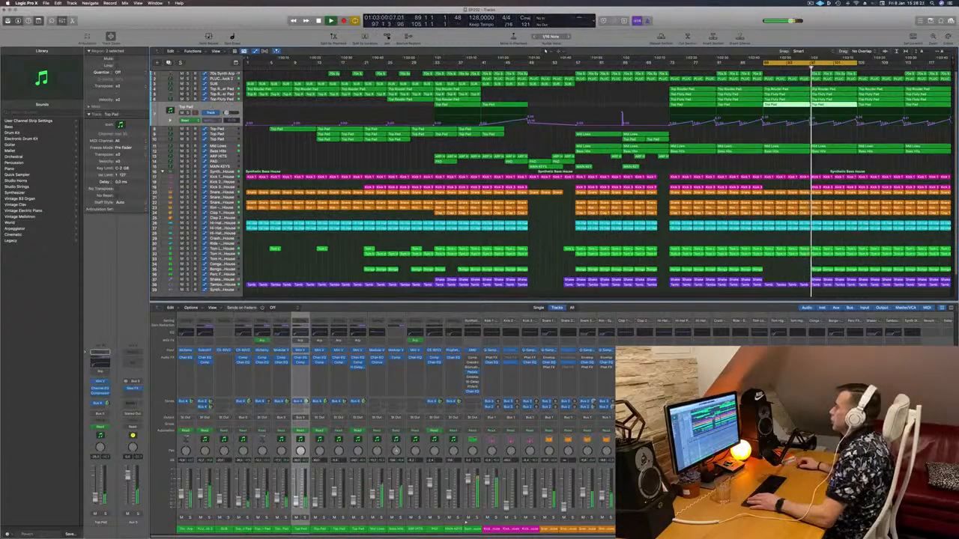
key("s")
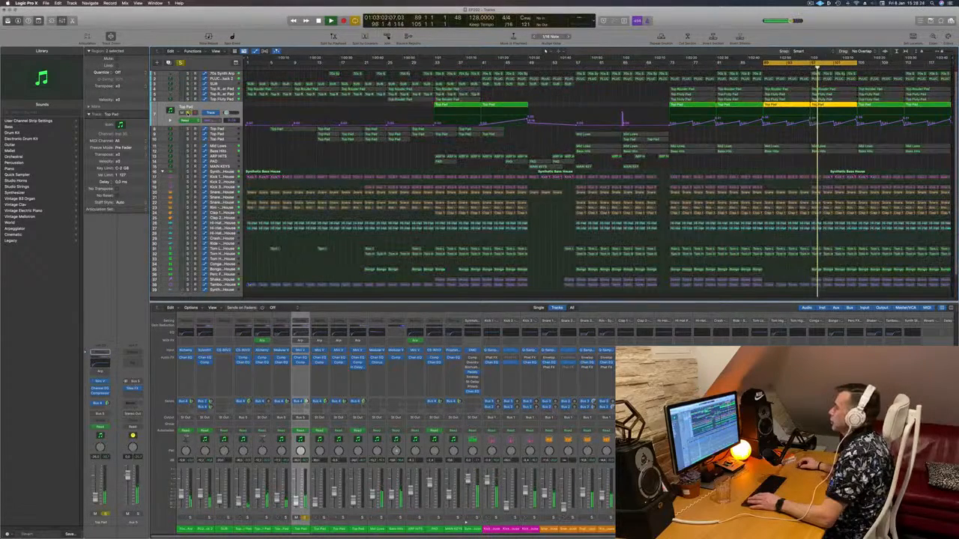
Step: End the solo on Top Pad track 7 and rename Top Pad track 10 as FX
key("s")
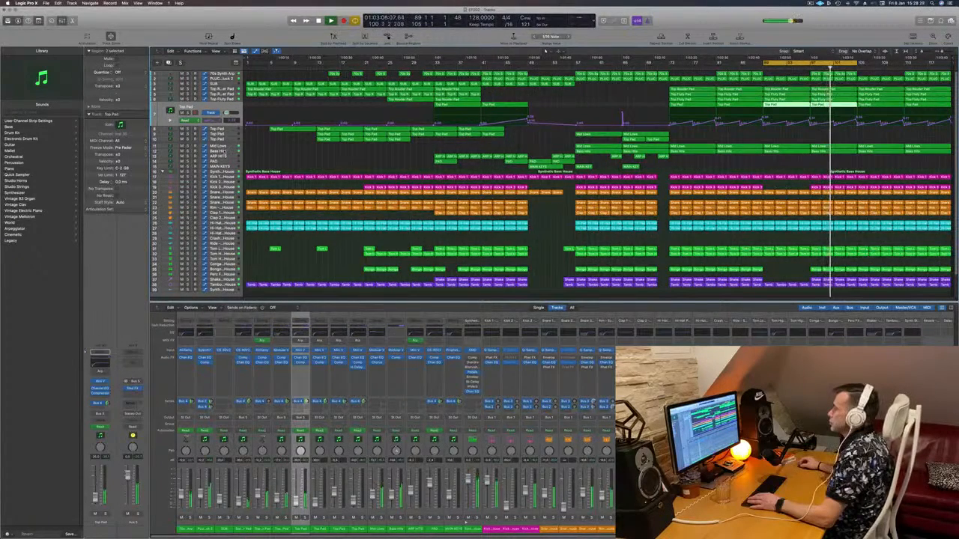
left_click(222, 151)
key("Up")
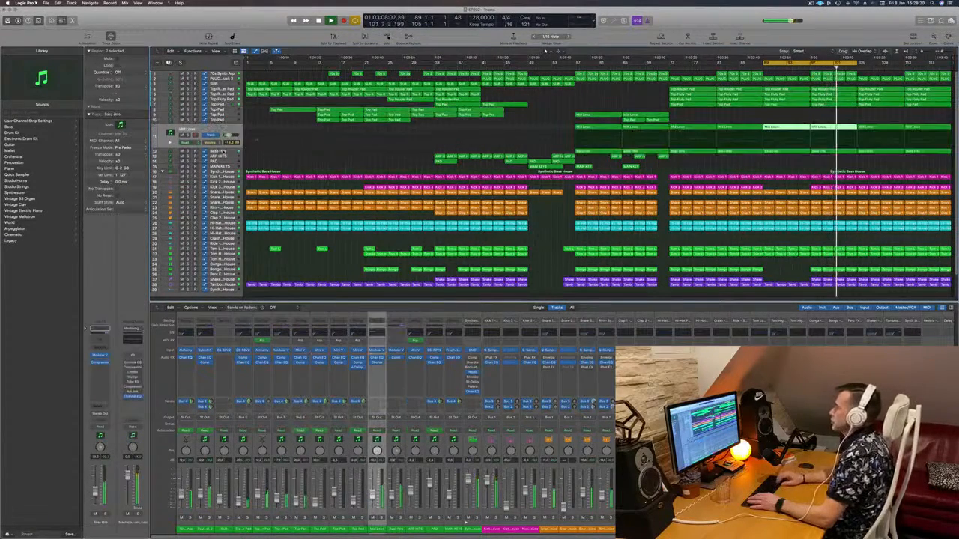
key("Up")
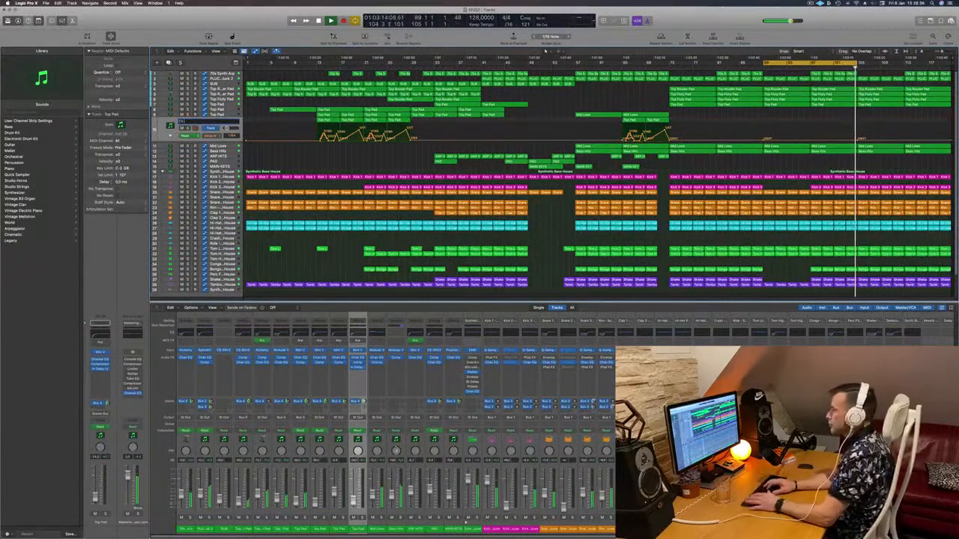
Step: Copy the two Mid Lows regions on Top Pad track 9 from bars 57–73 to bar 89 and play the section
left_click(223, 115)
left_click(315, 68)
left_click(574, 69)
left_click_drag(554, 115, 787, 114)
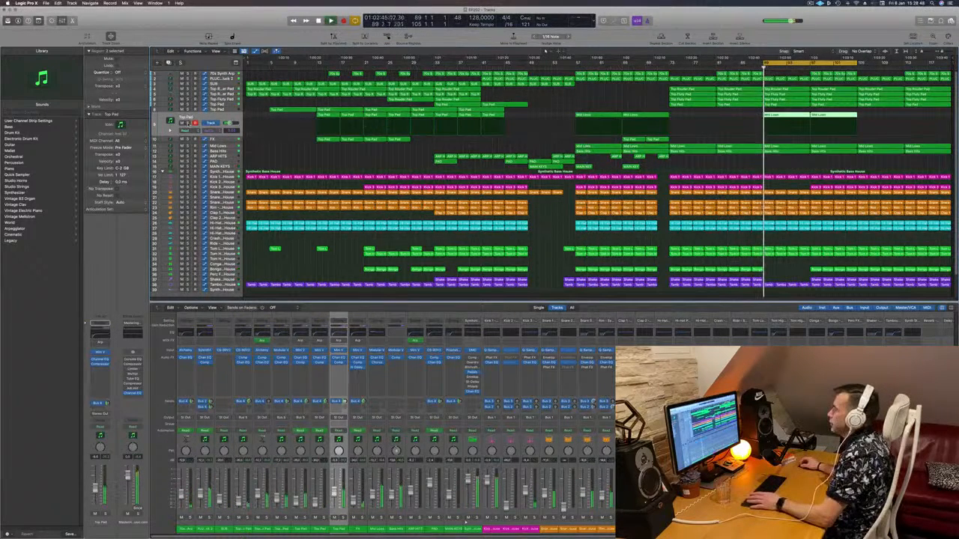
key("ctrl+s")
key("ctrl+s")
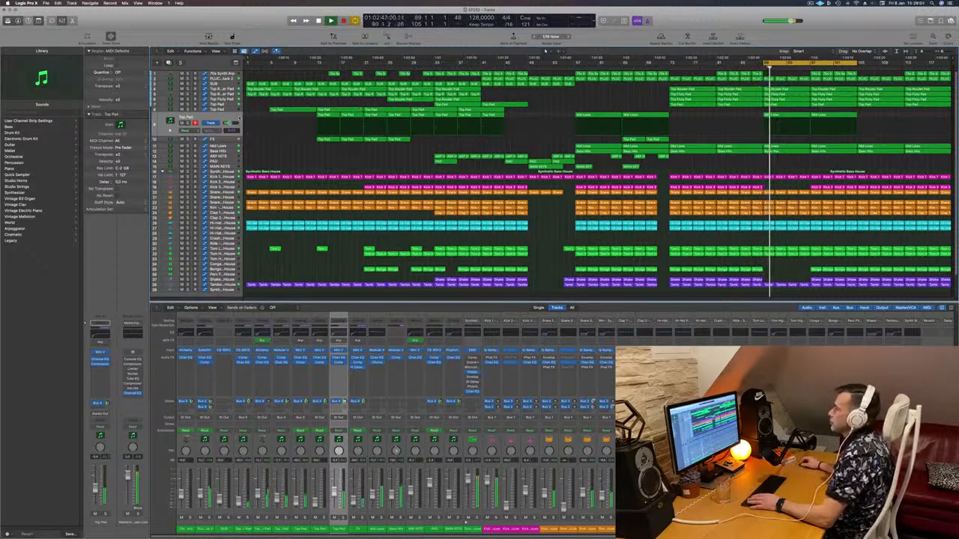
Step: Check Top Pad tracks 8 and 7, and audition the Bass Hits and Mid Lows tracks in solo one after the other
key("Up")
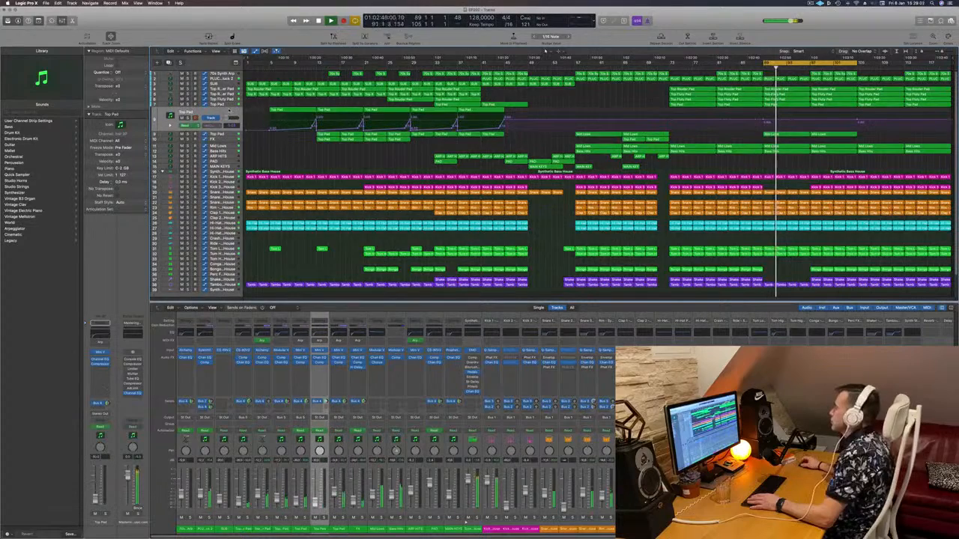
key("Up")
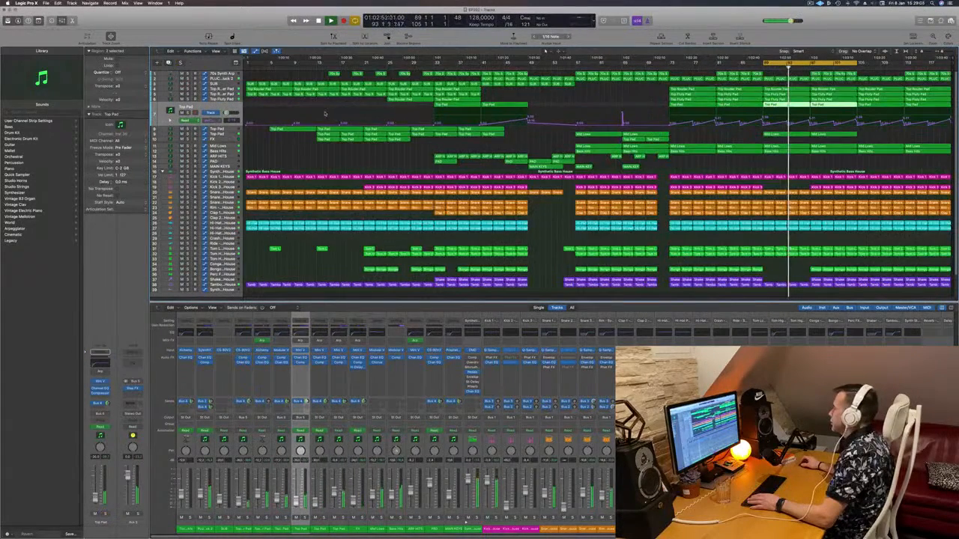
left_click(227, 151)
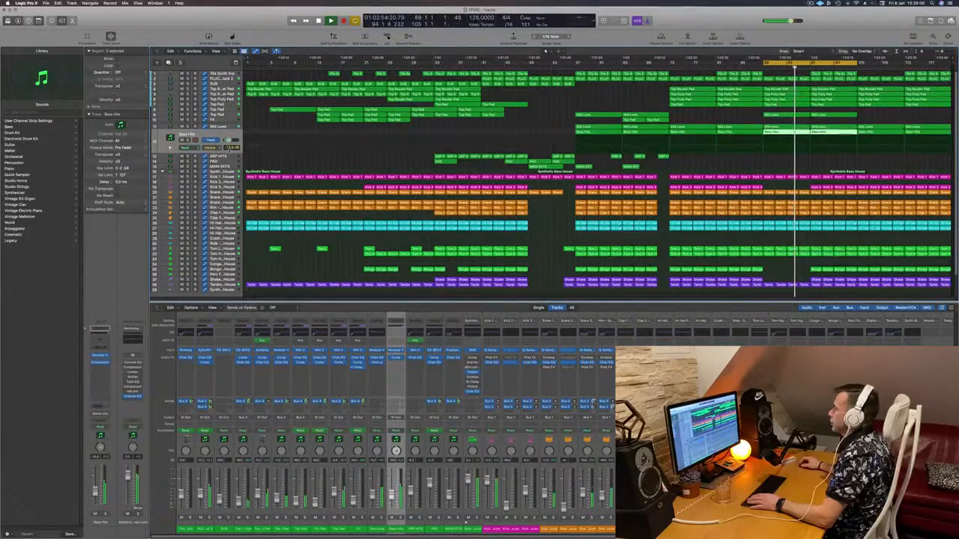
key("s")
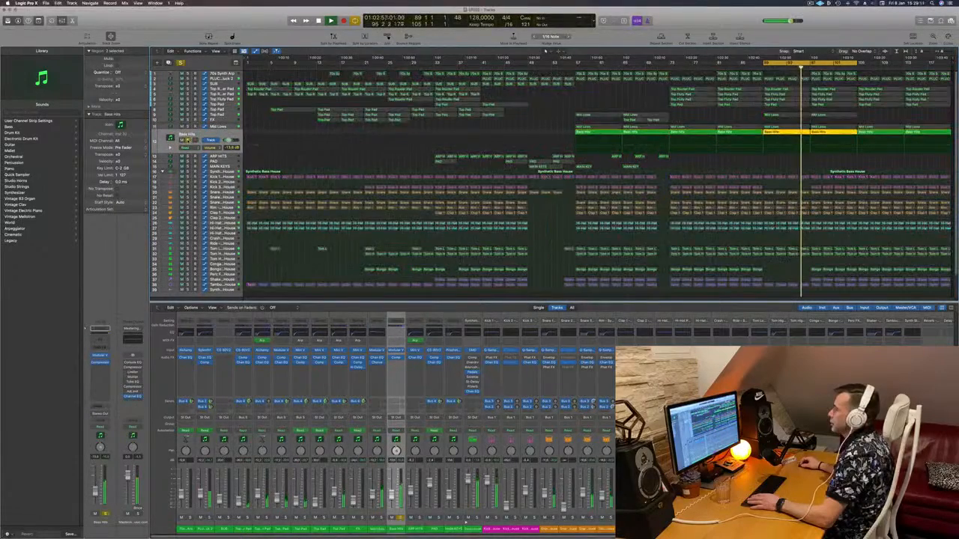
key("s")
key("s")
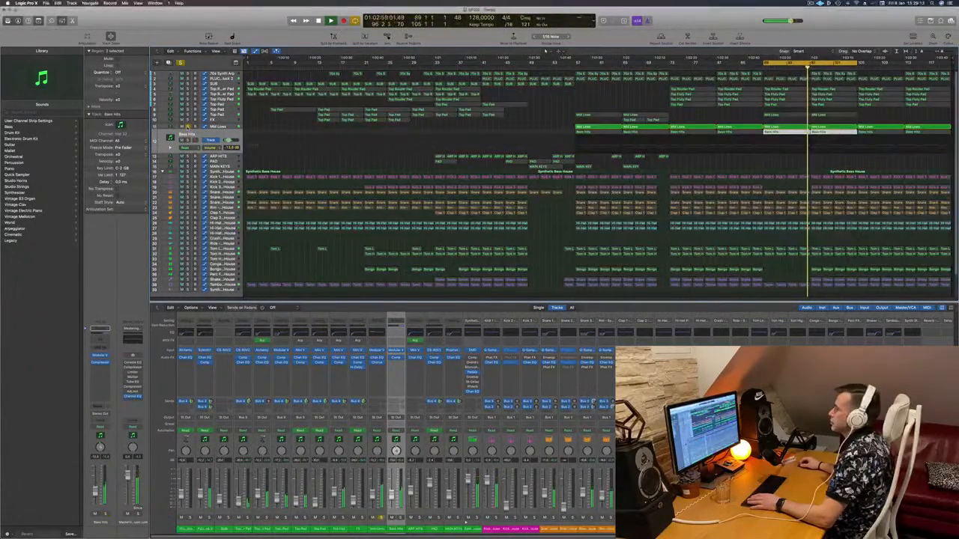
key("s")
key("Up")
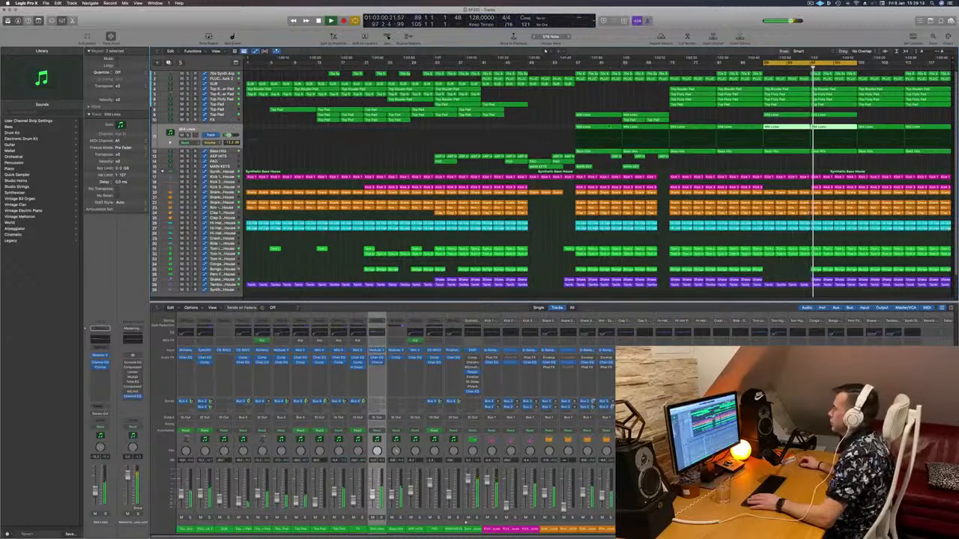
Step: Delete the arp, pluck, Kick 3, first snare, bongo, shaker and tambourine regions from bars 97 to 105
left_click(745, 118)
key("super+Right")
key("super+Right")
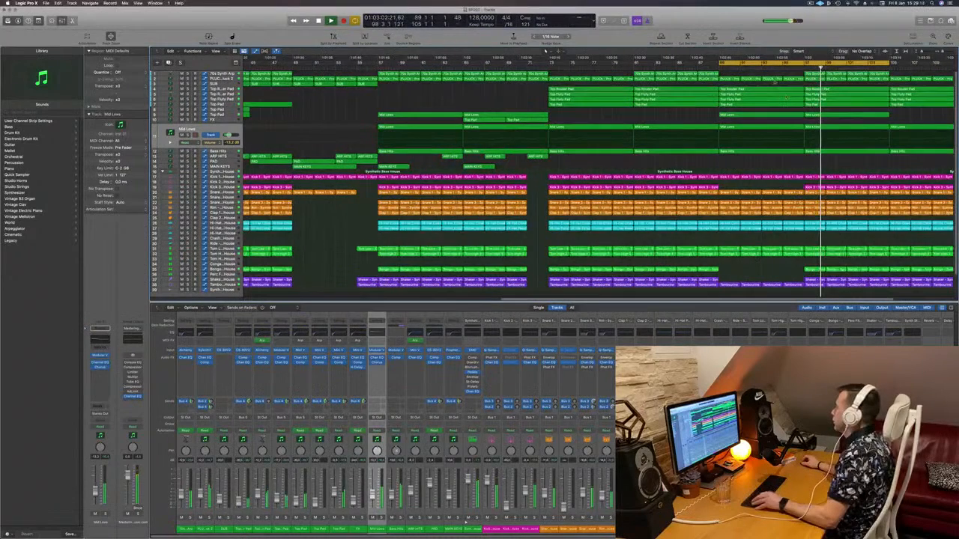
key("Return")
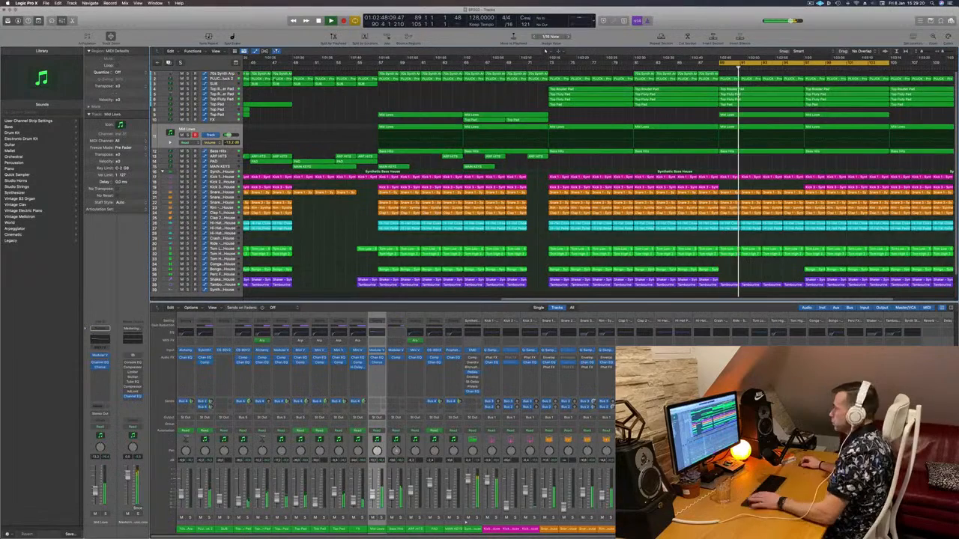
left_click(217, 79)
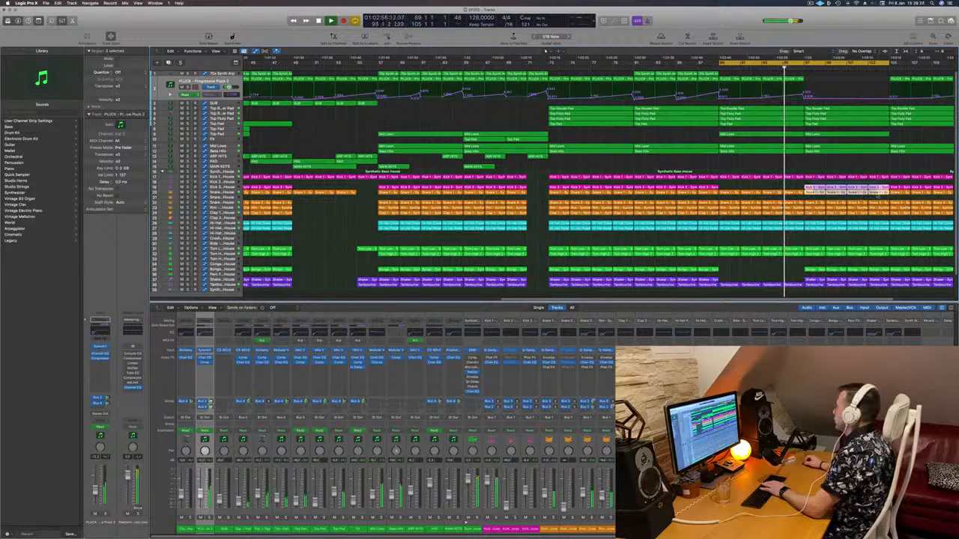
left_click_drag(816, 266, 877, 286)
key("Delete")
key("z")
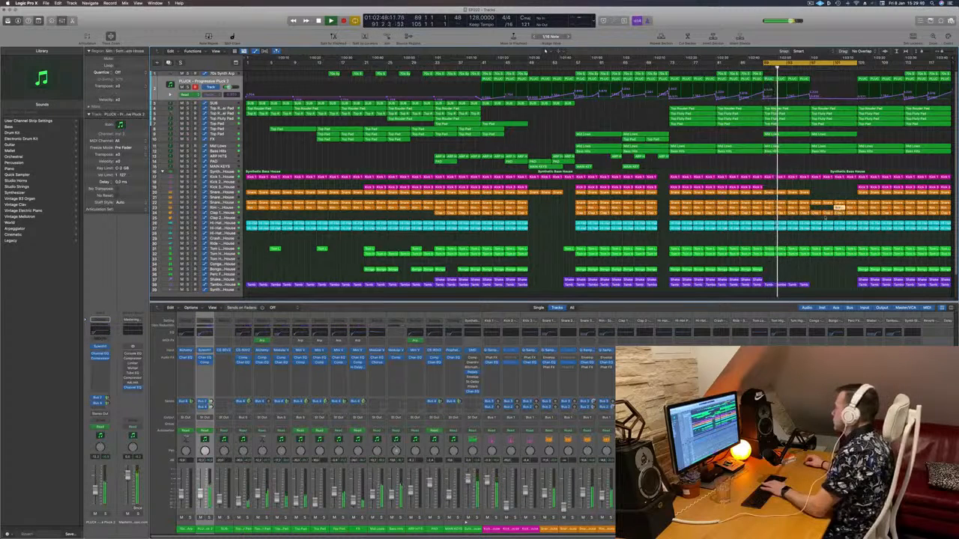
Step: Delete the rim and clap regions from bars 97 to 105 and the hi-hat and tom regions from bars 101 to 105
left_click_drag(818, 218, 840, 208)
key("Delete")
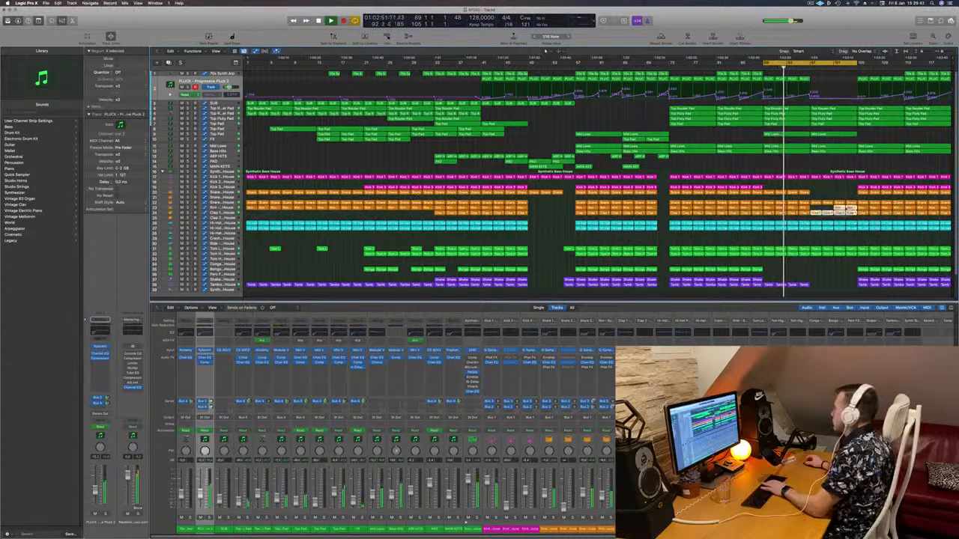
key("Delete")
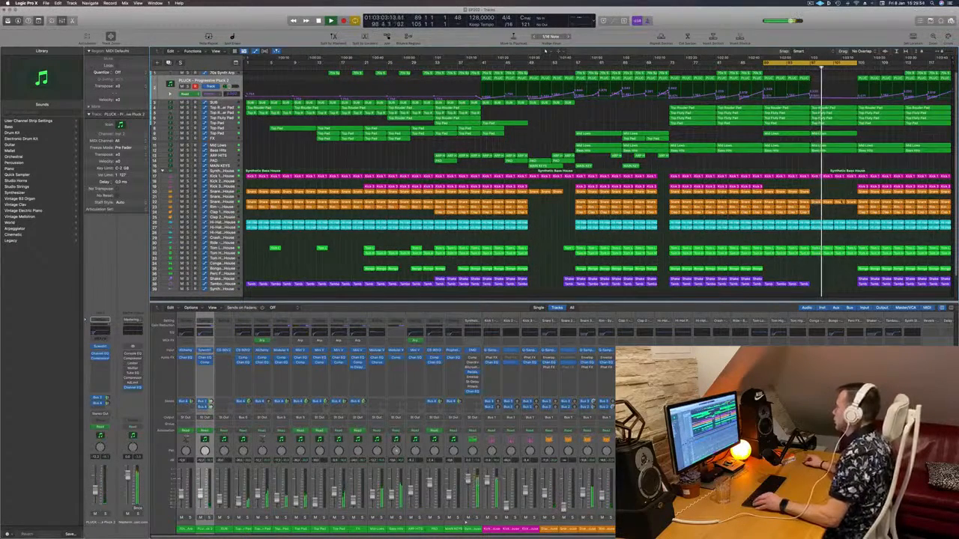
left_click_drag(839, 216, 850, 228)
key("Delete")
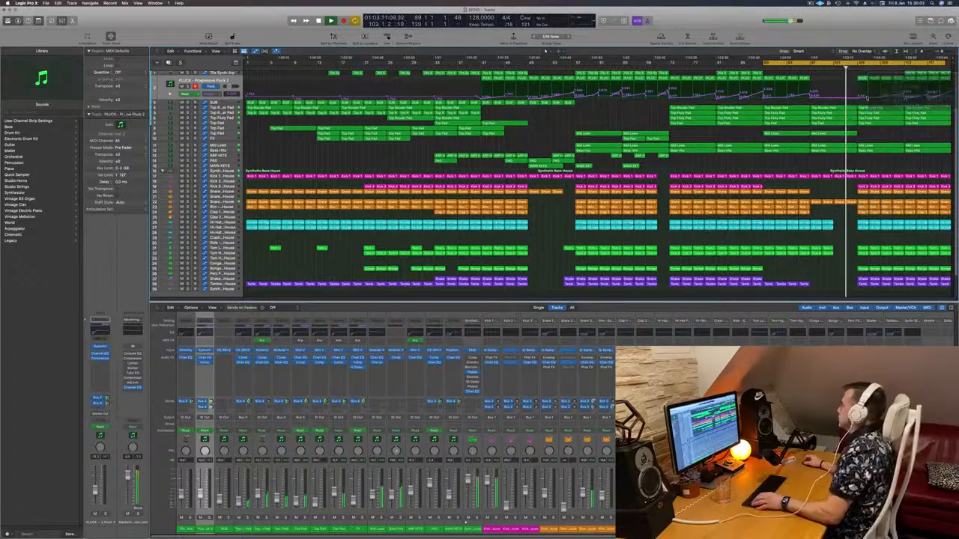
Step: Delete all drum and percussion regions from bars 105 to 113
key("space")
scroll(849, 172, "right", 5)
scroll(849, 172, "left", 5)
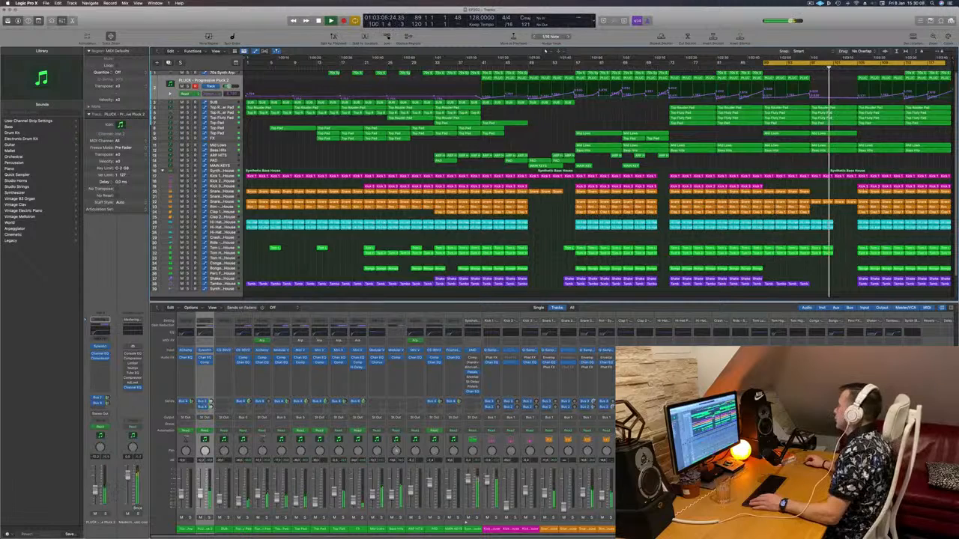
left_click_drag(863, 171, 901, 289)
key("Delete")
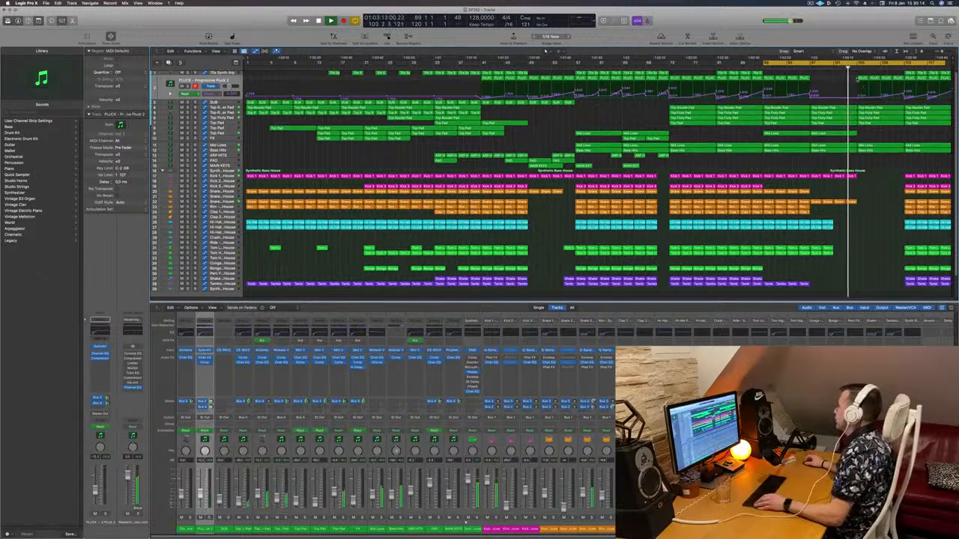
Step: Delete the pluck regions from bars 105 to 113 and continue playback from bar 97
left_click_drag(858, 99, 859, 100)
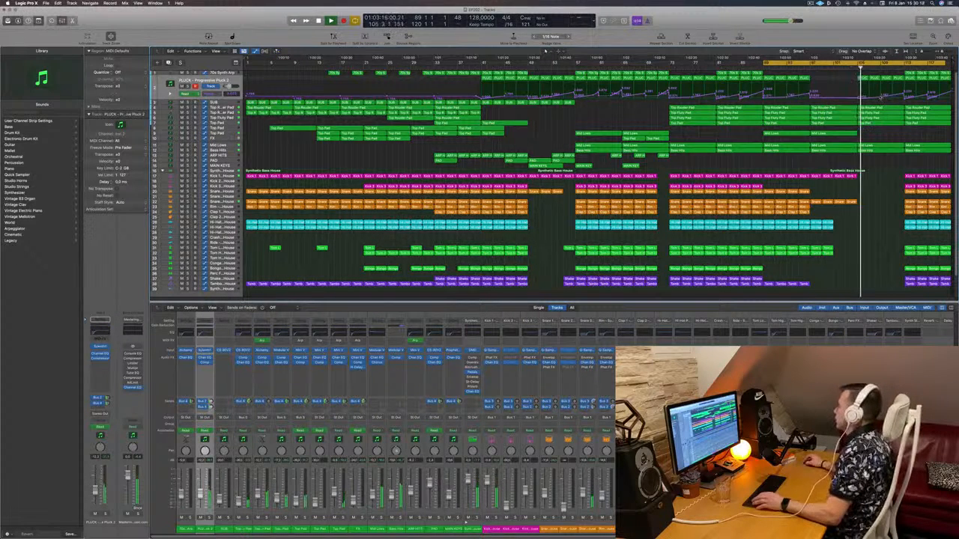
left_click_drag(853, 74, 902, 81)
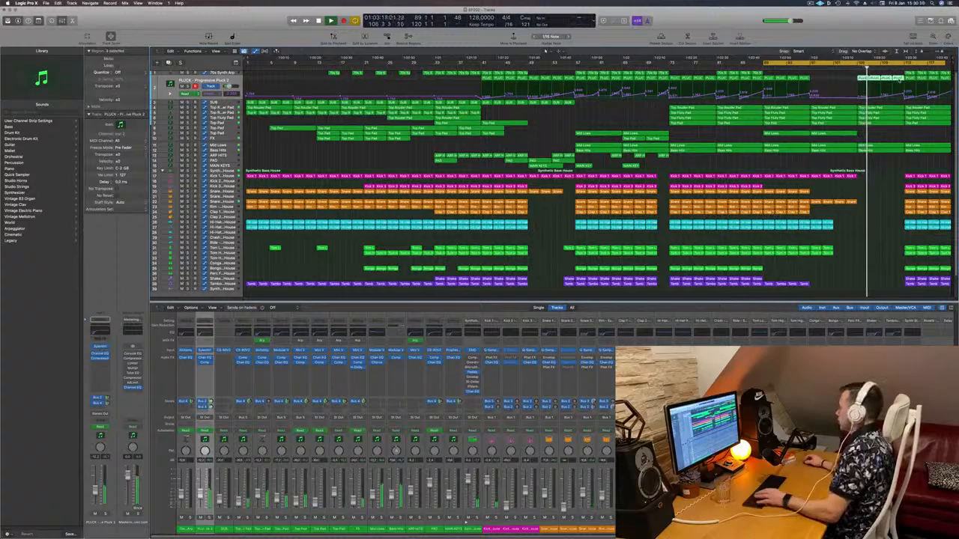
left_click(816, 85)
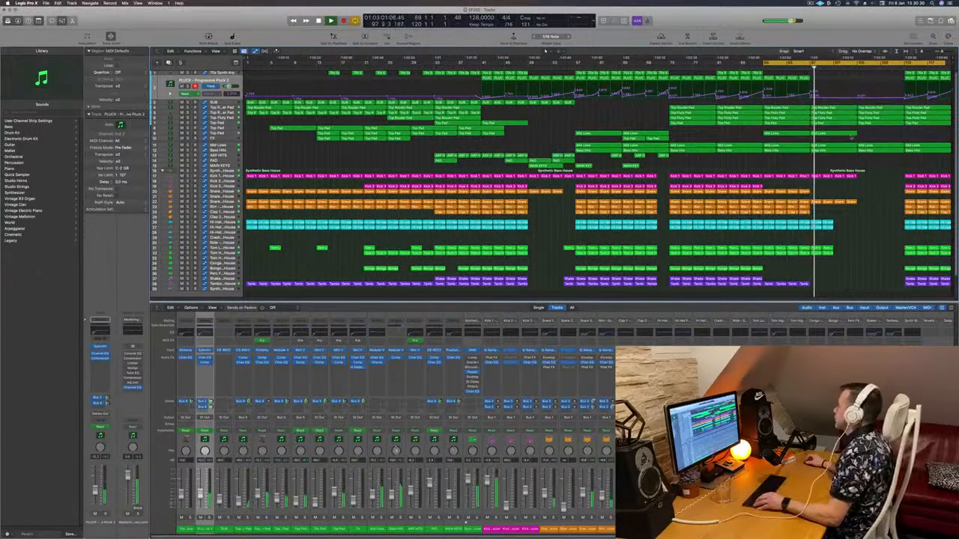
Step: Check the SUB track and delete the Mid Lows and Bass Hits regions from bars 105 to 113
scroll(881, 133, "up", 2)
scroll(881, 133, "up", 1)
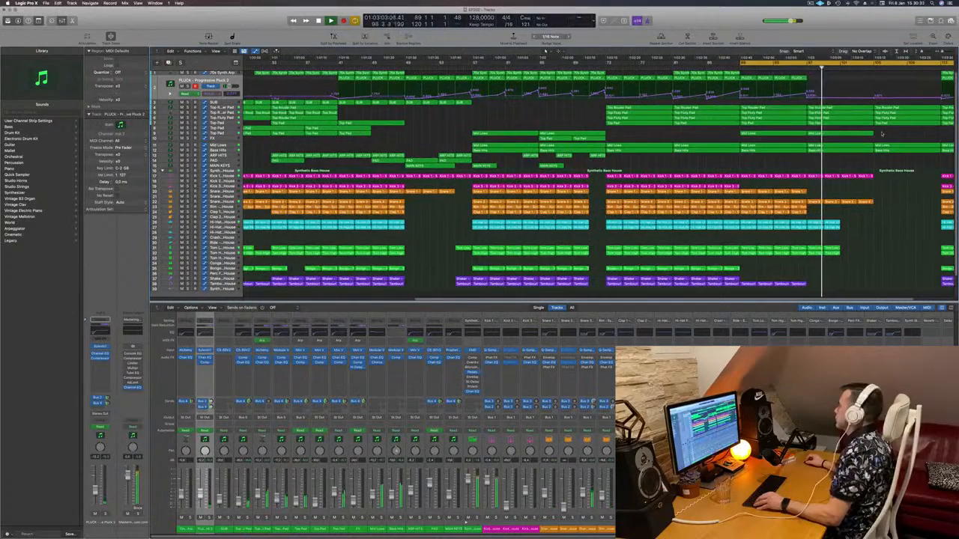
left_click(522, 108)
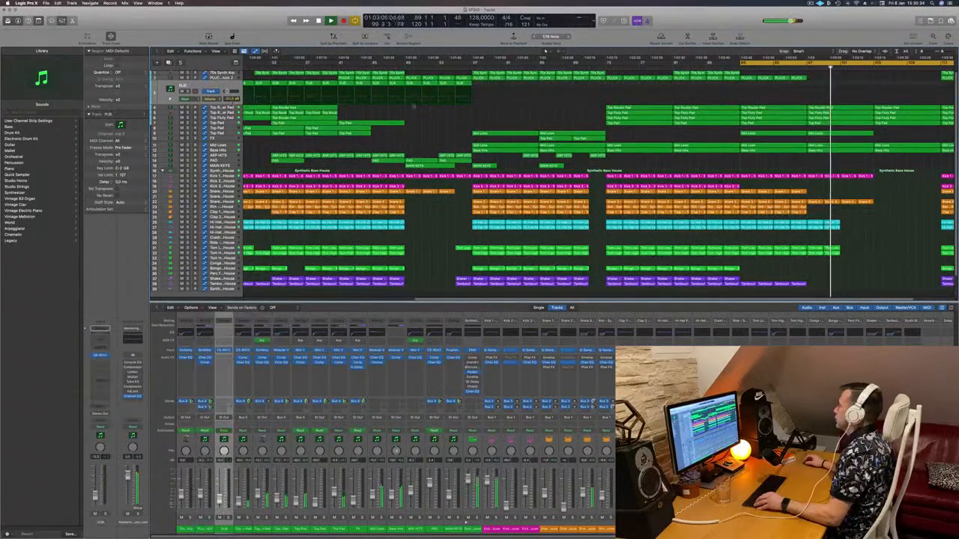
scroll(487, 106, "up", 2)
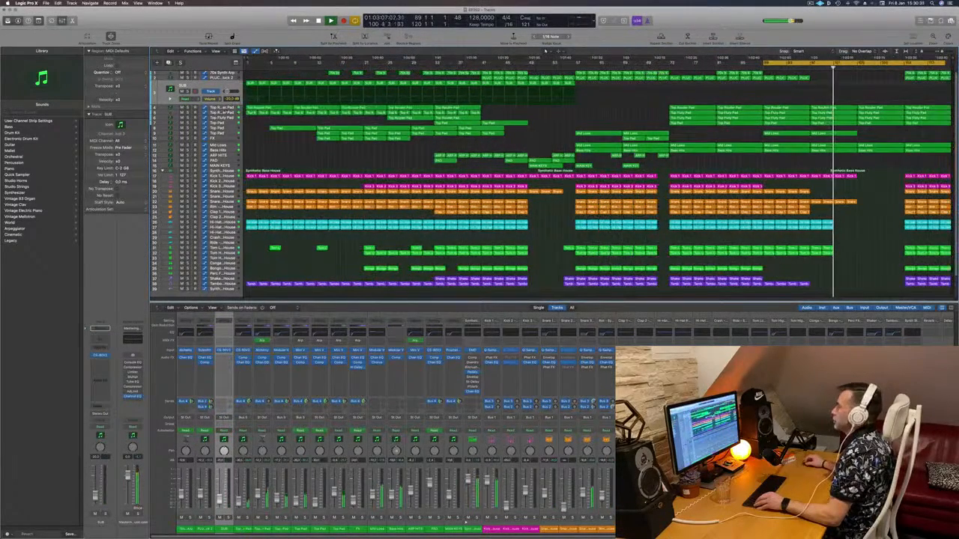
key("Down")
left_click(876, 151)
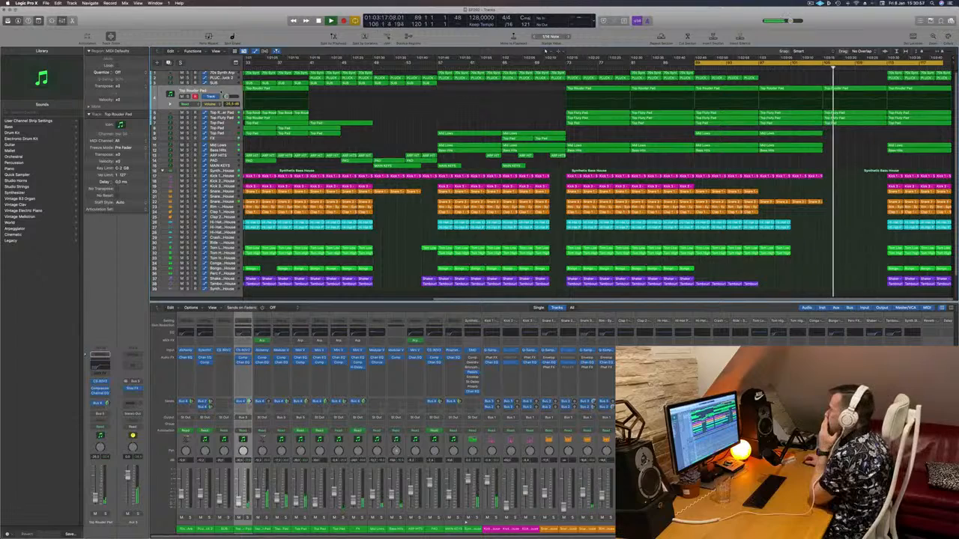
Step: Inspect the Step FX plug-in on the aux channel fed by the Top Rouder Pad track, and close its window
left_click(226, 96)
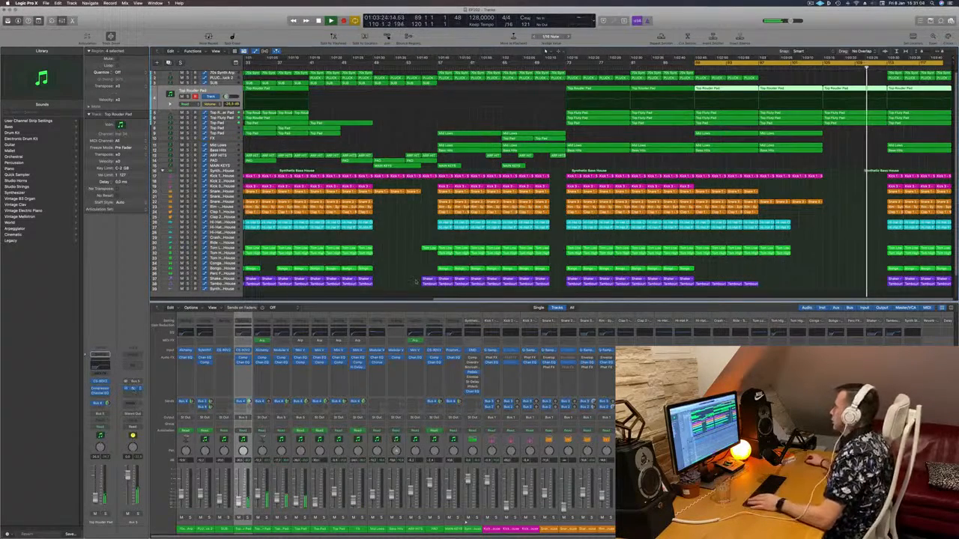
key("v")
left_click_drag(347, 88, 311, 129)
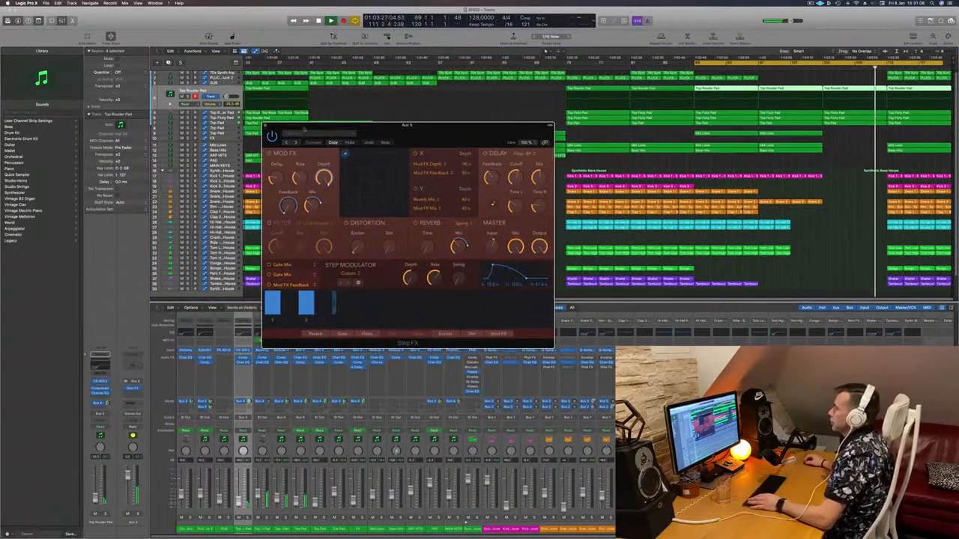
left_click(268, 126)
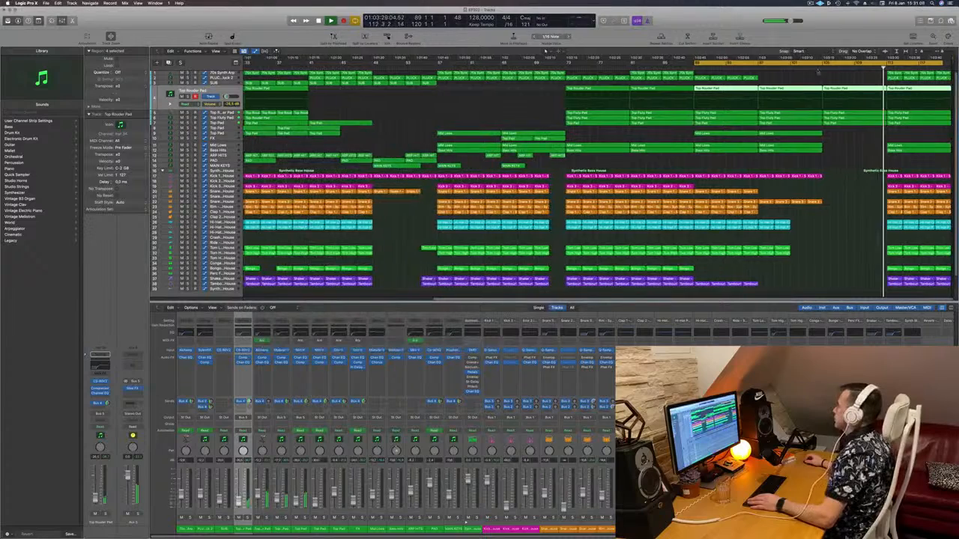
Step: Restart playback from bar 105 and bring the Step FX window back into view
left_click(814, 60)
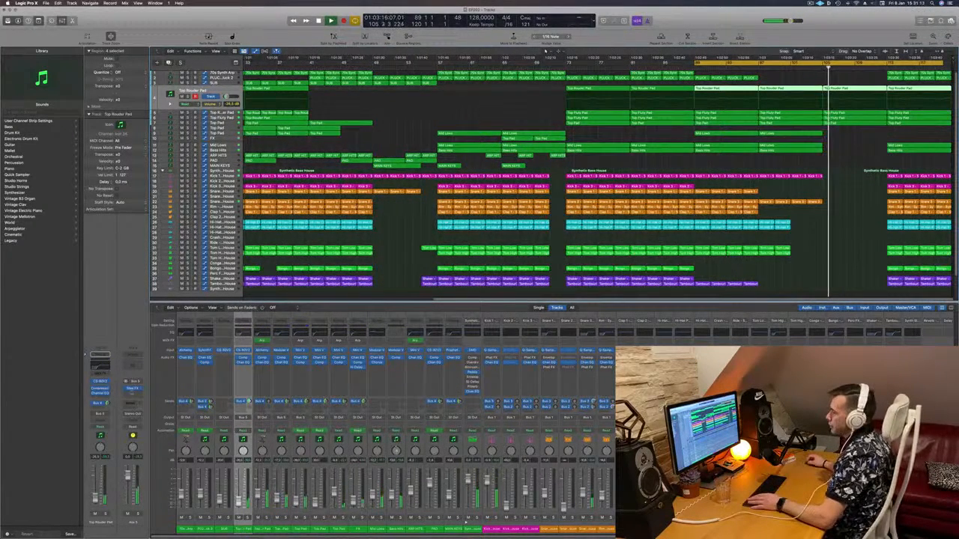
key("v")
left_click_drag(488, 111, 663, 57)
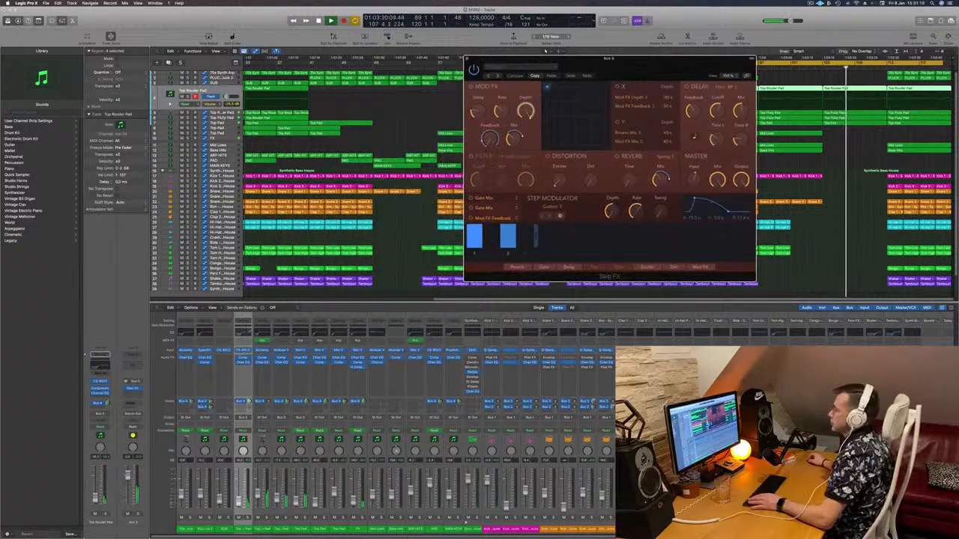
Step: Add a Ringshifter modulation effect below Step FX on the Aux 5 channel
left_click(131, 393)
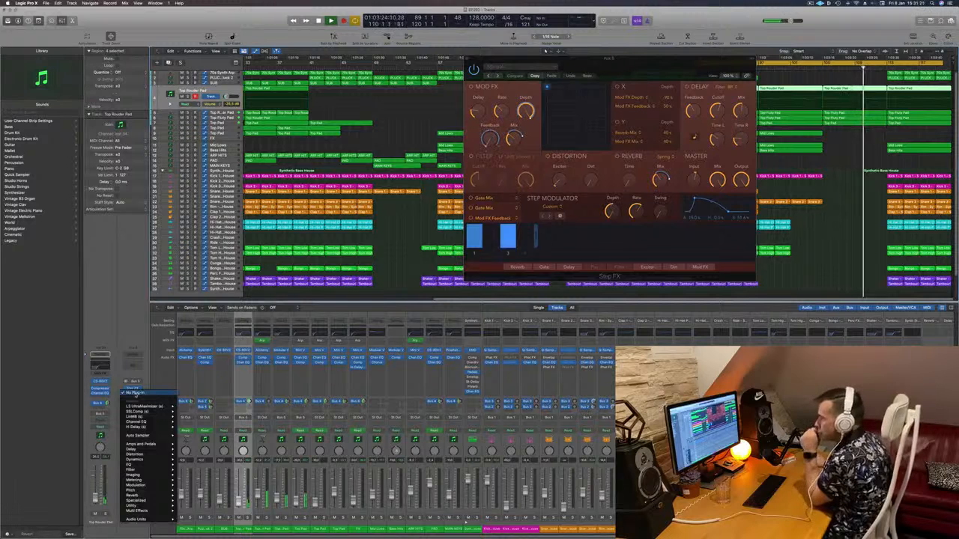
mouse_move(146, 490)
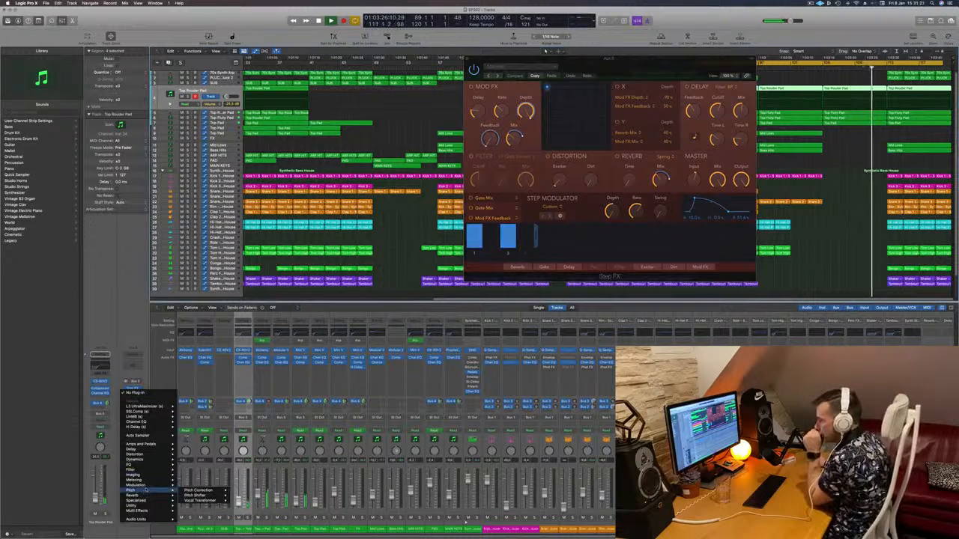
mouse_move(214, 494)
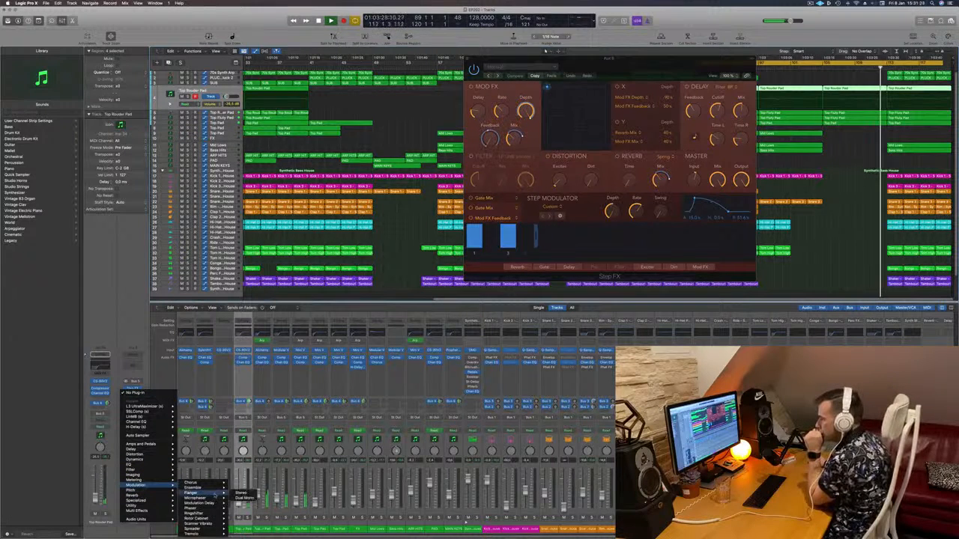
mouse_move(213, 521)
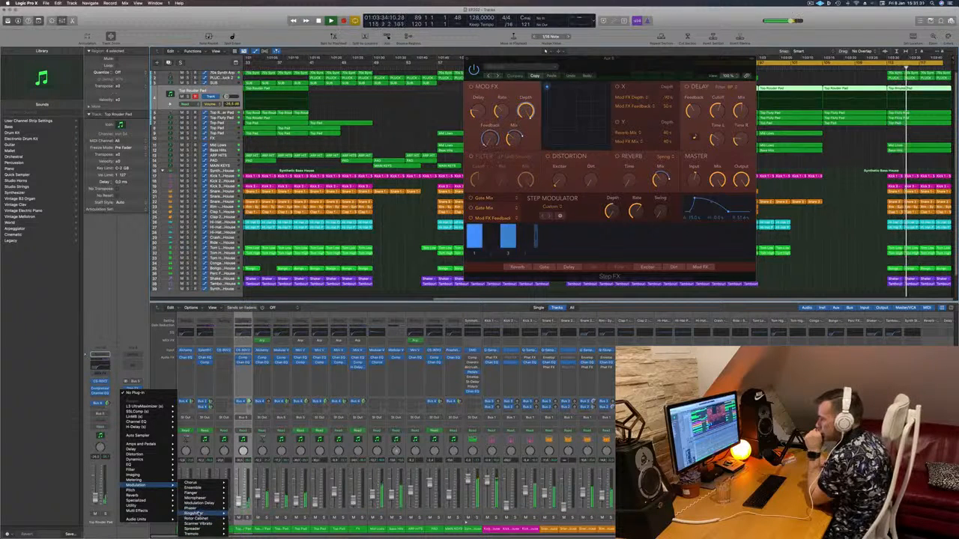
left_click(244, 514)
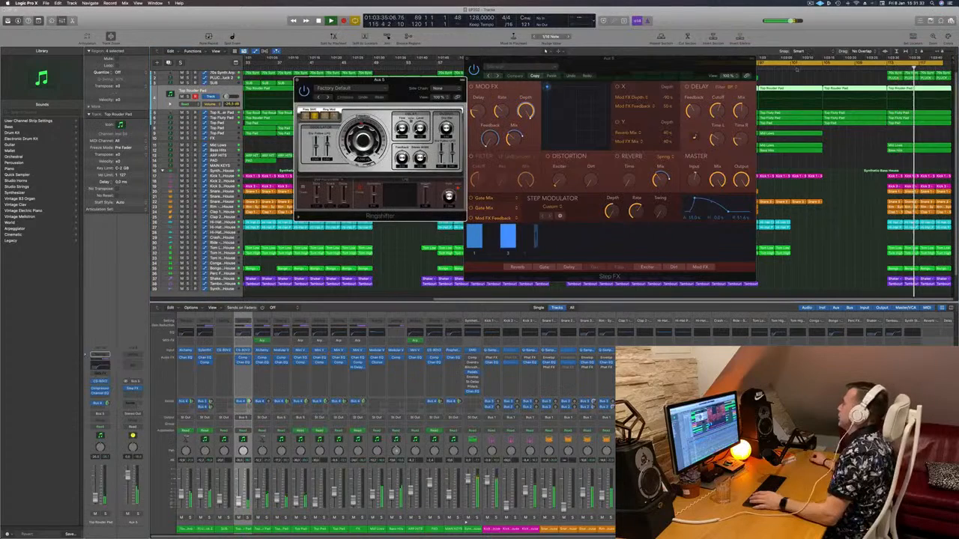
left_click_drag(363, 96, 264, 144)
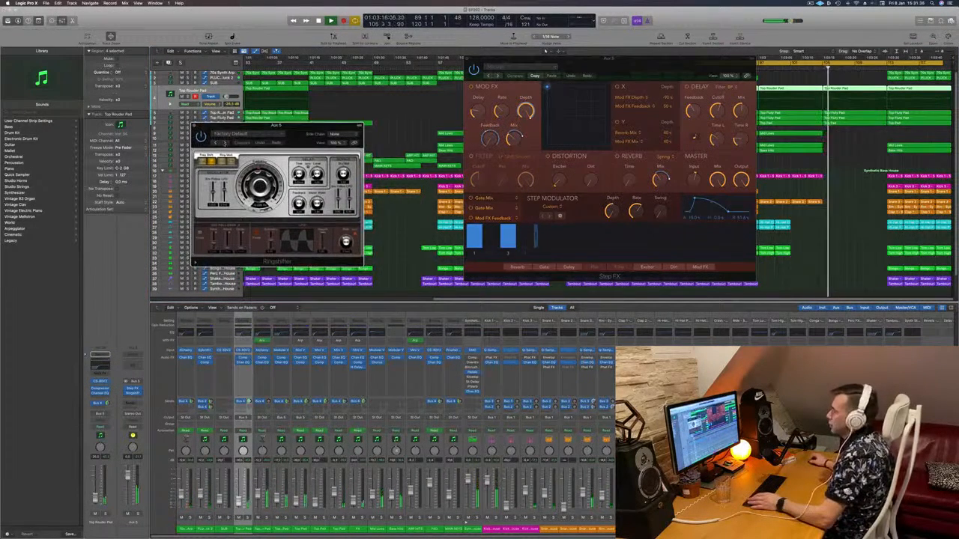
Step: Load the Crazy LFO preset from the 03 Warped group in Ringshifter and listen to it
left_click(225, 143)
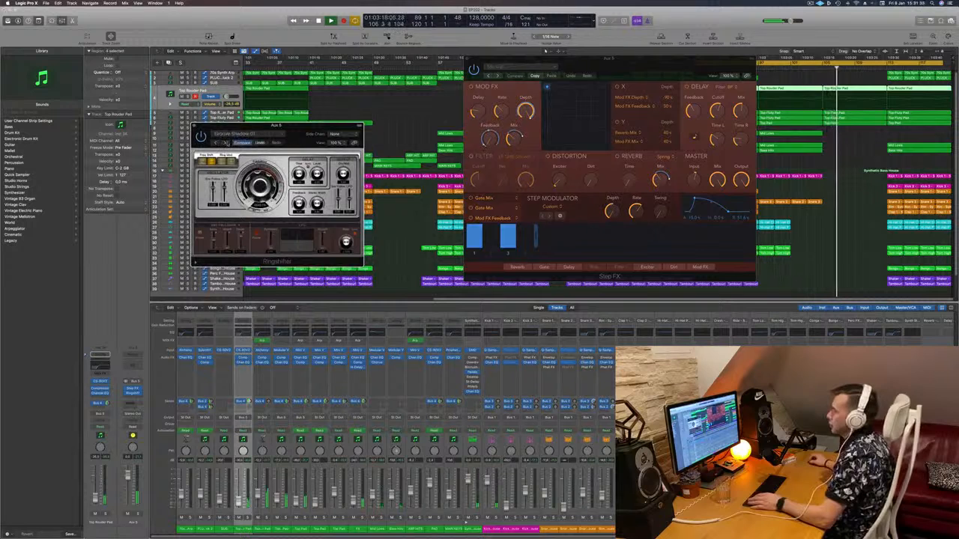
left_click(261, 136)
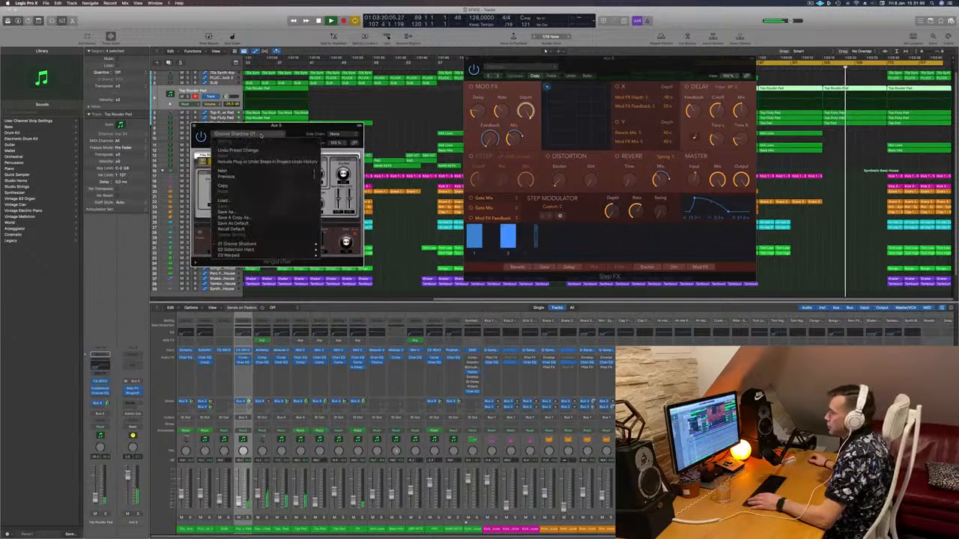
mouse_move(278, 244)
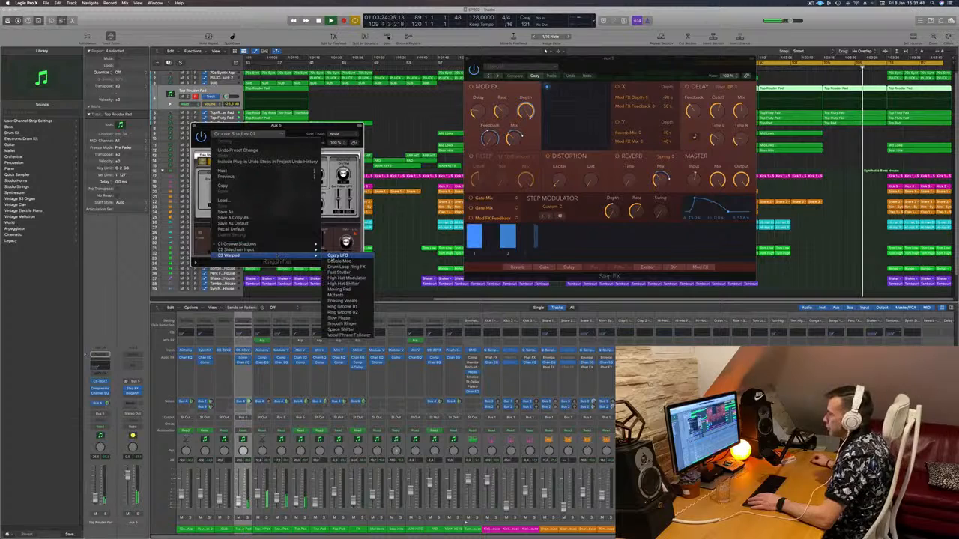
left_click(338, 256)
left_click_drag(311, 126, 349, 91)
left_click(608, 92)
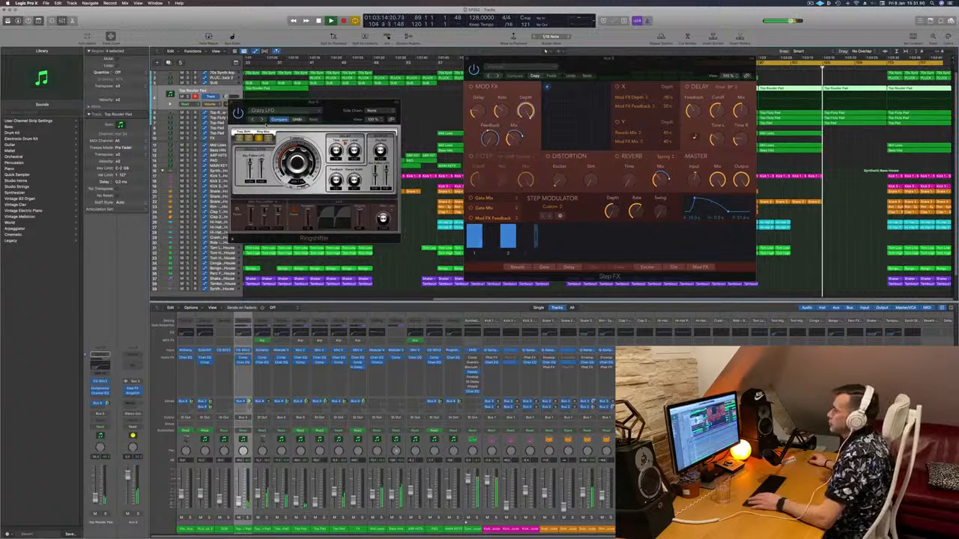
Step: Audition the following Ringshifter presets one by one, from Drum Loop Ring FX through Ring Groove 02 to Space Shifter
left_click(260, 120)
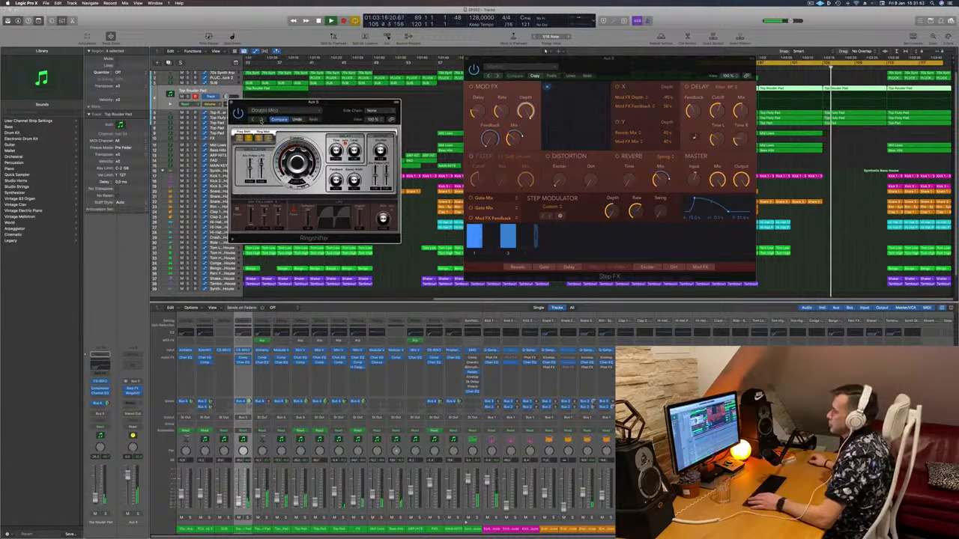
left_click(260, 120)
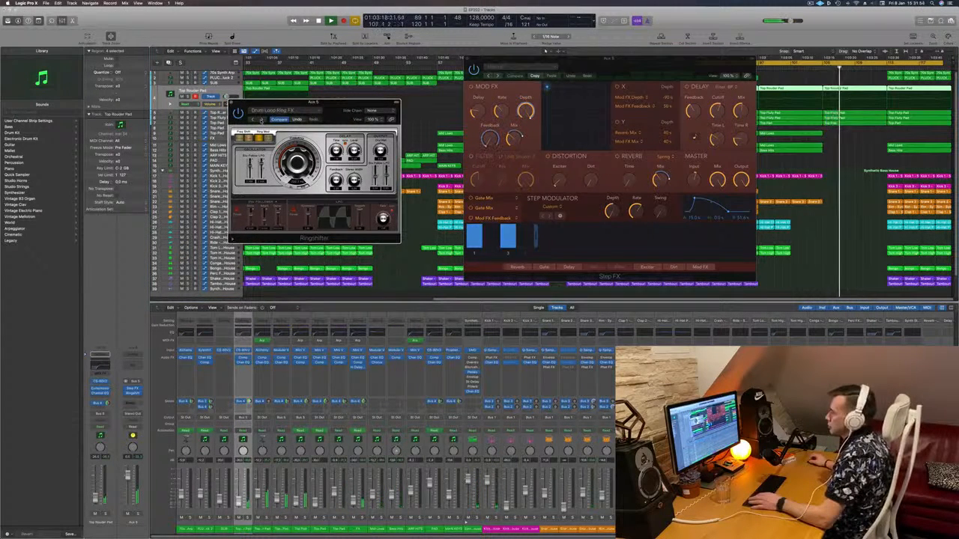
left_click(261, 120)
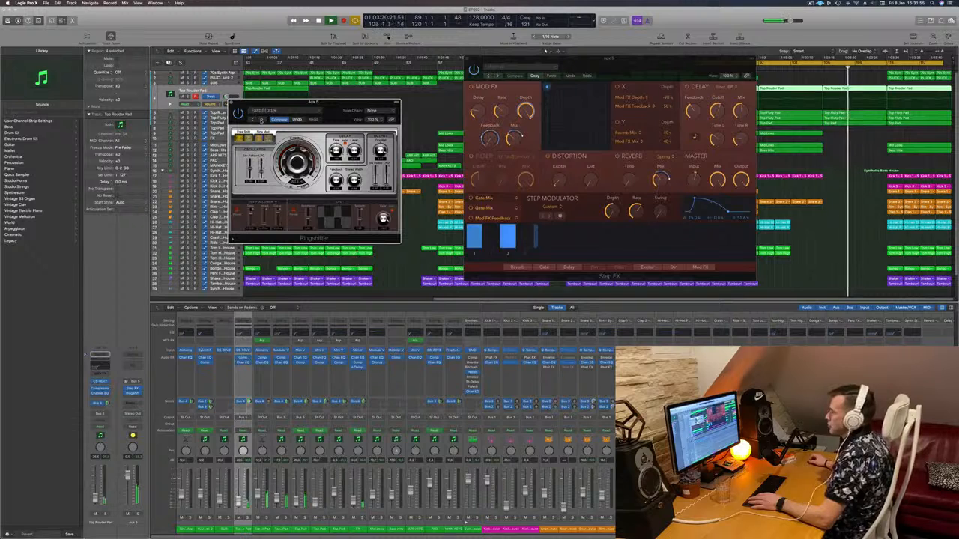
left_click(261, 119)
left_click(261, 120)
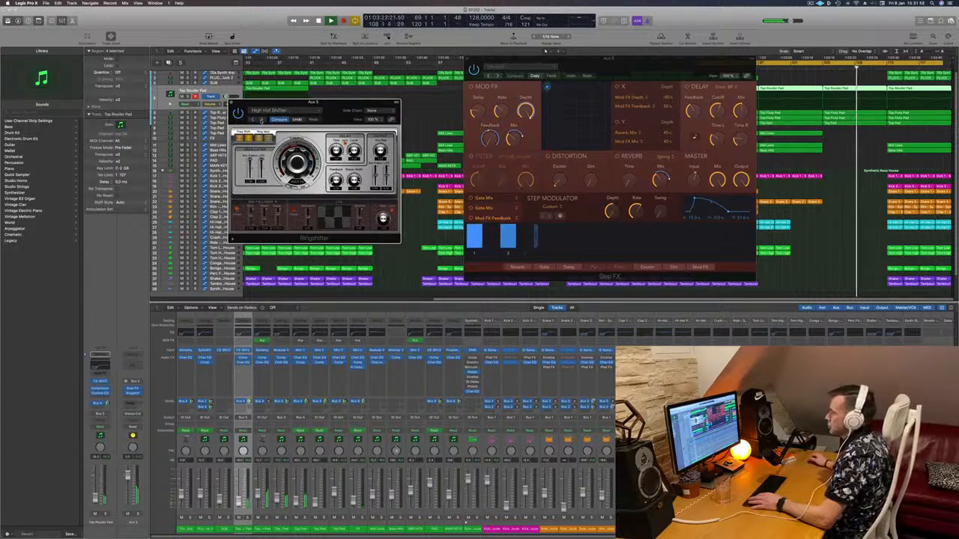
left_click(261, 120)
left_click(260, 120)
left_click(815, 64)
left_click(260, 120)
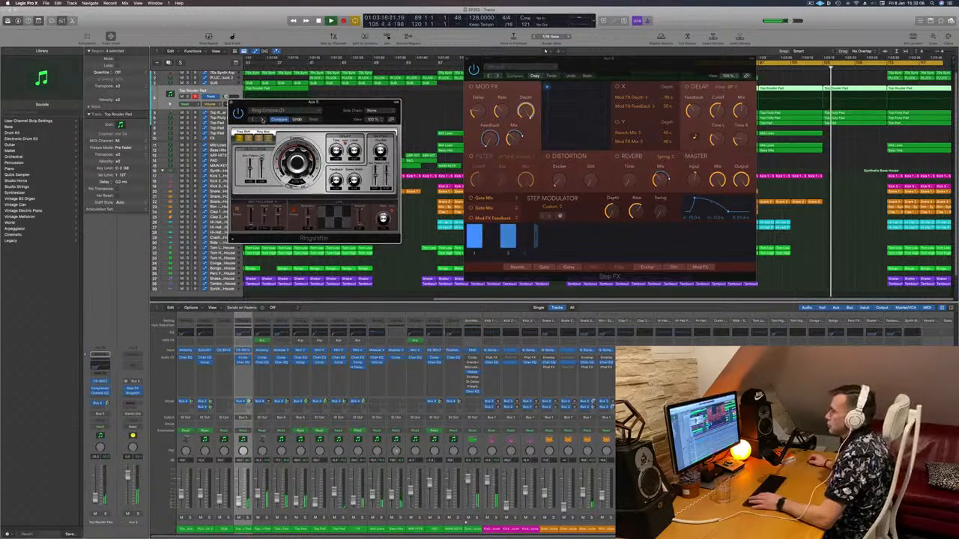
left_click(261, 120)
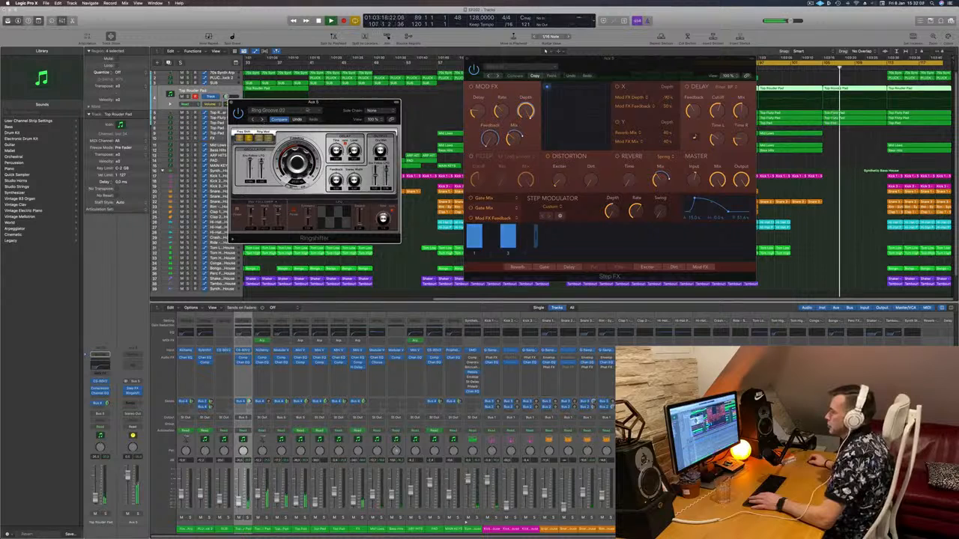
left_click(262, 120)
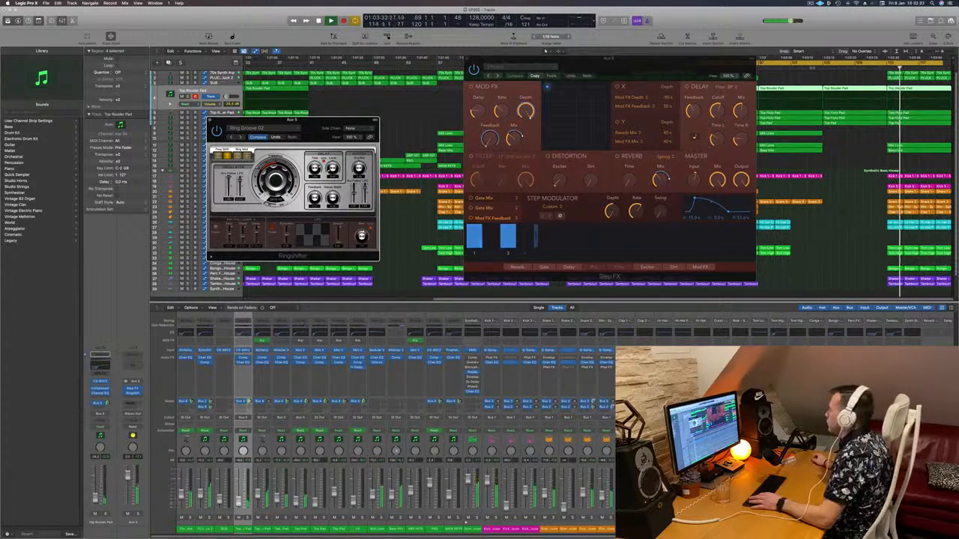
left_click(241, 137)
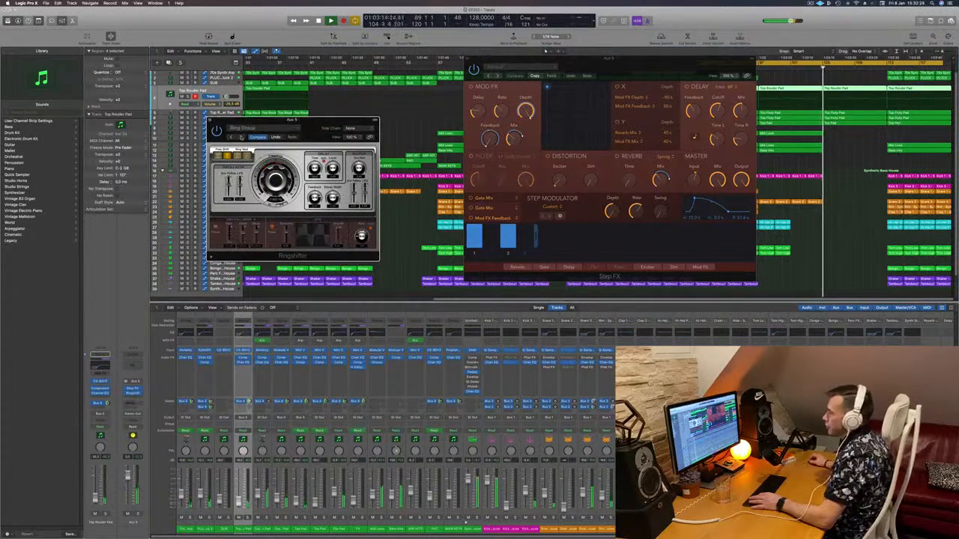
left_click(240, 138)
Step: Return Ringshifter to the Crazy LFO preset and close its window
left_click(244, 128)
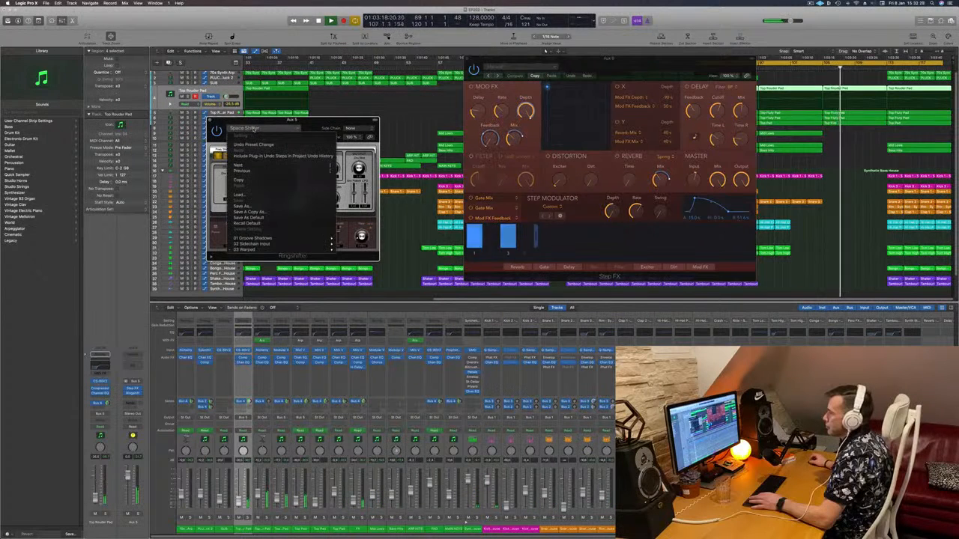
mouse_move(272, 252)
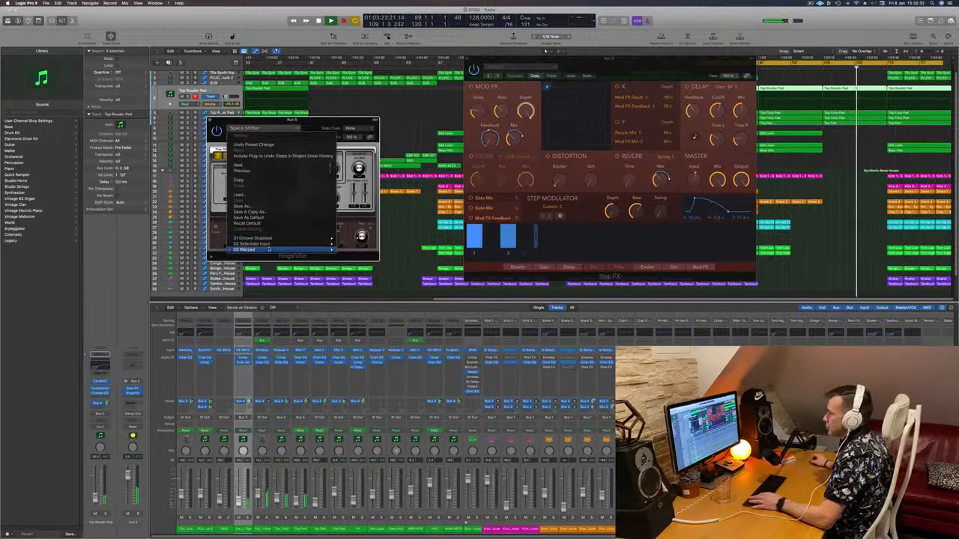
left_click(355, 249)
left_click_drag(292, 119, 298, 139)
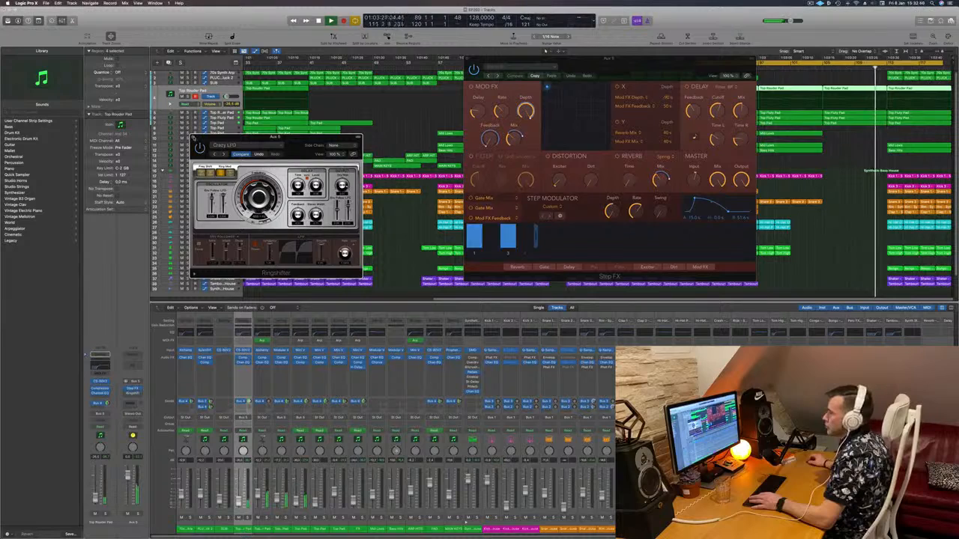
left_click(192, 137)
Step: Set the cycle range to bars 105 to 121, keeping the Step FX window clear of it
left_click_drag(682, 62, 521, 72)
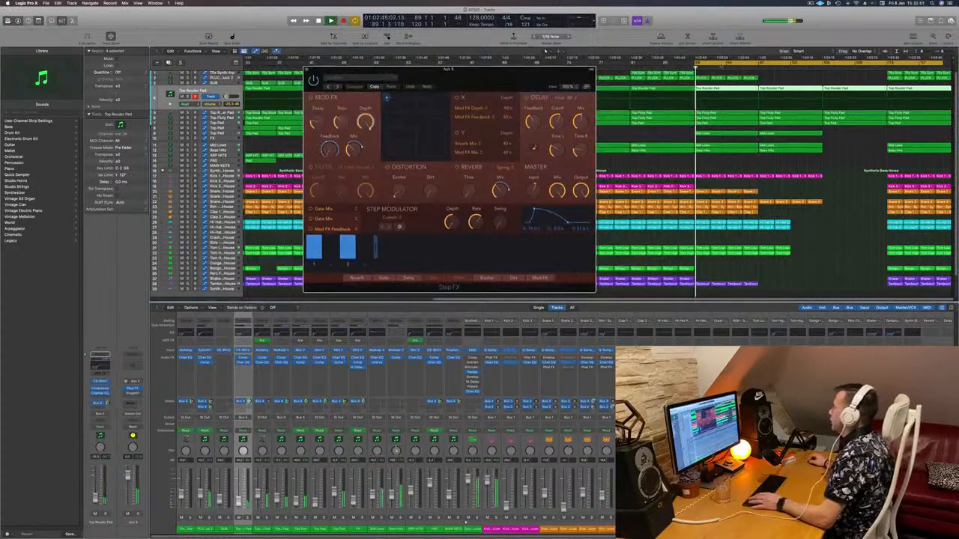
left_click_drag(696, 63, 823, 63)
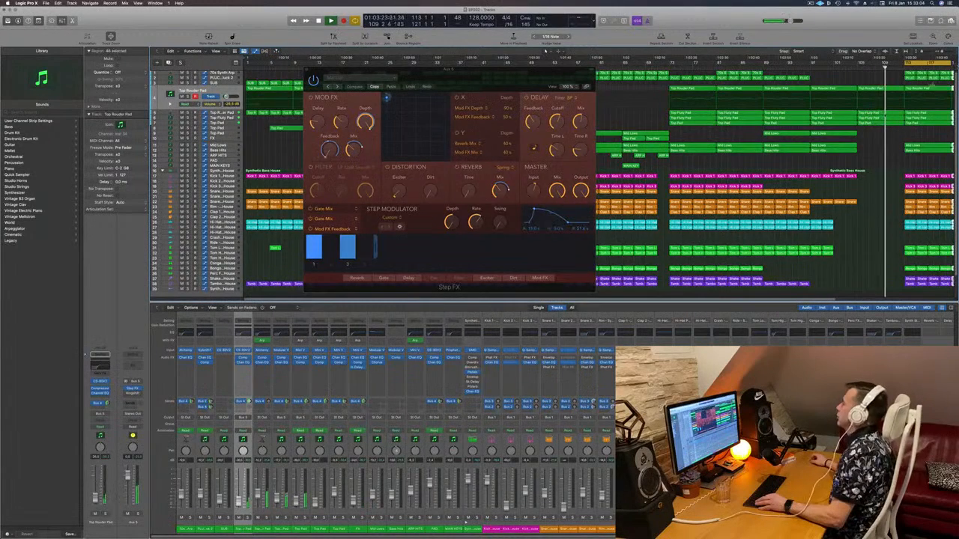
left_click_drag(578, 70, 609, 70)
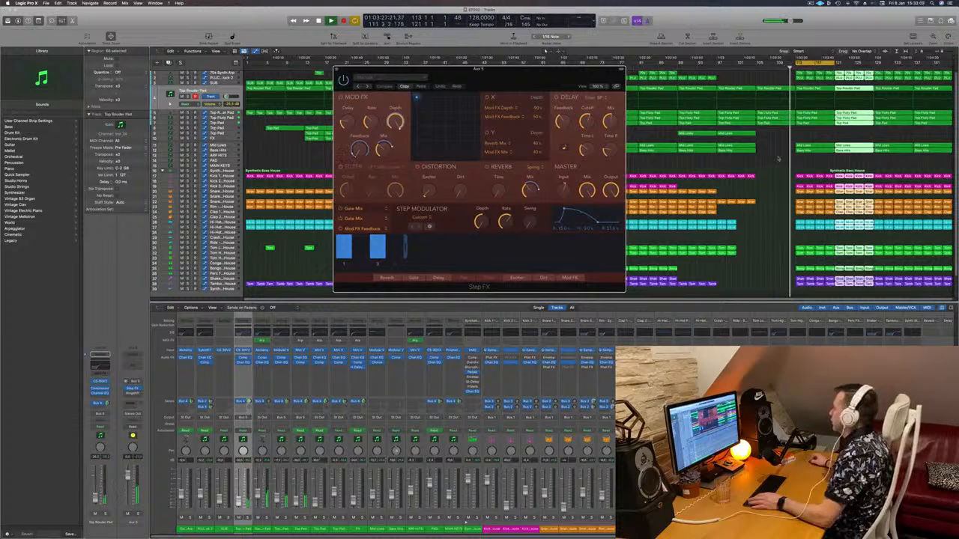
left_click(753, 61)
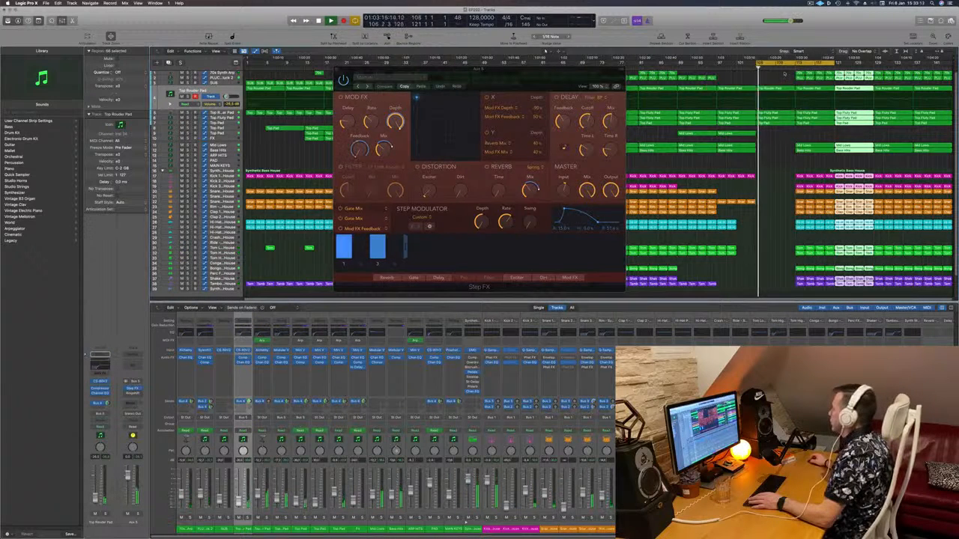
Step: Delete all drum and percussion regions from bars 113 to 129 and close the Step FX window
left_click_drag(793, 166, 870, 293)
key("Delete")
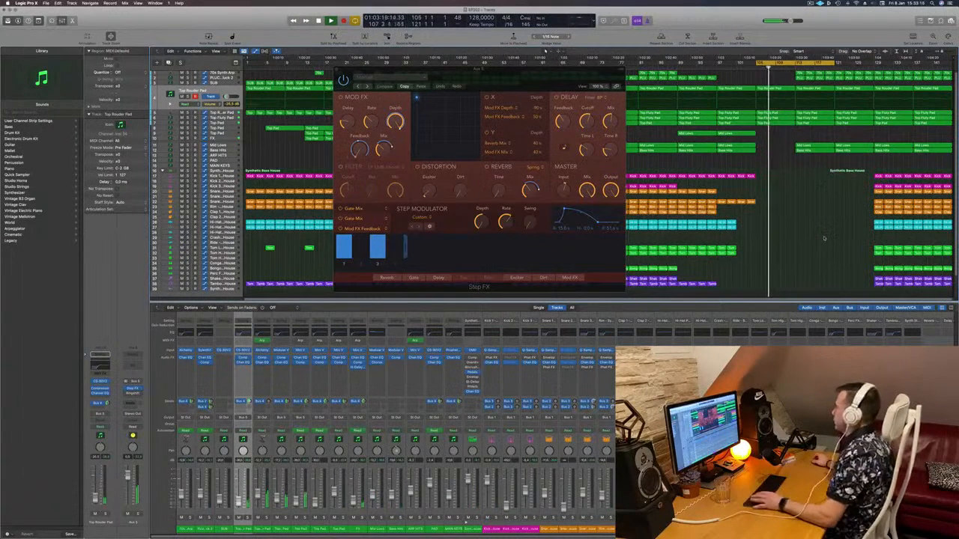
left_click_drag(516, 80, 467, 70)
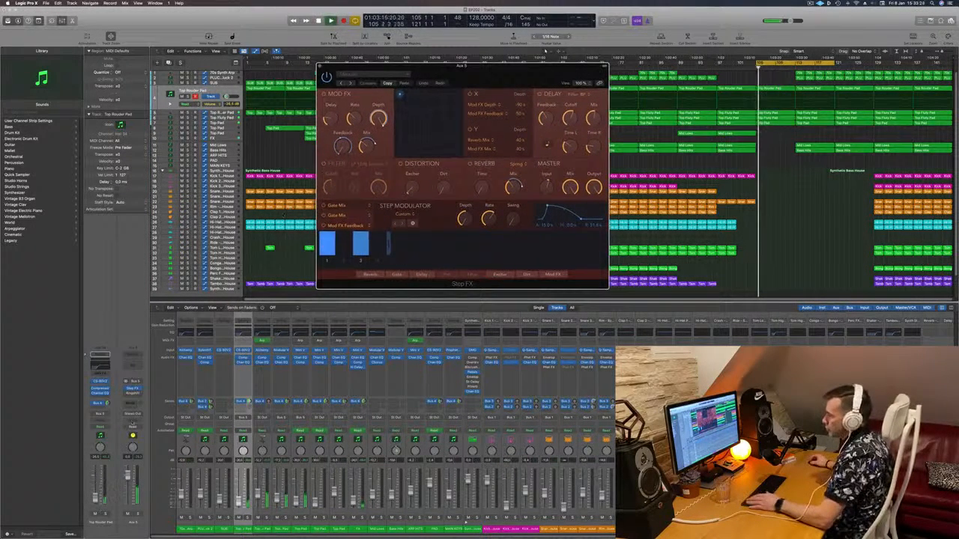
key("super+w")
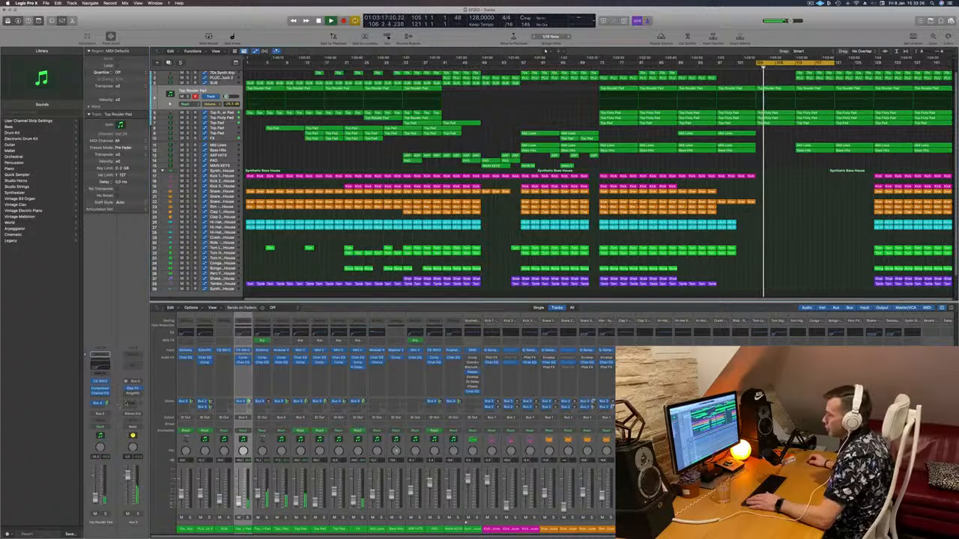
Step: Add a bus send to the Aux 5 channel
left_click(131, 403)
mouse_move(129, 412)
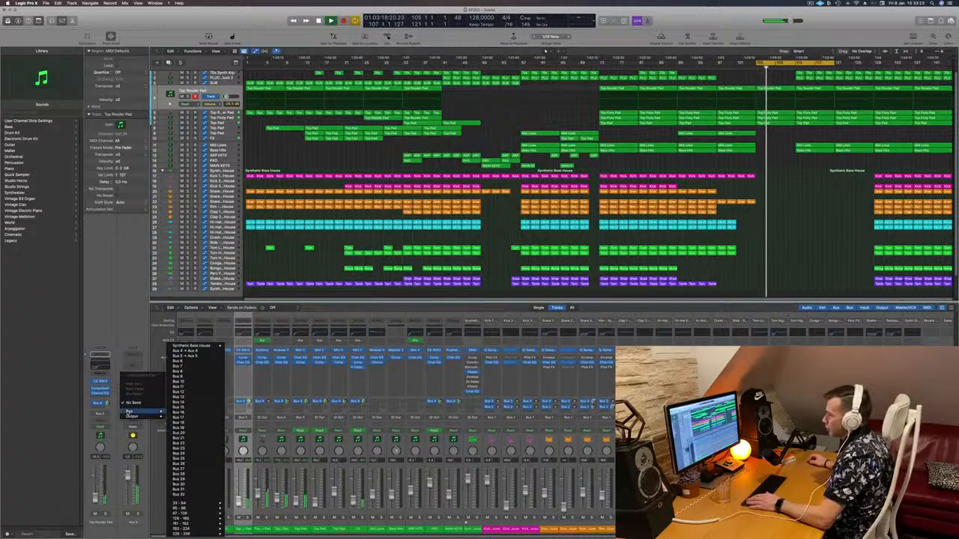
left_click(187, 356)
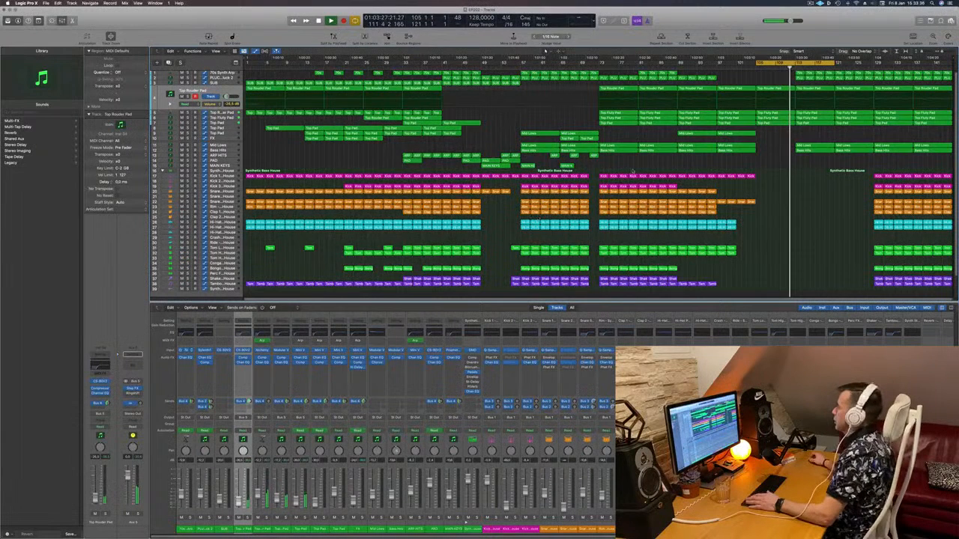
Step: Stop playback, switch the Aux 5 channel to an automation-writing mode, and play again from bar 105
key("space")
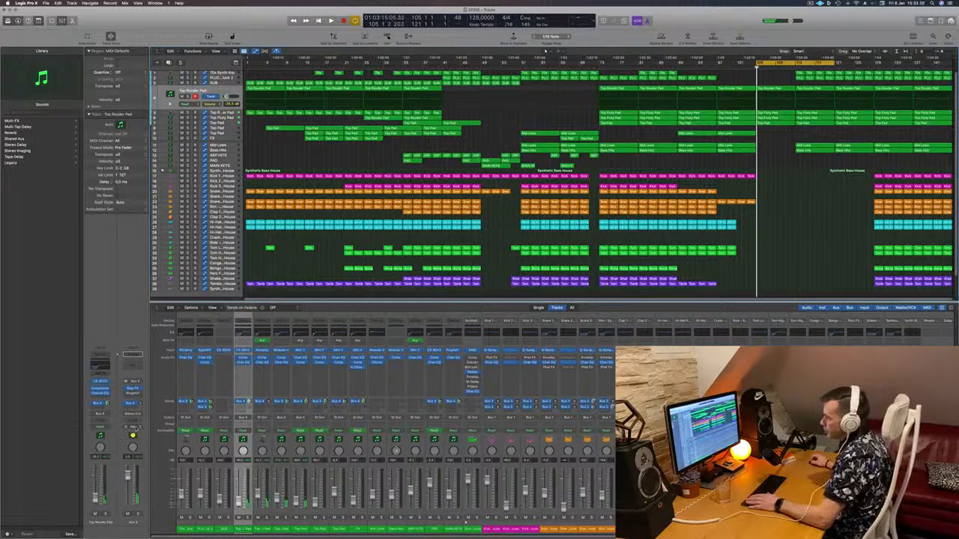
left_click(133, 430)
left_click(135, 441)
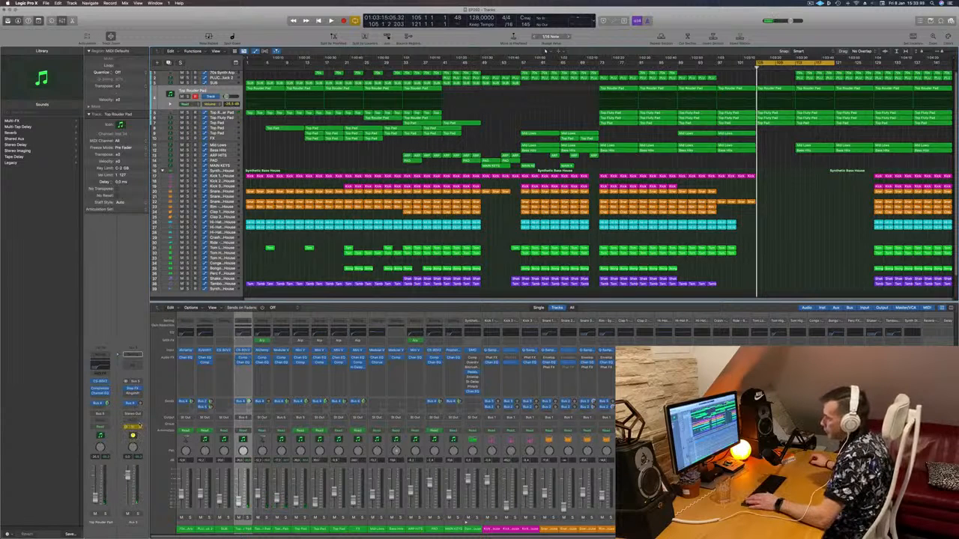
key("space")
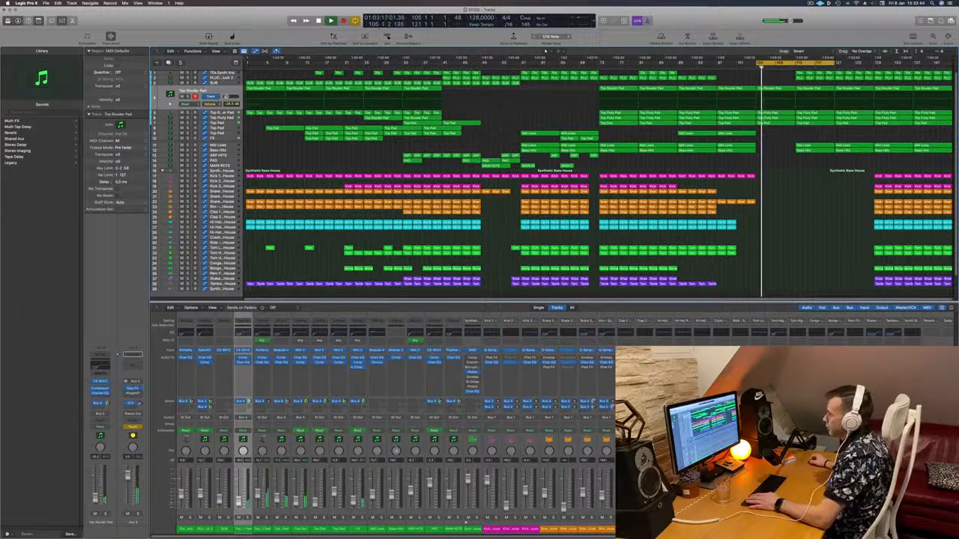
Step: Stop playback, create an arrangement track for the Aux 5 channel, and move it above the Top Router Pad track
key("space")
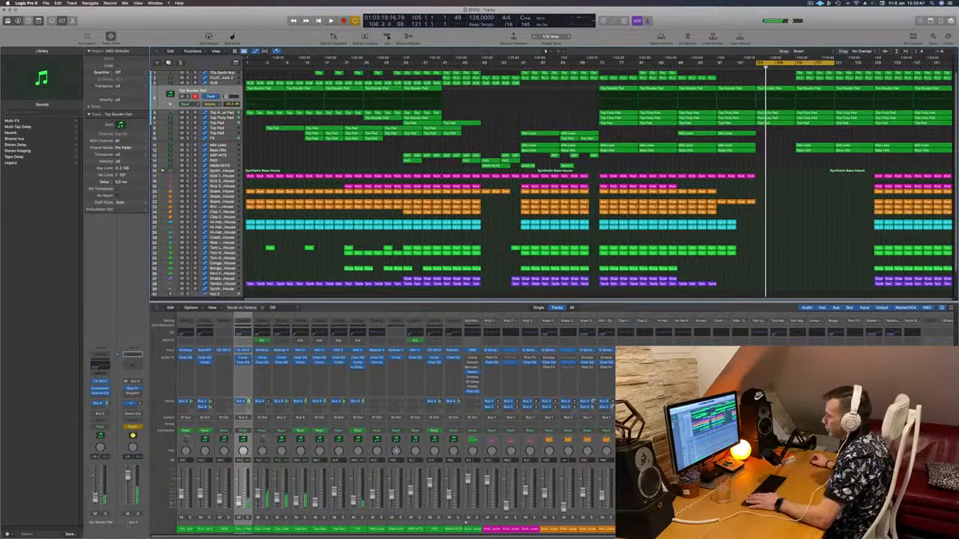
right_click(132, 500)
left_click(146, 500)
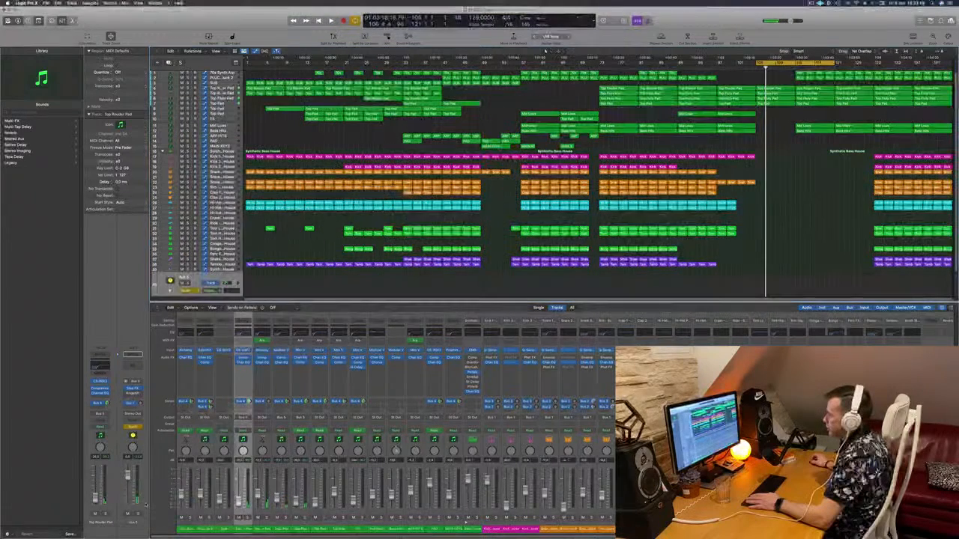
left_click_drag(210, 284, 229, 93)
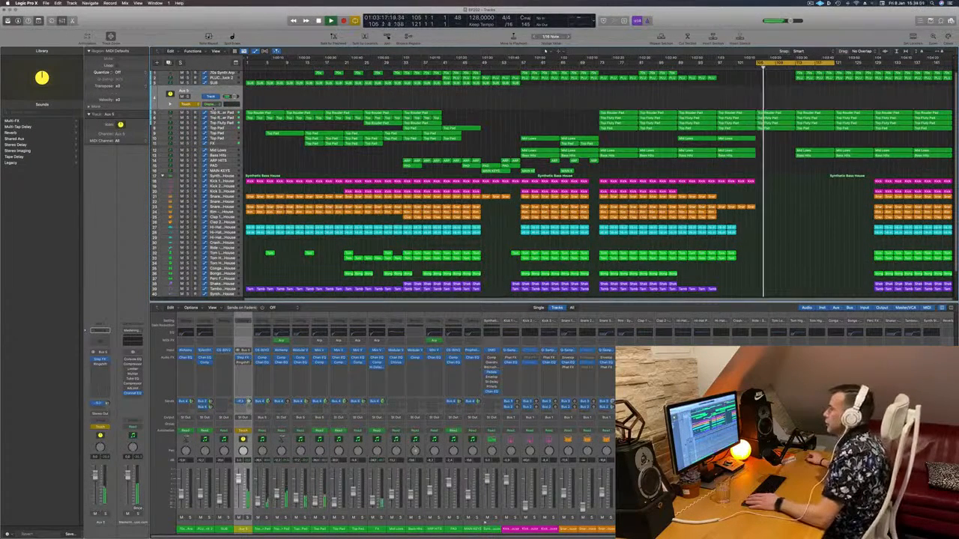
Step: Switch the Aux 5 track's automation to Read and draw a send-level ramp rising from bar 105 to 113, then dropping back
left_click(212, 98)
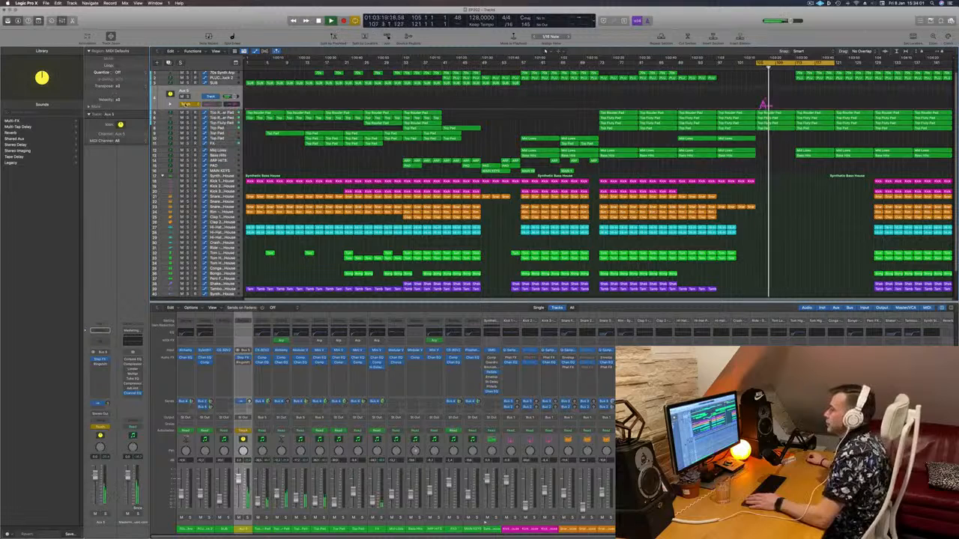
left_click(232, 157)
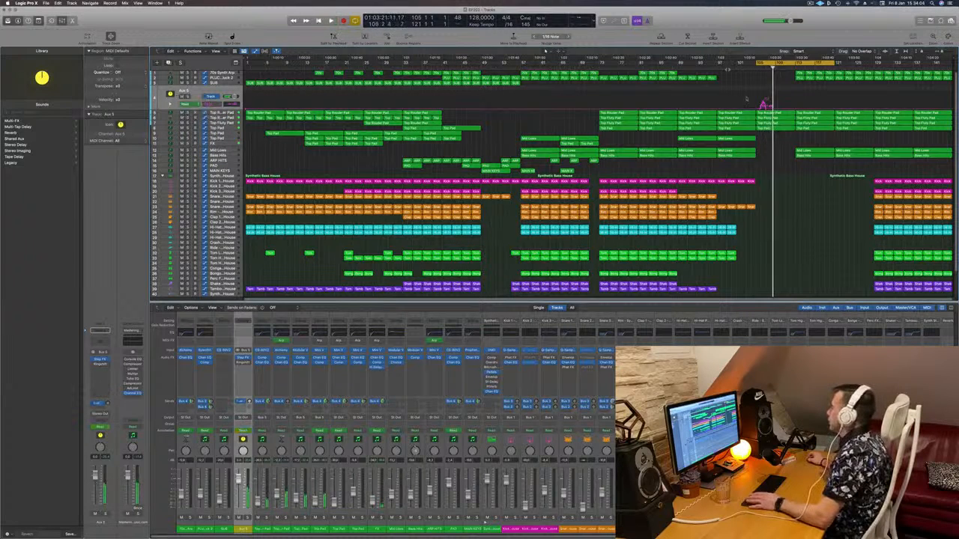
key("space")
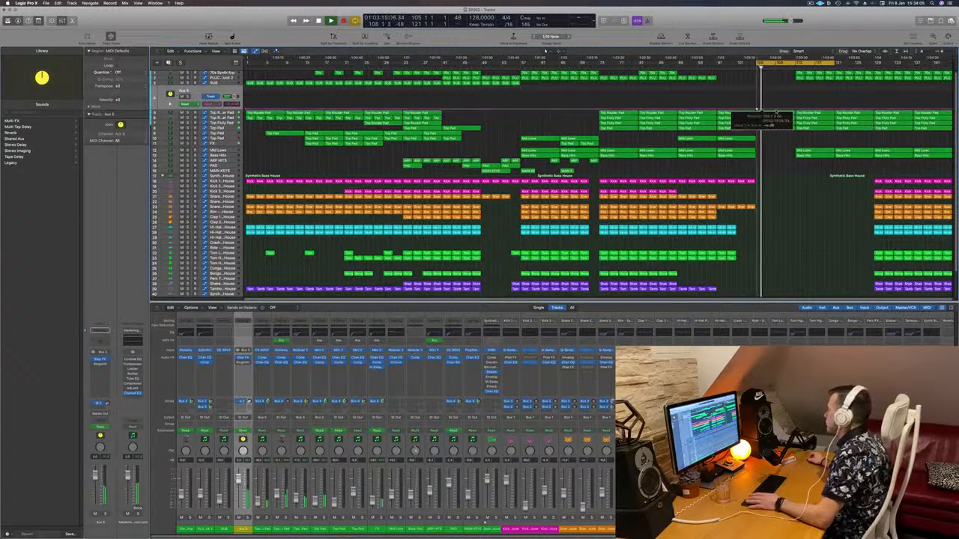
key("space")
key("space")
left_click_drag(777, 110, 778, 99)
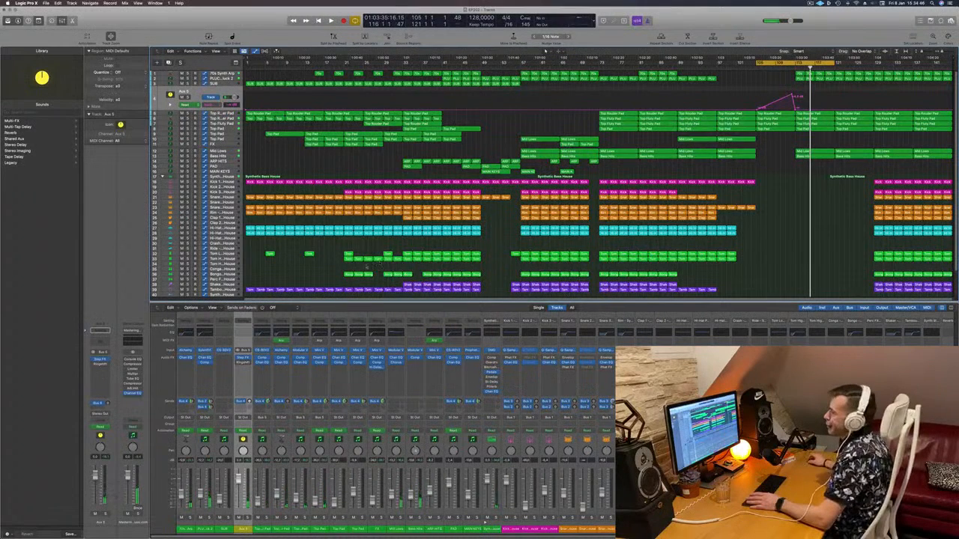
left_click(99, 403)
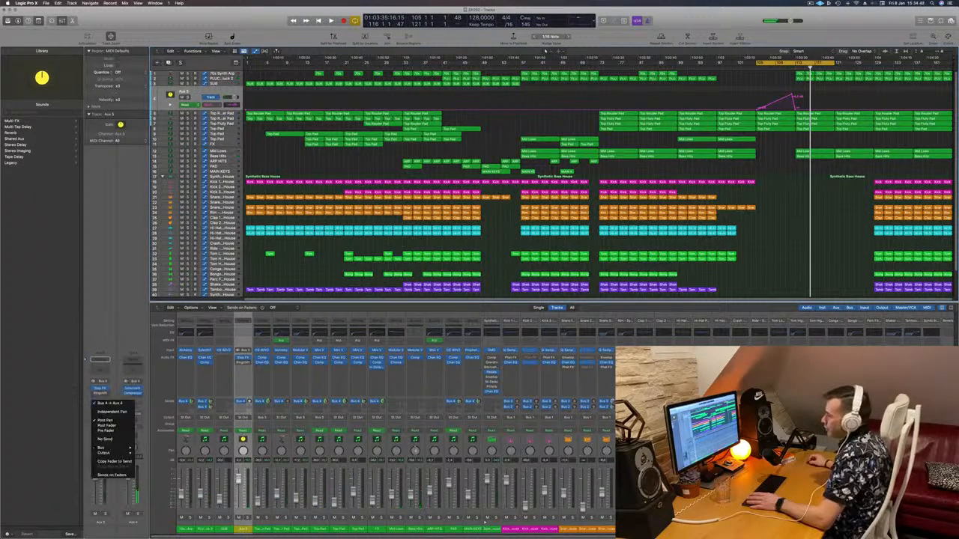
key("Escape")
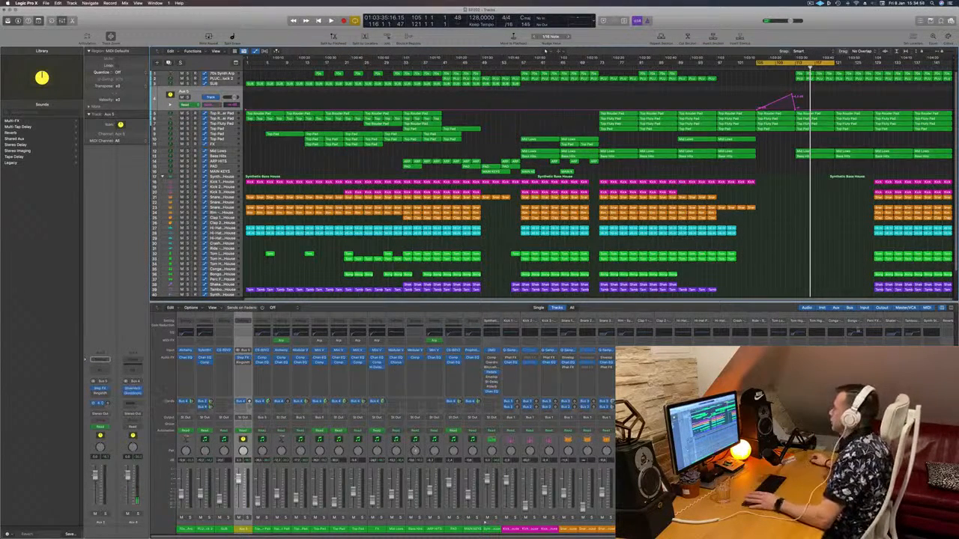
Step: During playback, copy a Kick 1 region to bar 113 and delete the notes in its second half
key("space")
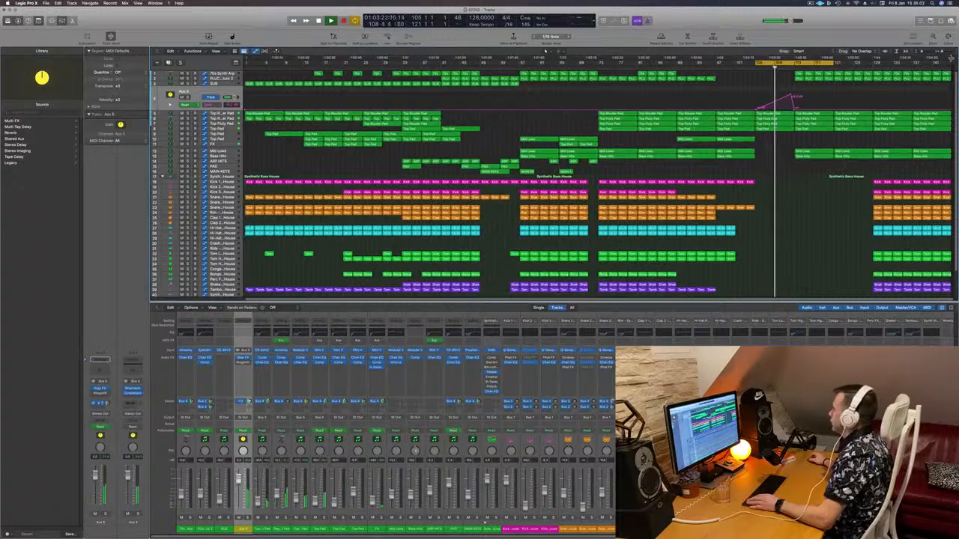
scroll(929, 65, "right", 3)
scroll(930, 65, "right", 10)
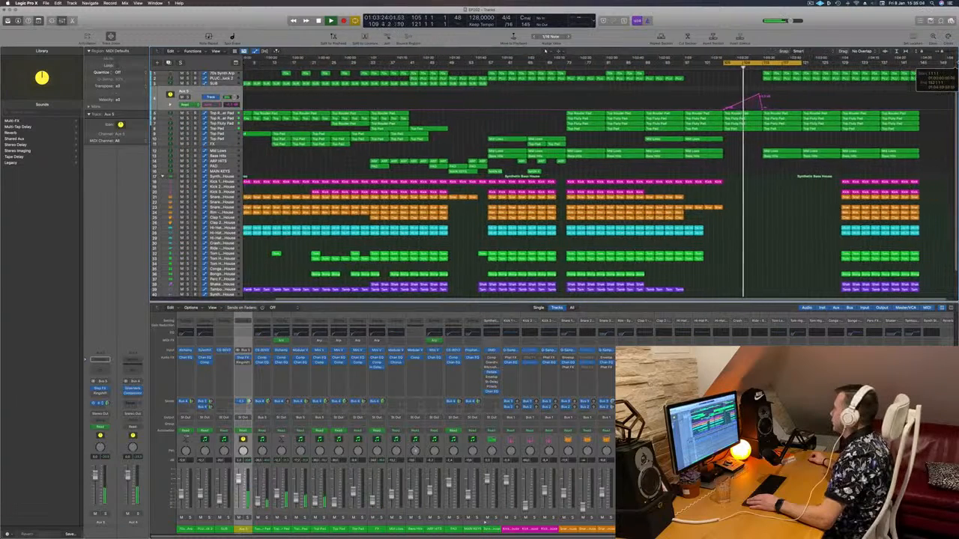
scroll(948, 66, "right", 7)
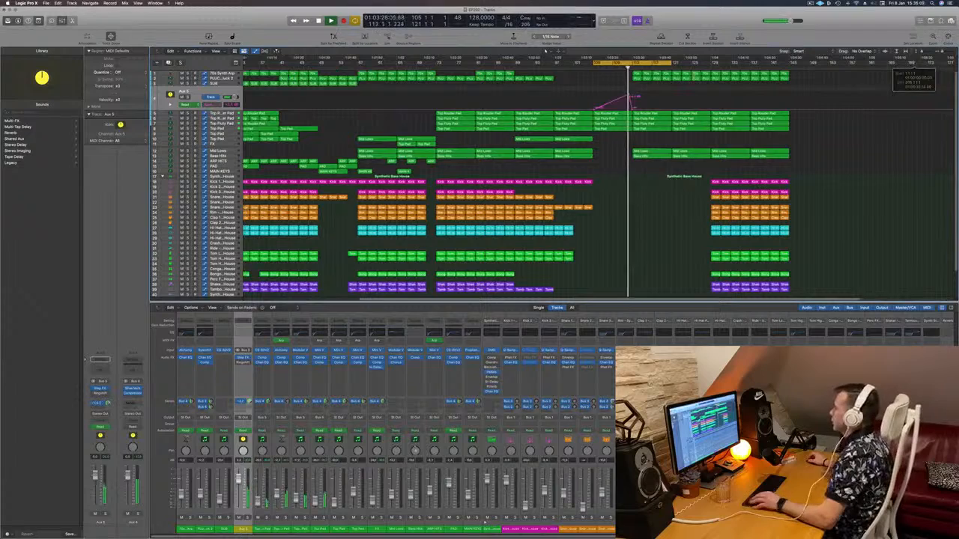
key("super+Right")
key("super+Right")
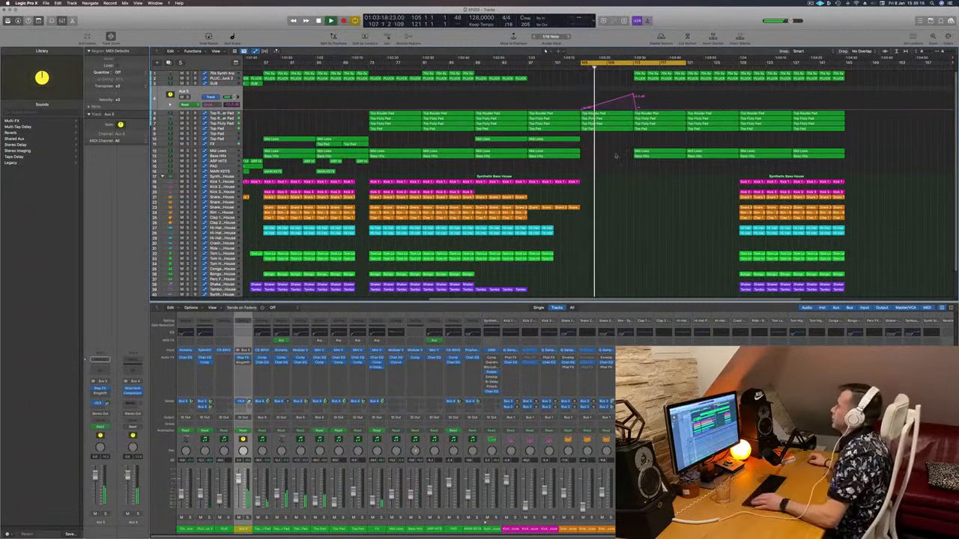
left_click_drag(576, 183, 640, 185)
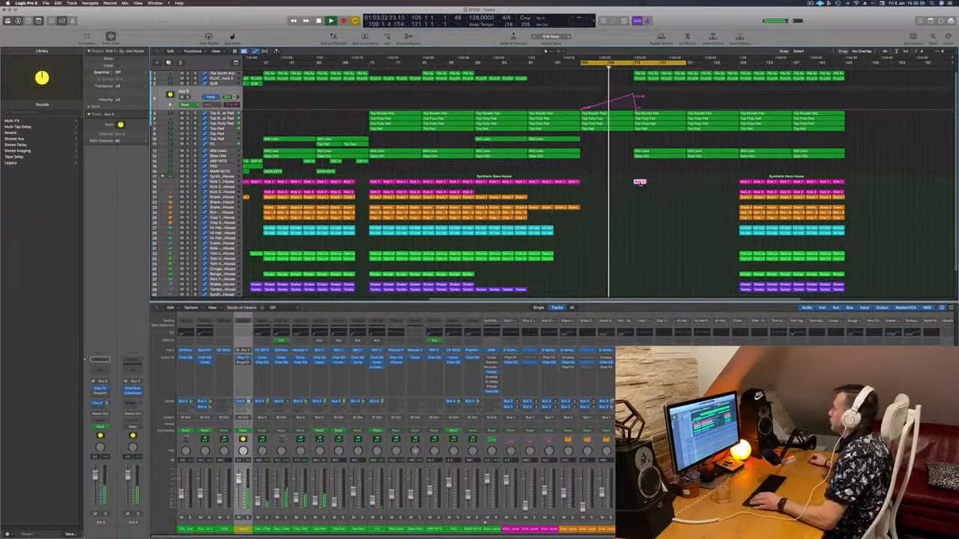
double_click(639, 183)
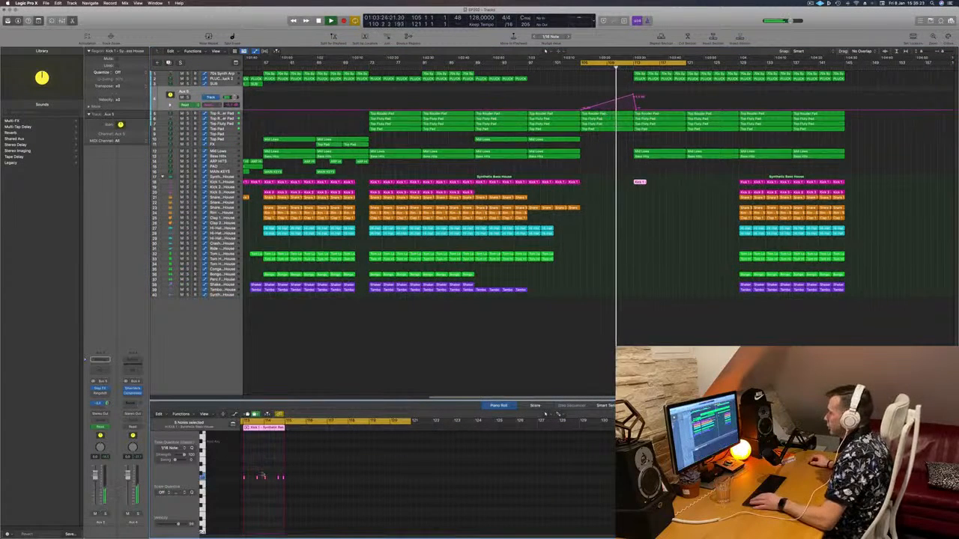
left_click_drag(262, 473, 286, 483)
key("BackSpace")
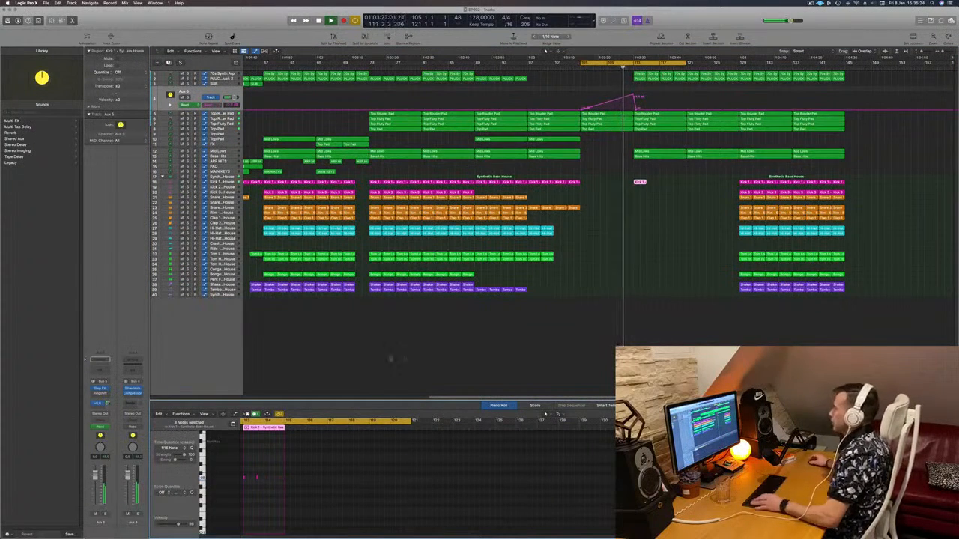
Step: Delete the second remaining note in the Kick 1 region at bar 113, leaving only the opening hit
scroll(619, 253, "up", 5)
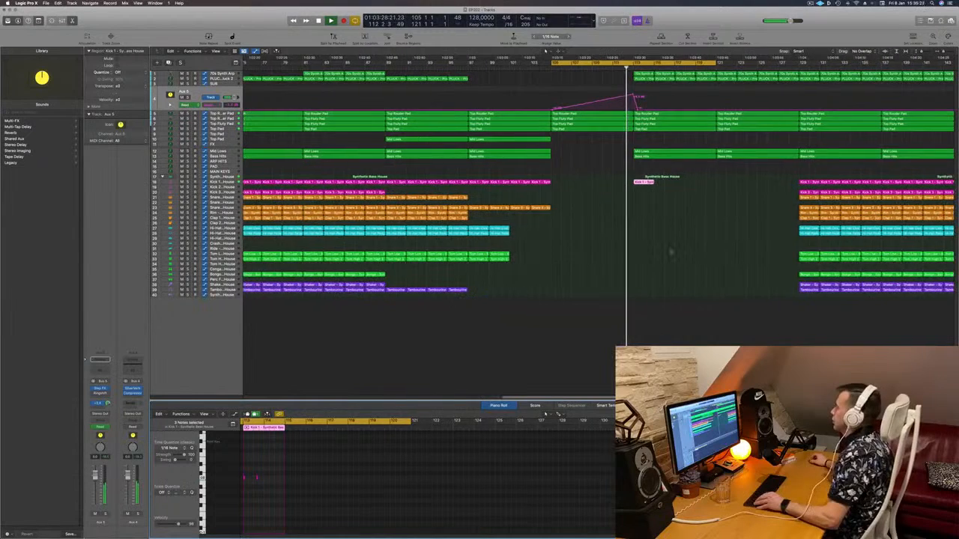
scroll(670, 251, "up", 2)
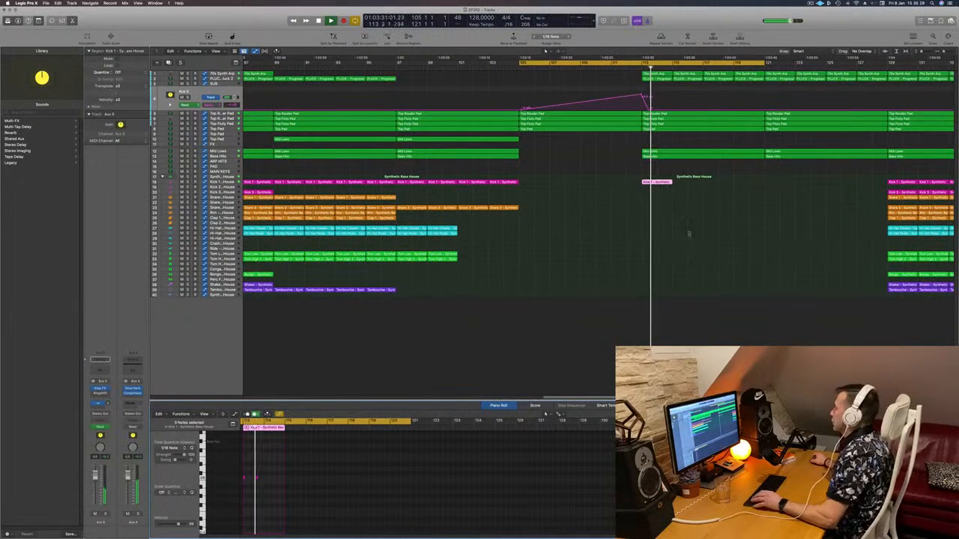
left_click(661, 182)
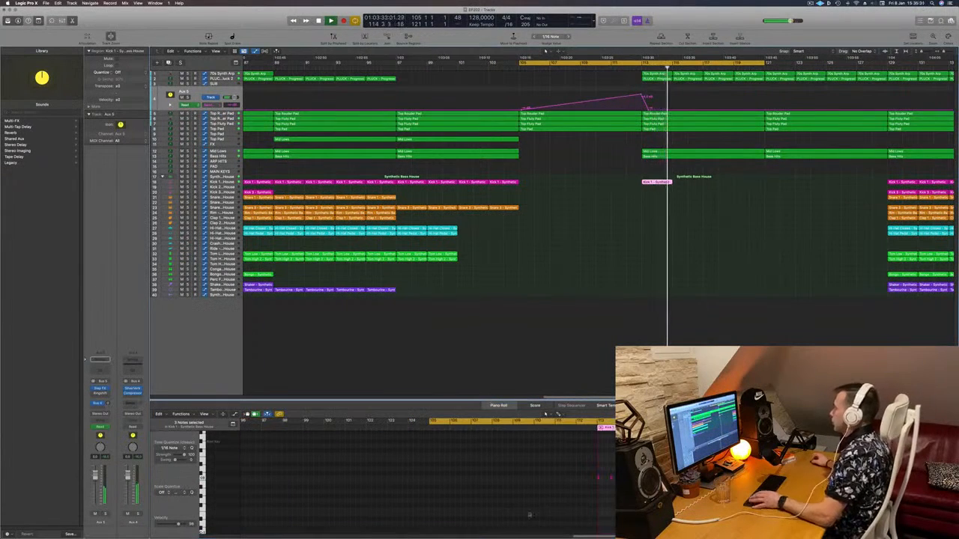
left_click_drag(605, 487, 634, 468)
key("Delete")
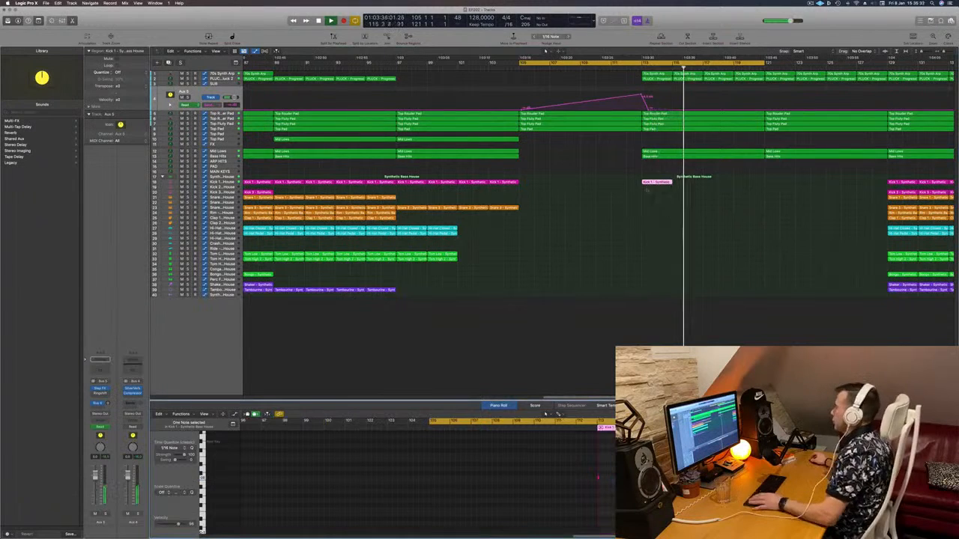
Step: Duplicate the single-hit Kick 1 region so that copies fill bars 113 to 121
left_click_drag(652, 182, 700, 186)
key("super+Left")
key("super+Left")
key("super+Left")
key("super+Left")
key("super+Left")
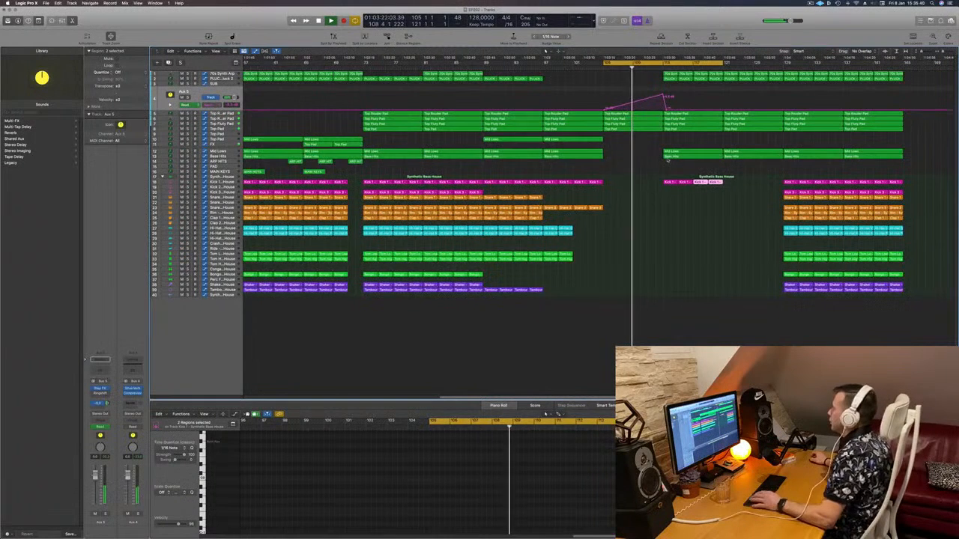
Step: Delete the 70s Synth Arp regions between bars 113 and 121
left_click_drag(657, 73, 713, 73)
key("Delete")
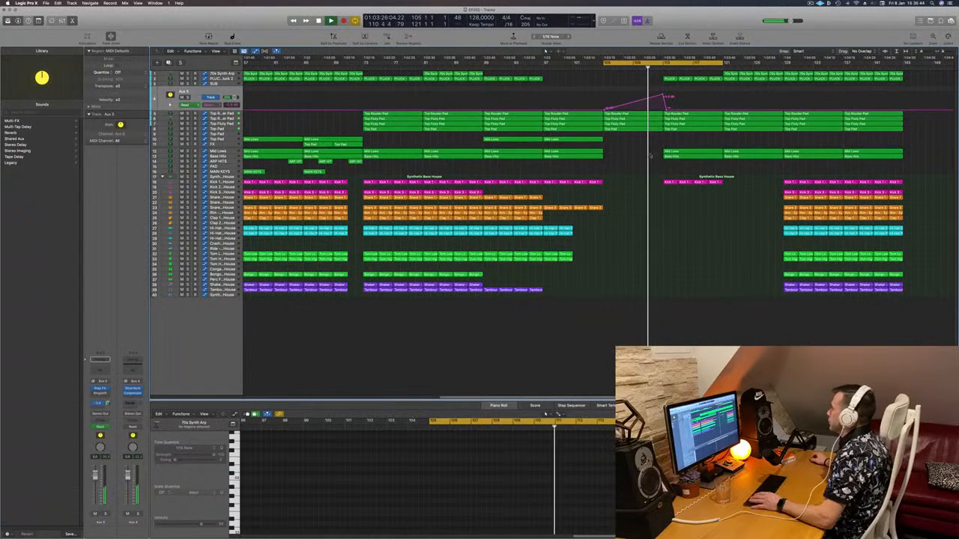
left_click(666, 152)
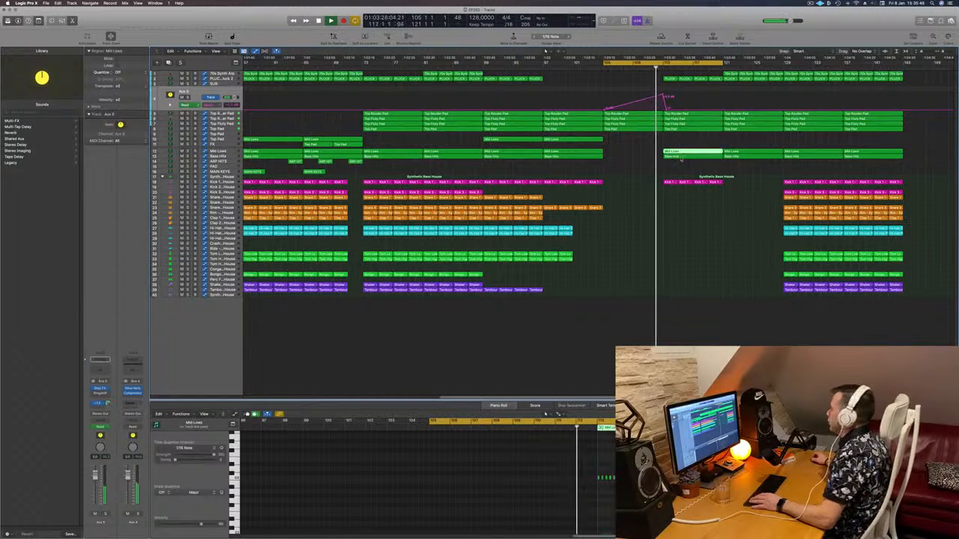
key("super+Left")
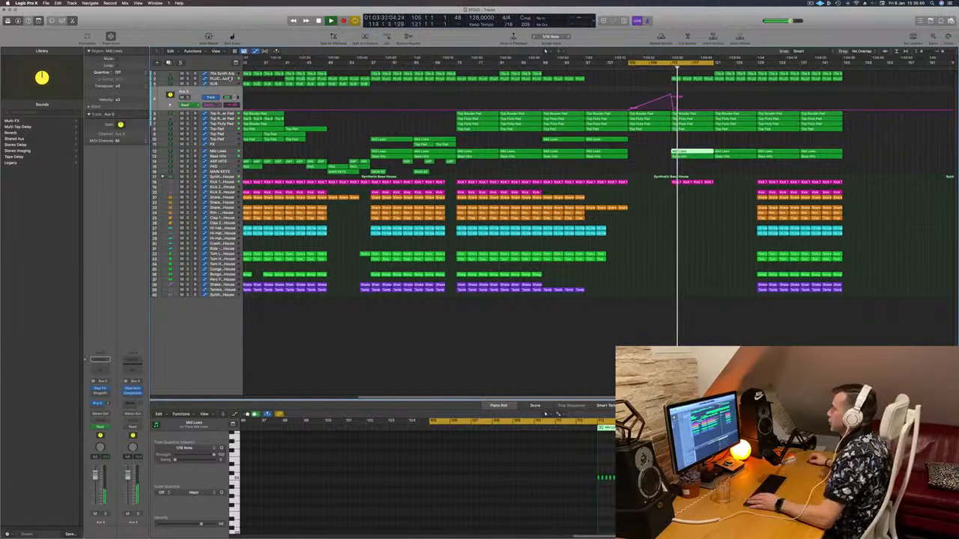
Step: Draw automation ramps rising from bar 113 to 121 on the Progressive Pluck 2 track and the Aux 5 send
left_click(230, 77)
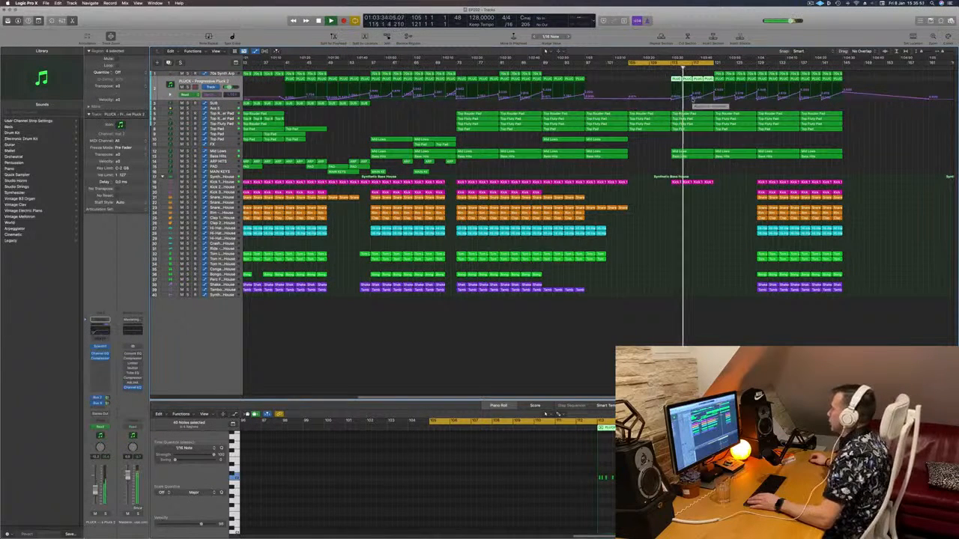
left_click(692, 98)
left_click_drag(692, 99, 713, 91)
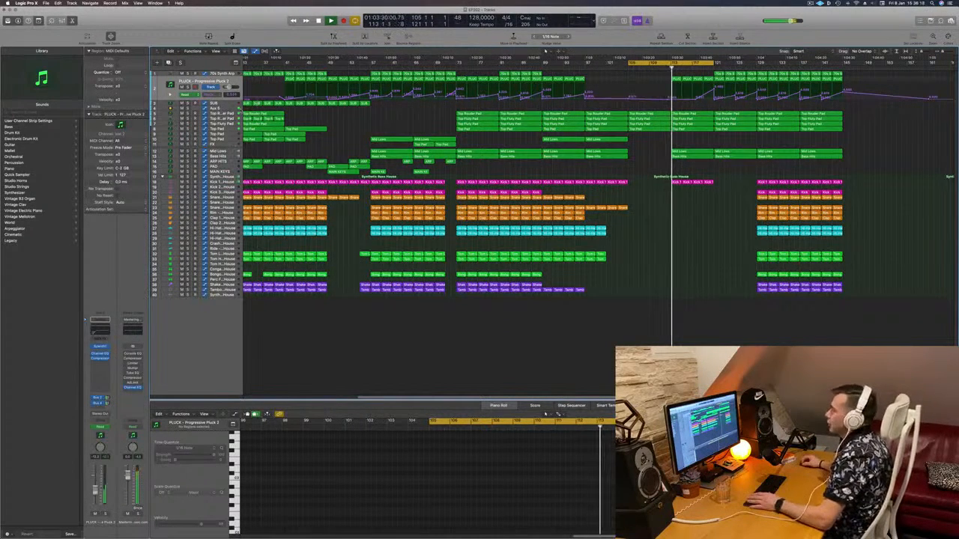
left_click(230, 110)
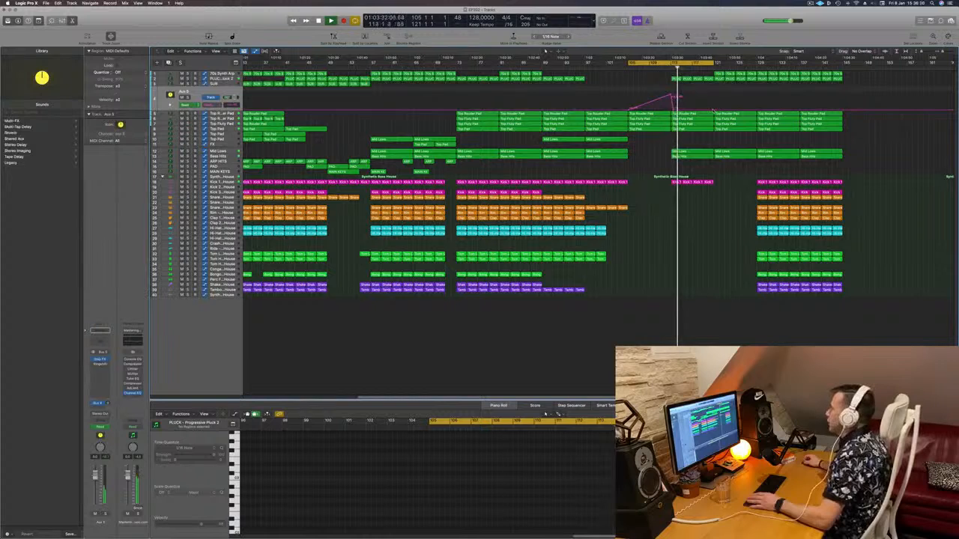
left_click_drag(712, 111, 713, 96)
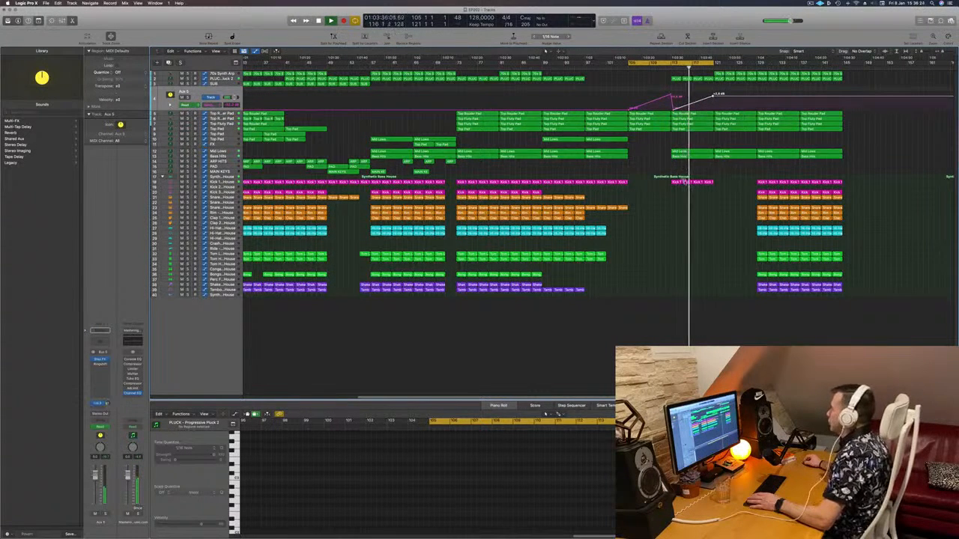
Step: Thin the breakdown's Kick 1 copies to one at bar 113 and one moved to bar 121
left_click(707, 182)
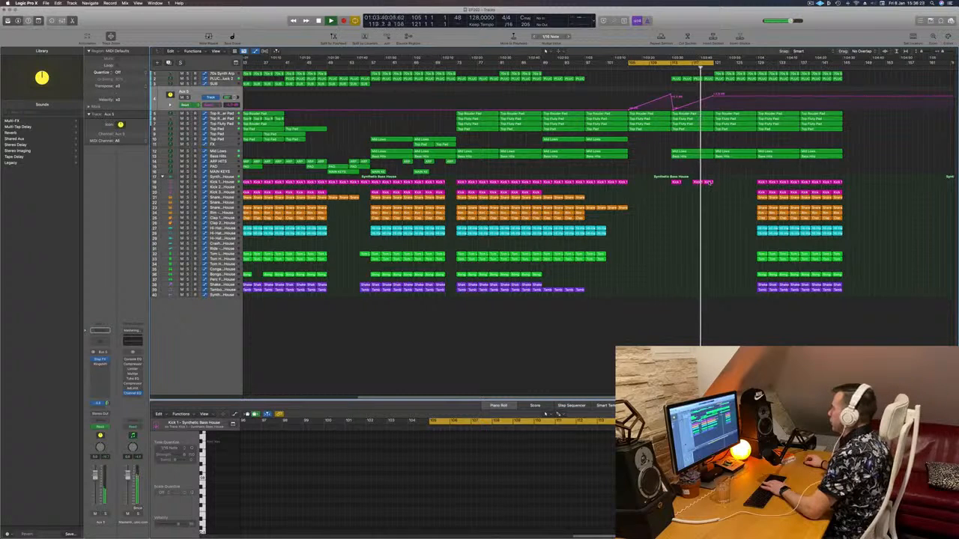
left_click_drag(700, 182, 718, 182)
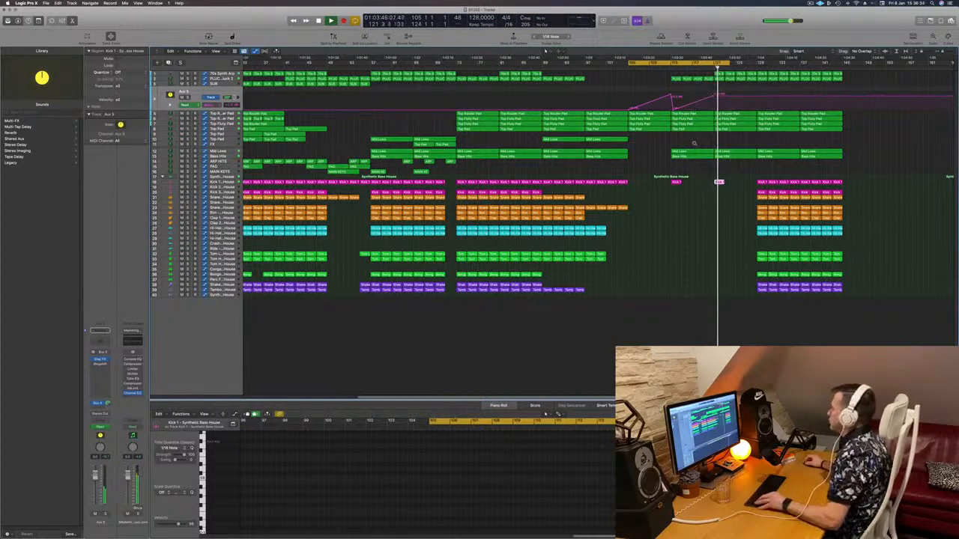
scroll(694, 143, "down", 2)
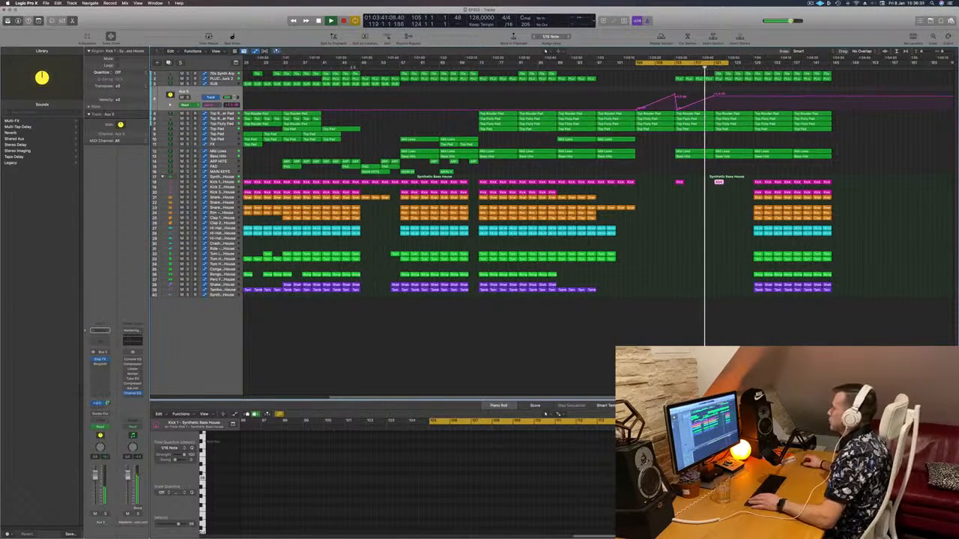
Step: Copy the four early Top Pad regions on the FX track, with their automation, to bar 113
left_click(222, 78)
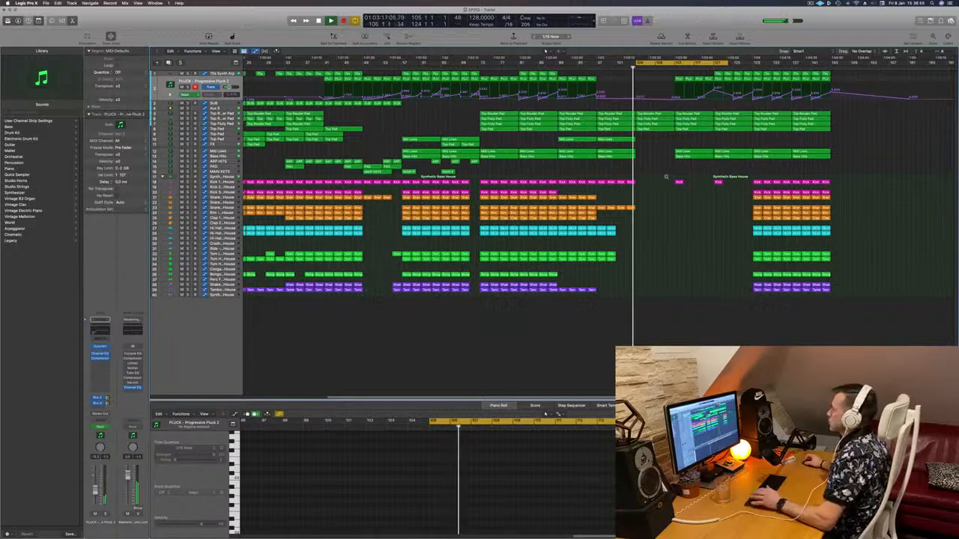
key("super+Left")
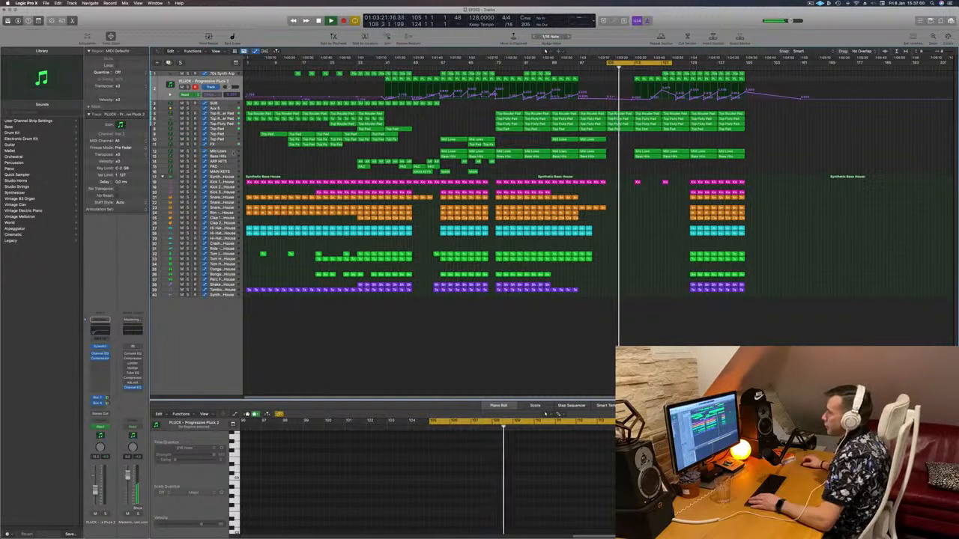
left_click_drag(351, 147, 645, 149)
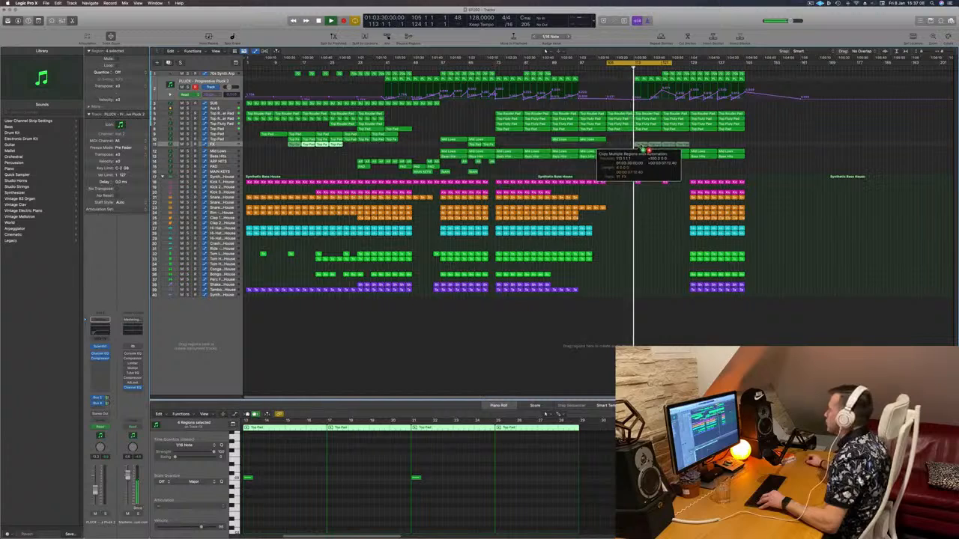
left_click_drag(649, 150, 646, 149)
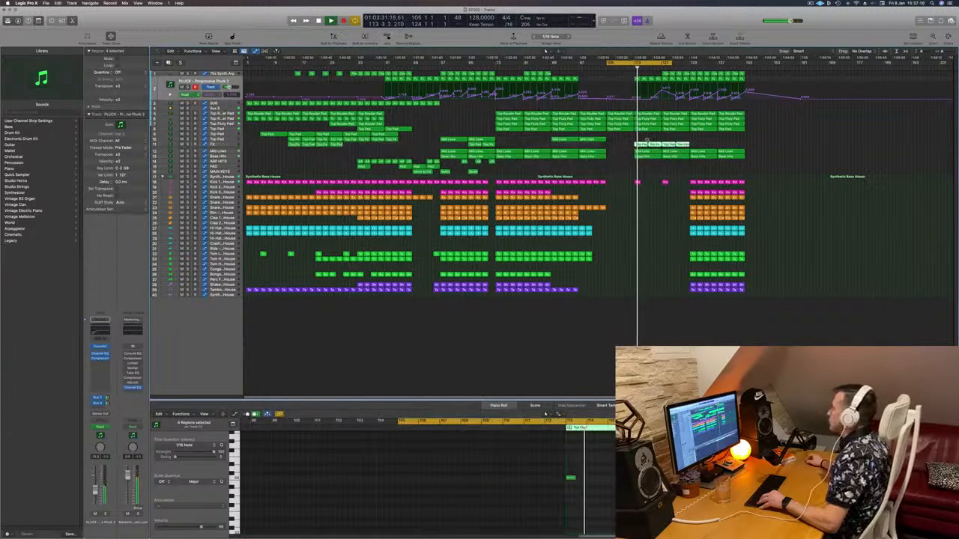
Step: Place four Tambourine regions on their track to fill bars 121 to 129
key("super+Right")
key("super+Left")
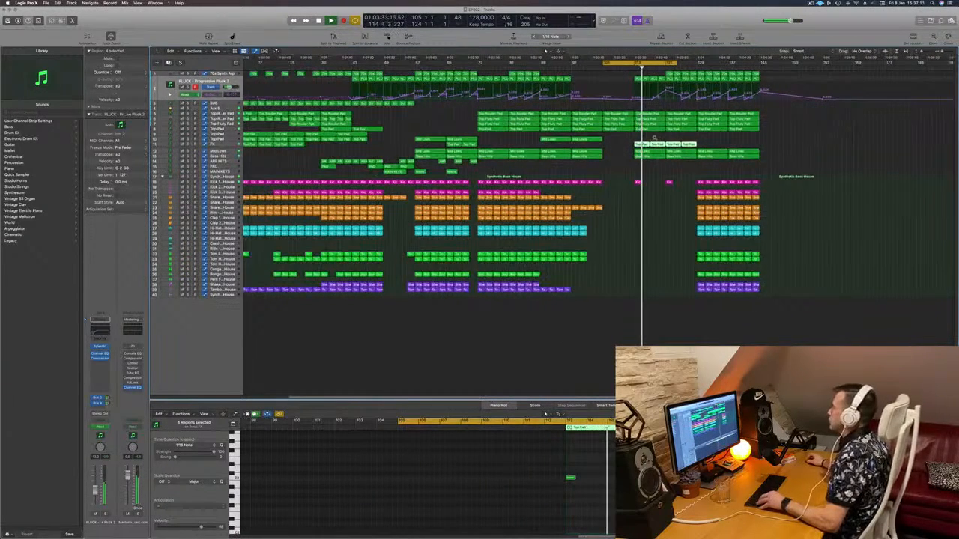
key("super+Left")
key("super+Left")
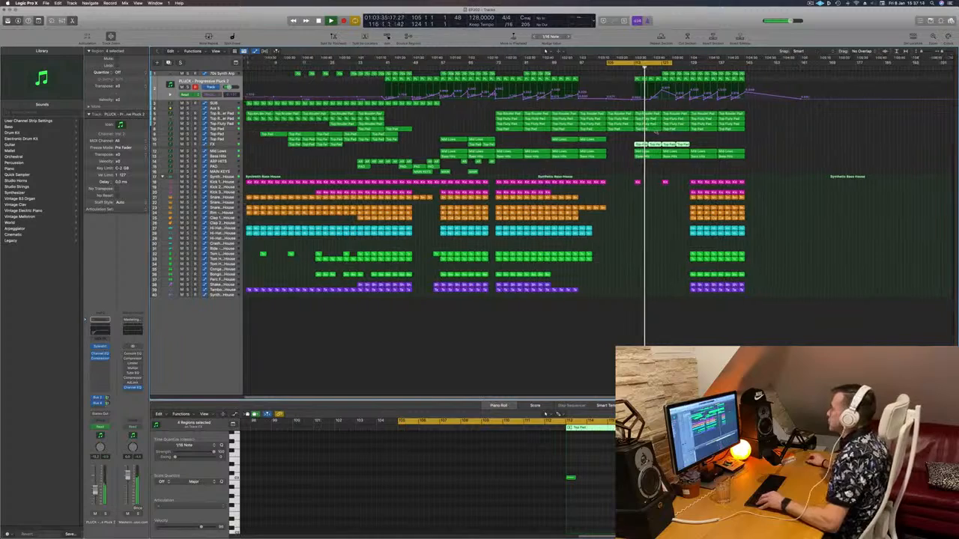
key("super+Right")
key("super+Right")
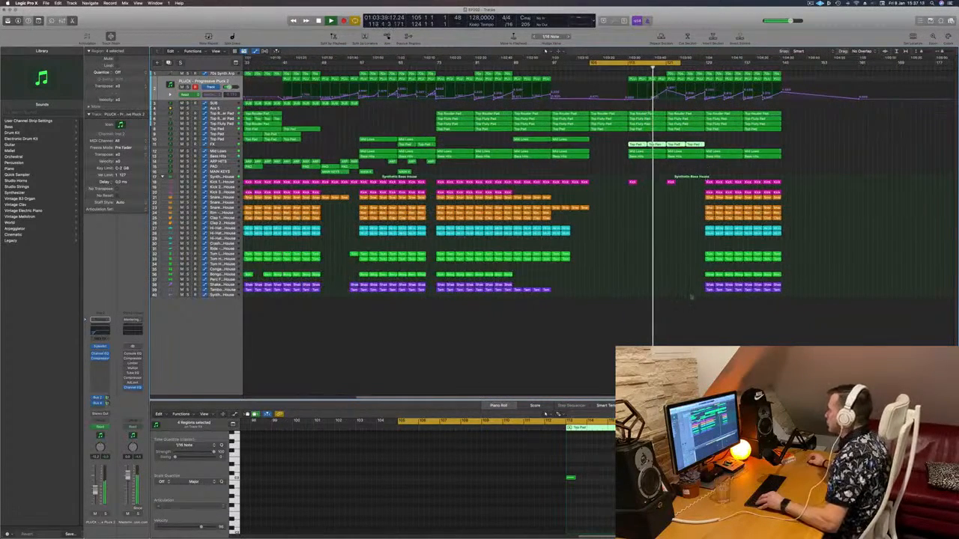
left_click_drag(695, 291, 678, 277)
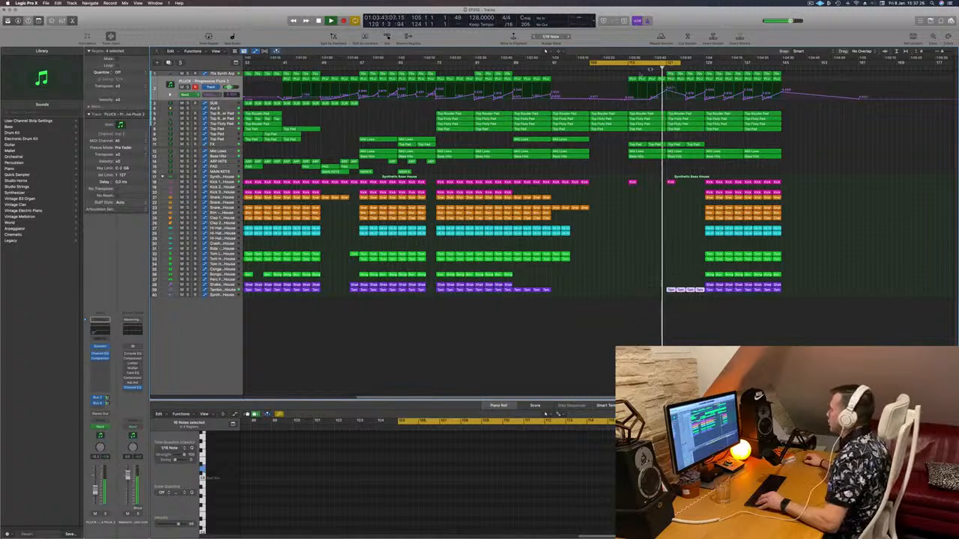
Step: Drop the Aux 5 automation sharply back down at bar 121, right after its second ramp
key("Down")
key("Down")
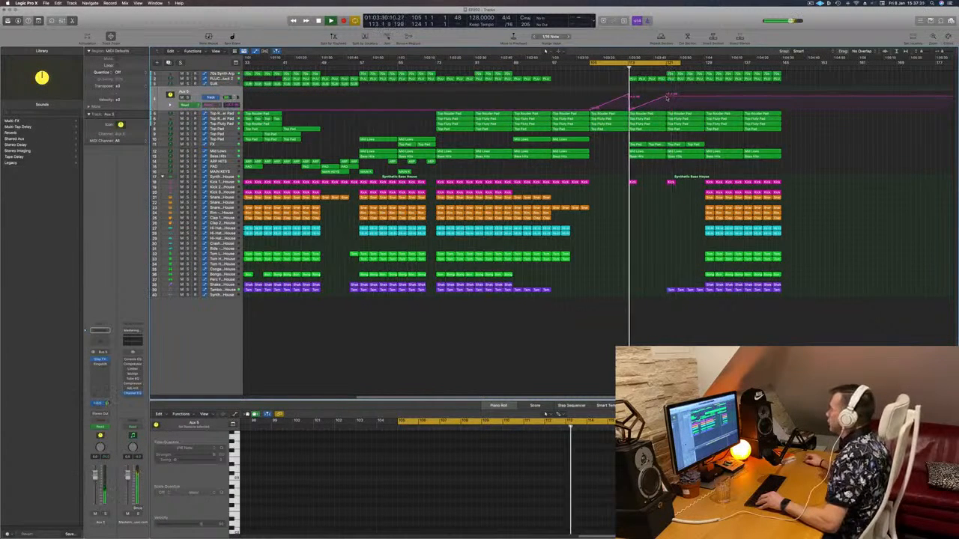
left_click_drag(668, 97, 667, 105)
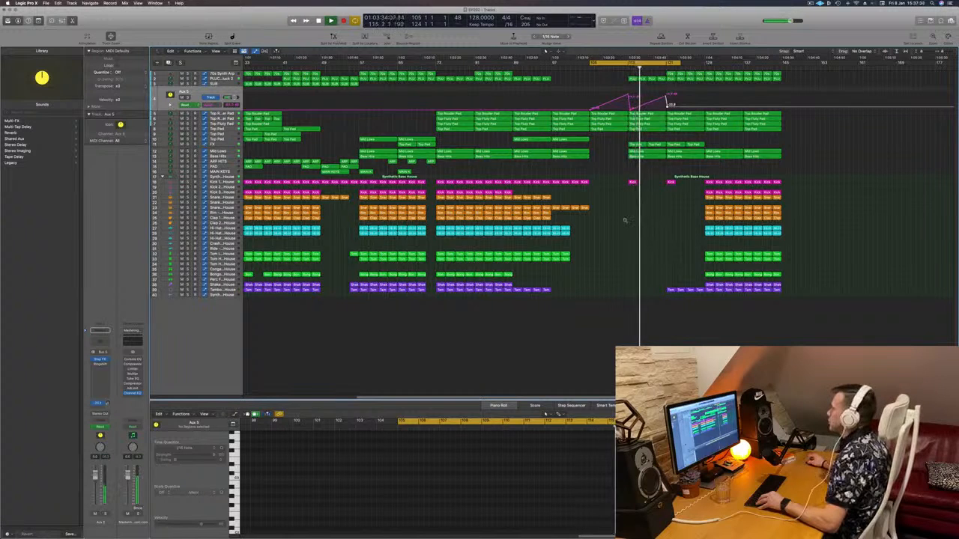
scroll(627, 227, "down", 3)
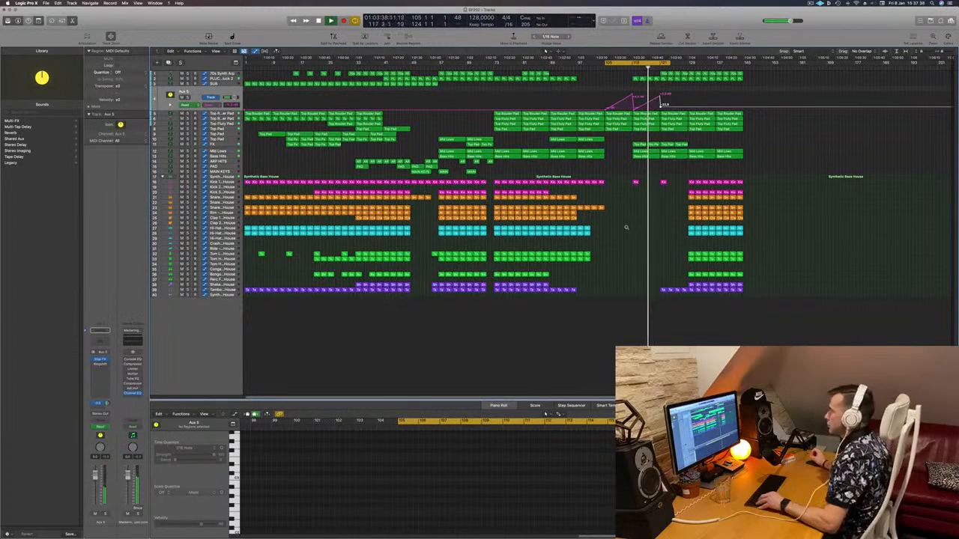
scroll(627, 227, "up", 1)
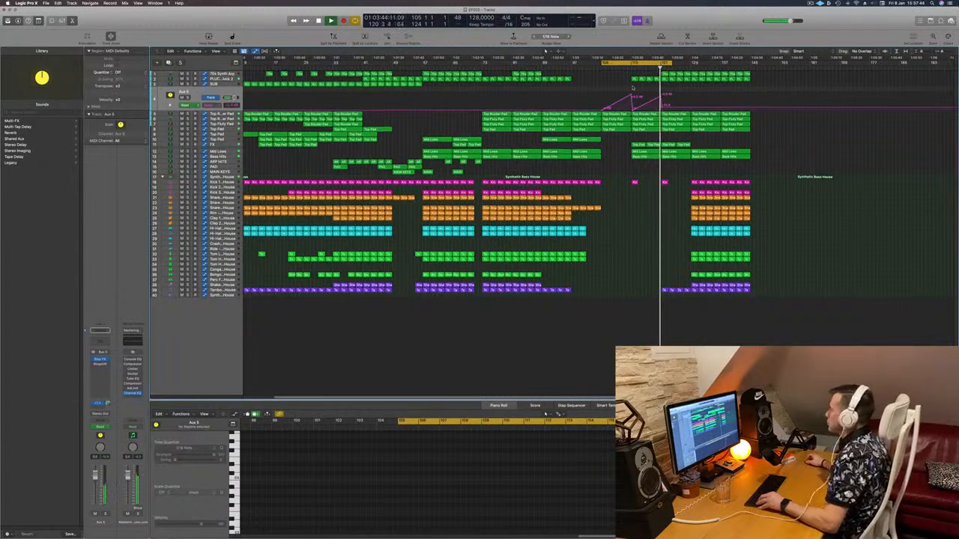
Step: Draw a Cutoff automation rise and fall on the 70s Synth Arp between bars 121 and 129, and extend the cycle range to bar 129
key("Up")
key("Up")
key("Up")
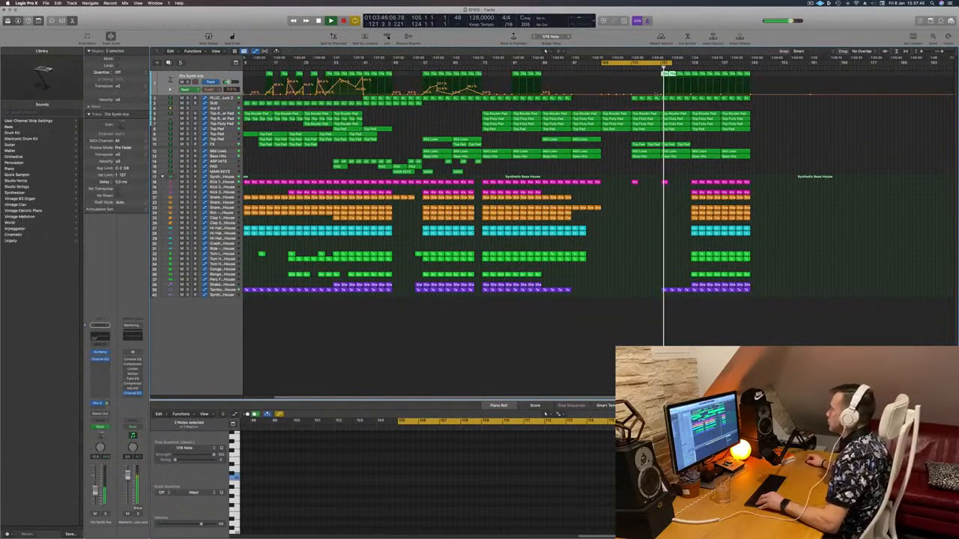
key("super+shift+a")
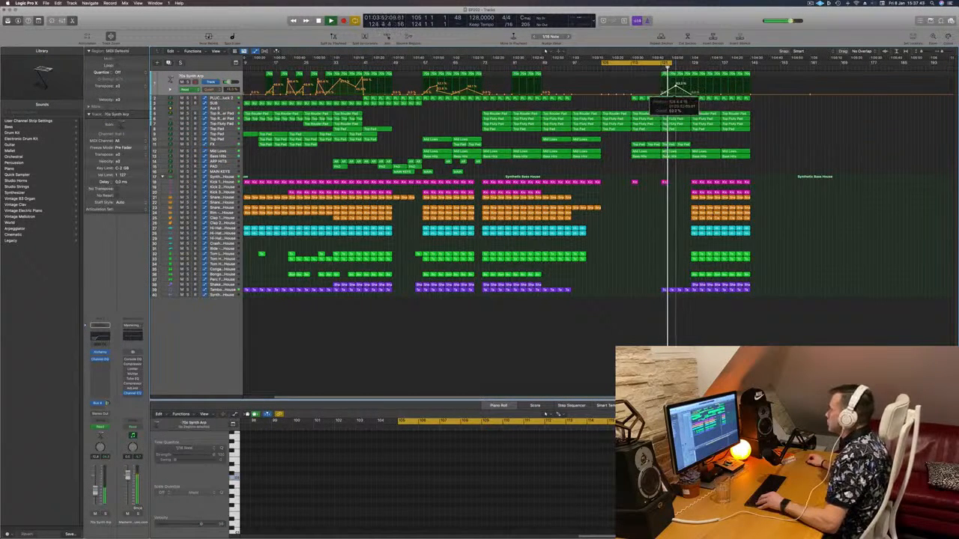
left_click_drag(670, 64, 747, 66)
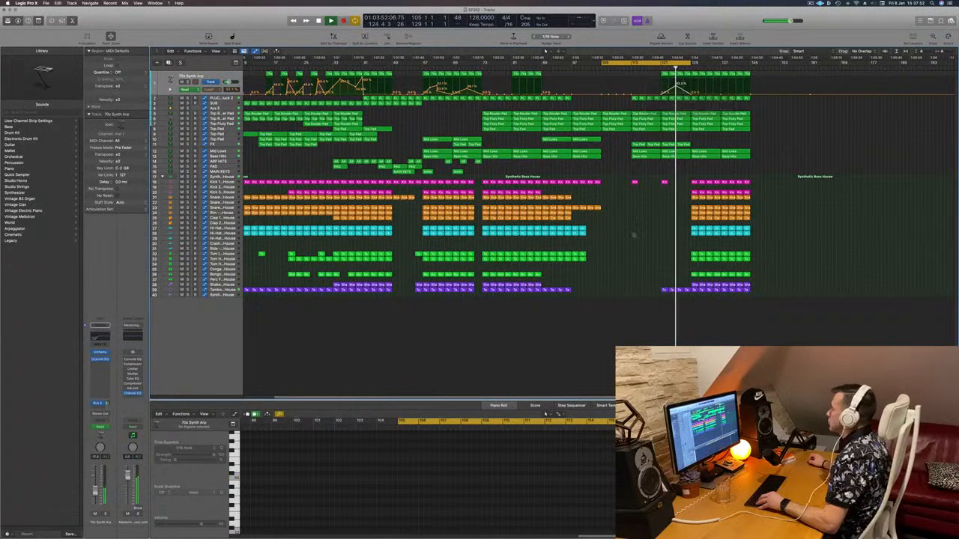
Step: Delete all the 70s Synth Arp regions from bar 129 onward
key("super+Left")
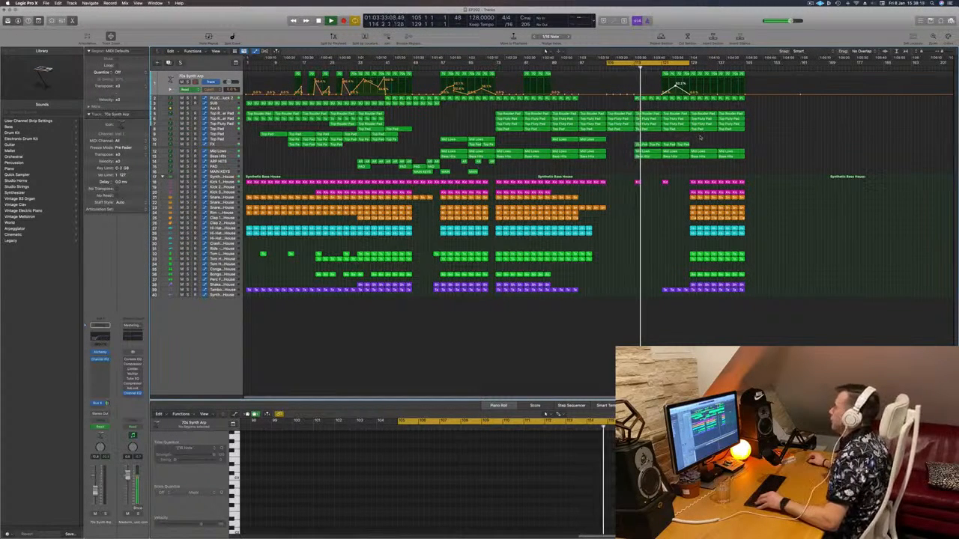
scroll(701, 137, "up", 5)
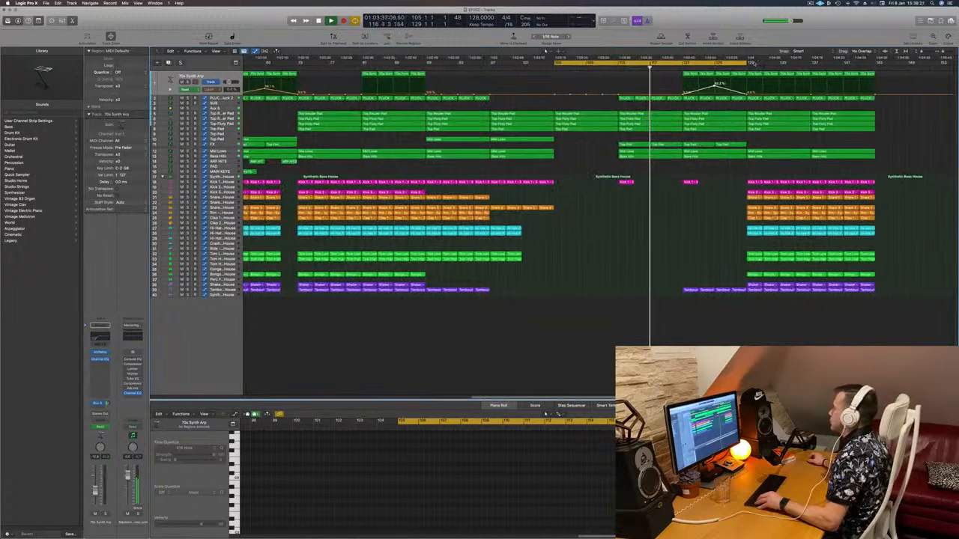
left_click(753, 74)
key("Right")
key("Right")
key("Right")
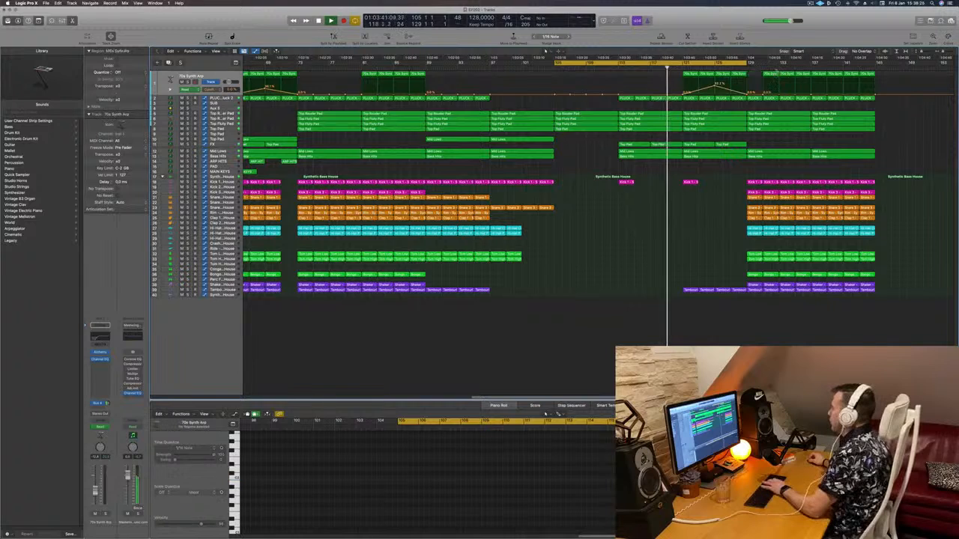
key("alt+Right")
key("alt+Right")
key("alt+Right")
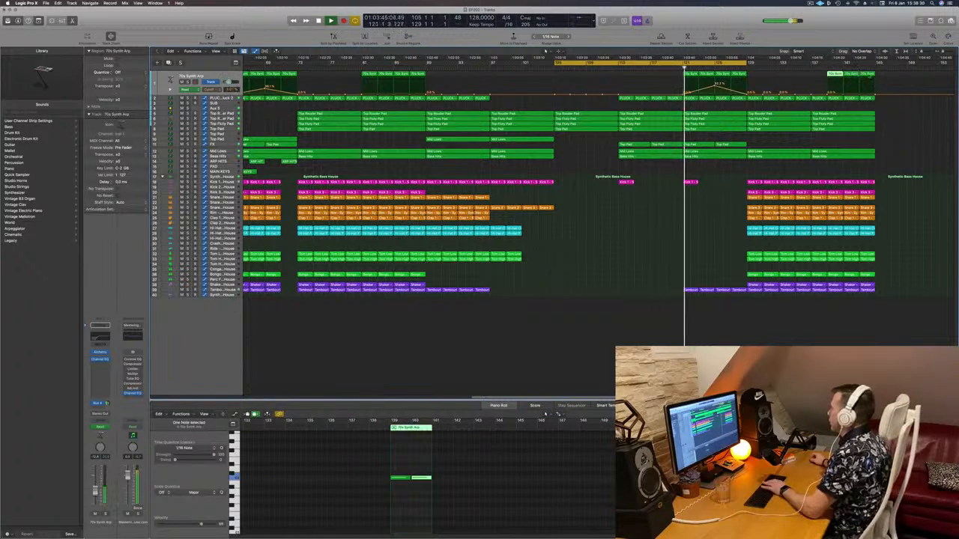
key("Delete")
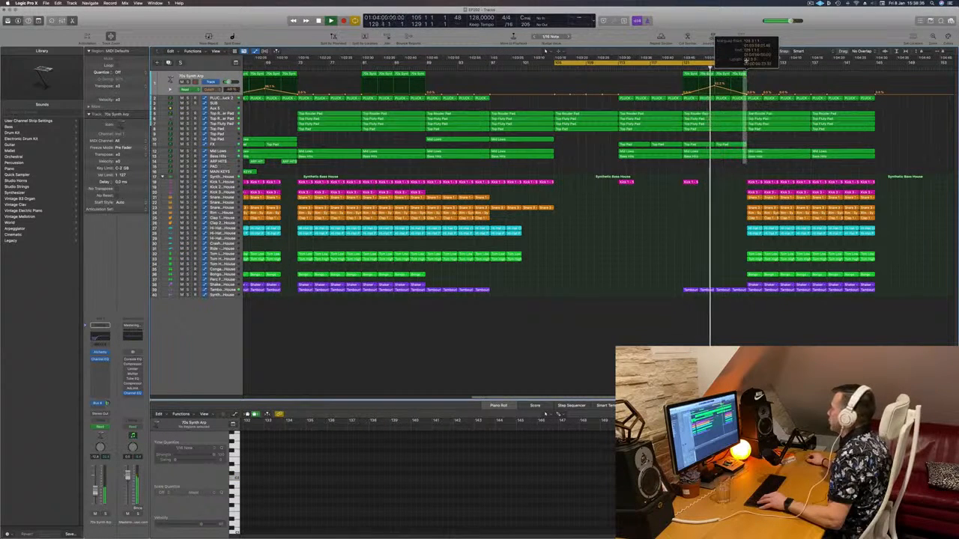
Step: Cut out the last half bar before bar 129 across the arp, pluck, pad, lows and bass tracks, splitting the crossing notes
key("super+t")
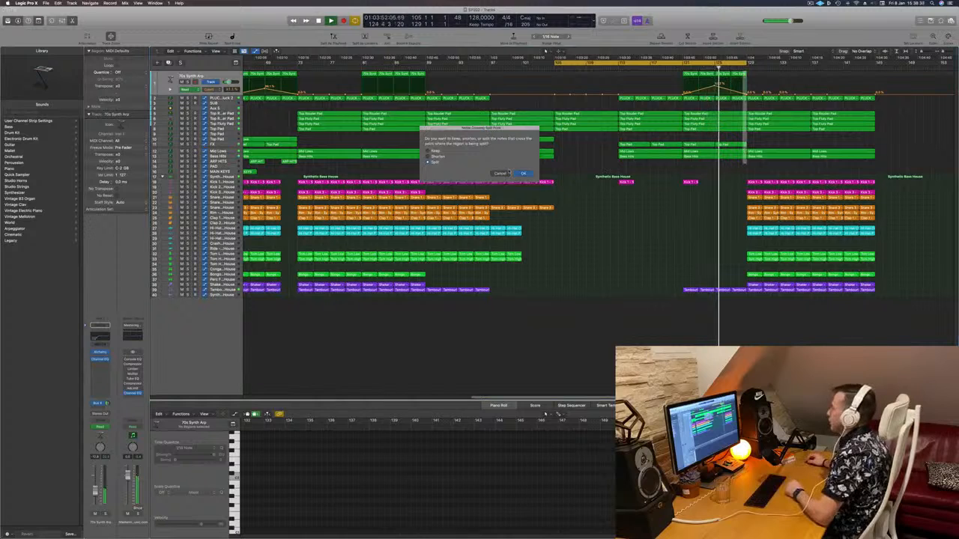
key("Return")
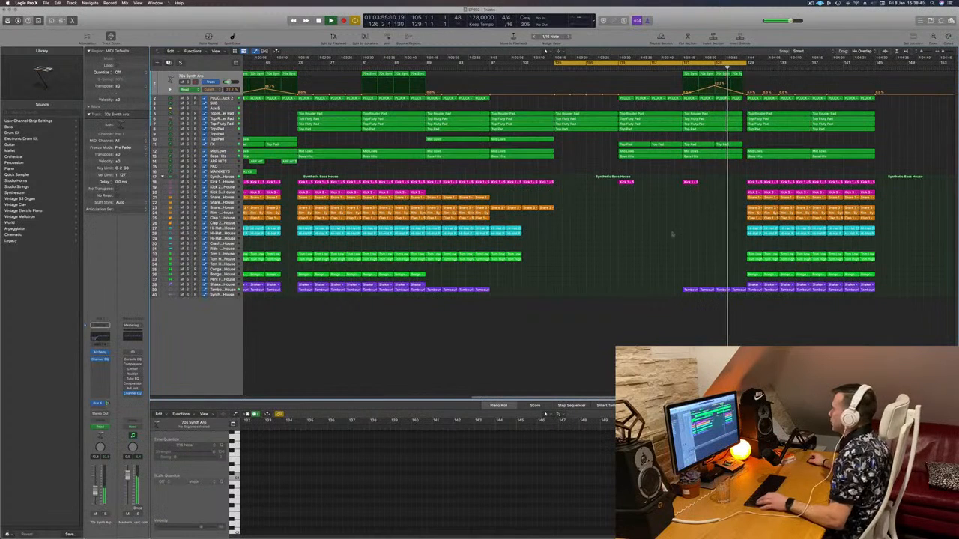
Step: Extend the end of the cycle range to bar 135
left_click_drag(747, 64, 796, 63)
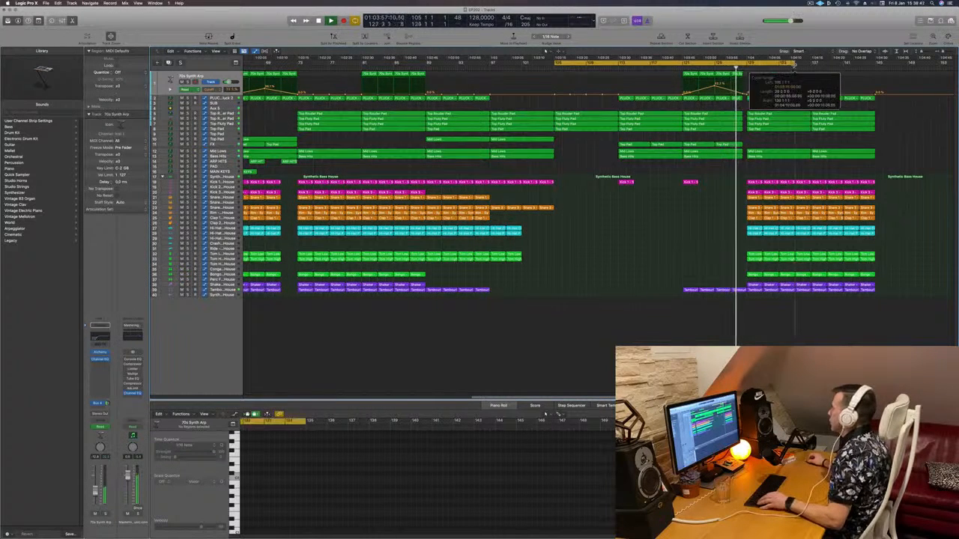
key("super+Left")
key("super+Right")
key("super+Right")
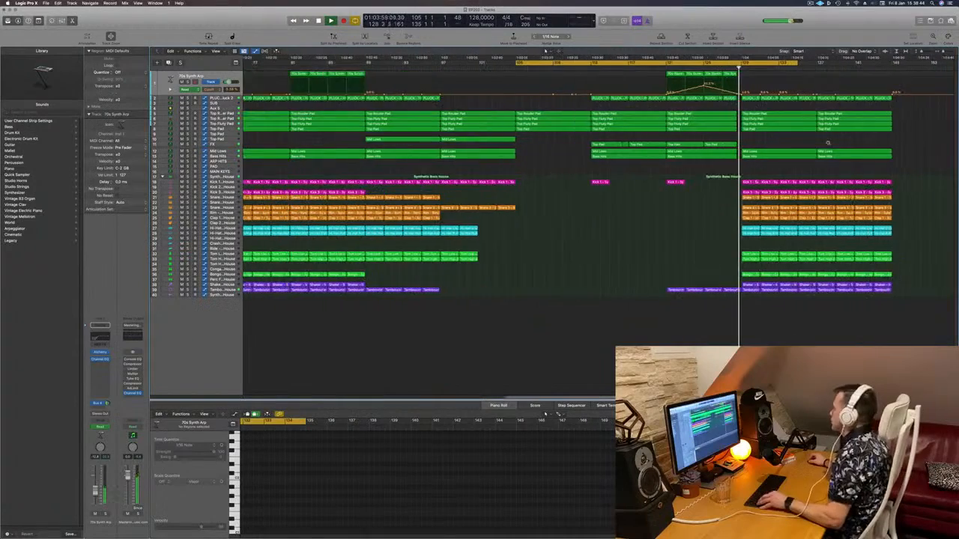
key("super+Left")
key("super+Left")
key("super+Left")
key("super+Right")
key("super+Right")
key("super+Right")
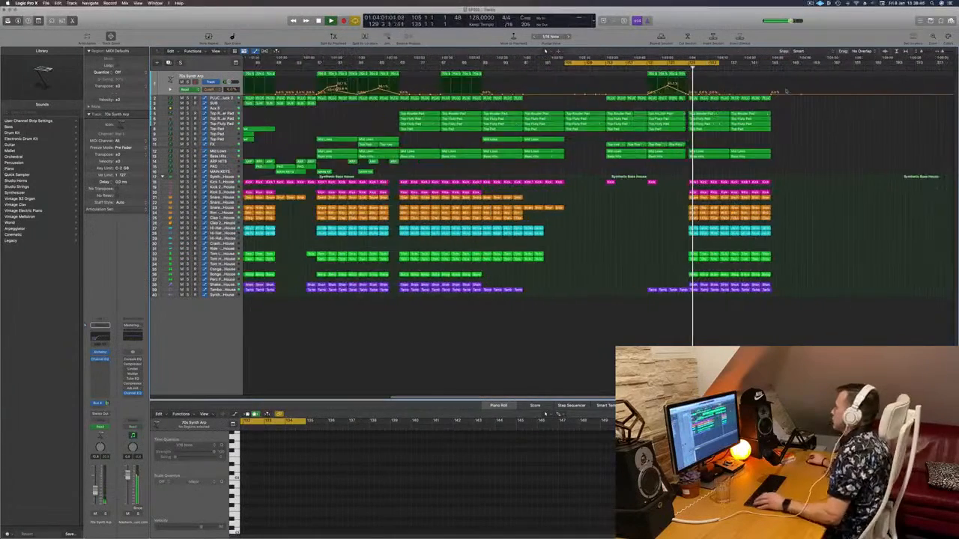
scroll(703, 116, "left", 2)
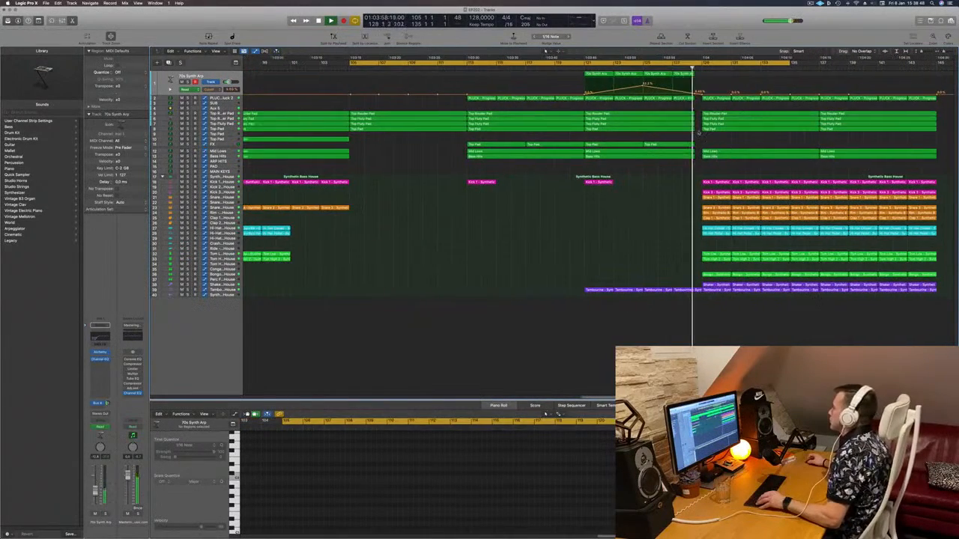
Step: Delete the uppermost of the four stacked pad regions starting at bar 129
left_click_drag(726, 112, 725, 130)
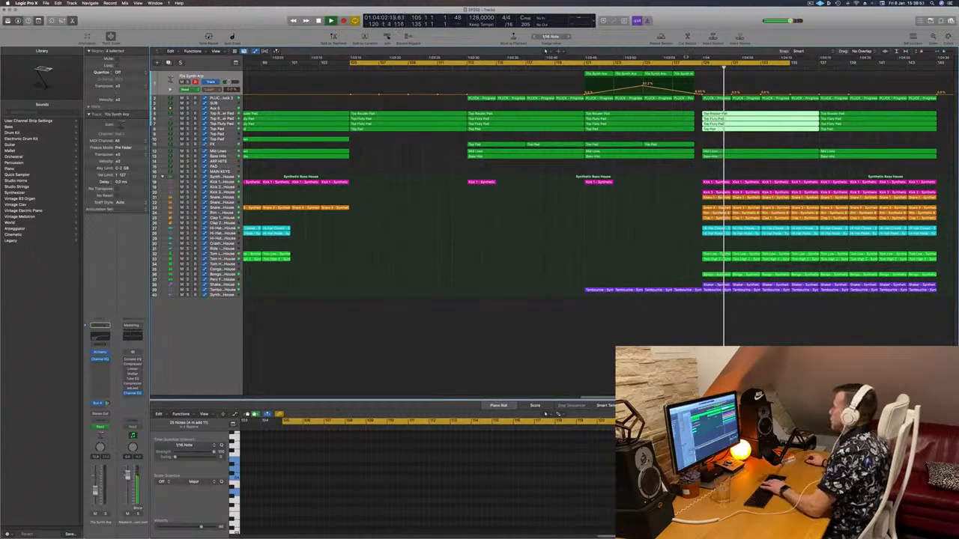
left_click(660, 68)
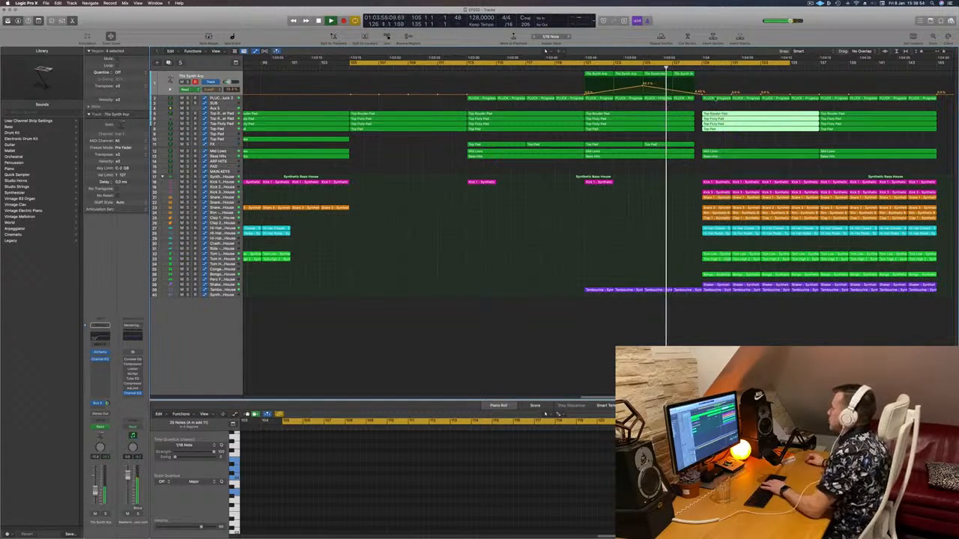
left_click(716, 99)
left_click(222, 98)
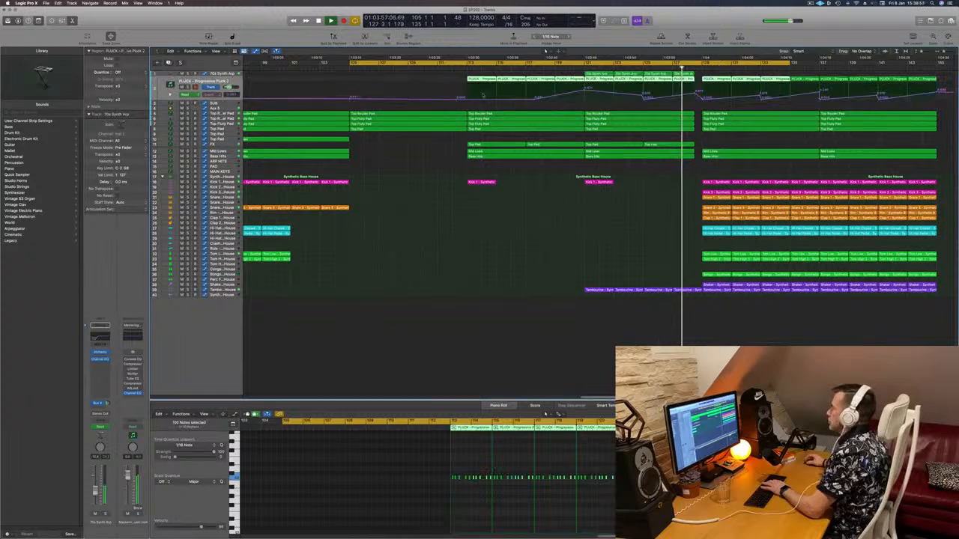
left_click(718, 115)
key("Delete")
left_click(740, 118)
key("Delete")
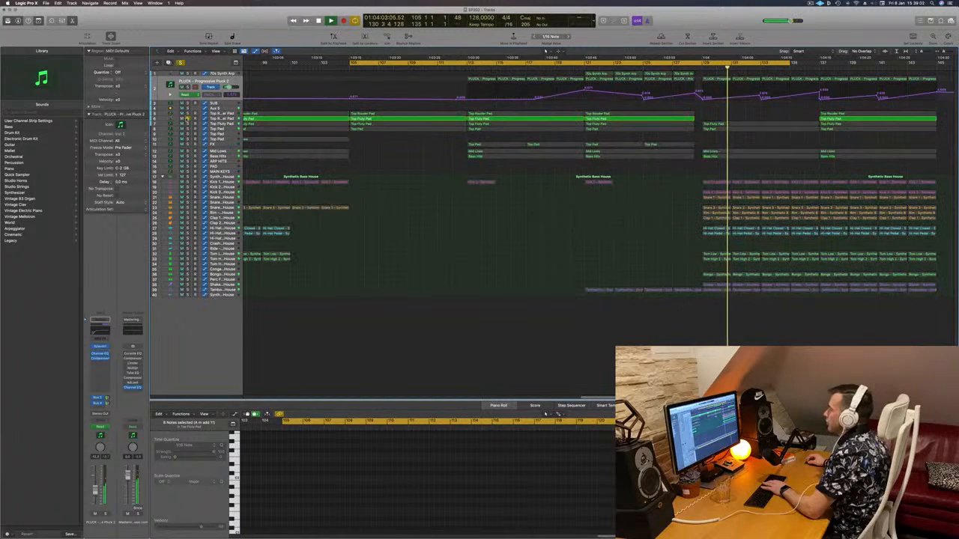
key("super+z")
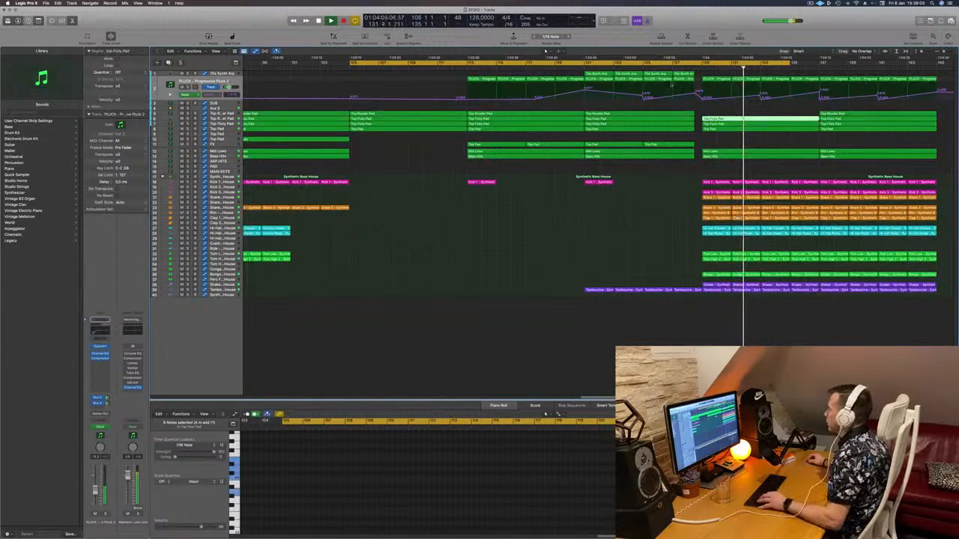
Step: Audition the upper Top Fluty Pad track in solo from bar 129, and return to full playback just before that bar
left_click(701, 69)
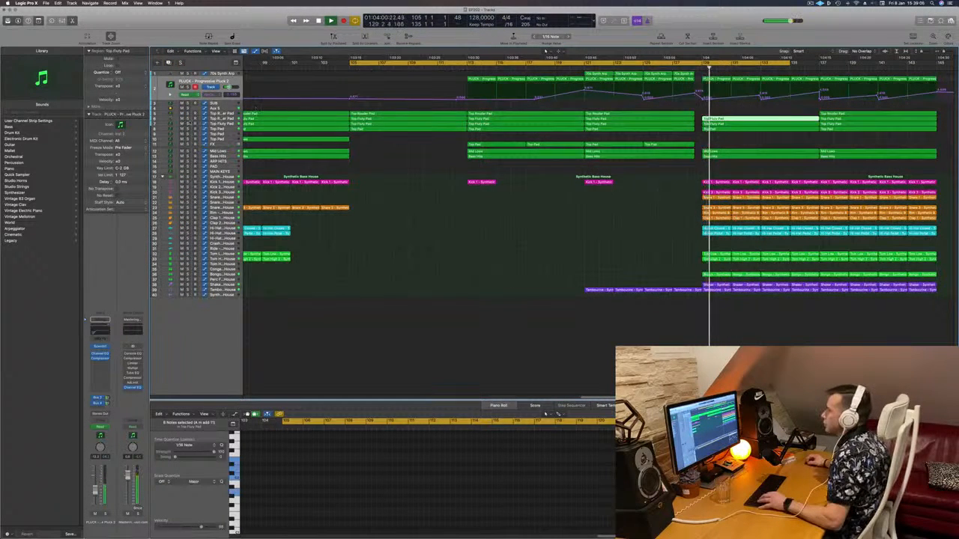
left_click(188, 119)
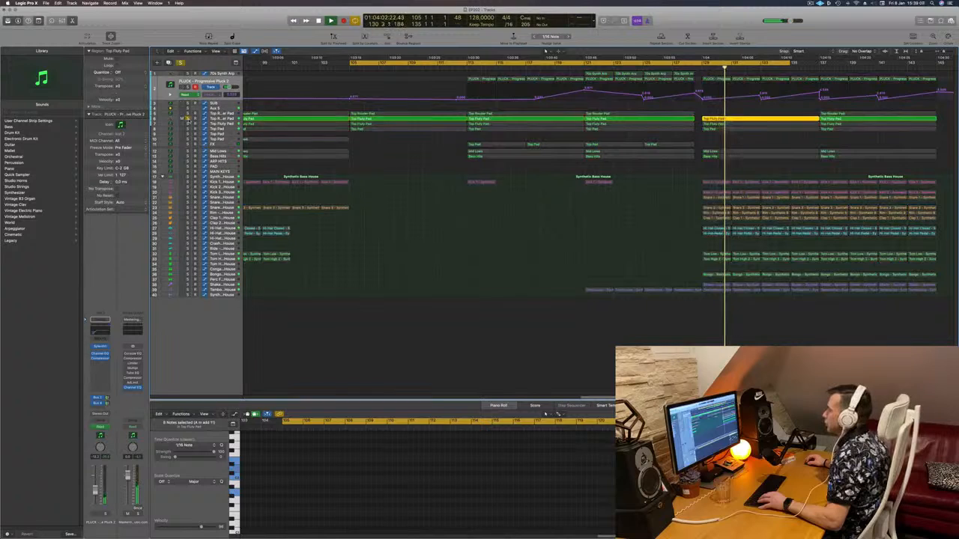
left_click(188, 119)
left_click(670, 69)
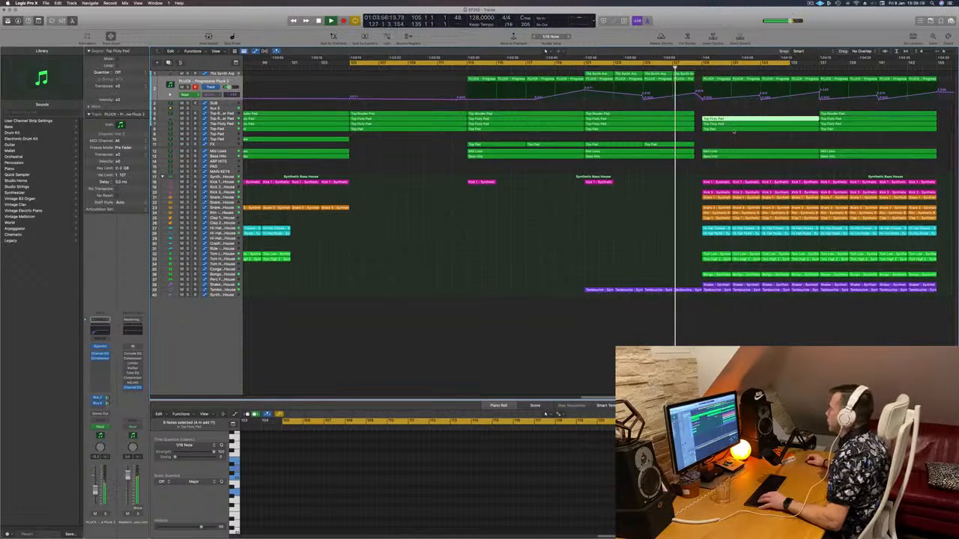
Step: Delete the lower Top Fluty Pad region and the Top Pad region starting at bar 129
left_click(741, 125)
key("Delete")
left_click(742, 130)
key("Delete")
Step: Play back the transition from the breakdown into the section at bar 129
scroll(732, 145, "left", 5)
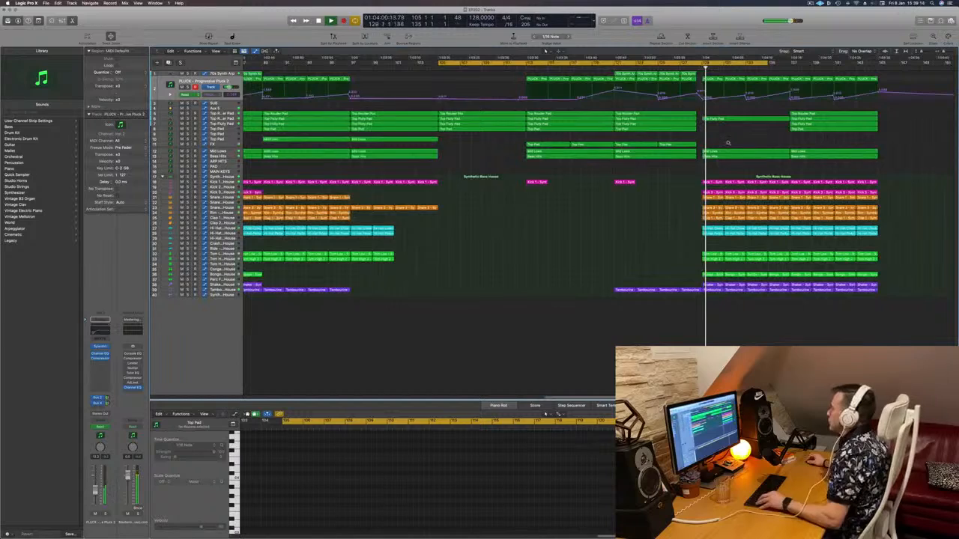
scroll(800, 140, "down", 3)
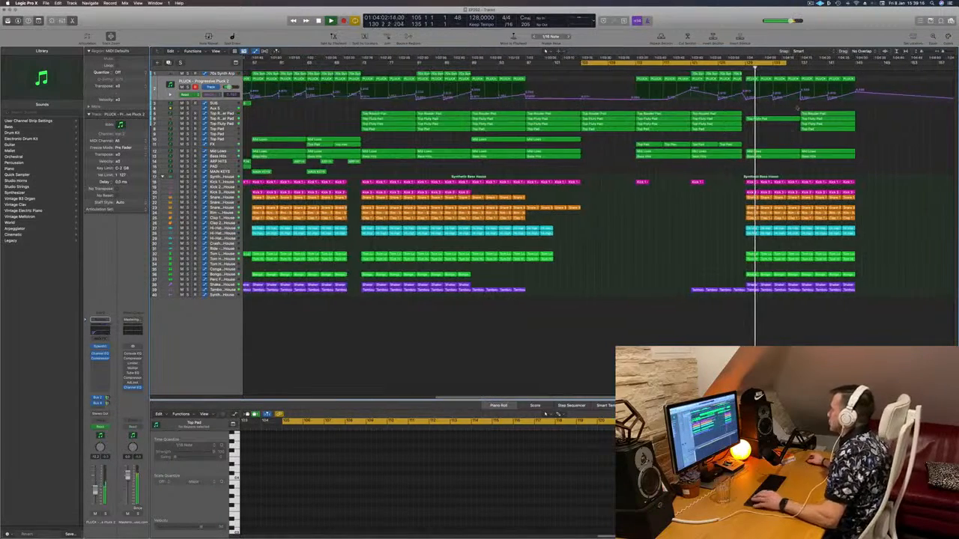
scroll(798, 140, "left", 5)
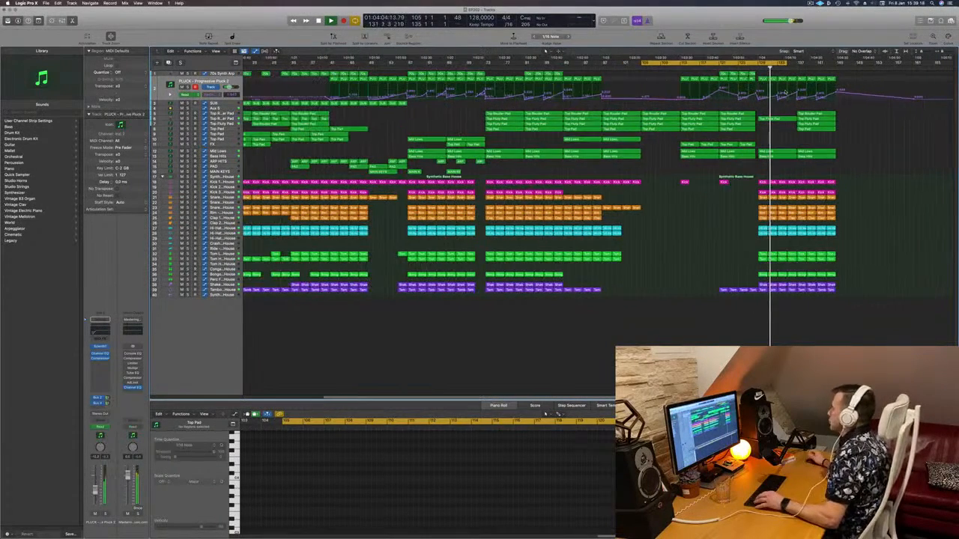
left_click(752, 67)
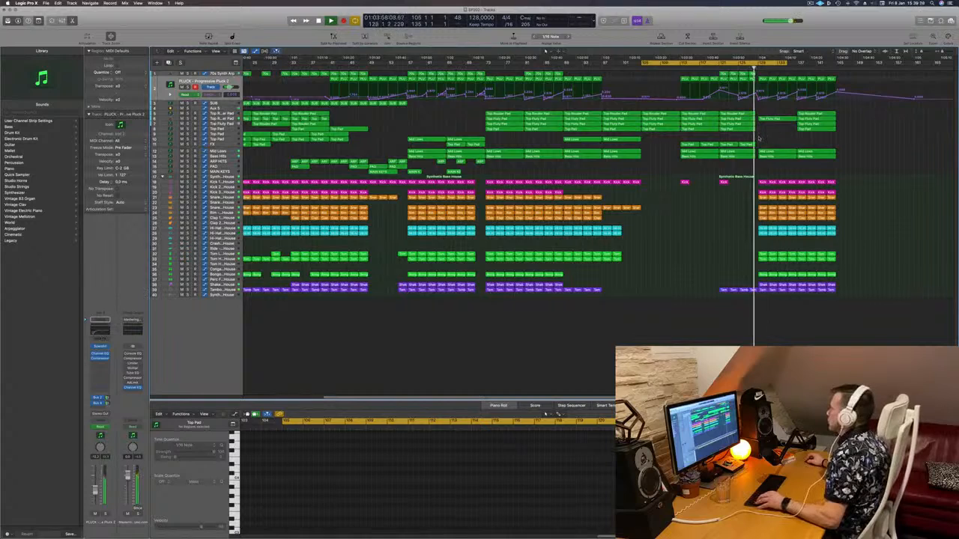
key("super+Right")
key("super+Right")
key("super+Left")
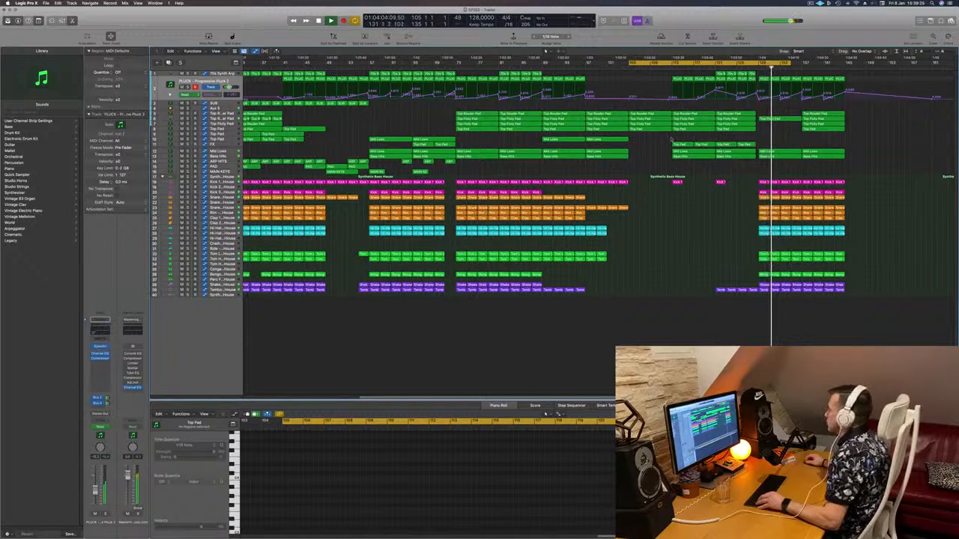
Step: Copy the four Top Pad regions on the FX track from bar 113 to bar 129, aligned with that section's start
left_click_drag(667, 140, 750, 145)
left_click_drag(682, 144, 779, 146)
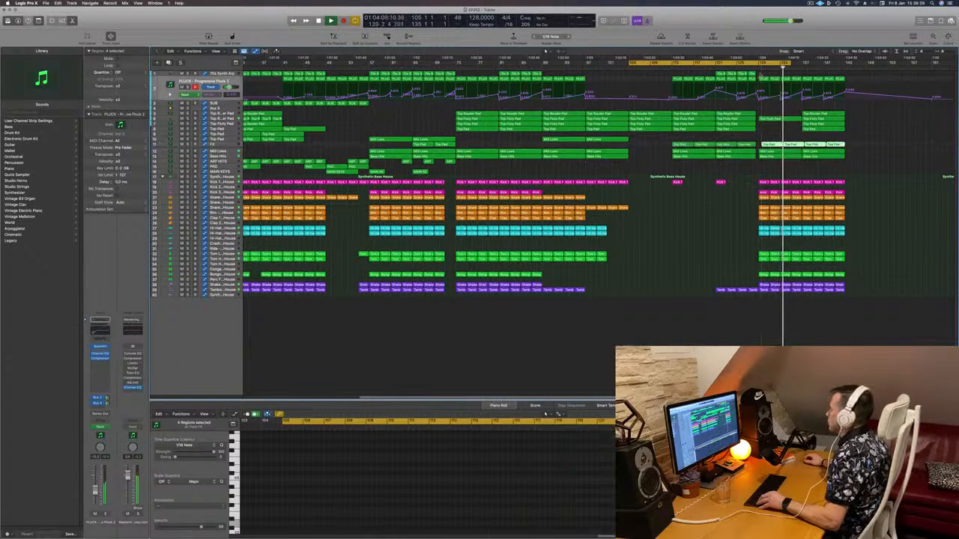
key("super+Right")
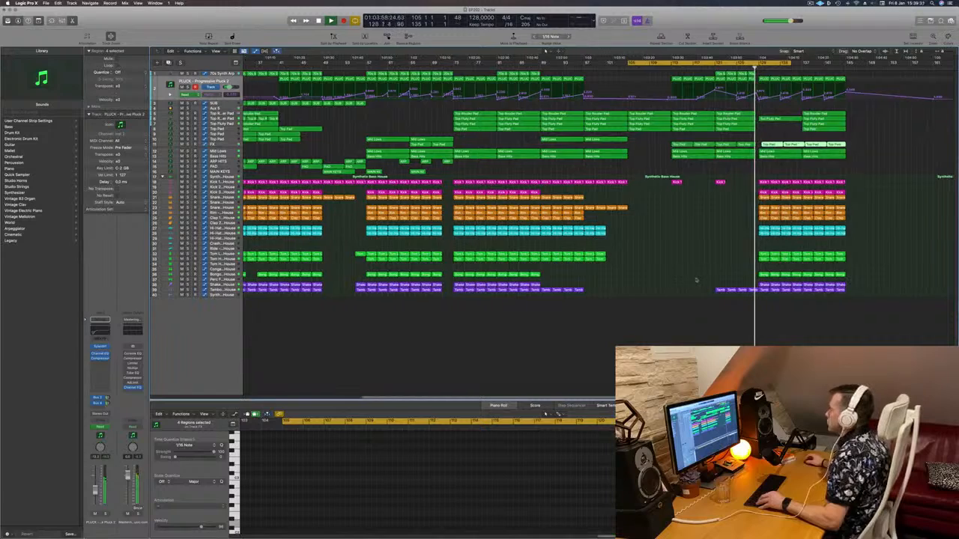
key("super+Left")
key("super+Left")
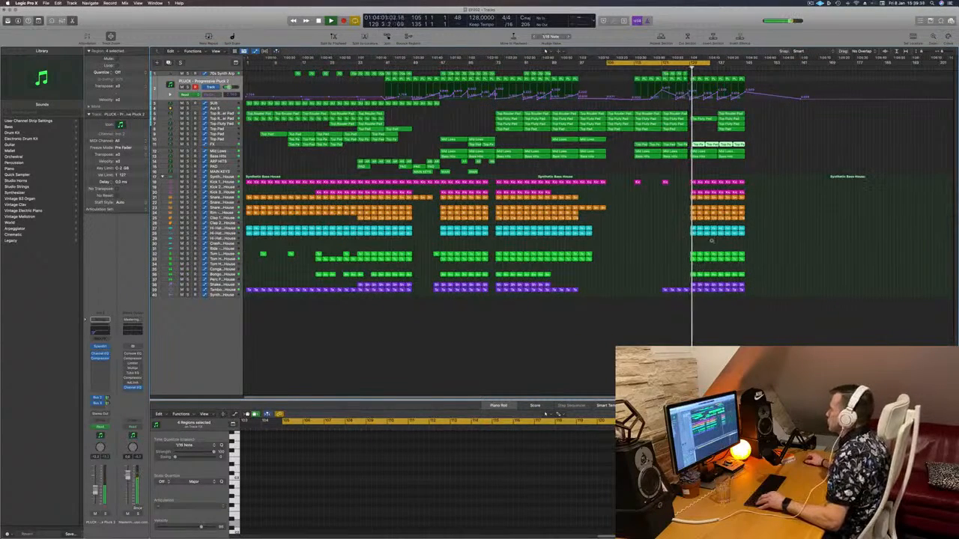
key("super+Left")
key("super+Right")
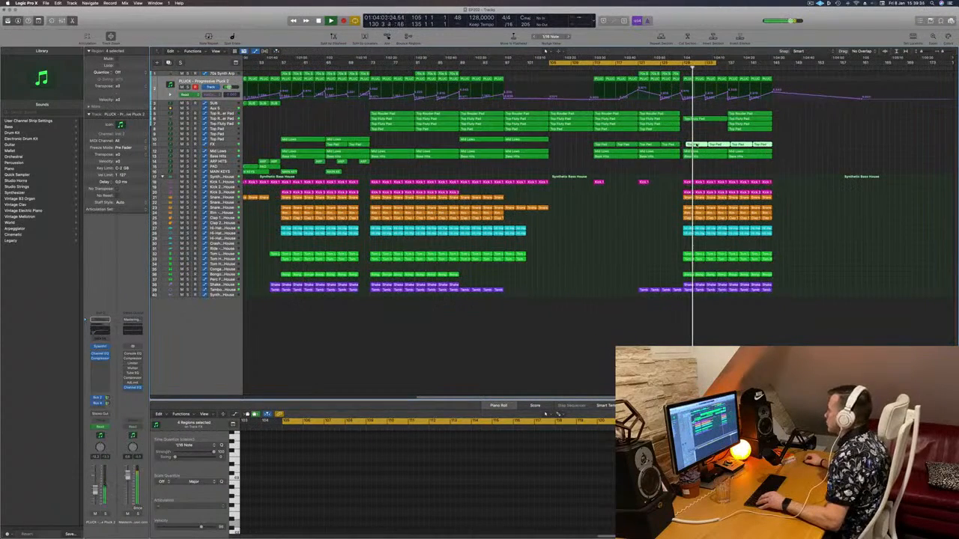
left_click_drag(698, 145, 696, 147)
key("super+Left")
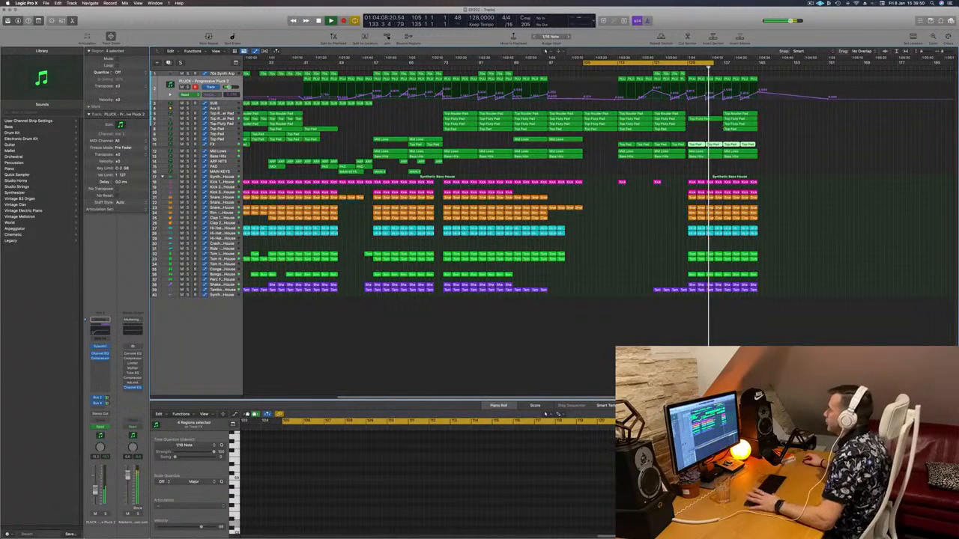
Step: Delete all regions from bar 137 to 145 on every track, and extend the cycle range to end at bar 137
left_click_drag(769, 77, 725, 302)
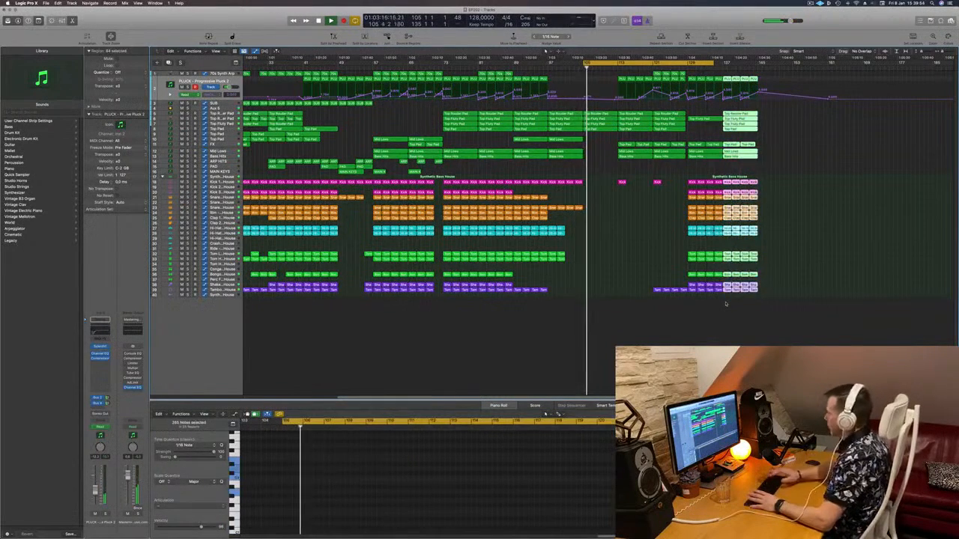
key("Delete")
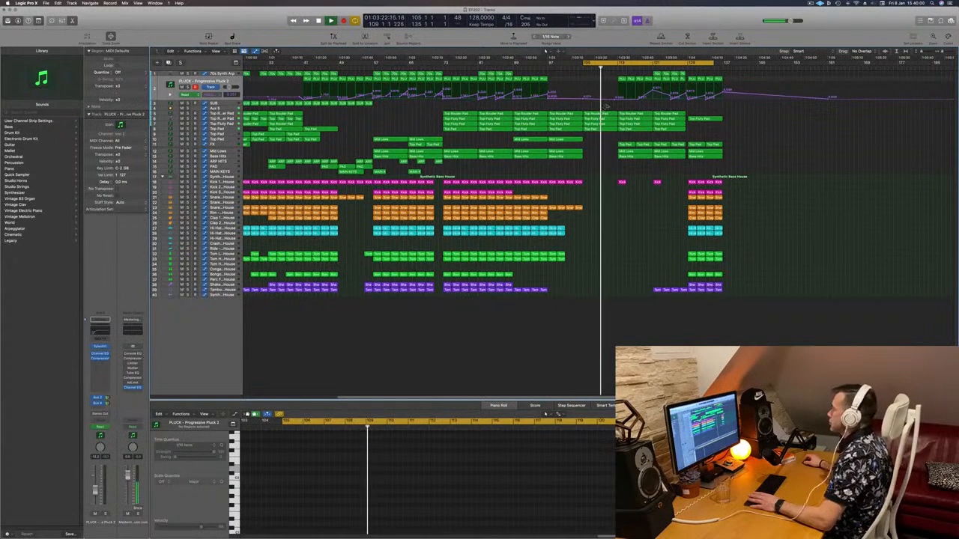
left_click(652, 66)
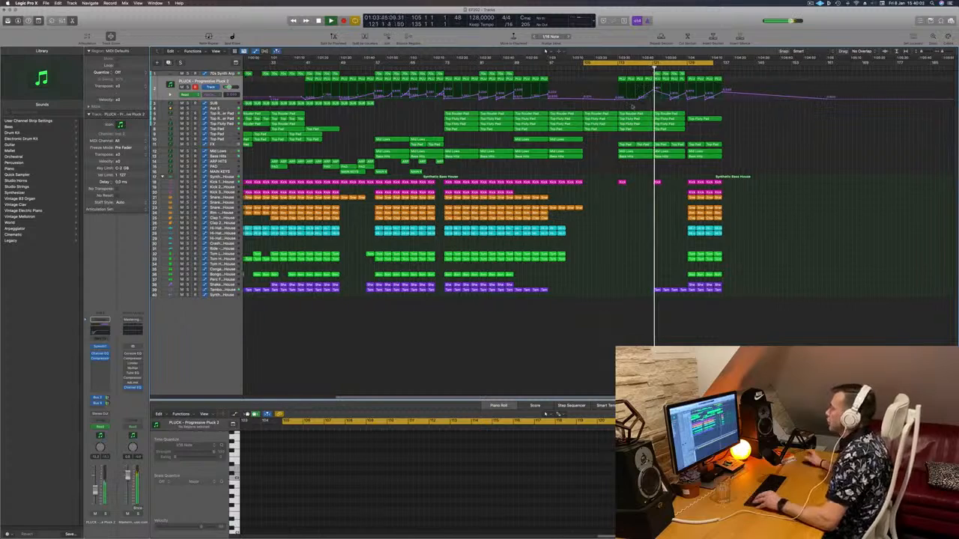
key("super+Left")
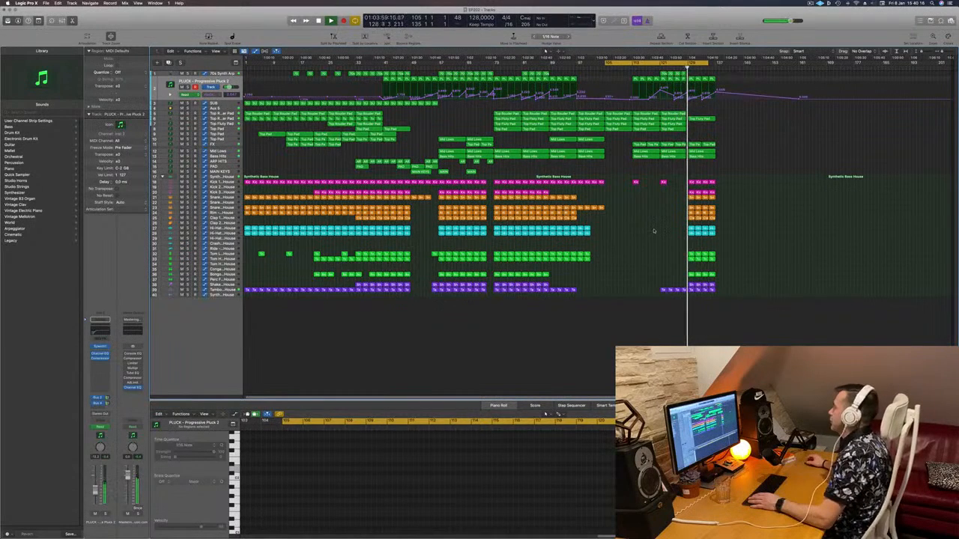
key("super+Right")
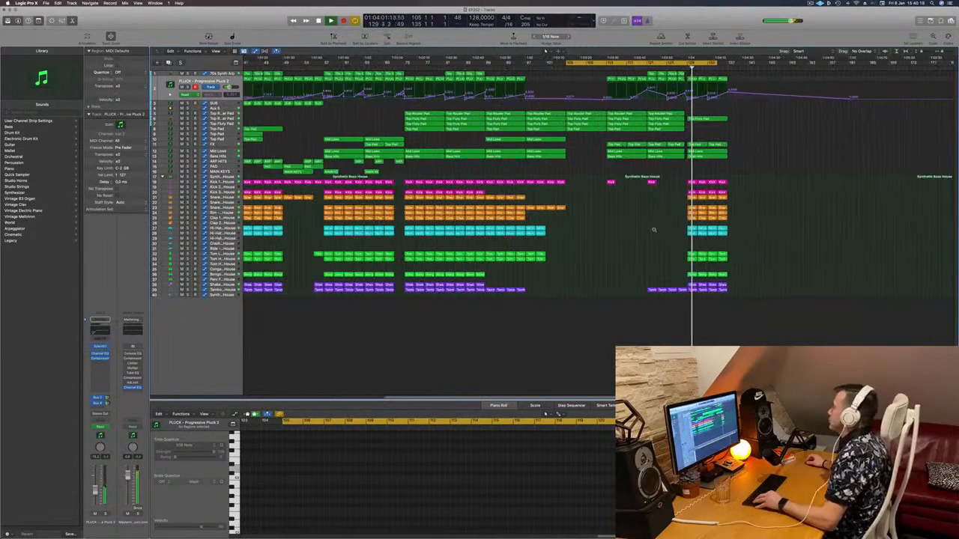
key("super+Right")
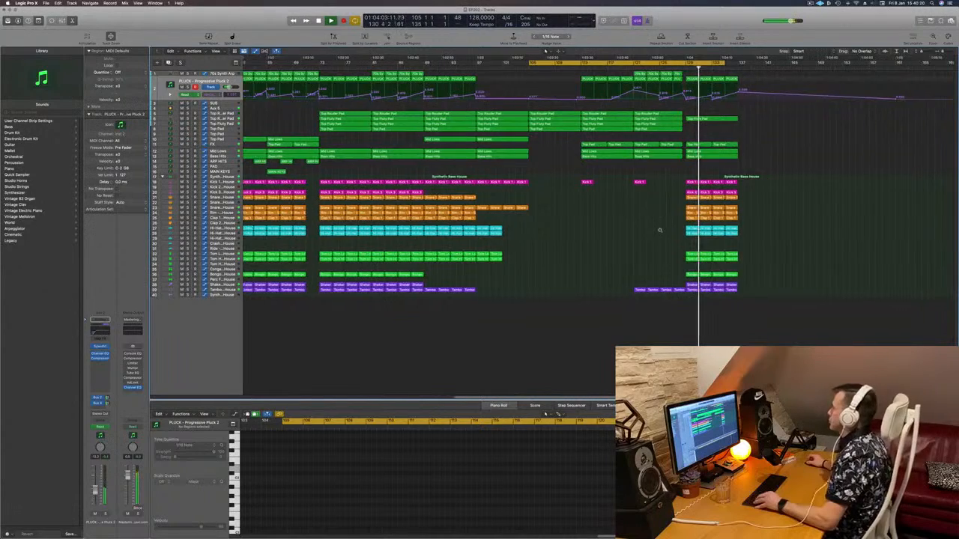
left_click_drag(730, 63, 744, 63)
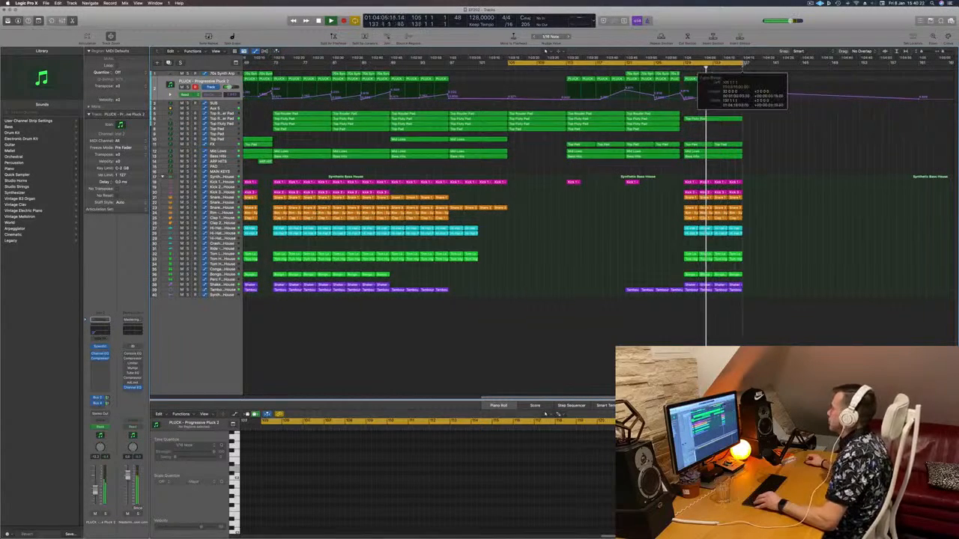
Step: Try copying all regions of bars 57–73 to bar 137
key("super+Left")
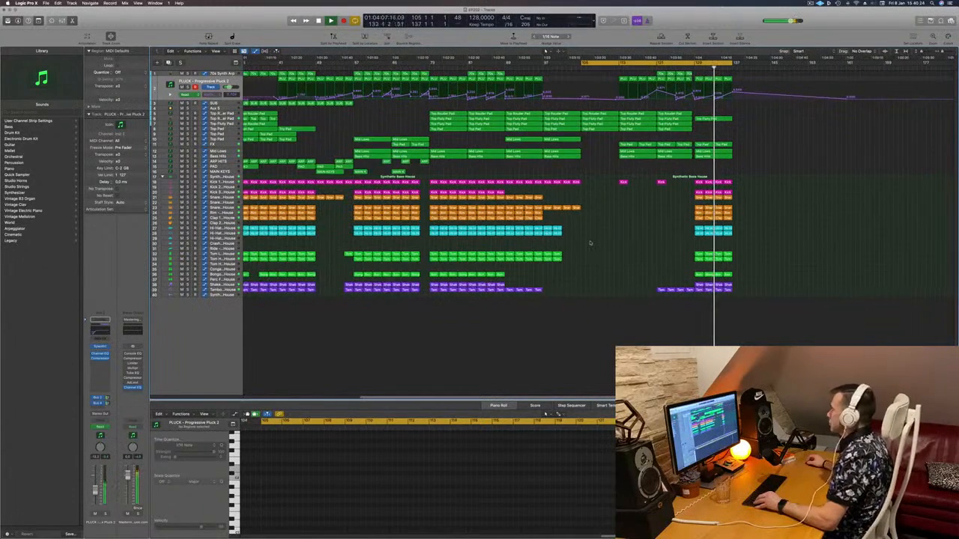
key("super+Left")
key("super+Left")
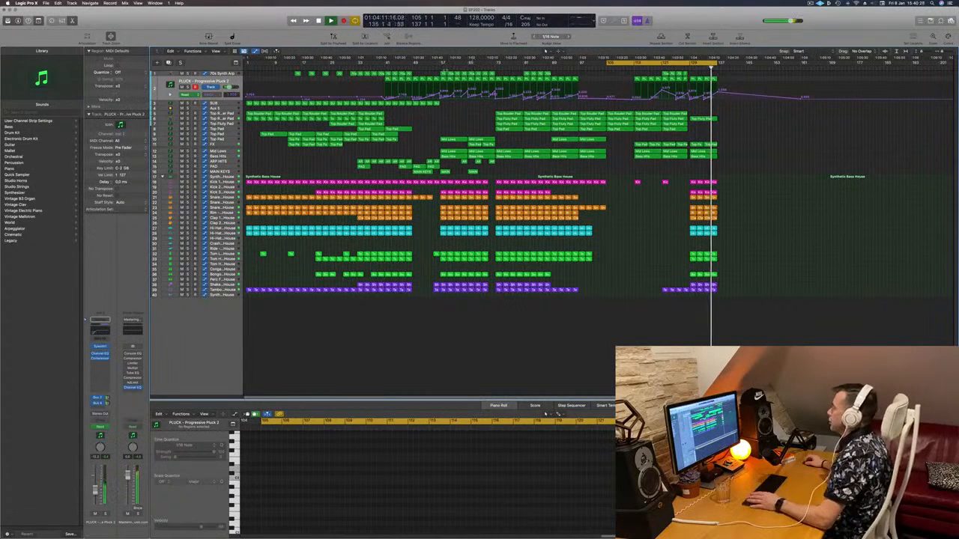
left_click_drag(439, 303, 491, 82)
left_click_drag(439, 301, 719, 77)
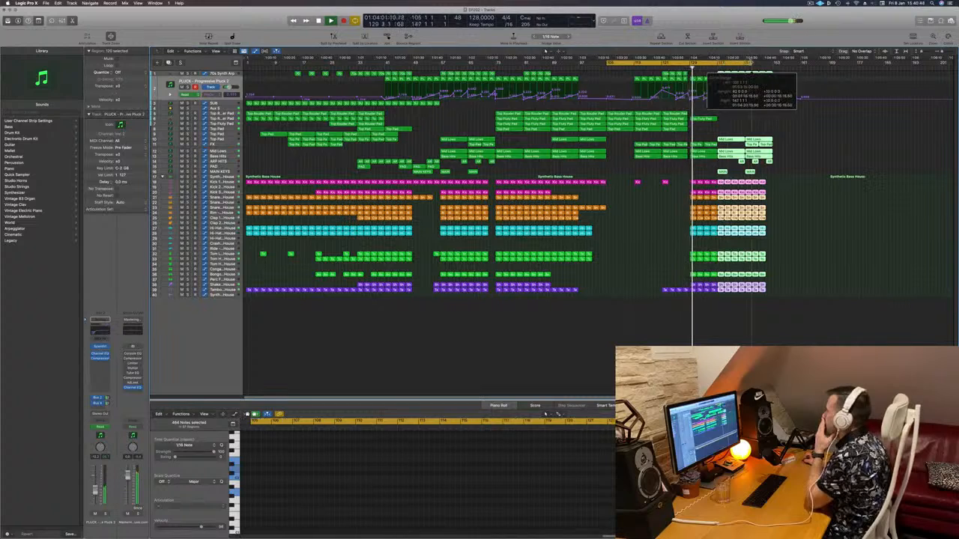
left_click(791, 238)
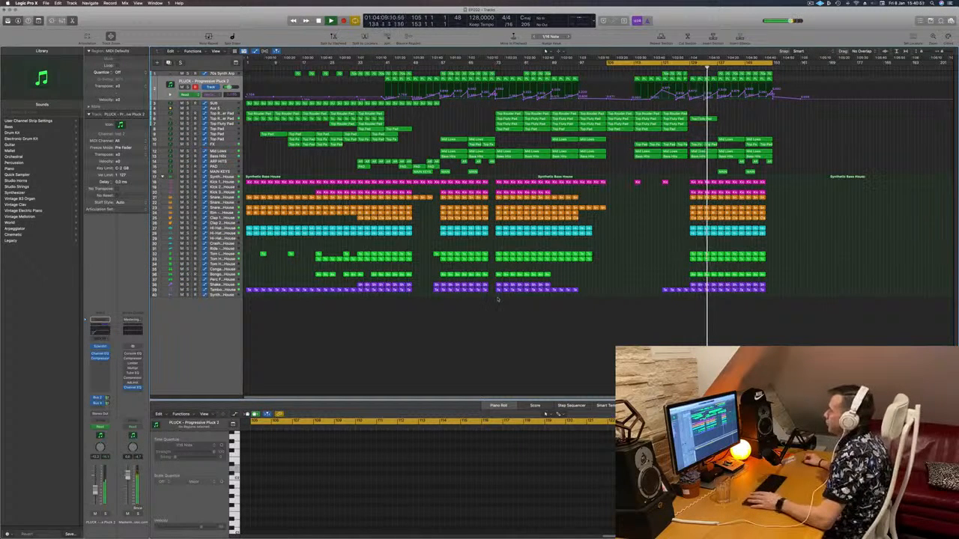
left_click_drag(529, 304, 495, 187)
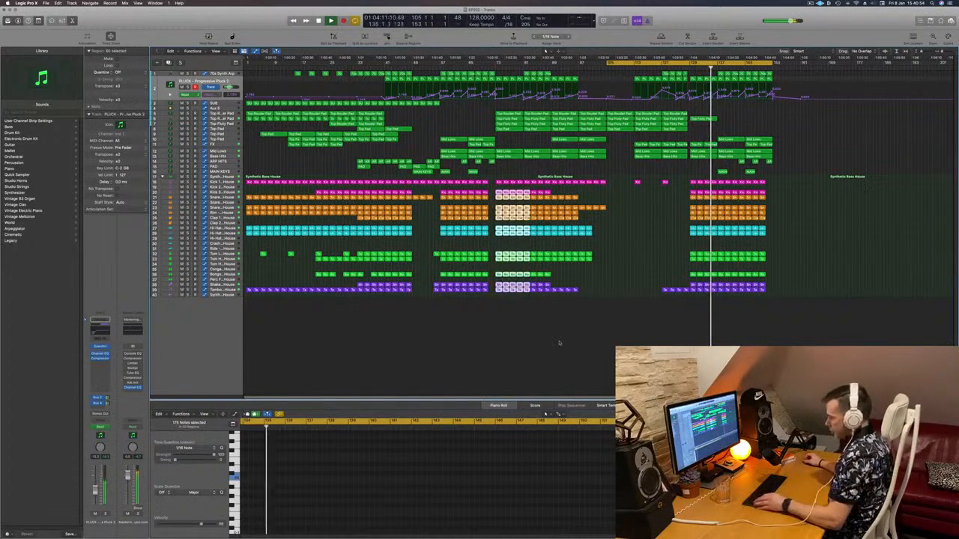
key("Left")
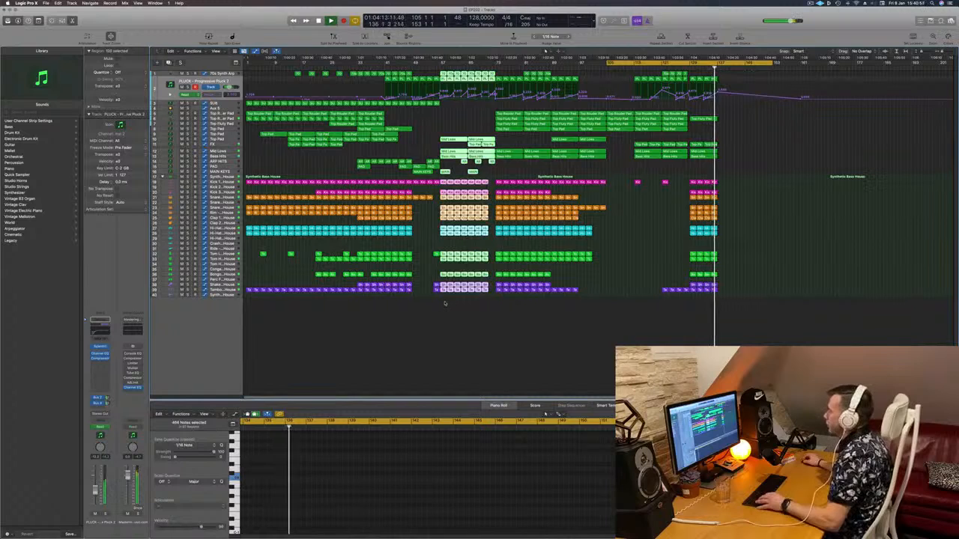
Step: Add the regions of bars 73–89 to the selected bars 57–73 and copy the whole block to bar 137
left_click_drag(443, 304, 547, 51)
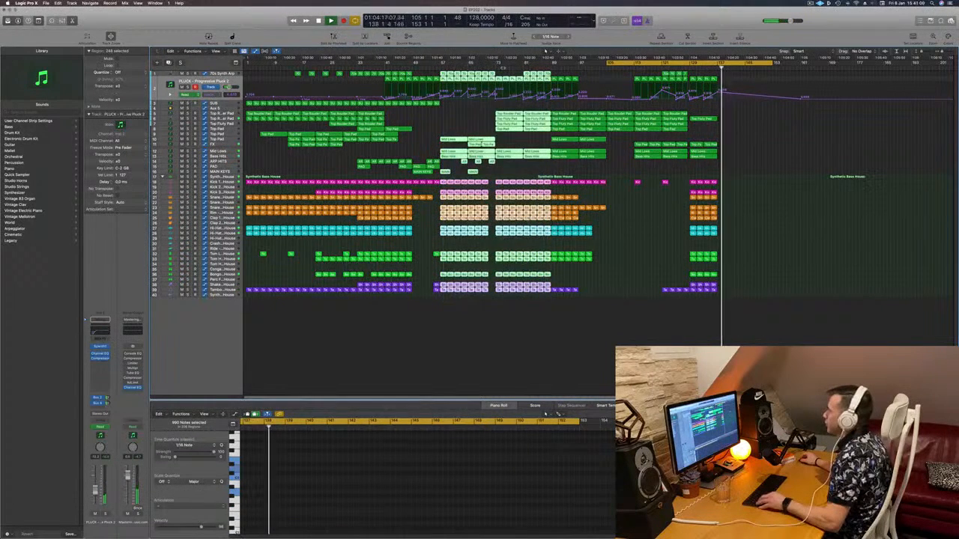
left_click_drag(452, 78, 729, 79)
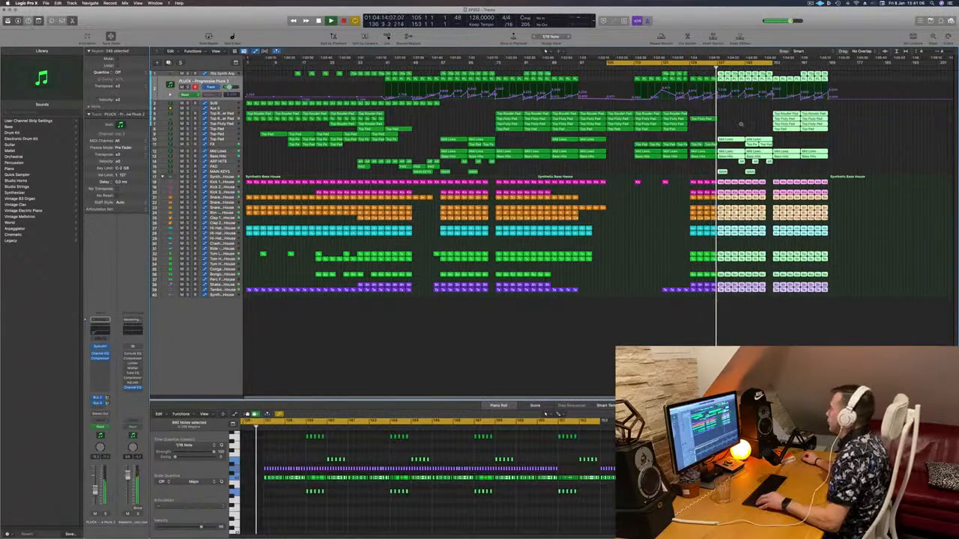
left_click(735, 125)
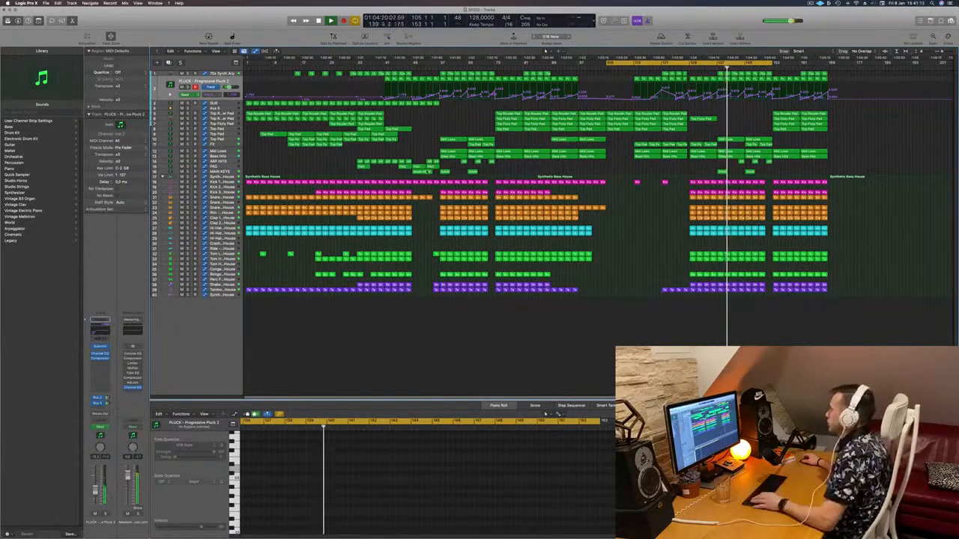
Step: Try a copy of the longer MAIN KEYS region from bar 49 at bar 113, audition it and remove it
left_click(426, 172)
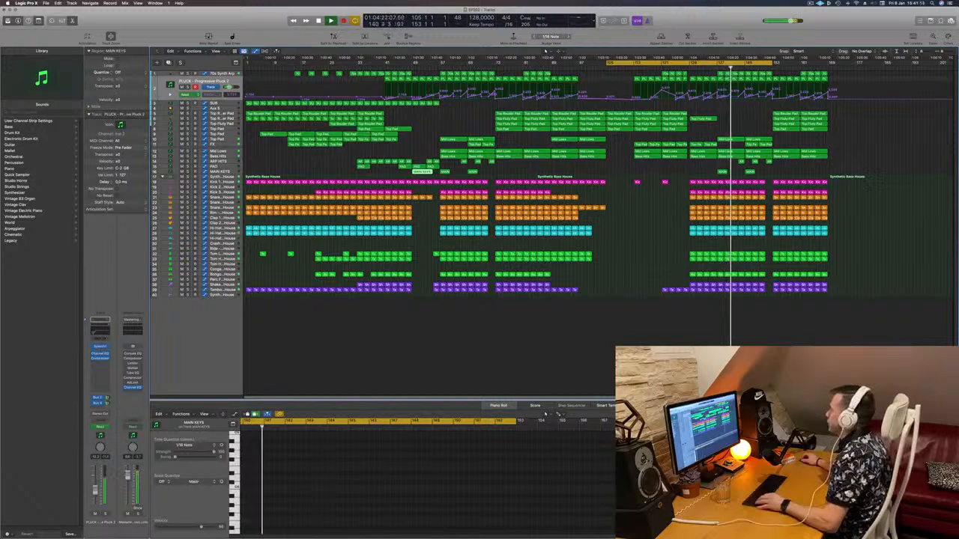
left_click_drag(425, 172, 638, 173)
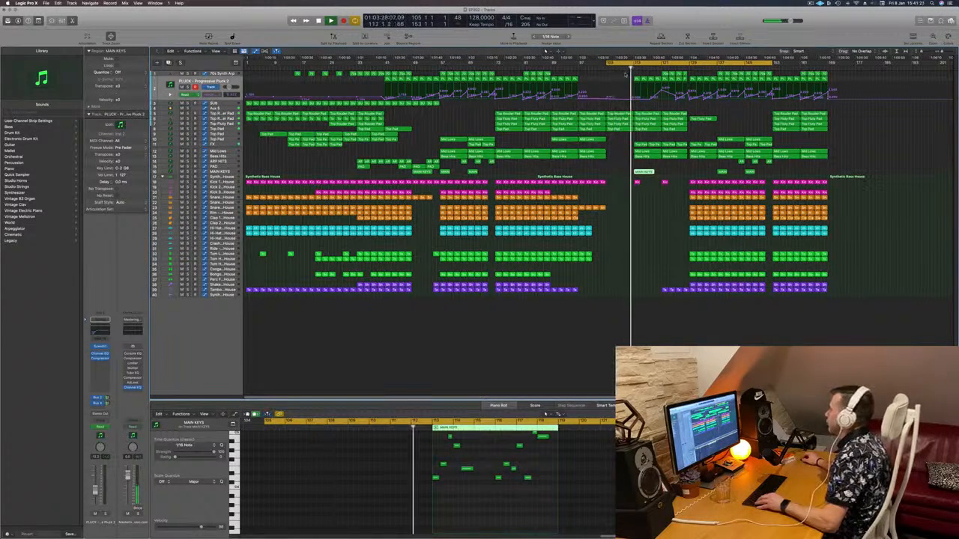
scroll(647, 240, "up", 6)
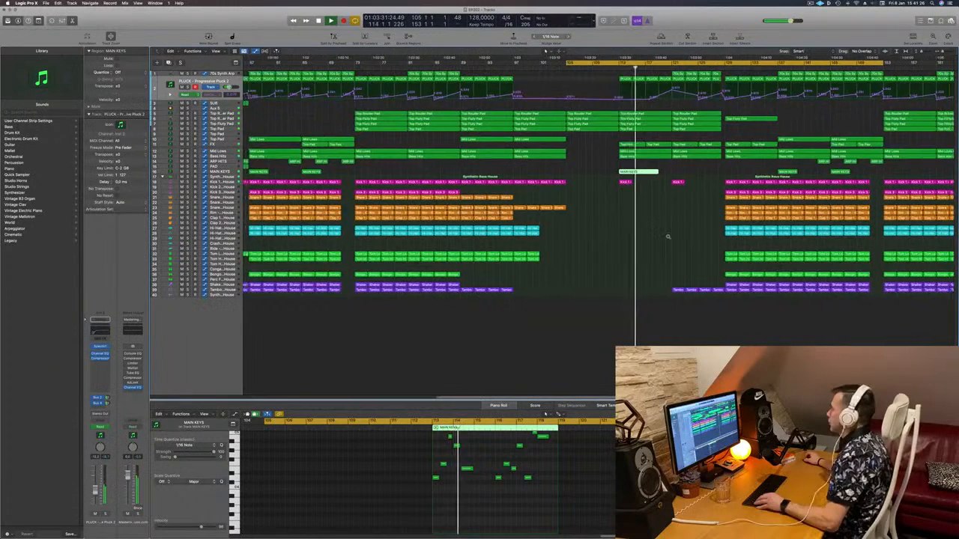
scroll(667, 236, "up", 1)
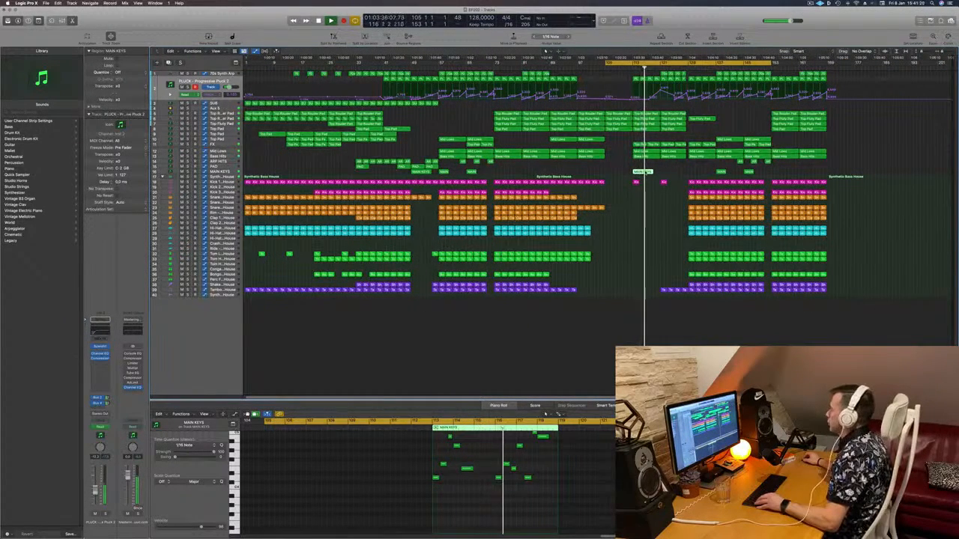
key("Delete")
key("super+z")
key("Delete")
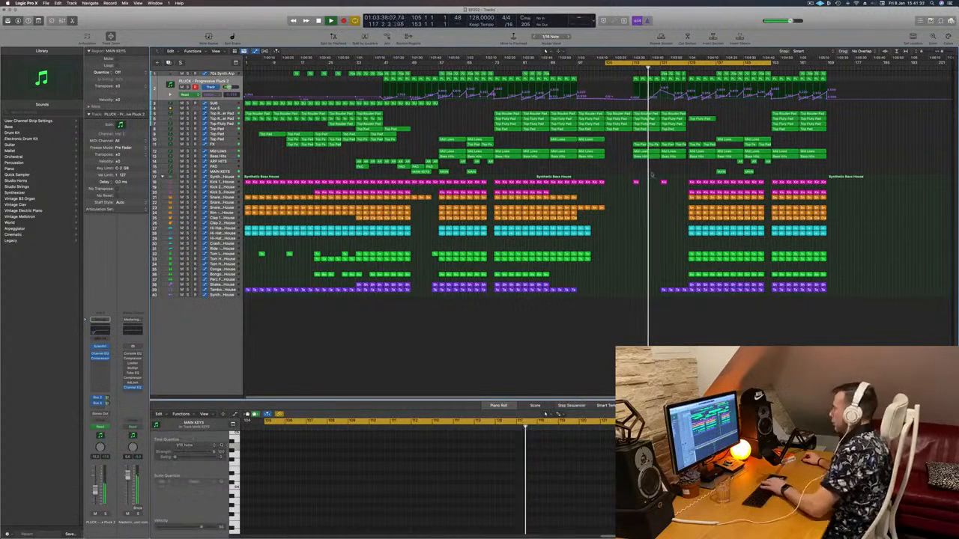
Step: Copy the two short MAIN KEYS regions from bars 57 and 65 to bars 113 and 121, and play them back
left_click(444, 172)
left_click_drag(444, 172, 636, 175)
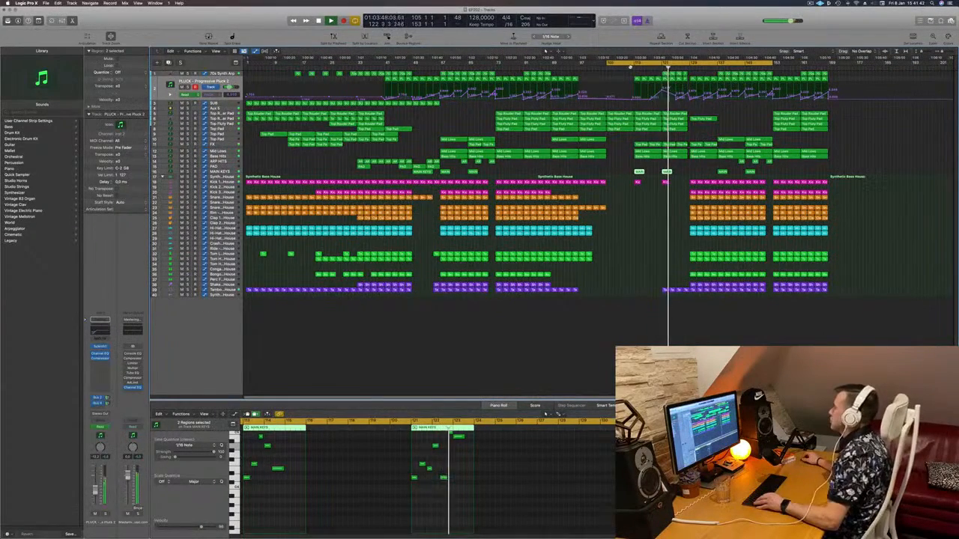
key("comma")
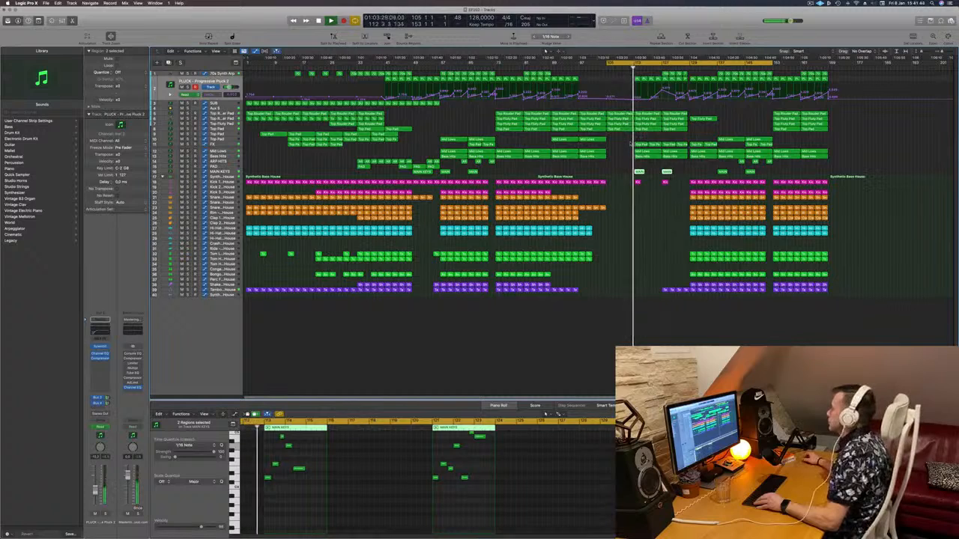
left_click(648, 189)
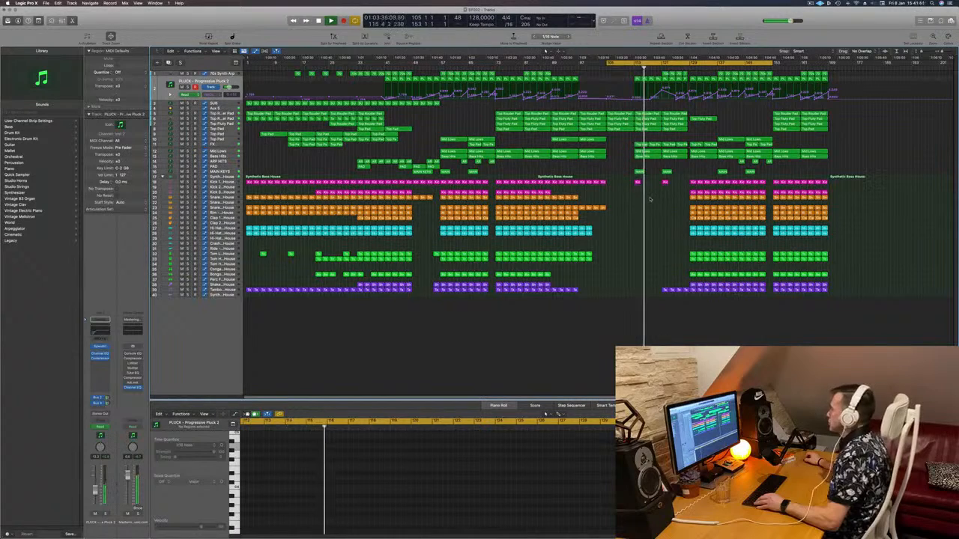
key("space")
key("space")
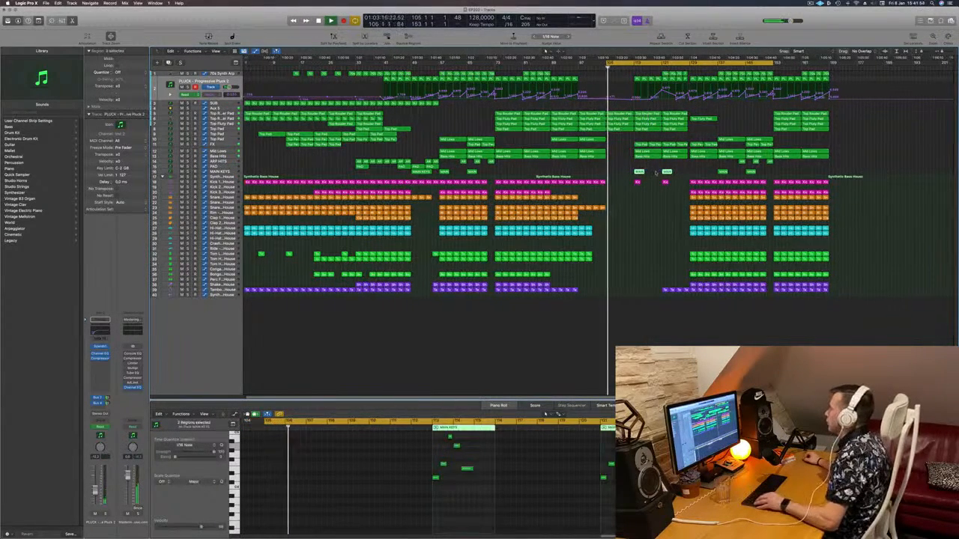
Step: Move the two copied MAIN KEYS regions eight bars earlier to bars 105 and 113, and play the lead-in
key("super+Right")
left_click_drag(640, 173, 609, 176)
left_click(565, 68)
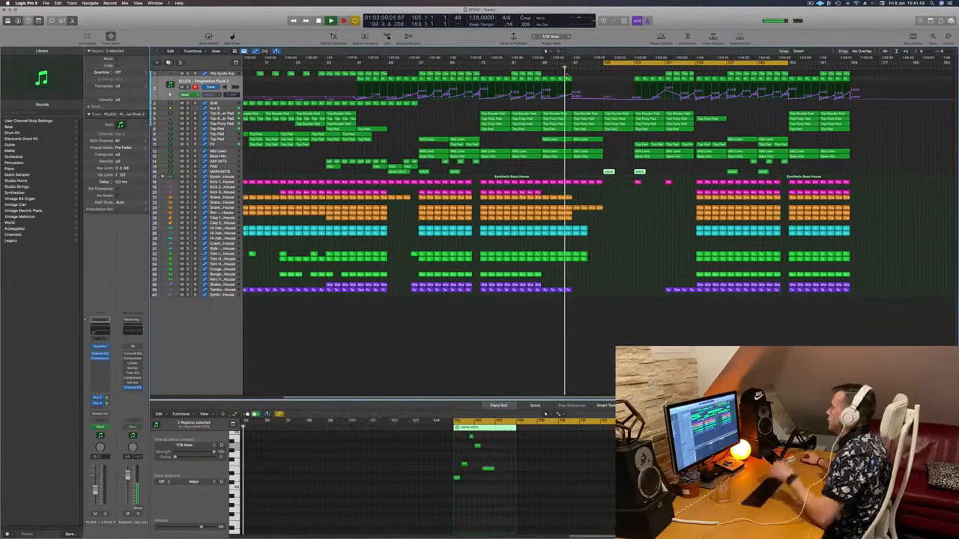
left_click(621, 197)
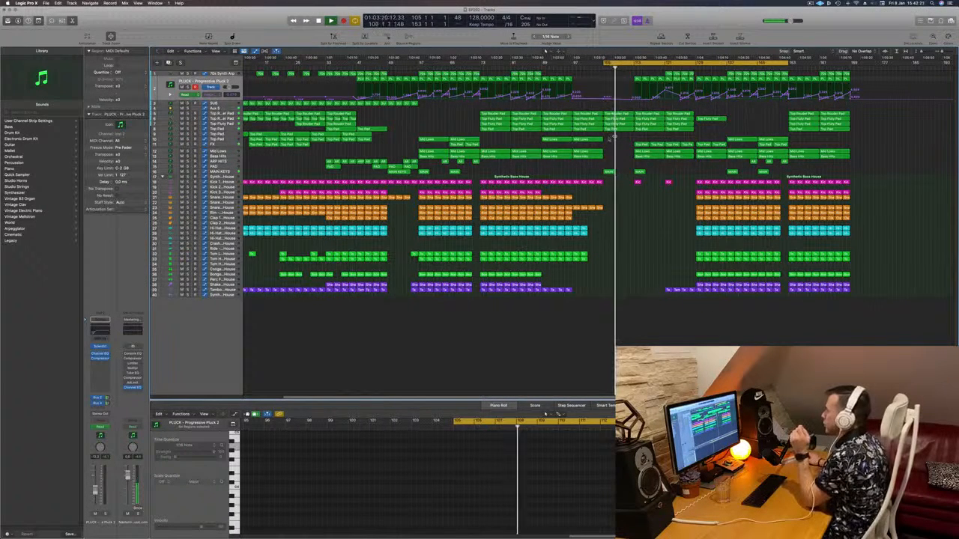
Step: Reveal the H-Delay automation lane on the FX track and reshape its curve with a low point around bar 105
left_click(231, 145)
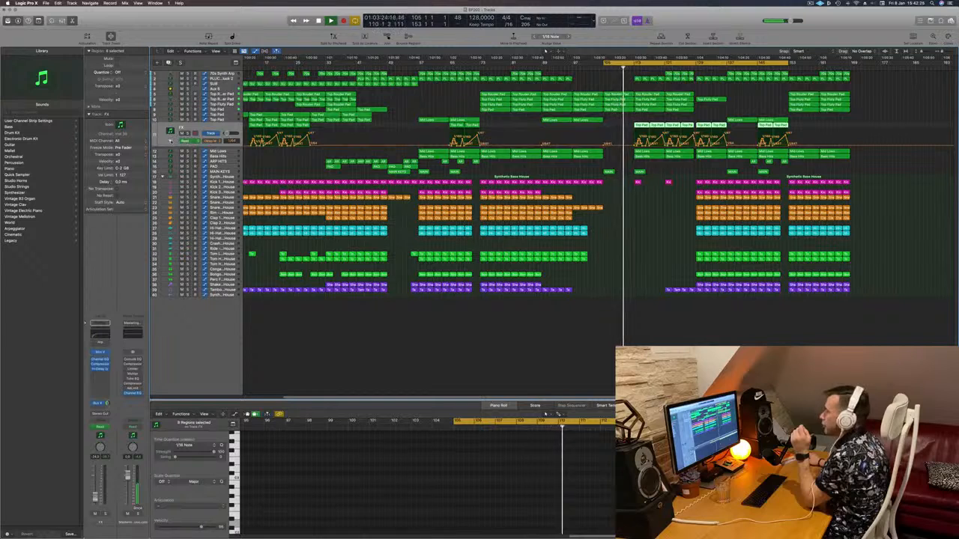
left_click(171, 141)
left_click(596, 67)
left_click_drag(604, 156, 603, 162)
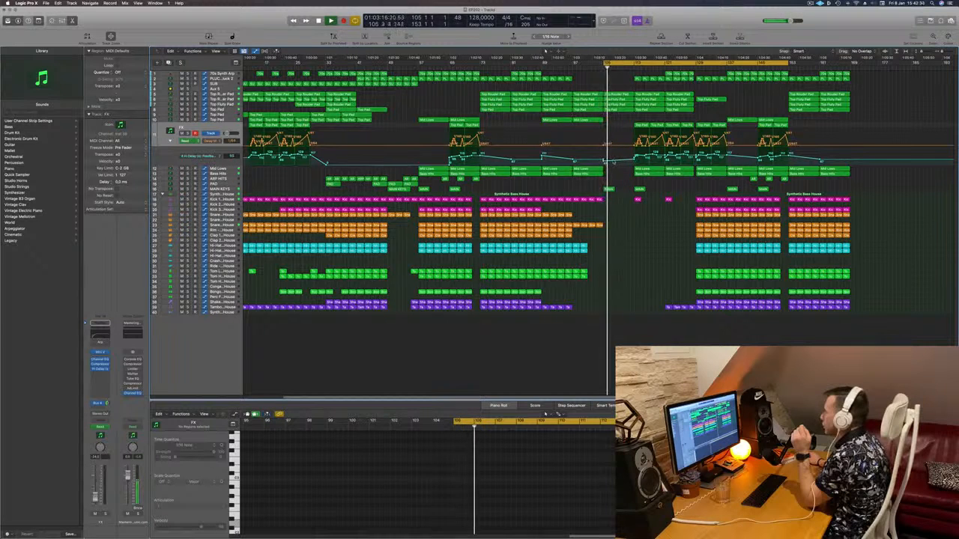
left_click_drag(613, 160, 619, 160)
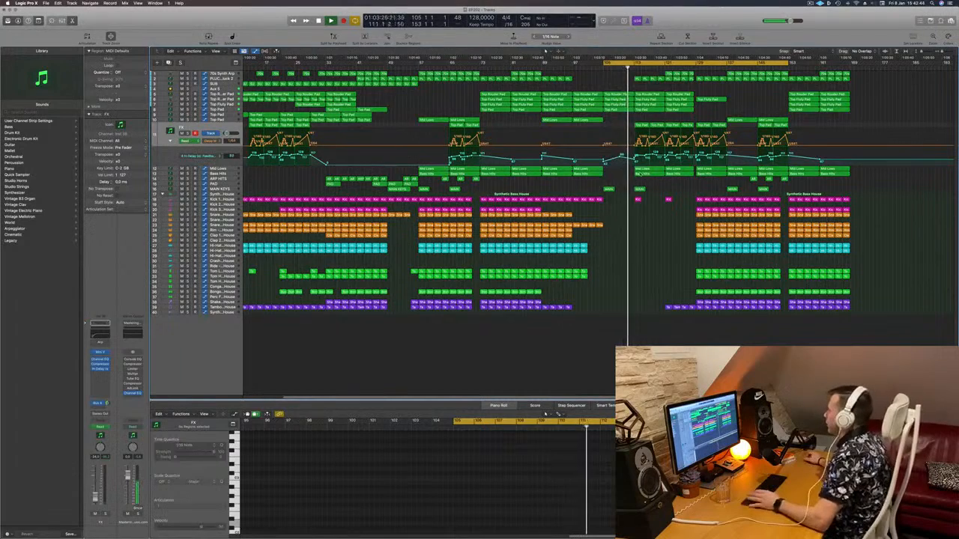
Step: Mute the Mid Lows region at bar 113 while playing back the start of the breakdown
scroll(615, 218, "left", 2)
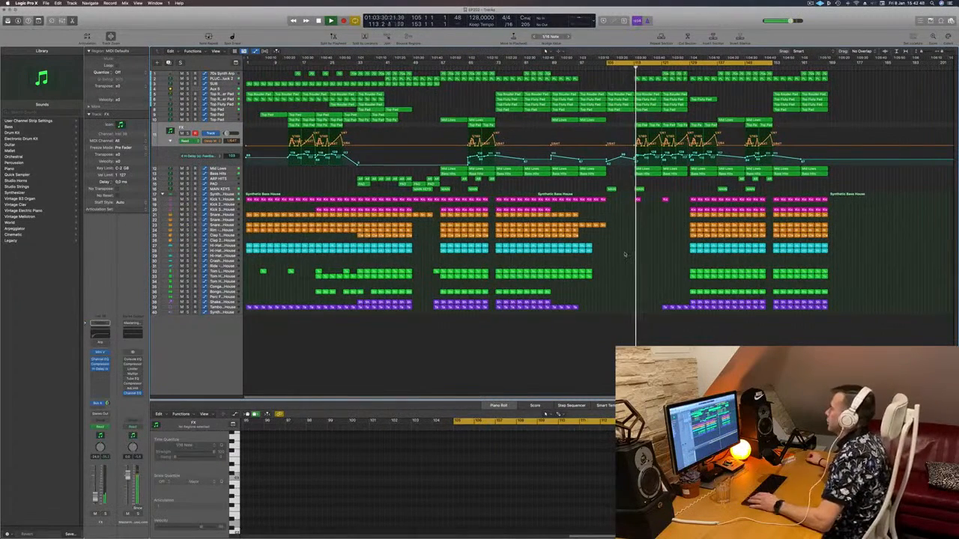
scroll(624, 261, "down", 1)
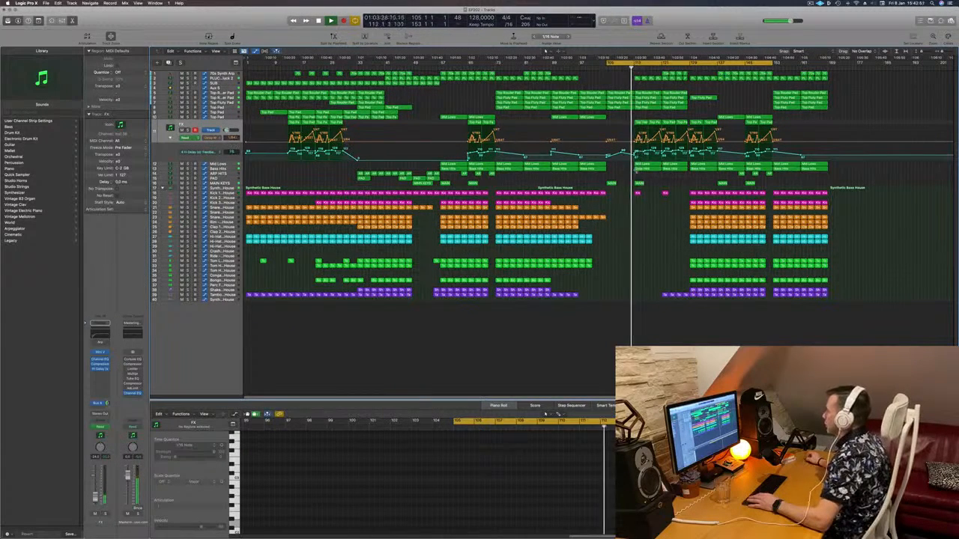
left_click(647, 165)
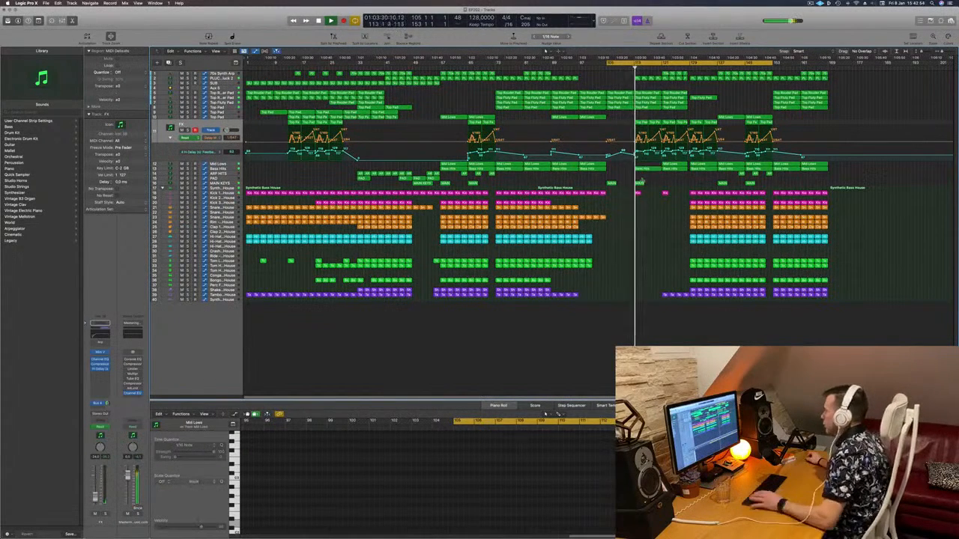
key("super+Right")
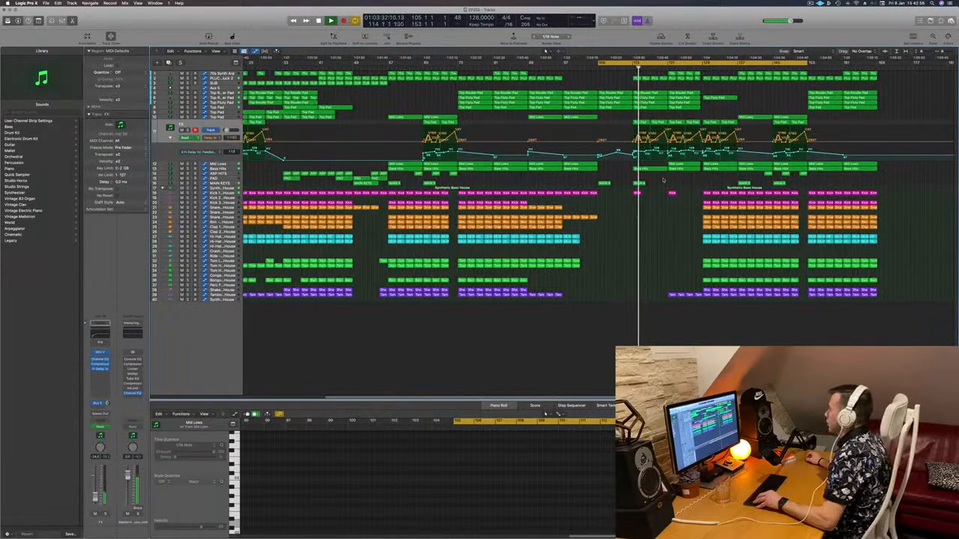
key("super+Left")
key("super+Left")
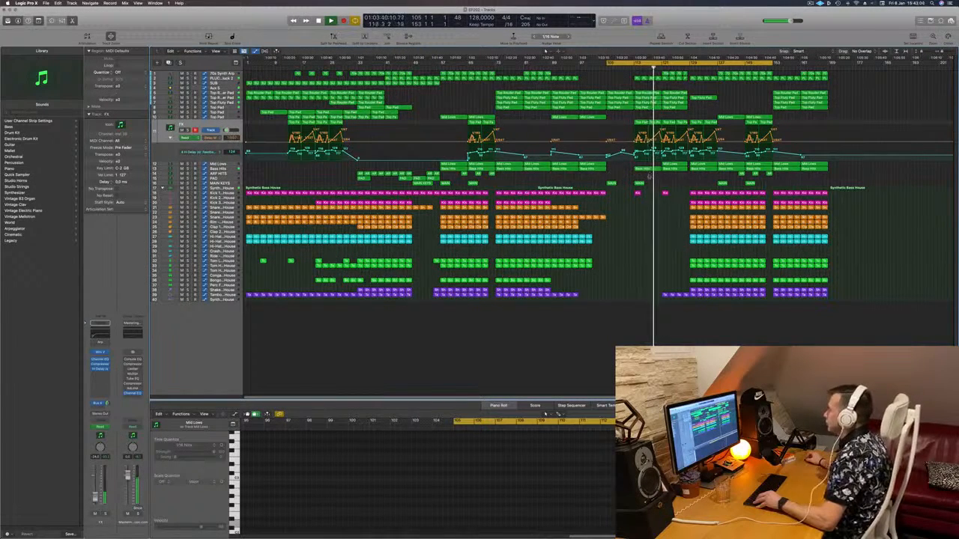
Step: Listen through the breakdown from about bar 118 and examine how its regions and automation build towards bar 129
key("super+Right")
key("super+Right")
key("super+Right")
key("super+Right")
key("super+Right")
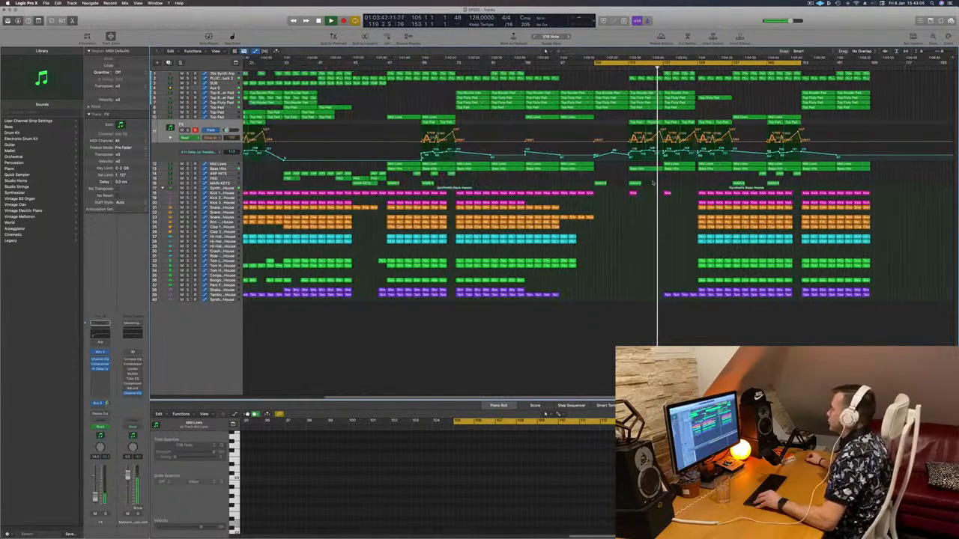
key("super+Left")
key("super+Left")
key("super+Left")
key("super+Left")
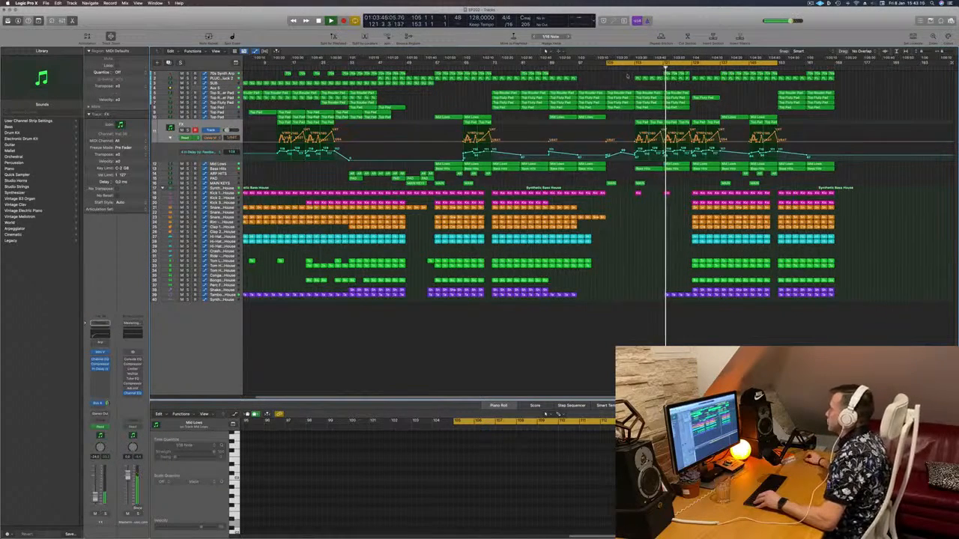
key("super+Left")
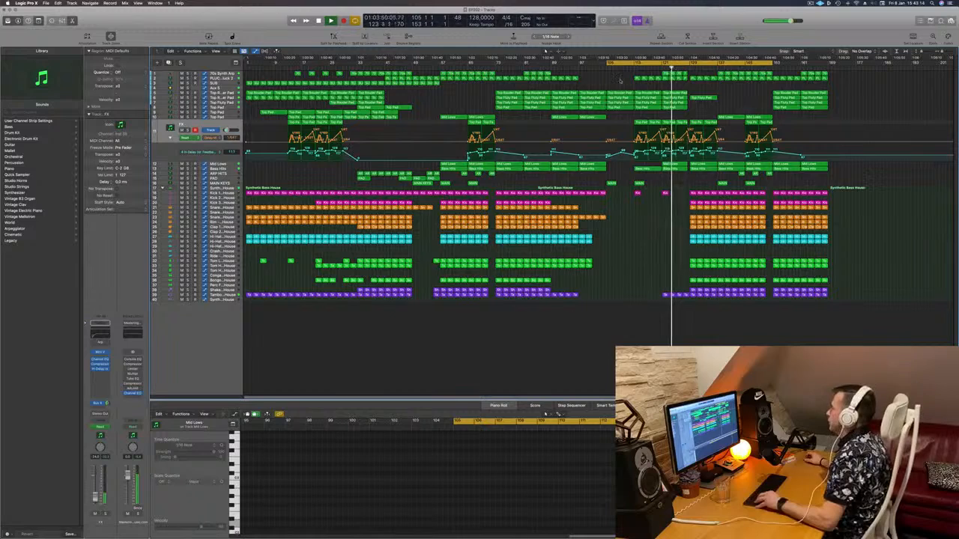
key("super+Right")
key("super+Right")
key("super+Right")
key("super+Right")
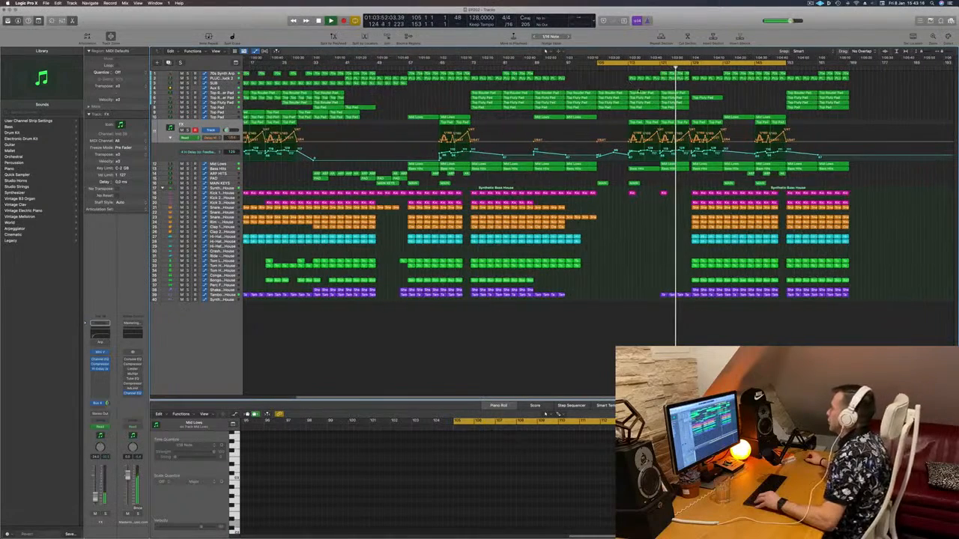
key("super+Right")
key("super+Right")
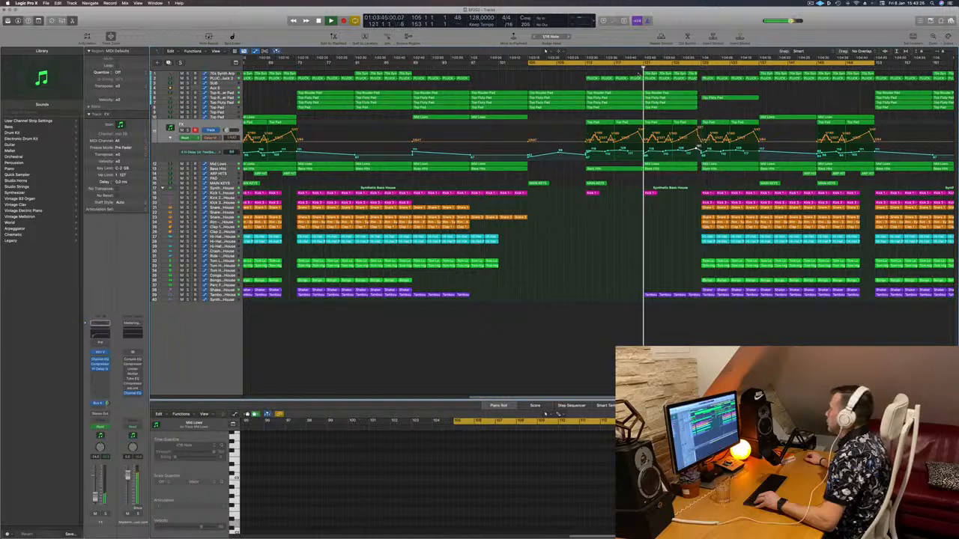
Step: Replay the passage around bar 121 and select the 70s Synth Arp track to show its automation curve
key("super+Left")
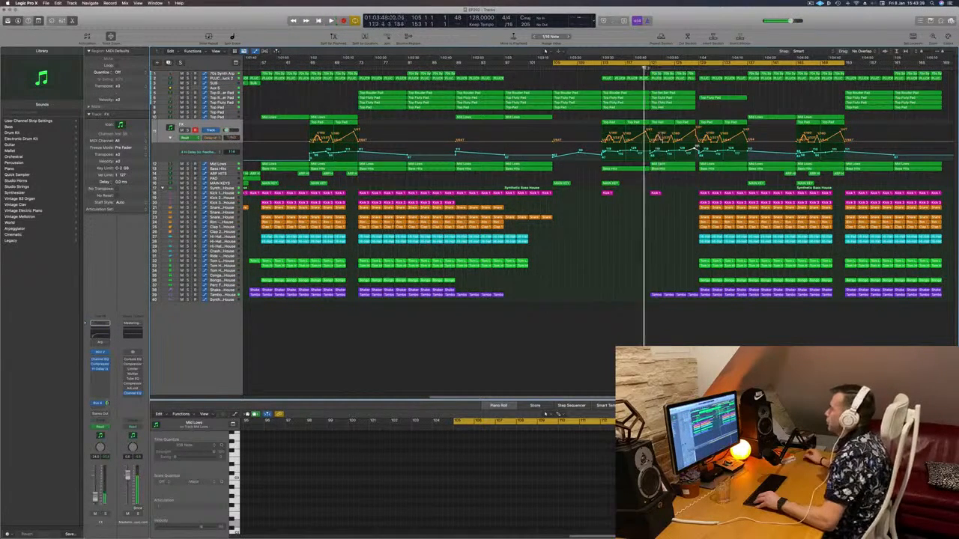
key("super+Left")
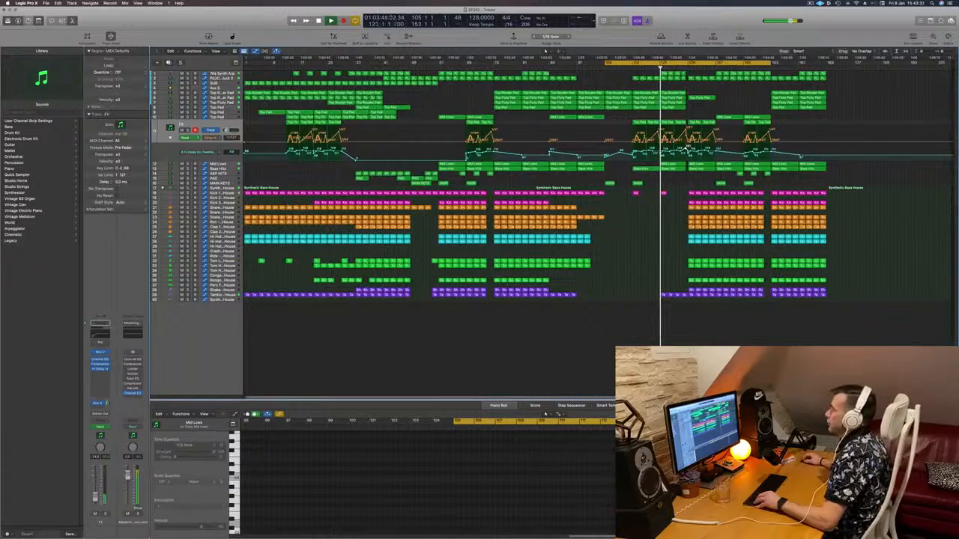
left_click(222, 73)
left_click(628, 234)
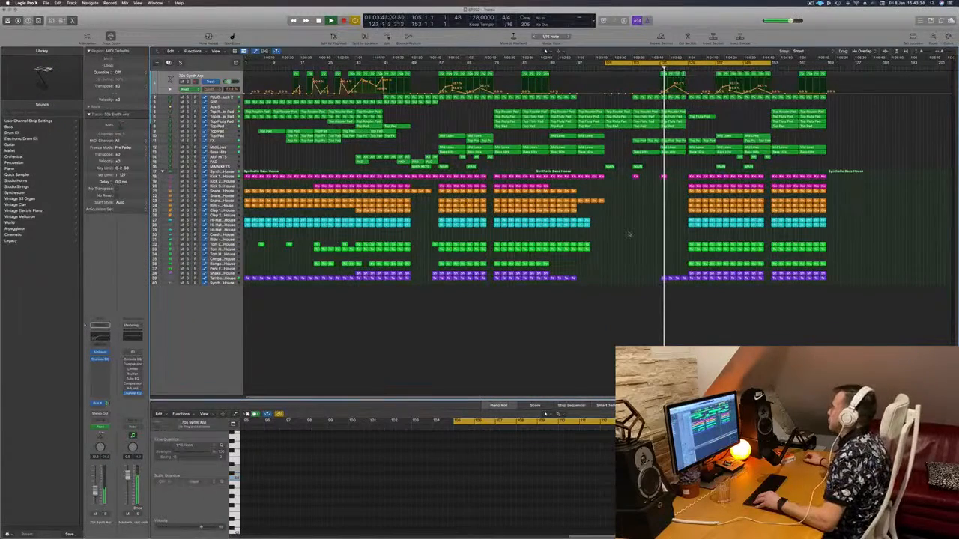
Step: Examine the arrangement around the cycle range while it plays, from the breakdown into the section at bar 129
key("super+Right")
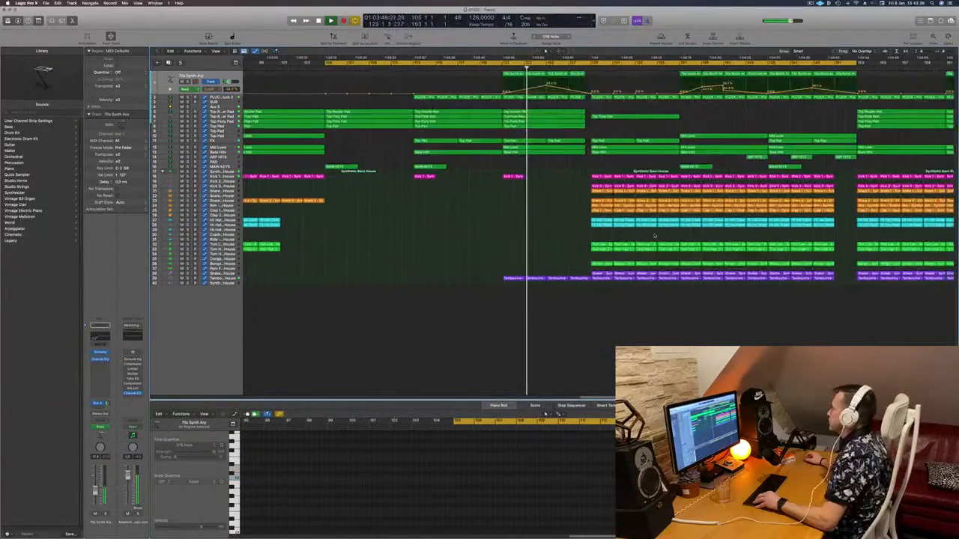
key("super+Left")
key("super+Left")
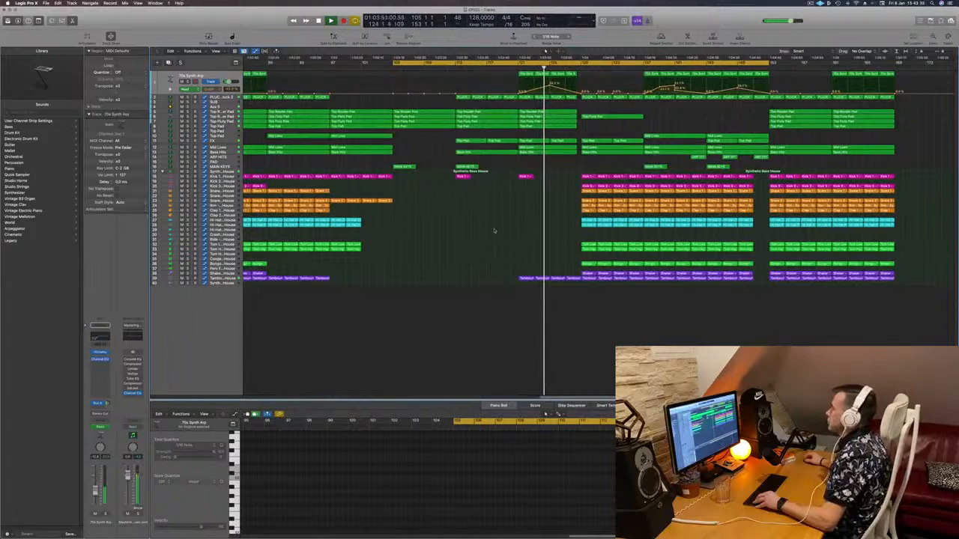
key("super+Left")
key("super+Left")
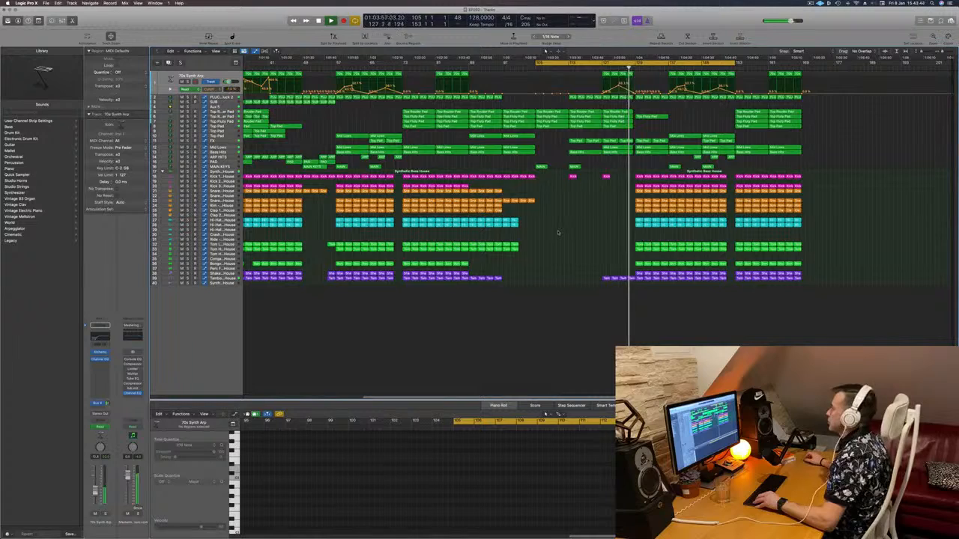
key("super+Right")
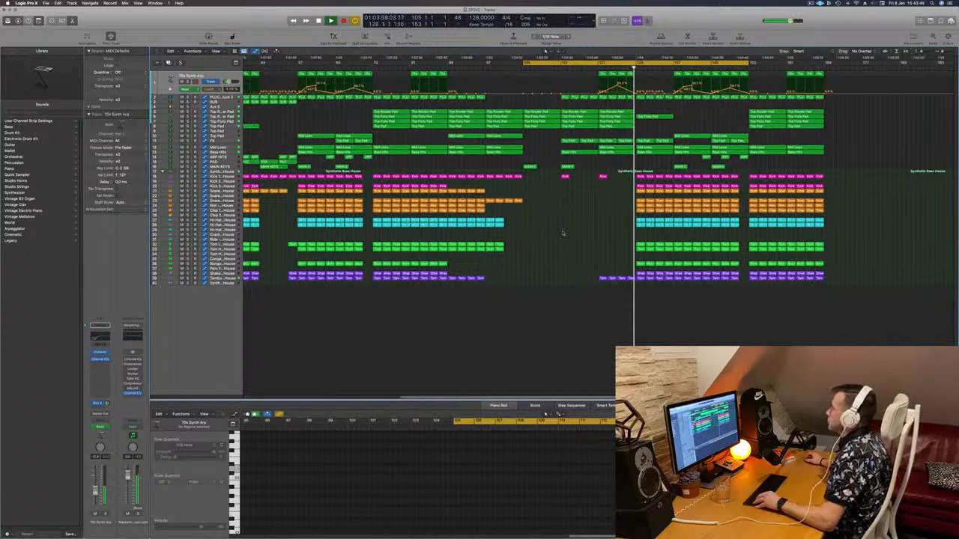
key("super+Left")
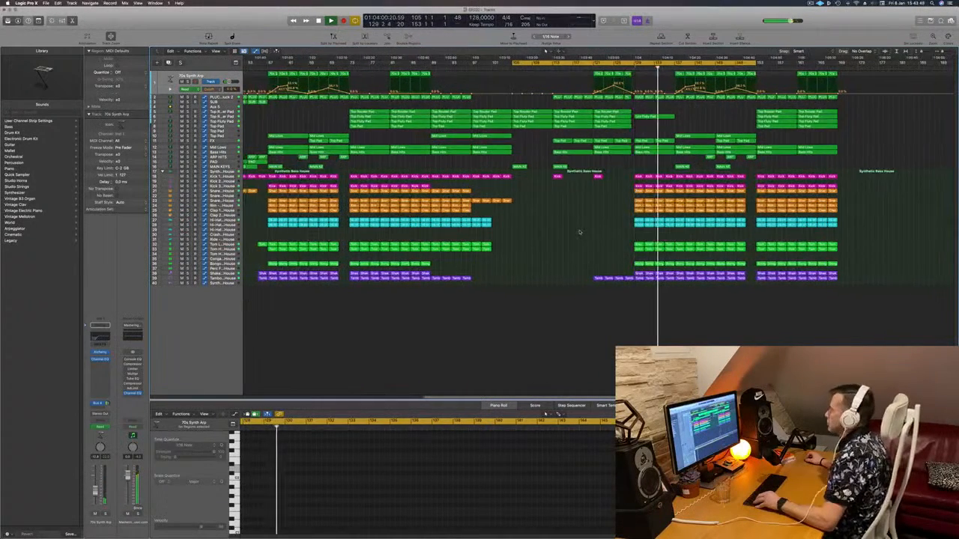
key("super+Right")
key("super+Right")
key("super+Right")
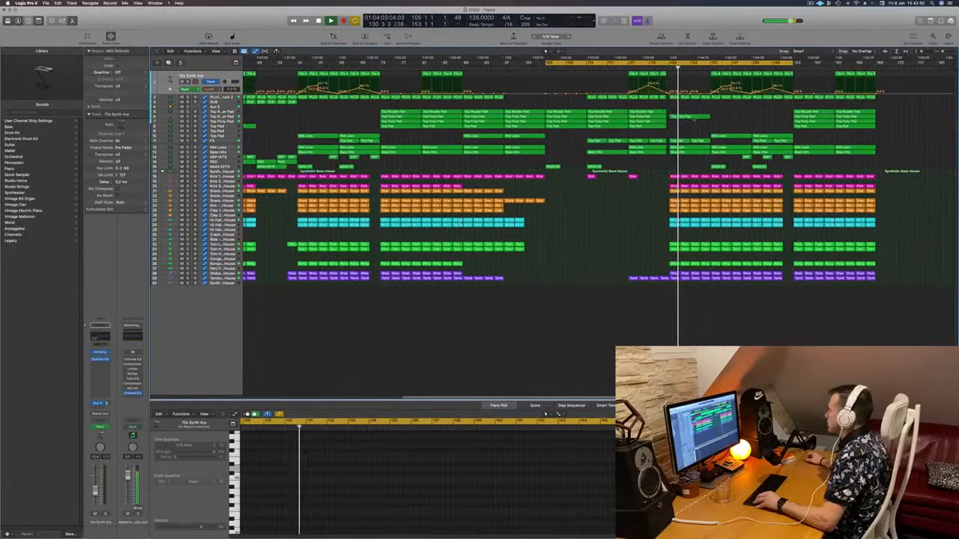
Step: Rewind playback a few bars and replay the transition into bar 129, inspecting the regions on either side of it
key("comma")
key("comma")
left_click(685, 154)
left_click(673, 148)
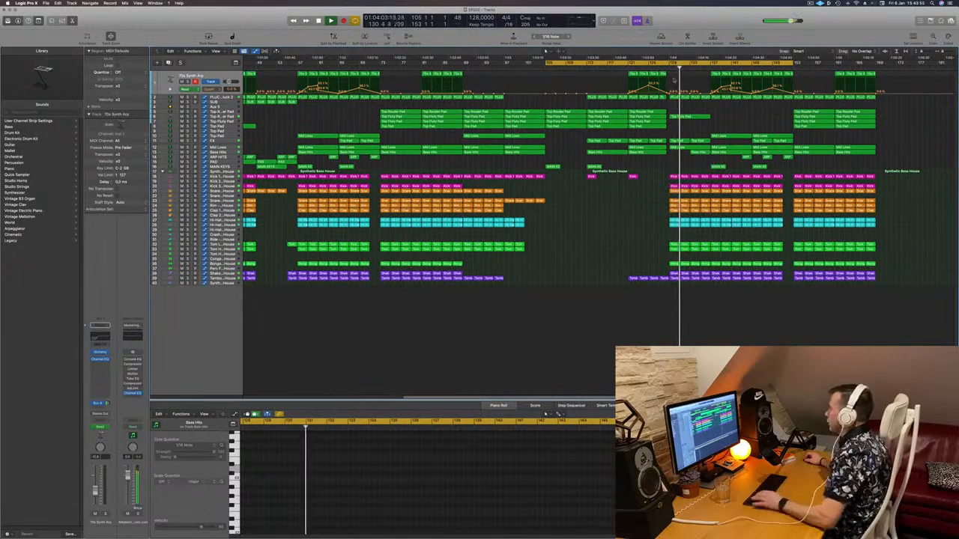
key("comma")
key("comma")
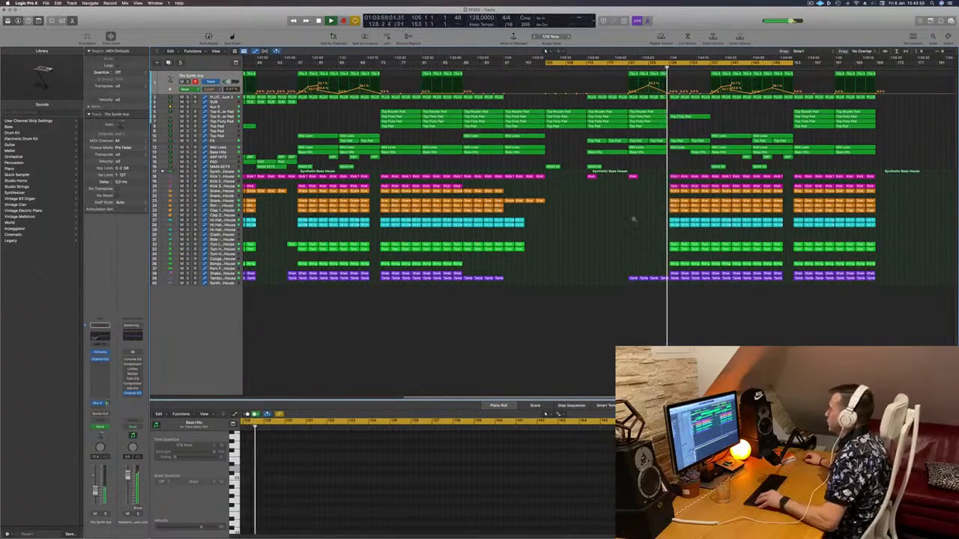
key("super+Right")
key("super+Right")
key("super+Right")
key("super+Right")
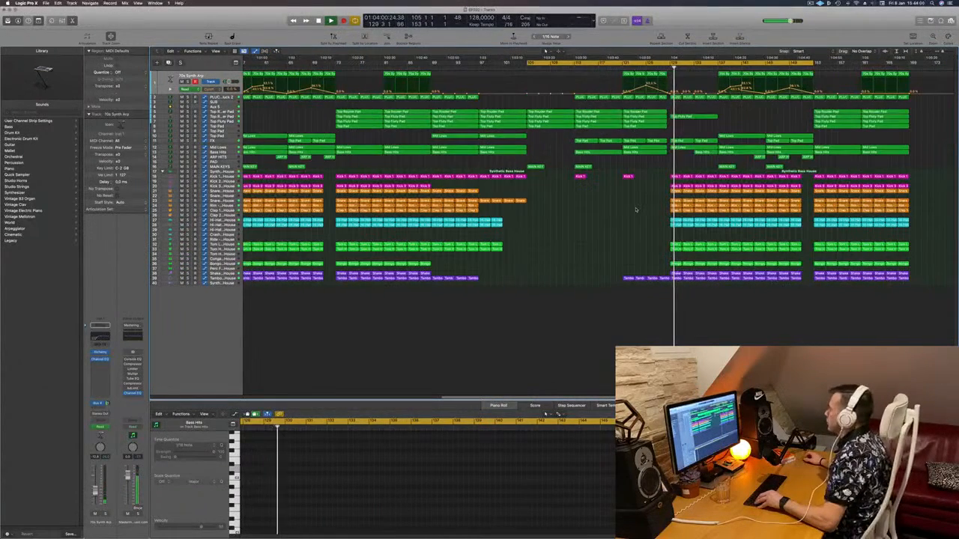
key("super+Right")
key("super+Right")
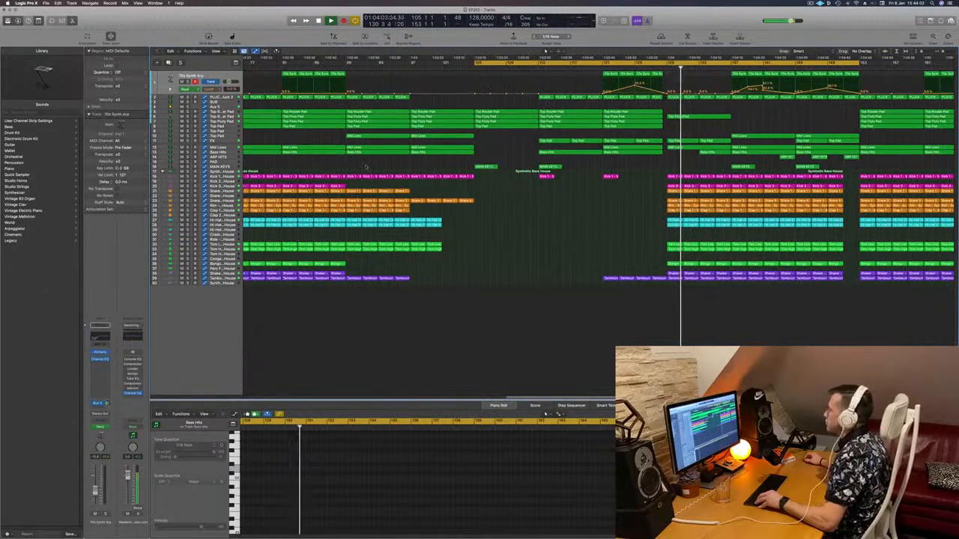
Step: Solo the Bass Hits track to hear it alone, return to the full mix and deselect its regions
left_click(212, 141)
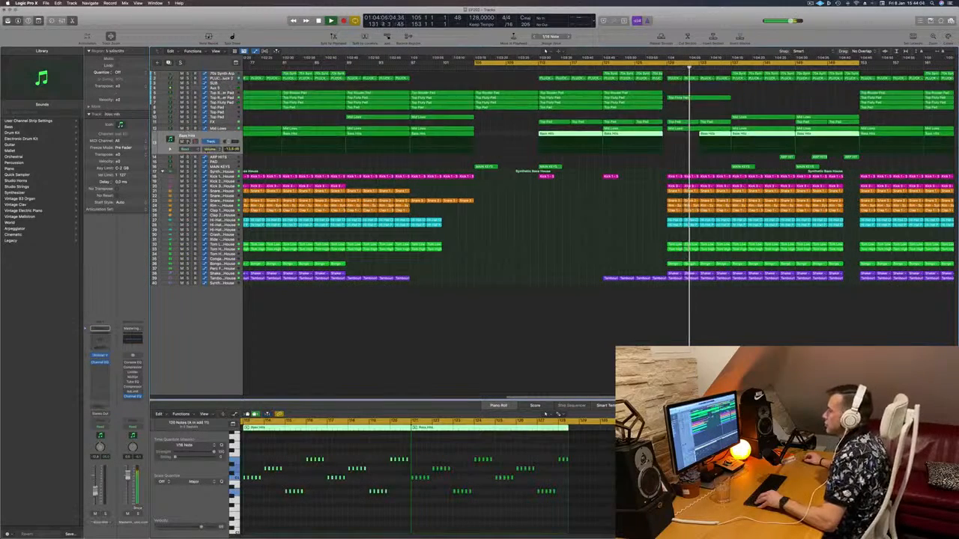
key("s")
key("s")
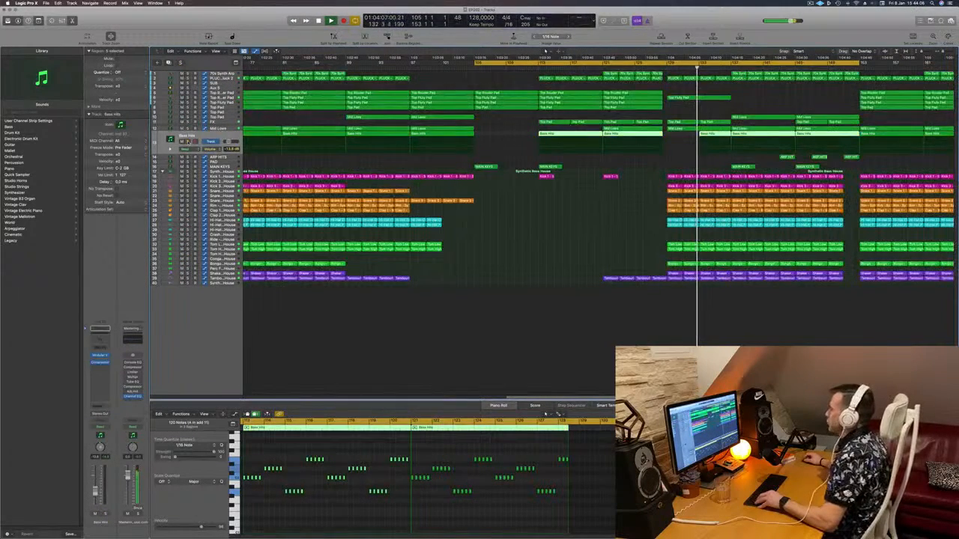
key("s")
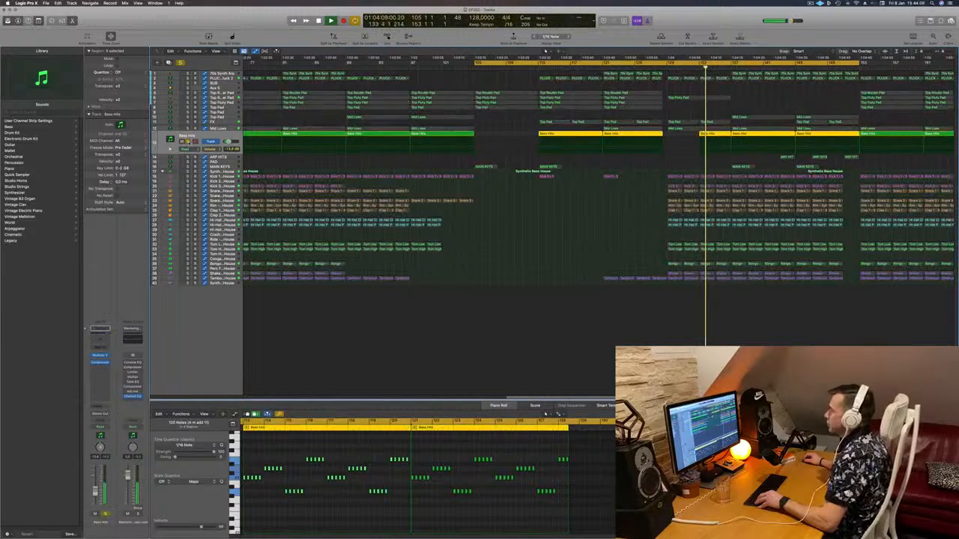
key("s")
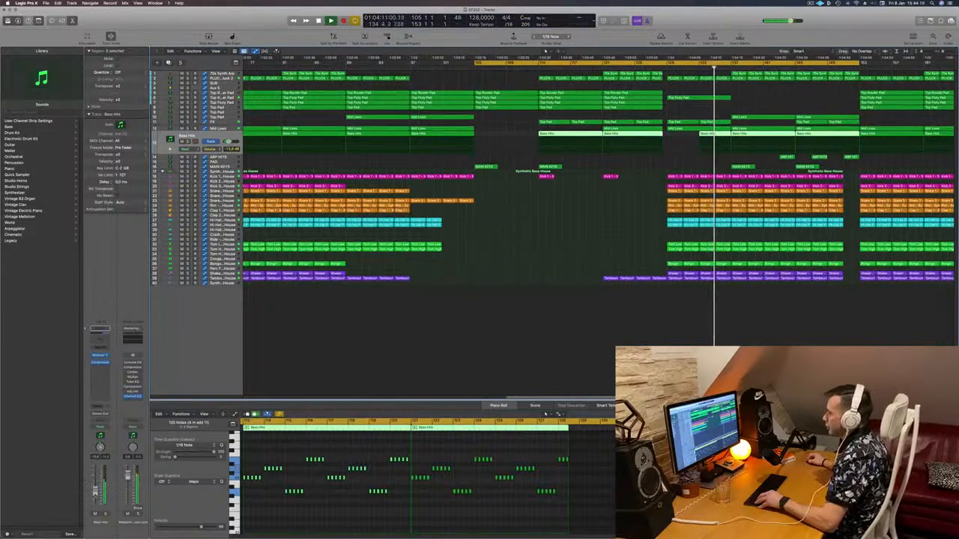
key("s")
key("s")
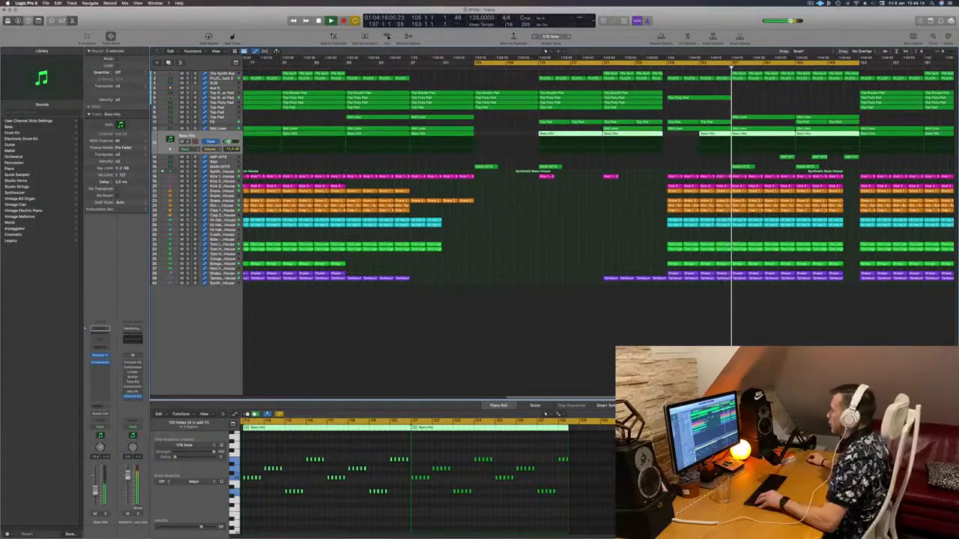
scroll(527, 303, "down", 5)
left_click(610, 343)
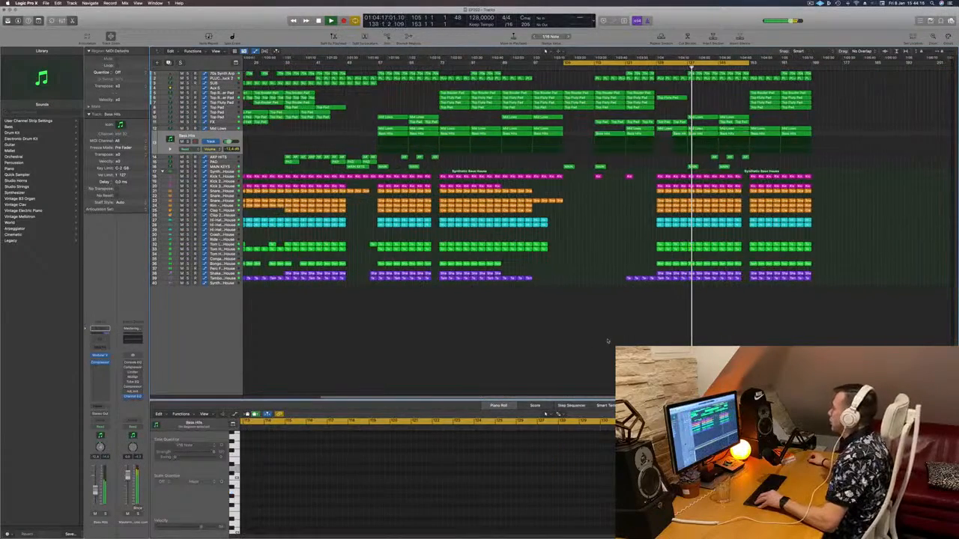
scroll(608, 342, "up", 3)
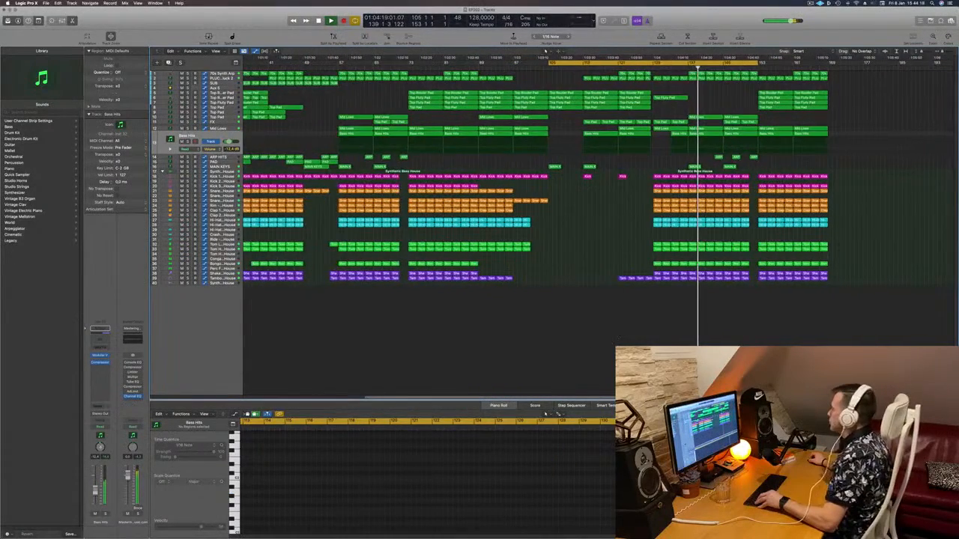
scroll(614, 238, "down", 1)
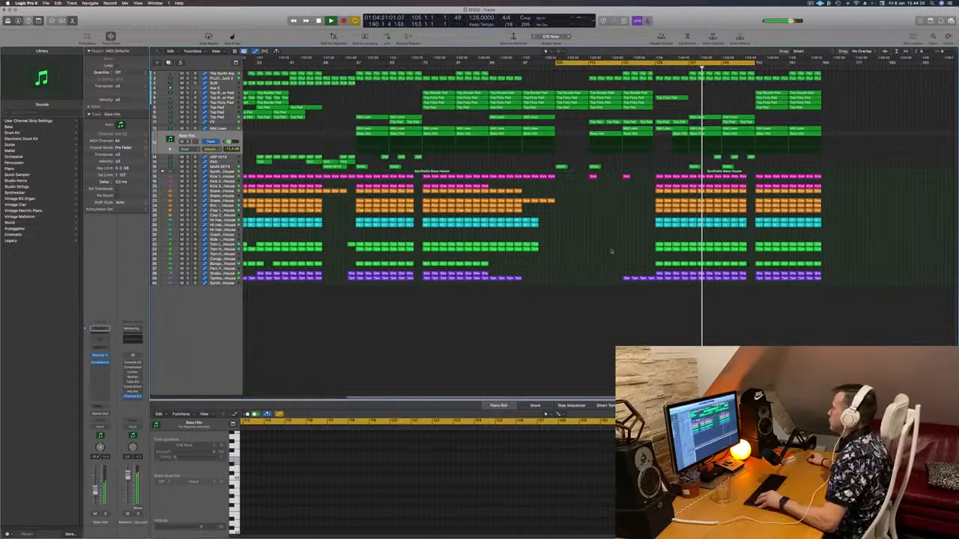
scroll(612, 251, "up", 2)
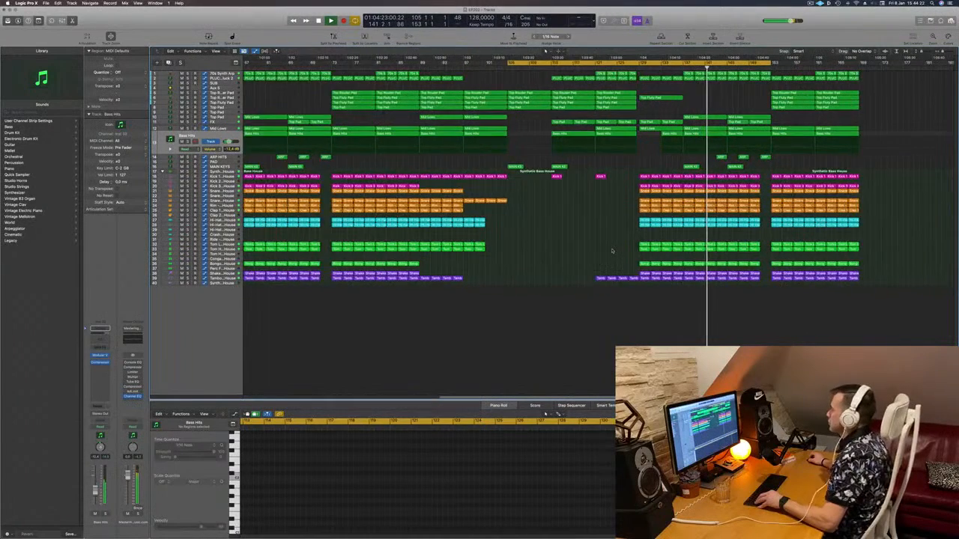
scroll(611, 251, "up", 2)
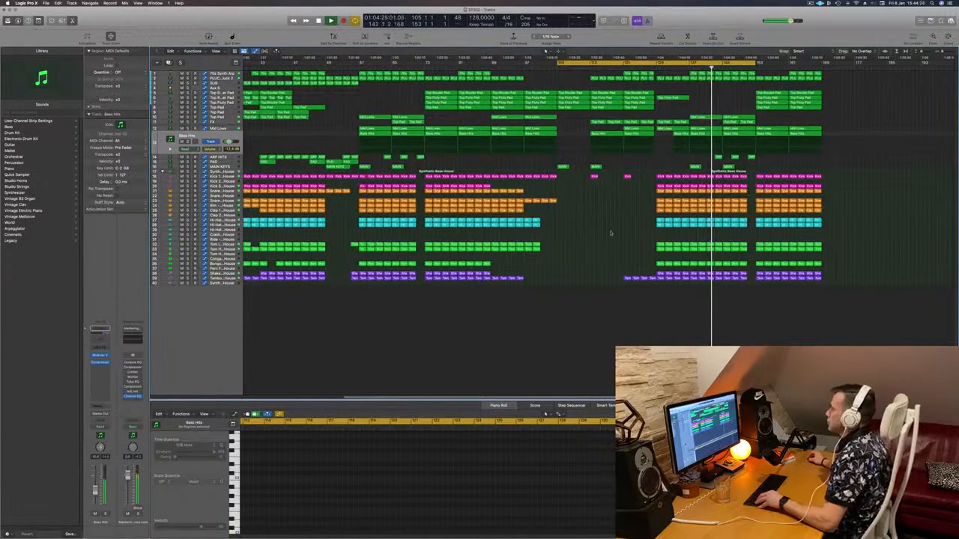
Step: Solo the Snare 3 - Synthetic Bass House track to hear it alone, and return to the full mix
left_click(220, 202)
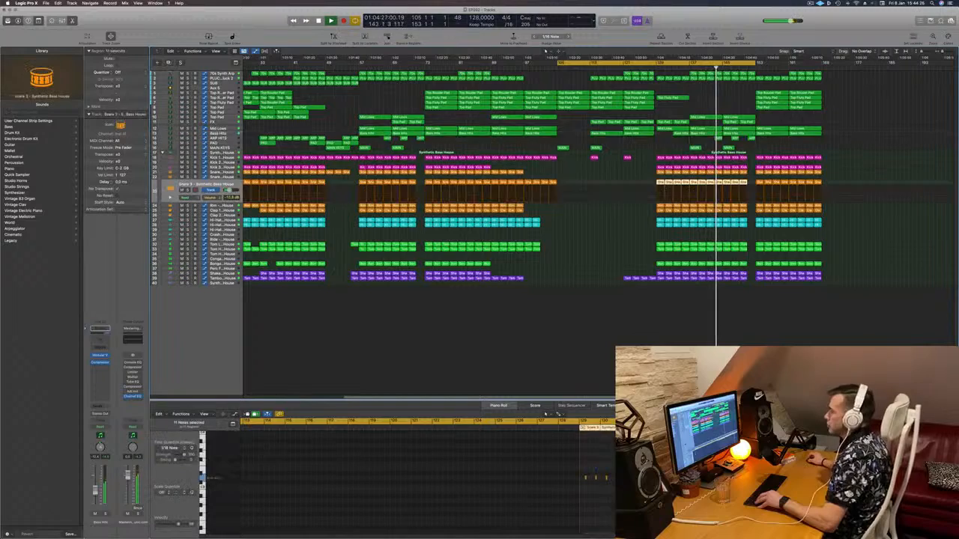
key("s")
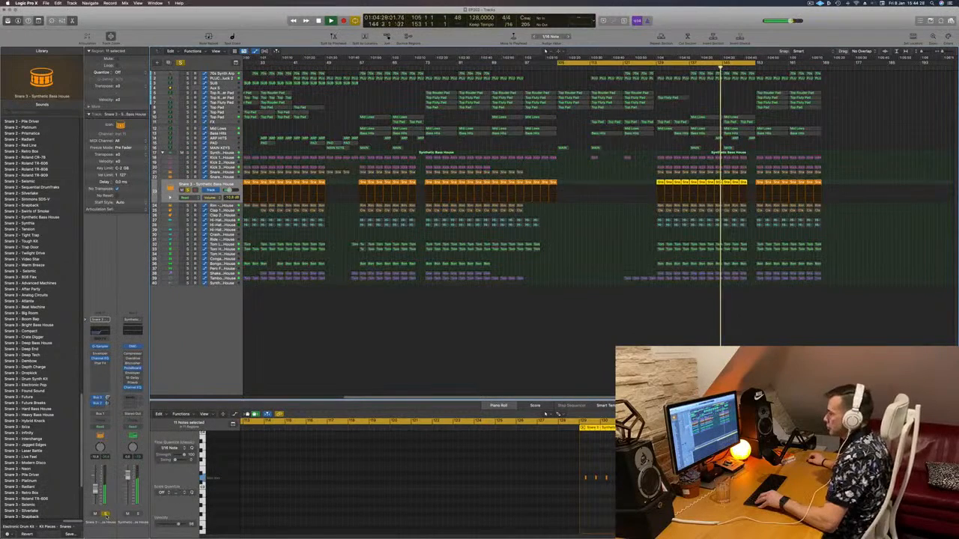
key("s")
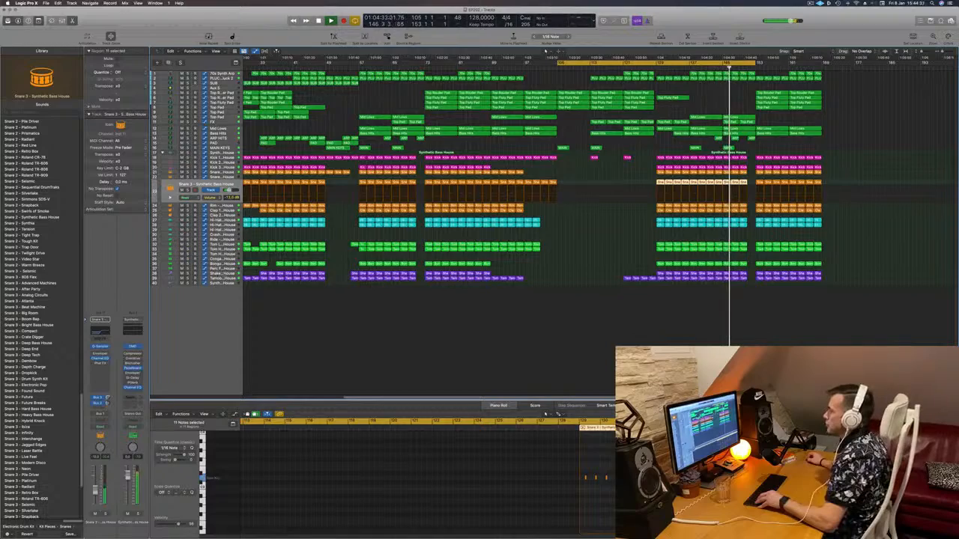
Step: Solo the Tambourine - Synthetic Bass House track to check it alone, and return to the full mix
left_click(220, 272)
key("s")
key("s")
key("Down")
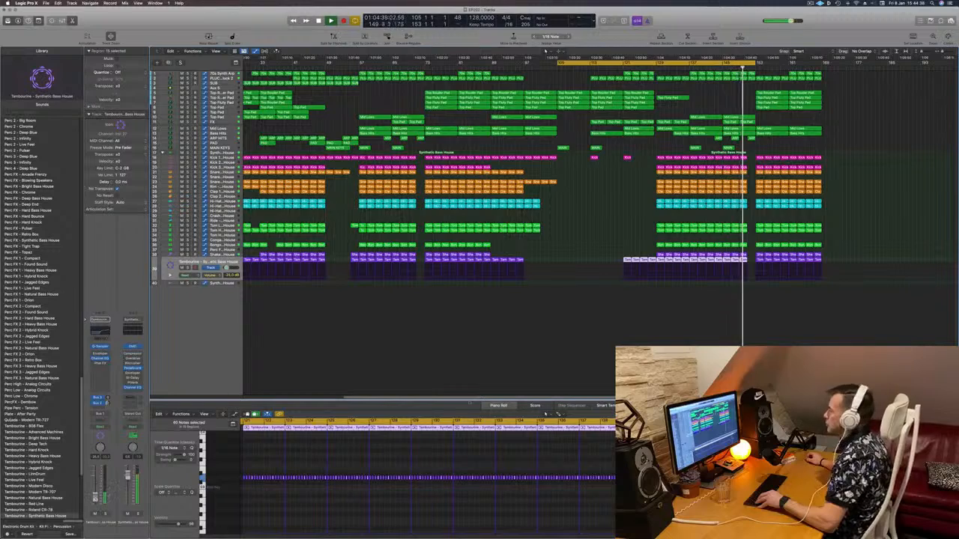
Step: Extend the end of the cycle range to bar 169 so that it covers the arrangement's last section
scroll(573, 371, "down", 2)
key("super+Right")
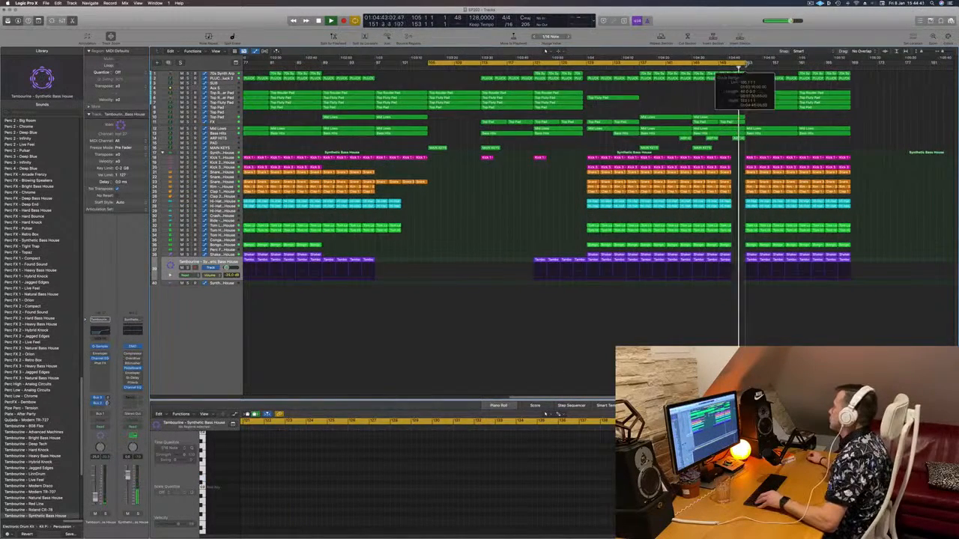
key("super+Right")
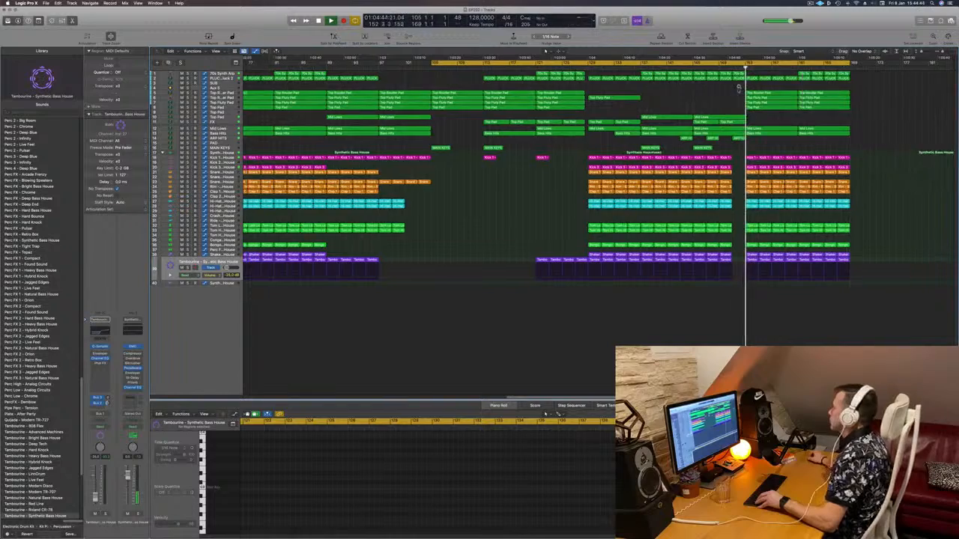
key("super+Left")
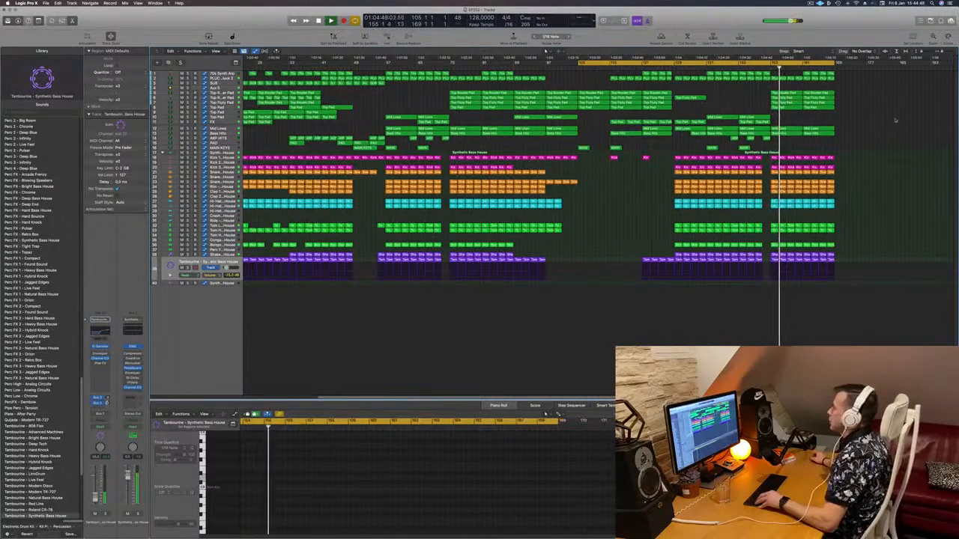
key("super+Right")
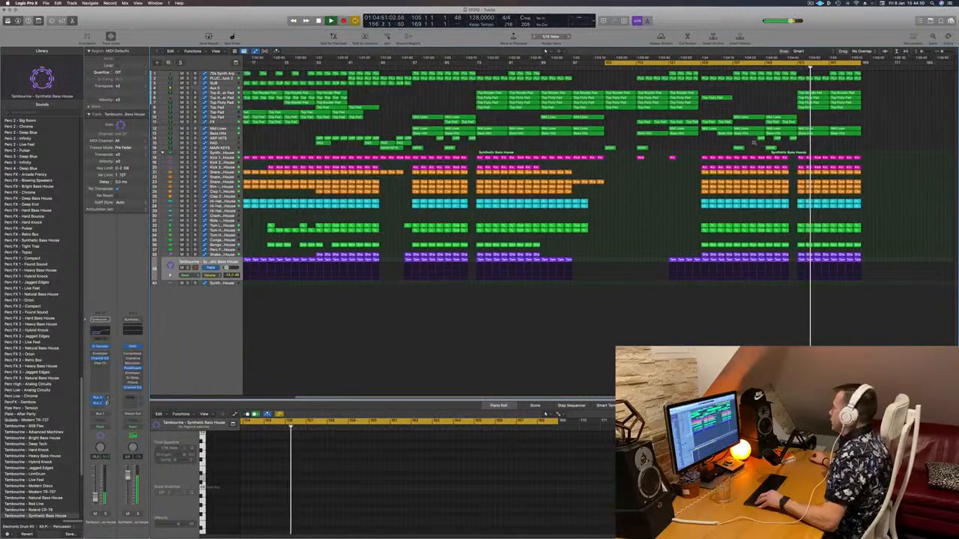
key("super+Left")
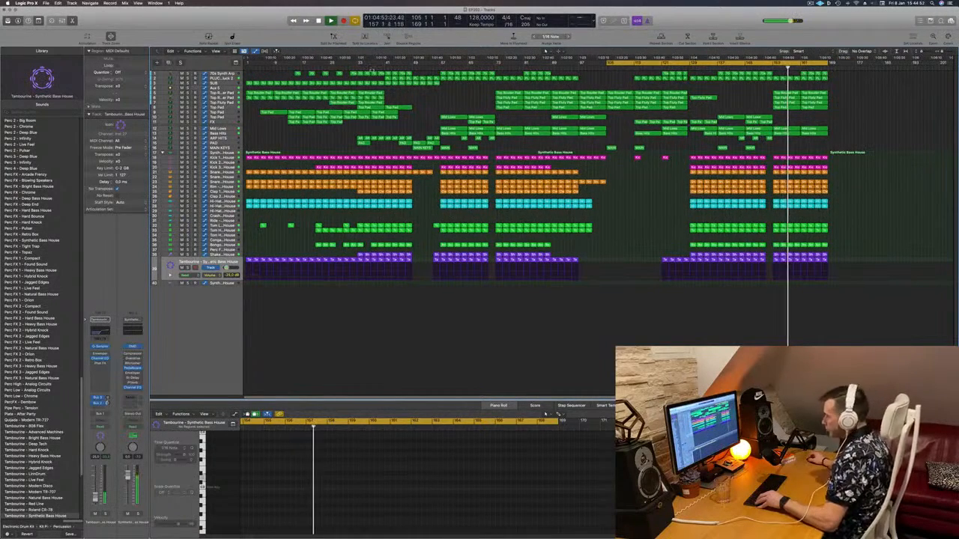
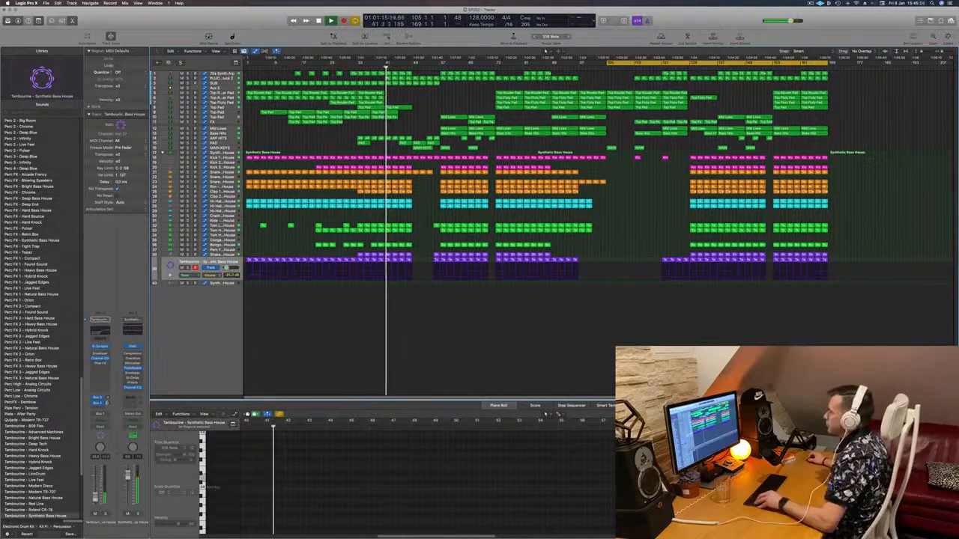
Step: Replay the build-up before bar 33 and copy all tracks' regions from bars 33 to 49 to bar 169
left_click(356, 67)
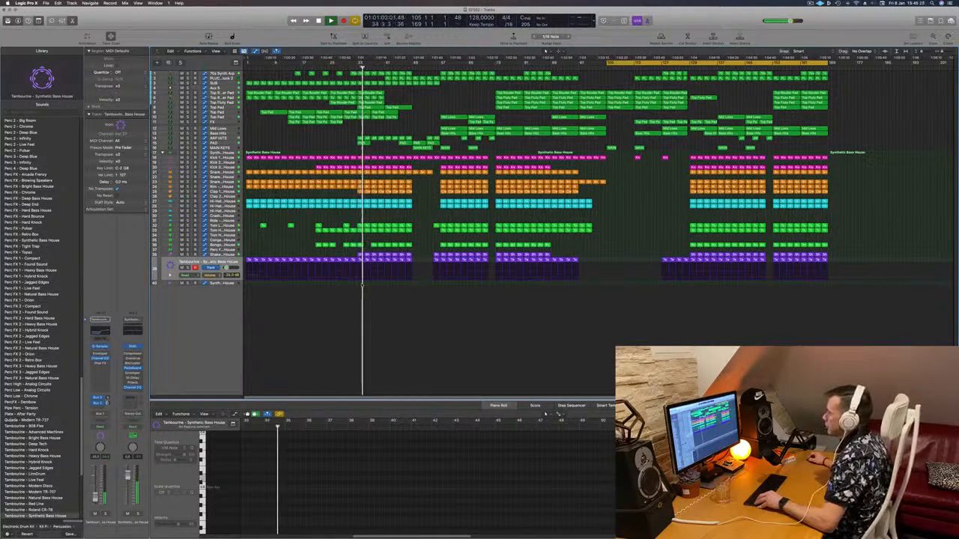
left_click(346, 67)
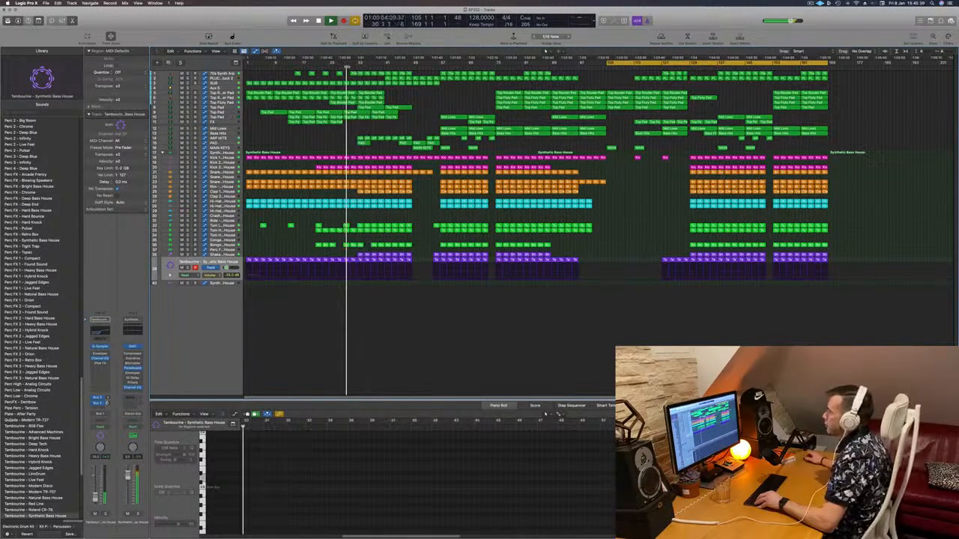
left_click_drag(359, 284, 834, 78)
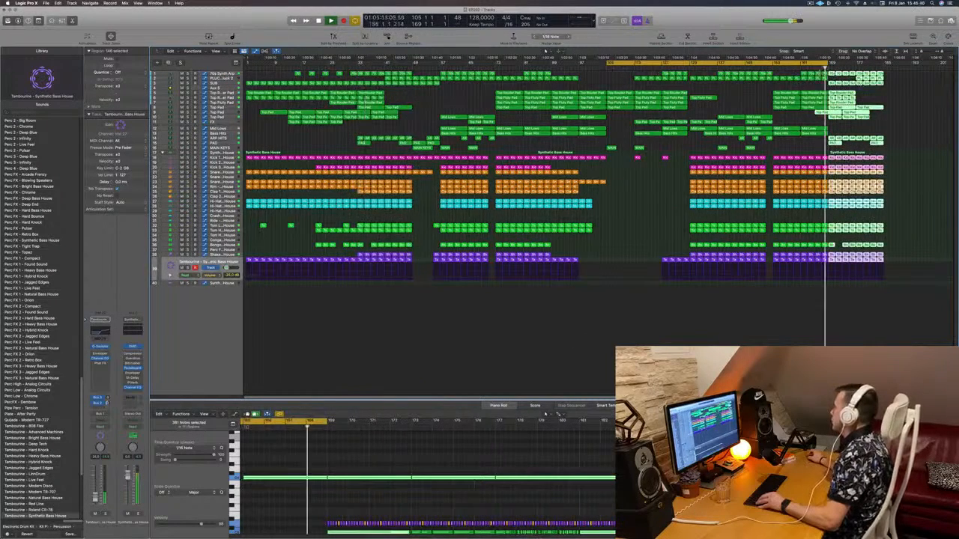
Step: Extend the end of the cycle range past the copied closing section and deselect the copied regions
left_click_drag(827, 64, 905, 66)
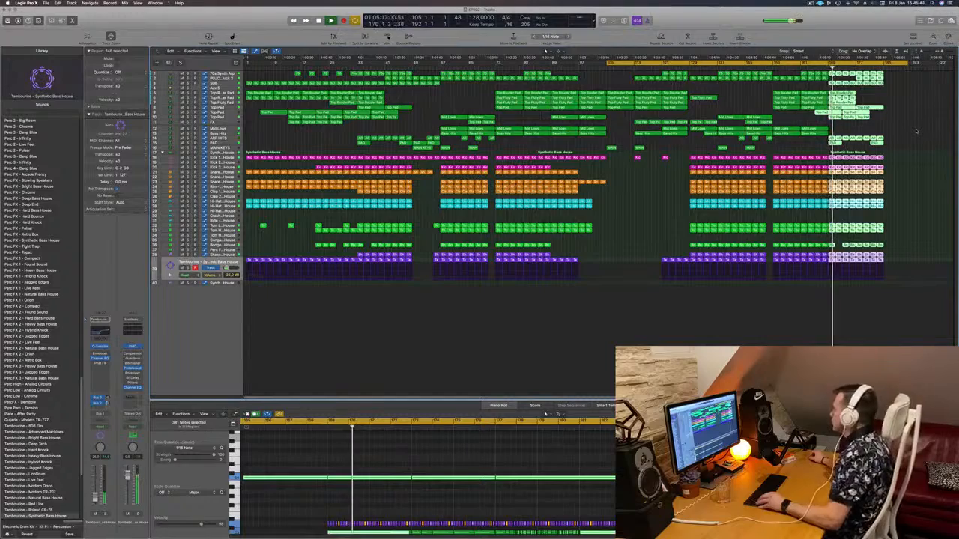
left_click(917, 130)
key("super+Right")
key("super+Left")
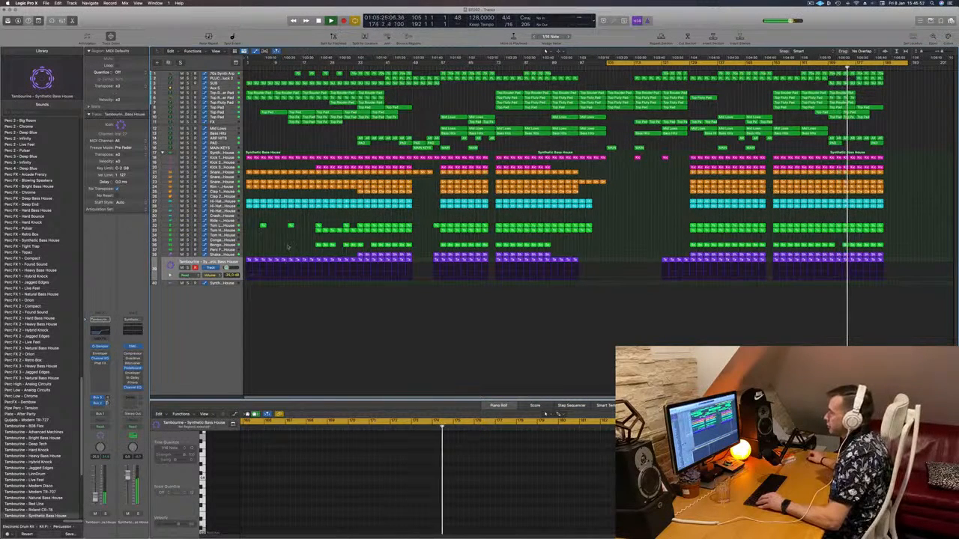
Step: Copy all tracks' regions from bars 17 to 33 to the end of the arrangement at bar 185
left_click_drag(300, 285, 330, 60)
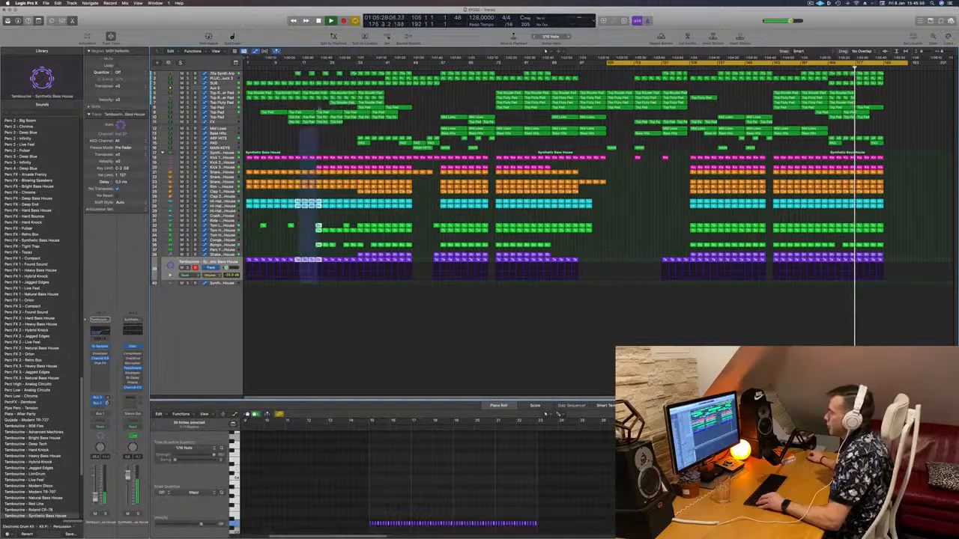
left_click(302, 287)
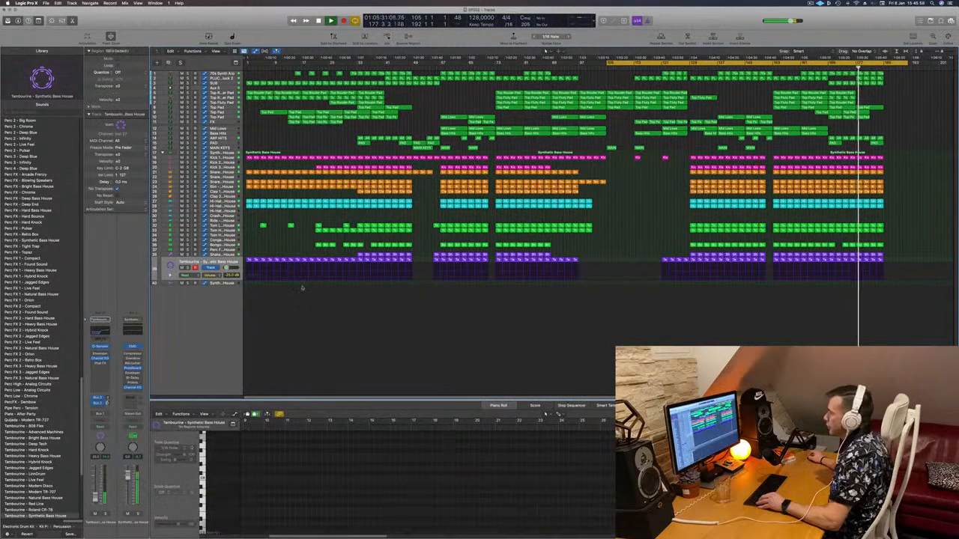
left_click_drag(304, 286, 894, 75)
left_click_drag(934, 52, 935, 52)
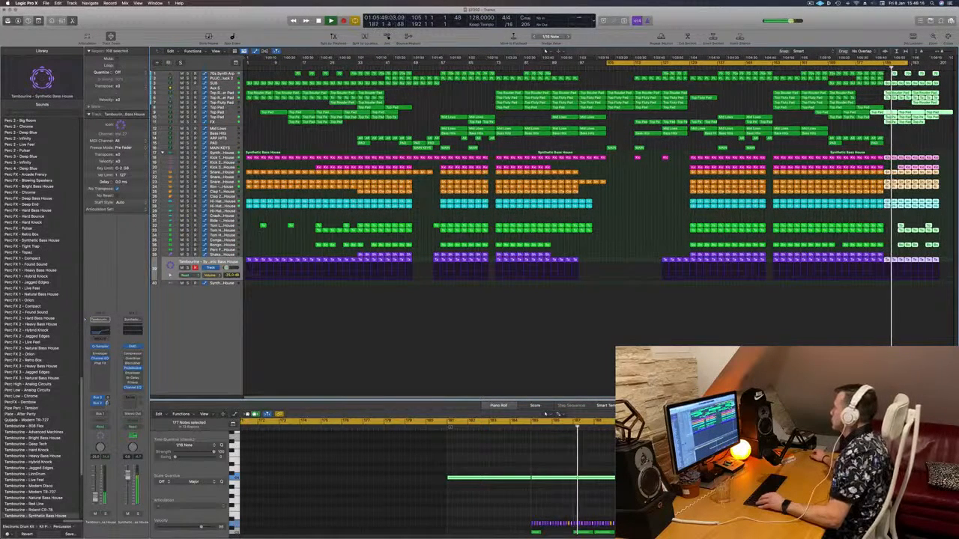
Step: Set the cycle range over the copied section from bar 185 to 201 and repeat its selected regions once
key("c")
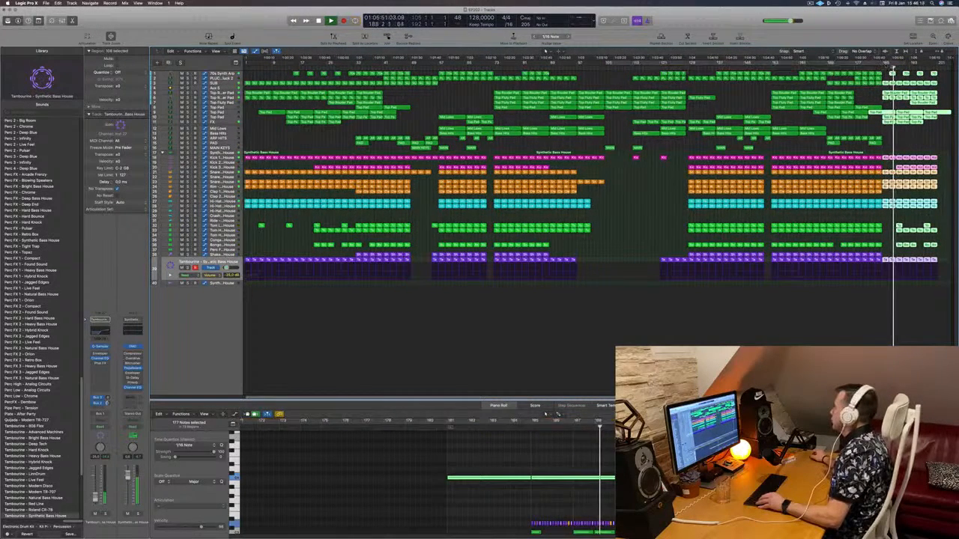
left_click_drag(884, 63, 934, 68)
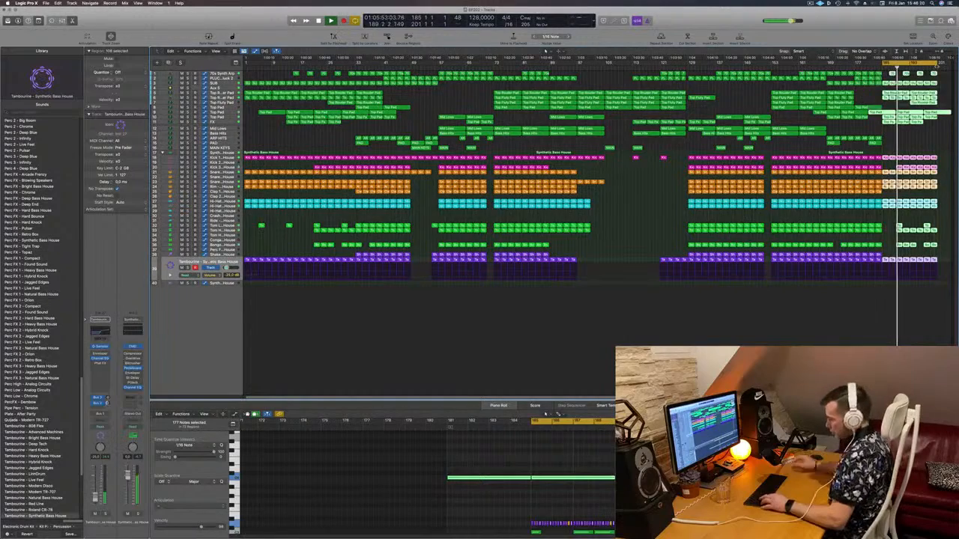
key("super+r")
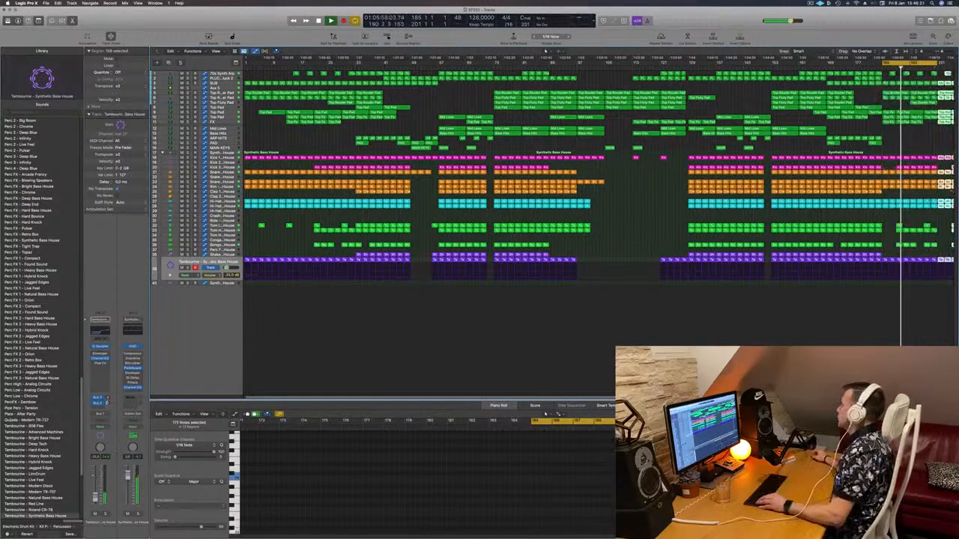
key("super+Left")
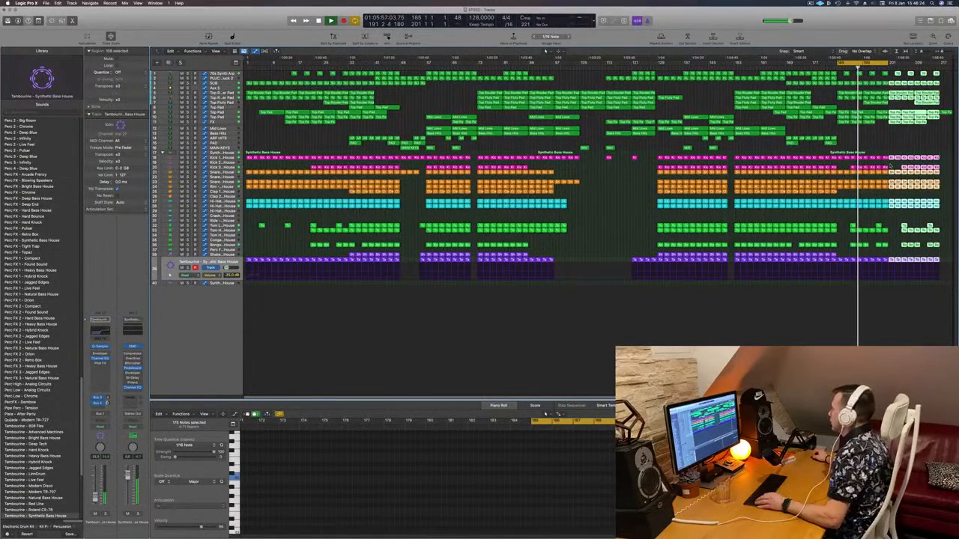
Step: Thin out the closing section by deleting the surplus regions of the lower kick layer, toms and bongos
left_click_drag(892, 169, 839, 173)
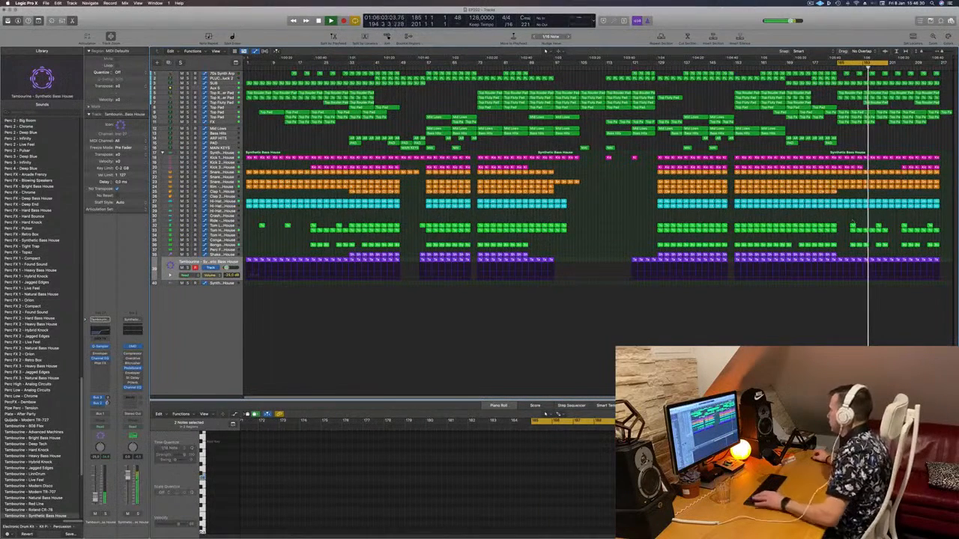
left_click(854, 227)
left_click_drag(852, 226, 946, 248)
key("Delete")
key("Delete")
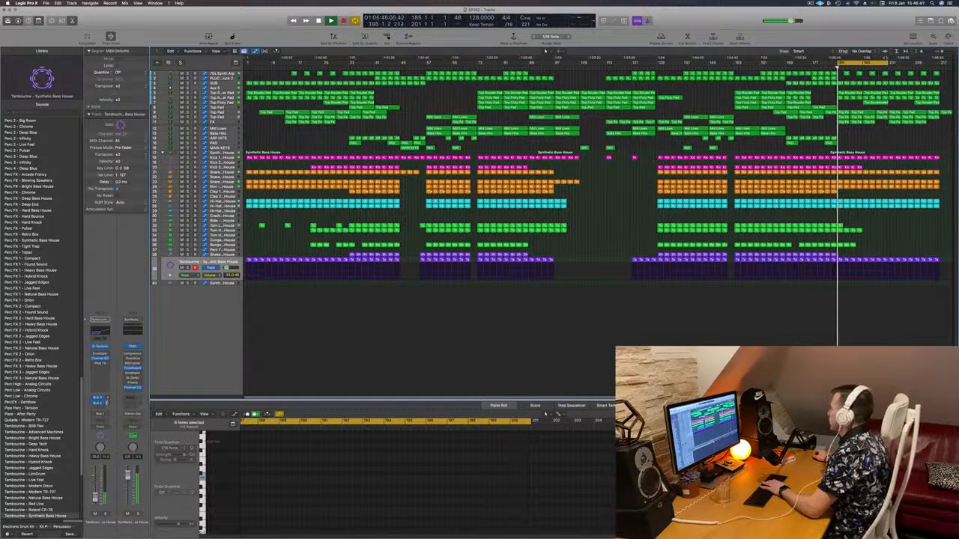
Step: Set the cycle range from bar 186 to the song's end and delete the 70s Synth Arp regions from bar 201 onward
left_click_drag(886, 62, 945, 63)
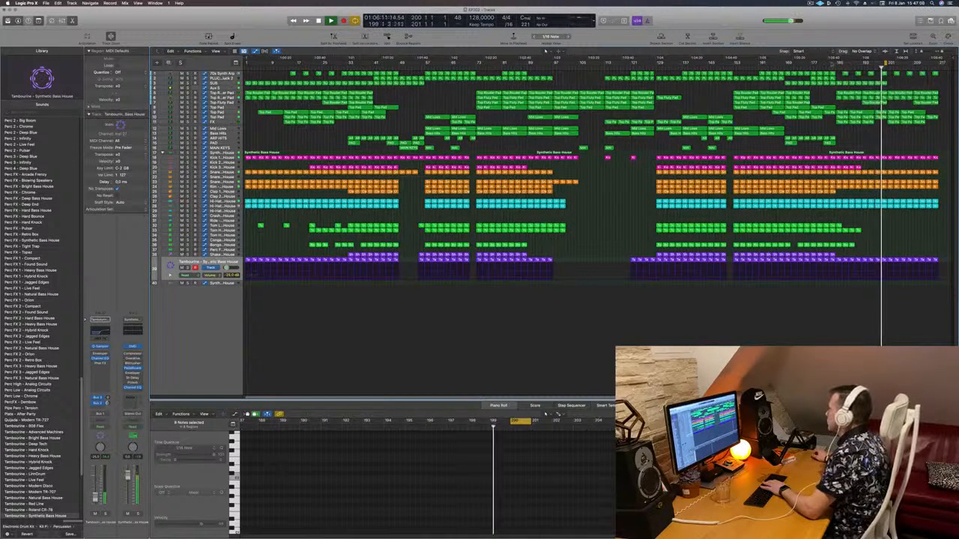
key("c")
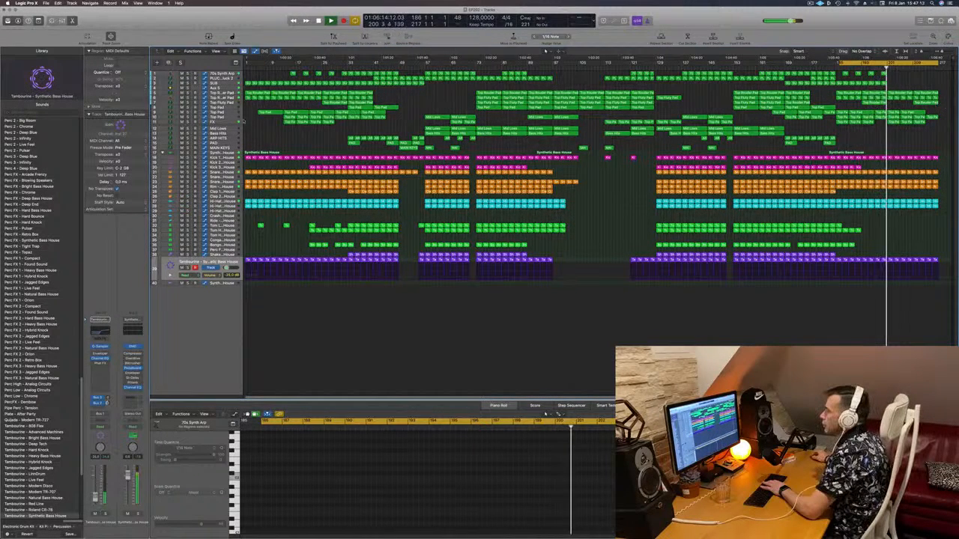
Step: Examine the automation of the FX and Aux 5 tracks while the closing section plays
key("super+z")
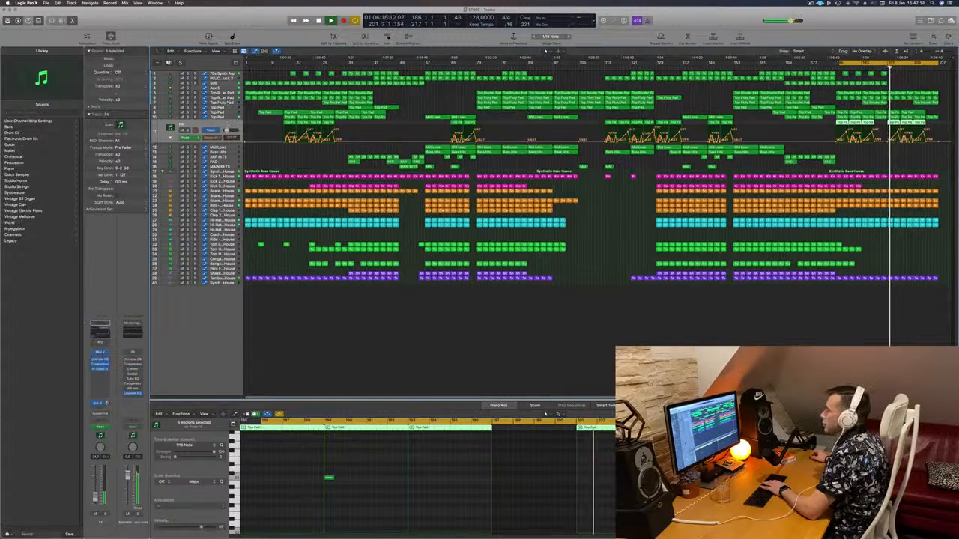
key("super+z")
key("super+z")
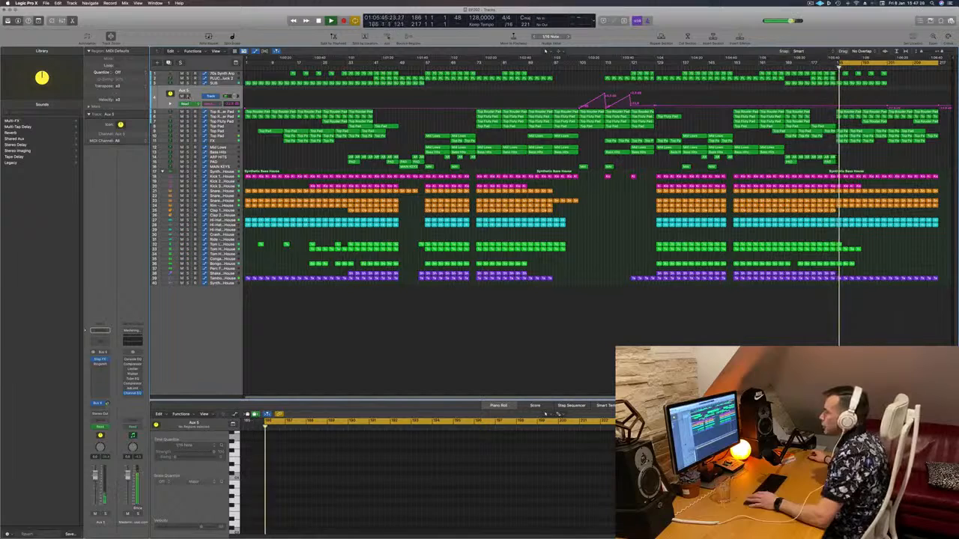
key("s")
key("s")
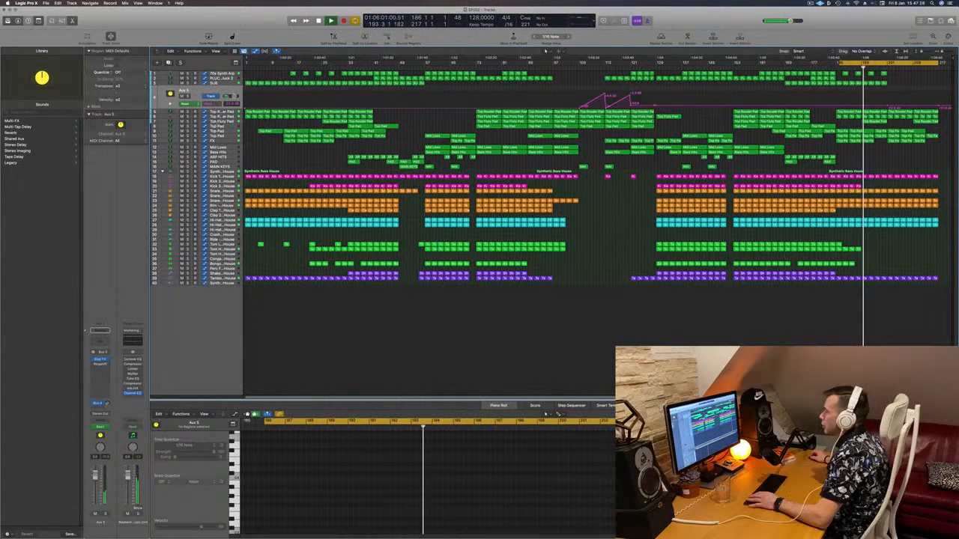
Step: Delete the Top Rouder Pad regions and the automated Top Pad track's regions from bar 201 onward
key("Down")
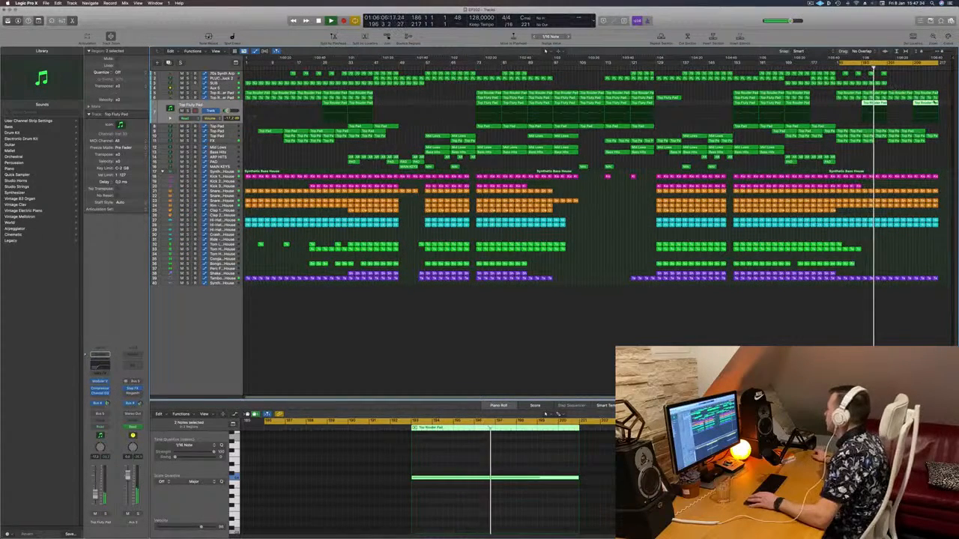
key("Right")
key("Delete")
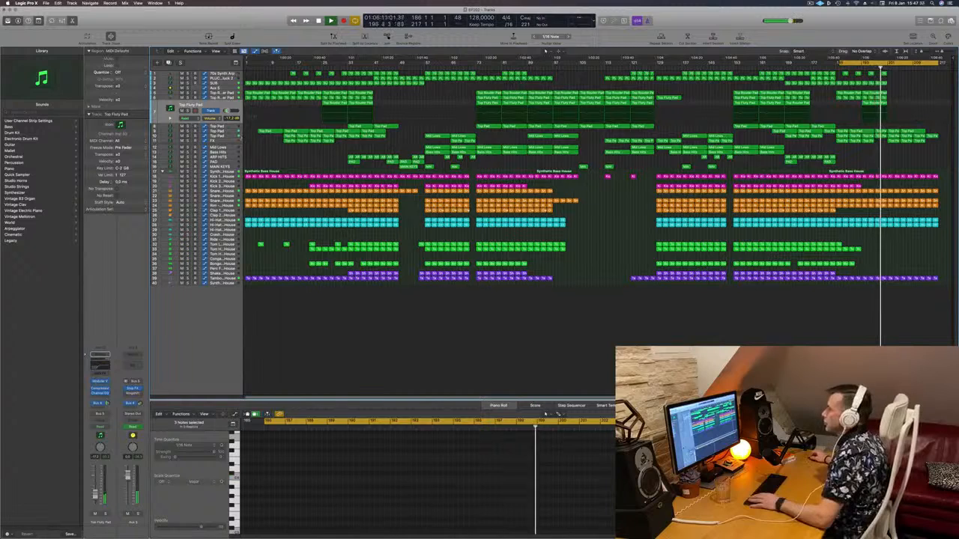
key("super+z")
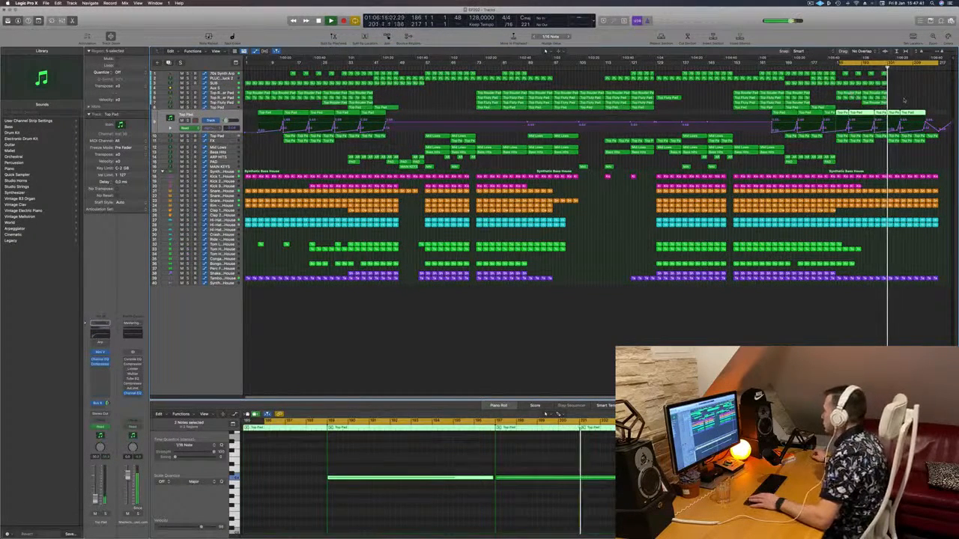
key("Delete")
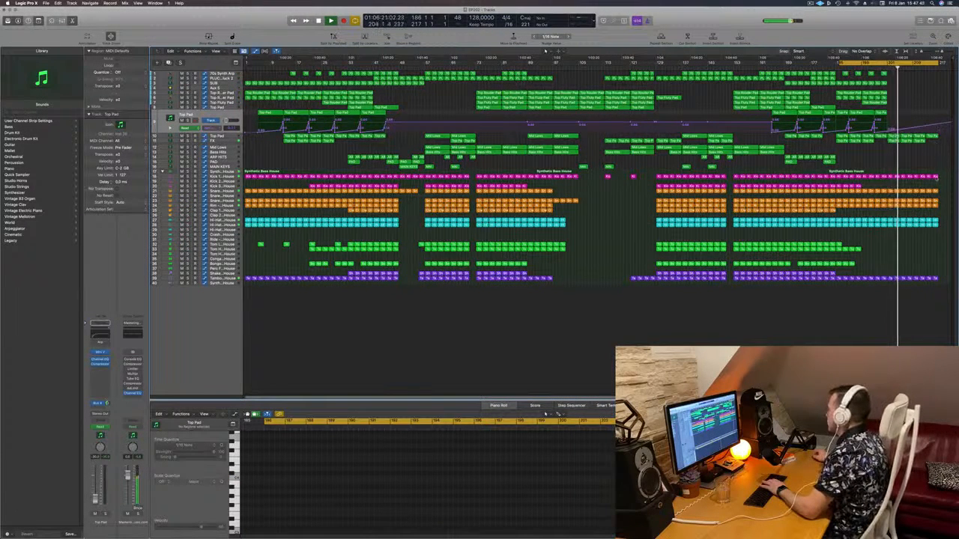
Step: Delete the tambourine, third snare and rim regions in the last eight bars, from bar 209 onward
left_click(919, 279)
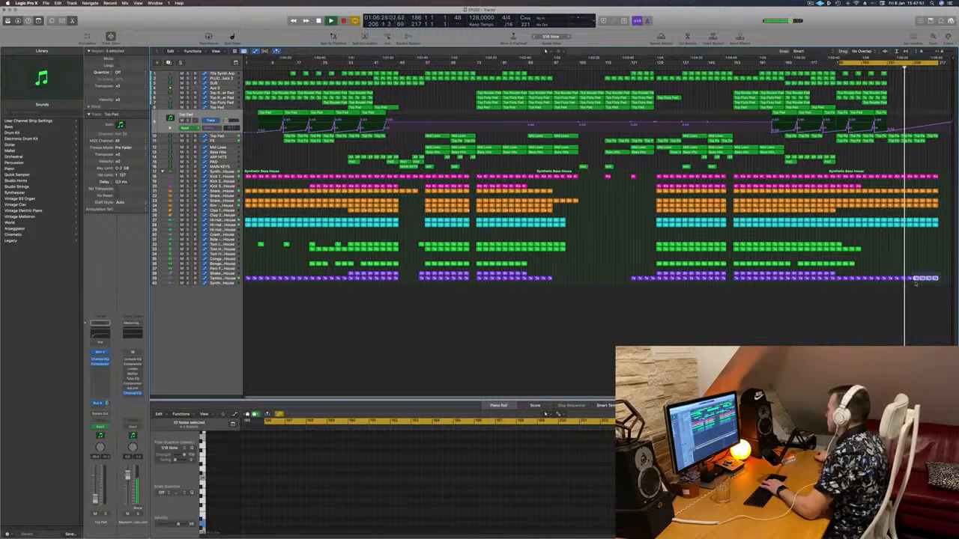
left_click(929, 202)
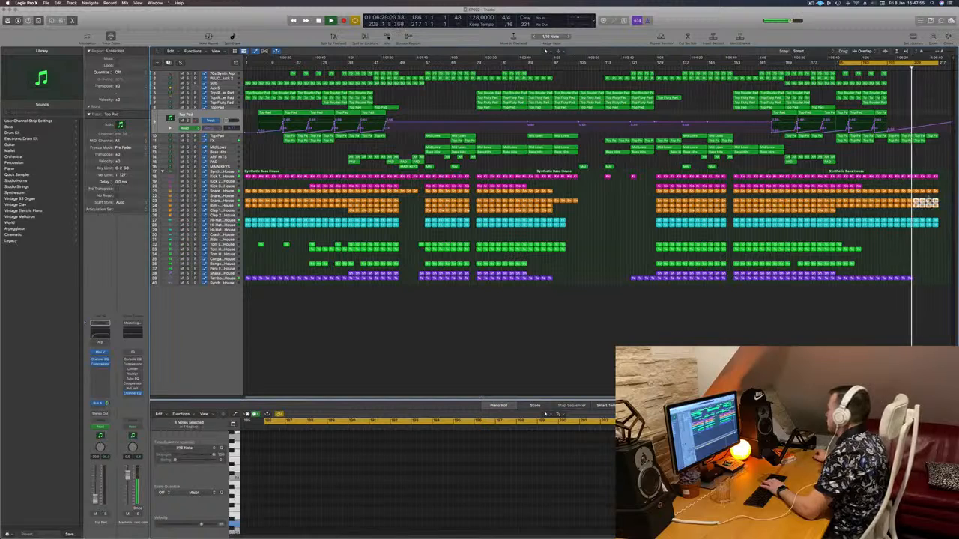
key("Delete")
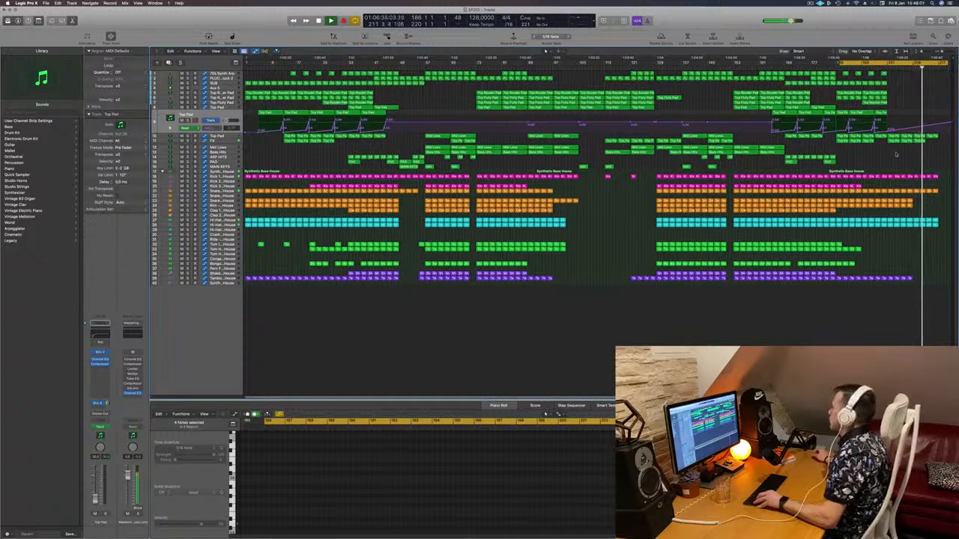
left_click(810, 3)
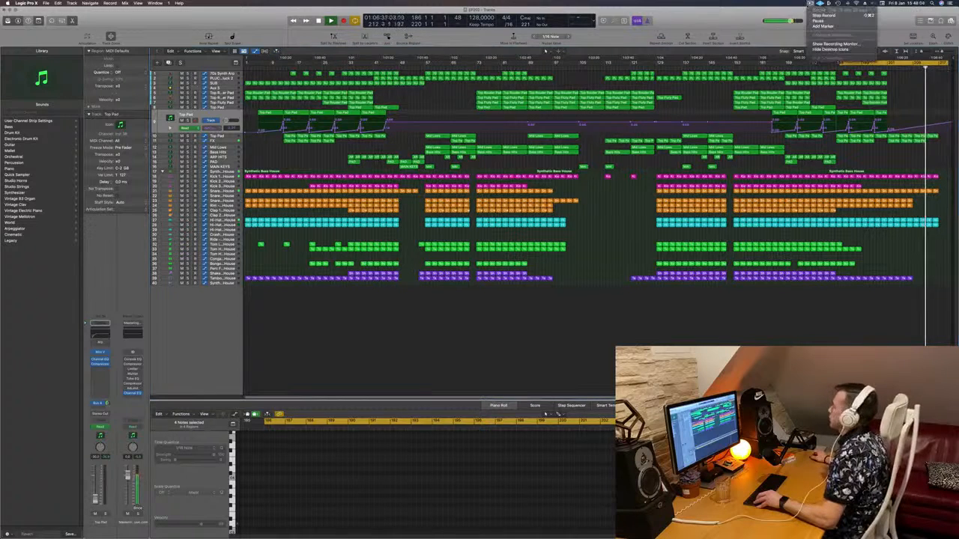
left_click(724, 33)
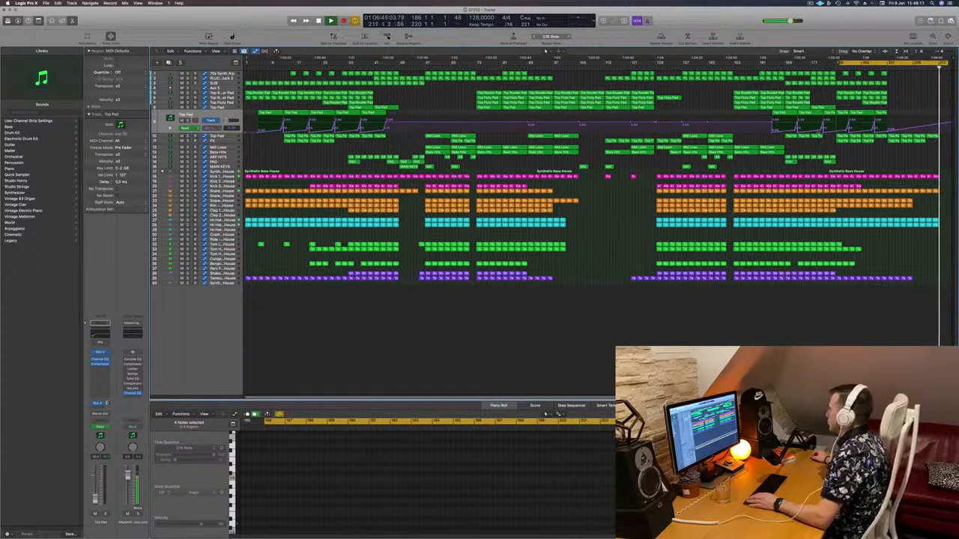
Step: Stop playback, extend the cycle range back to bar 1 and play the song from the beginning
key("space")
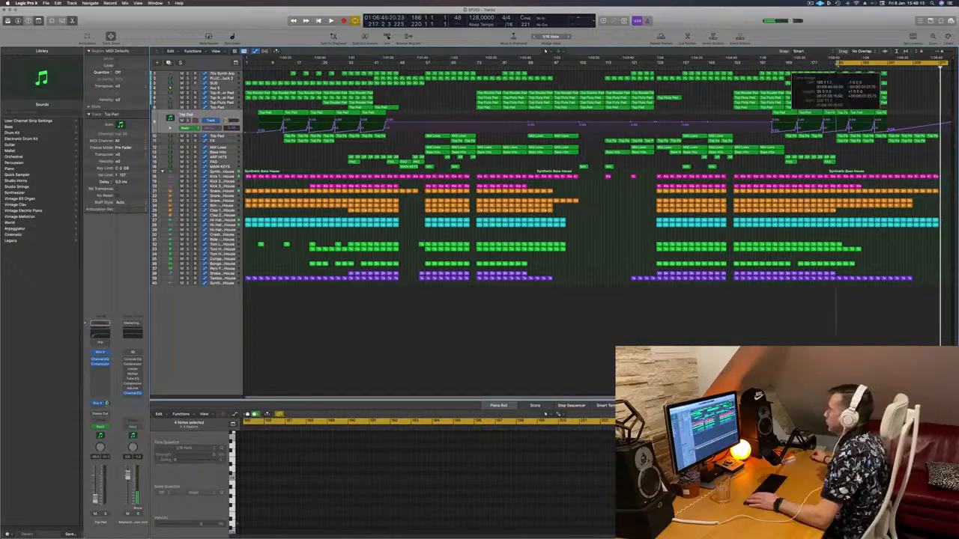
key("Return")
key("space")
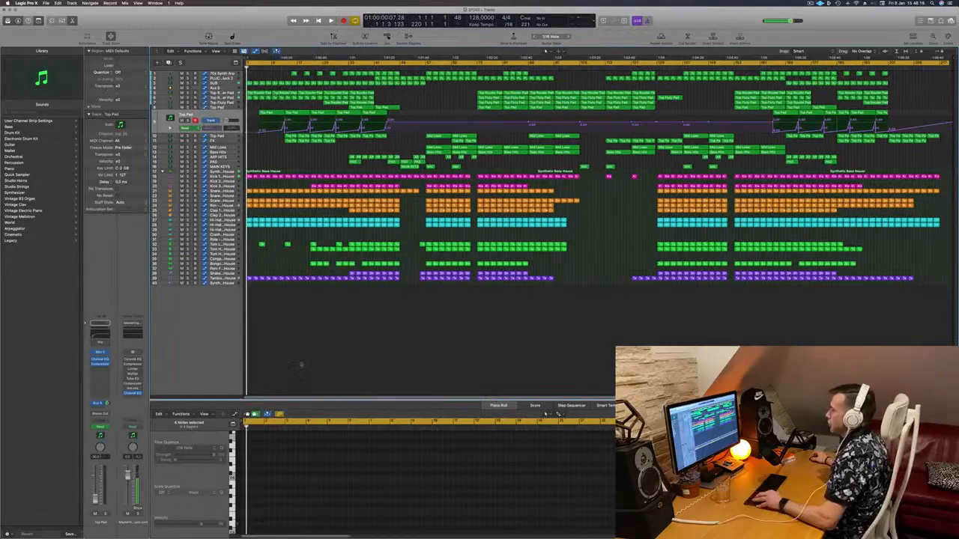
Step: Enlarge the track rows and examine the Aux 5 track's automation across the arrangement
key("super+Down")
key("super+Down")
key("super+Down")
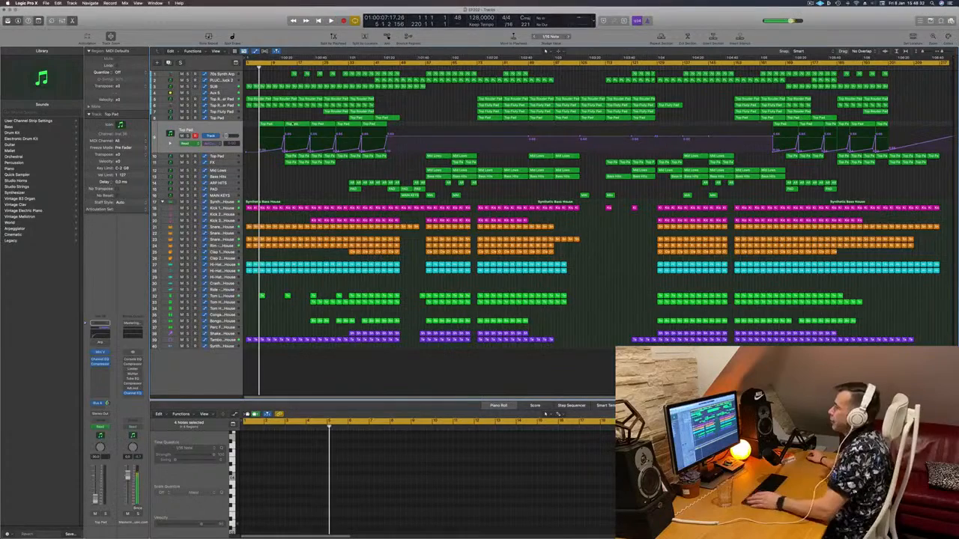
scroll(248, 126, "up", 1)
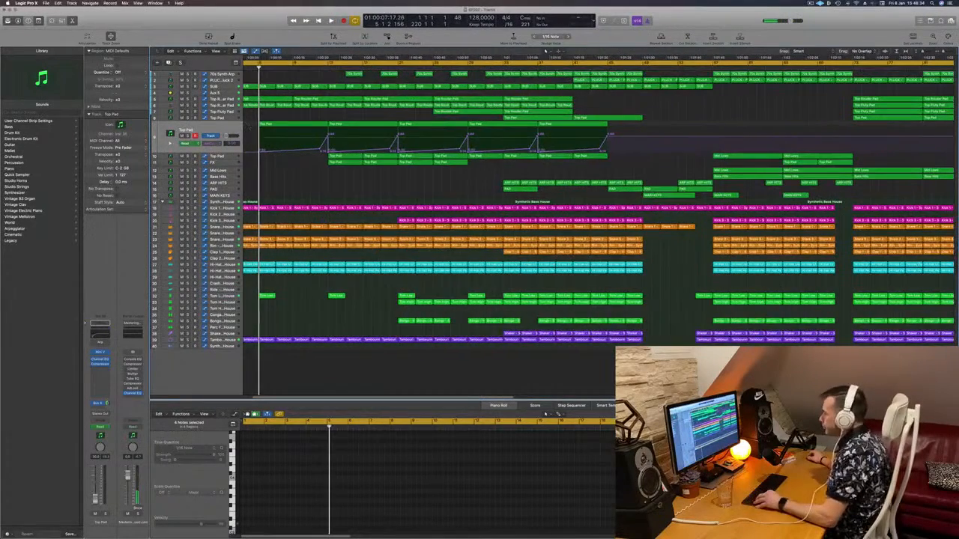
key("super+Left")
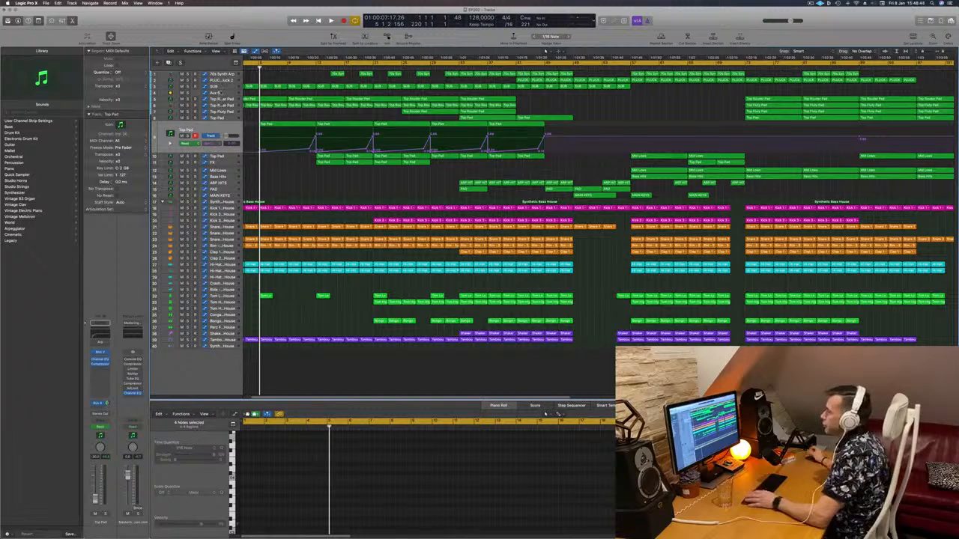
left_click(220, 93)
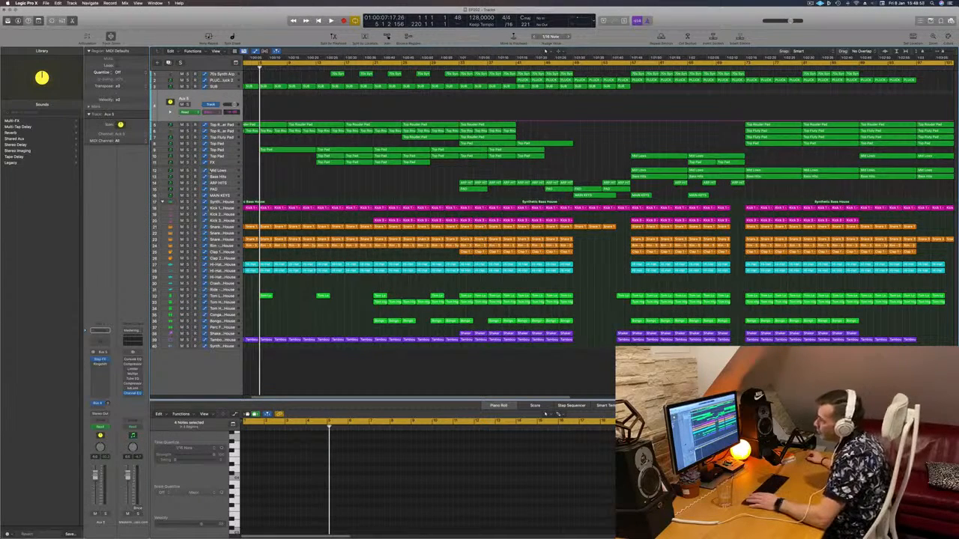
scroll(302, 186, "right", 10)
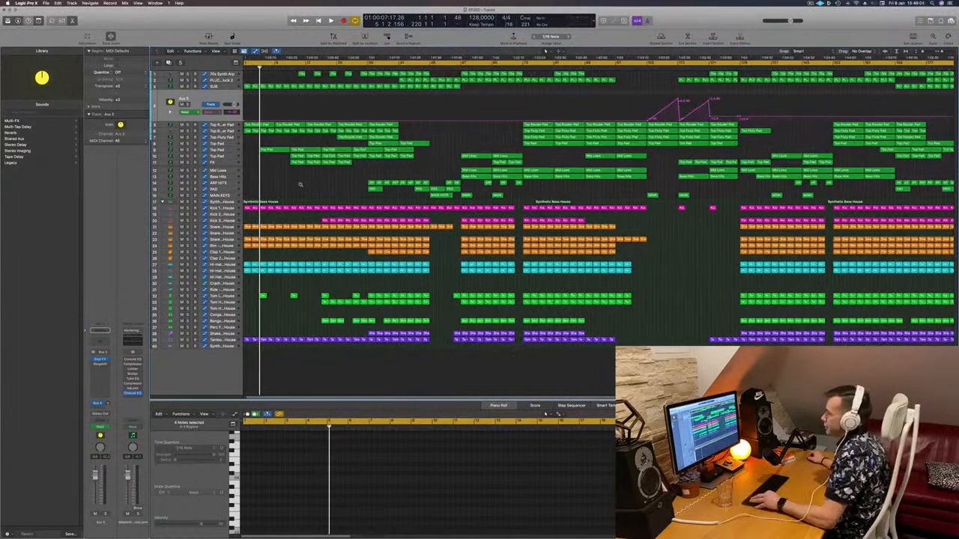
Step: Play the song again from the start with the whole arrangement in view
scroll(300, 186, "down", 2)
key("Return")
key("space")
key("Return")
Step: Cut the half bar before bar 5 out of both Top Rouder Pad tracks, splitting the crossing notes, and replay from the start
scroll(300, 186, "up", 2)
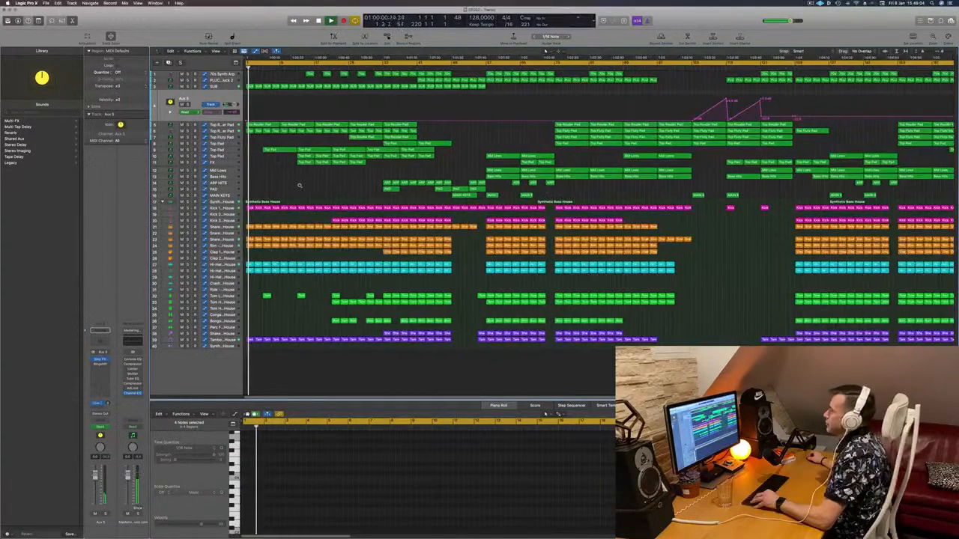
scroll(299, 186, "up", 6)
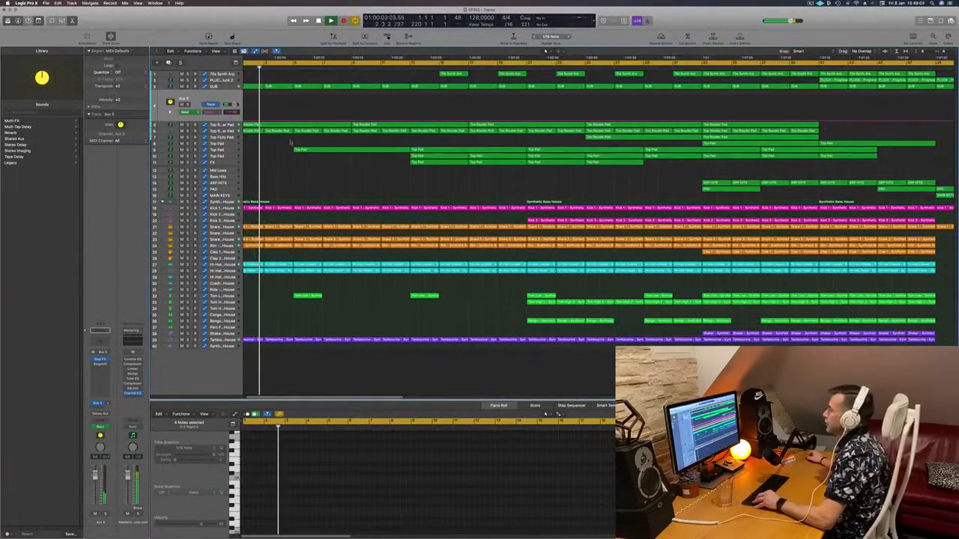
scroll(294, 142, "up", 2)
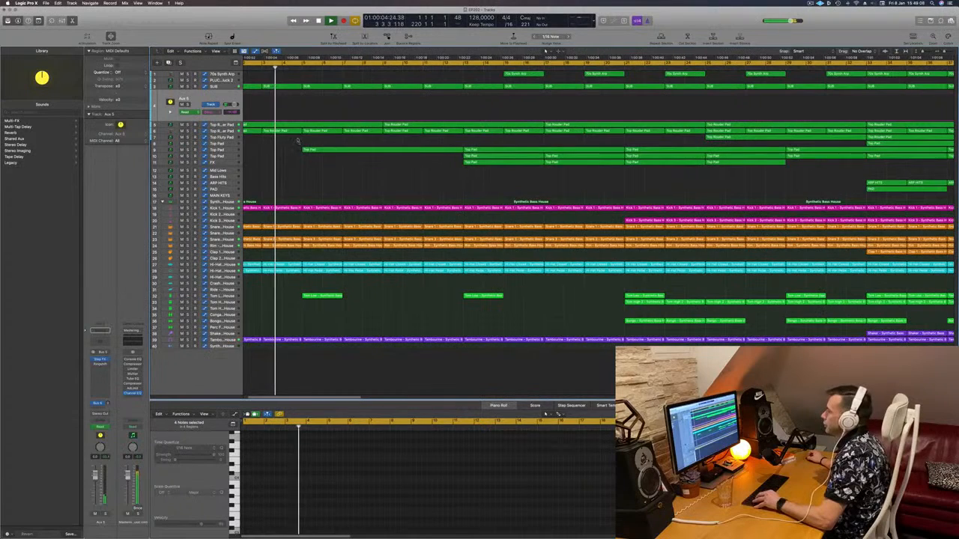
left_click_drag(294, 125, 304, 137)
key("Delete")
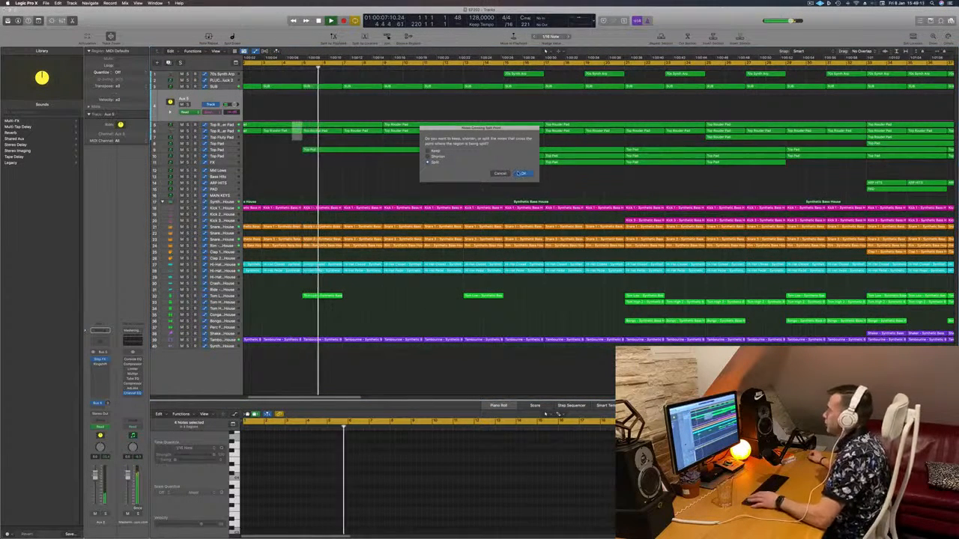
left_click(520, 173)
key("Return")
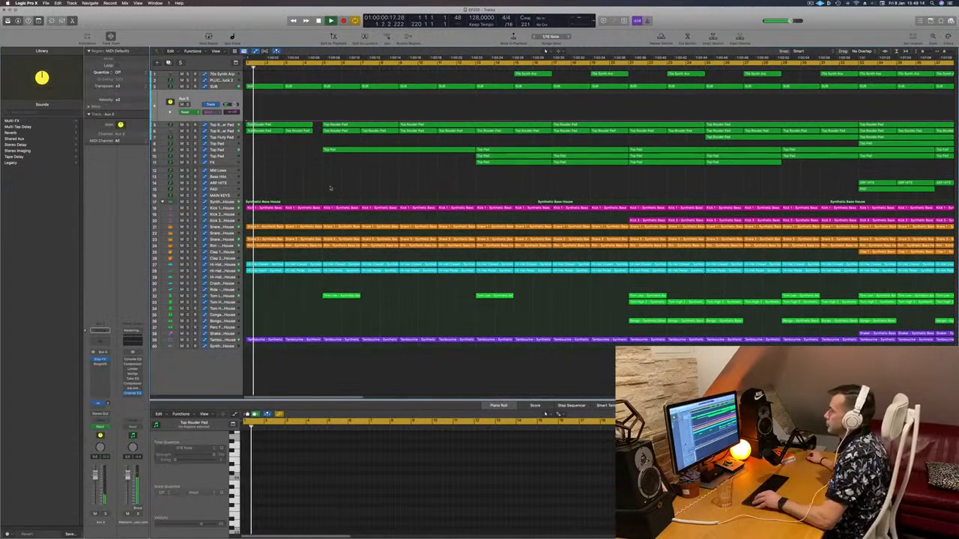
Step: Cut the last beat before bar 5 out of the two hi-hat tracks and the Tambourine track
key("super+Right")
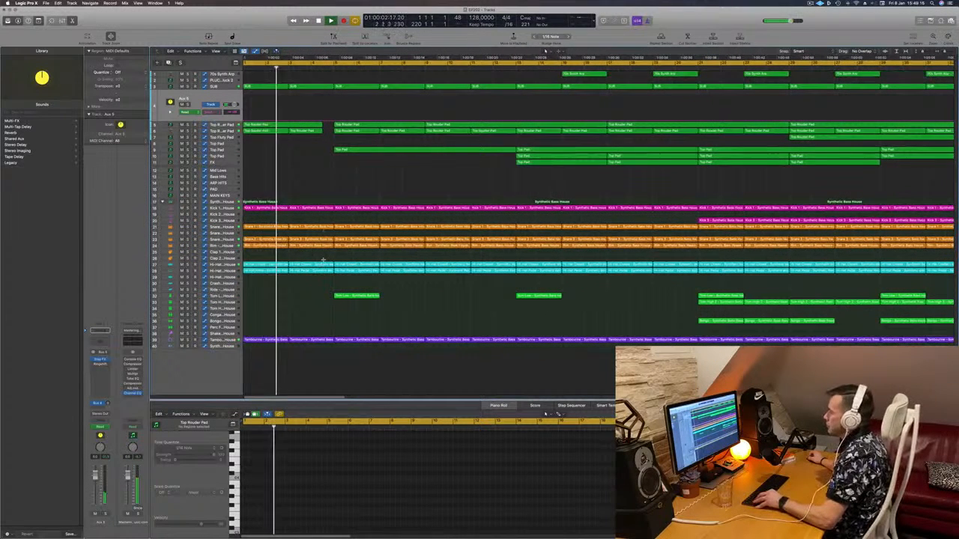
left_click_drag(327, 345, 331, 345)
key("Delete")
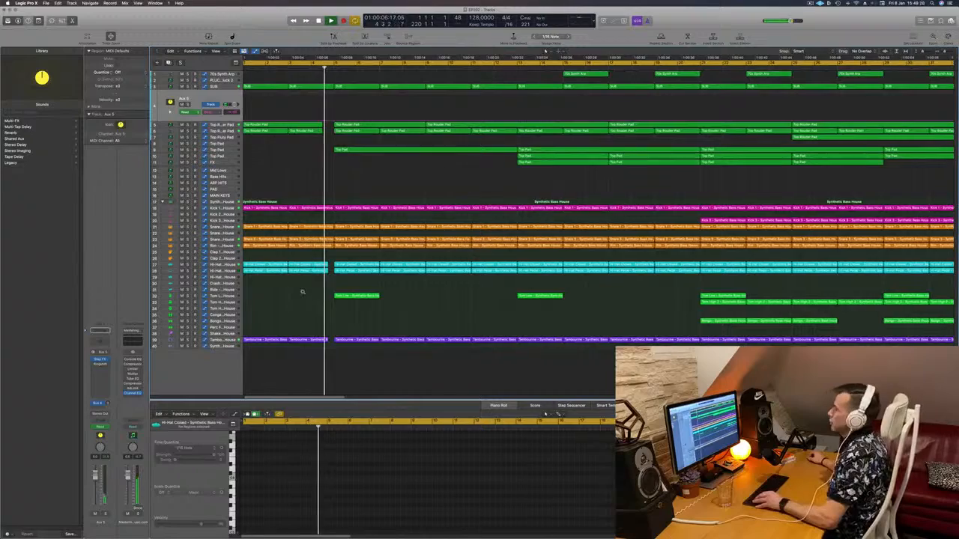
Step: Replay the opening from the start to check the hi-hat and tambourine gap before bar 5
key("super+Right")
key("super+Left")
key("super+Left")
key("super+Left")
key("super+Left")
key("super+Left")
key("super+Left")
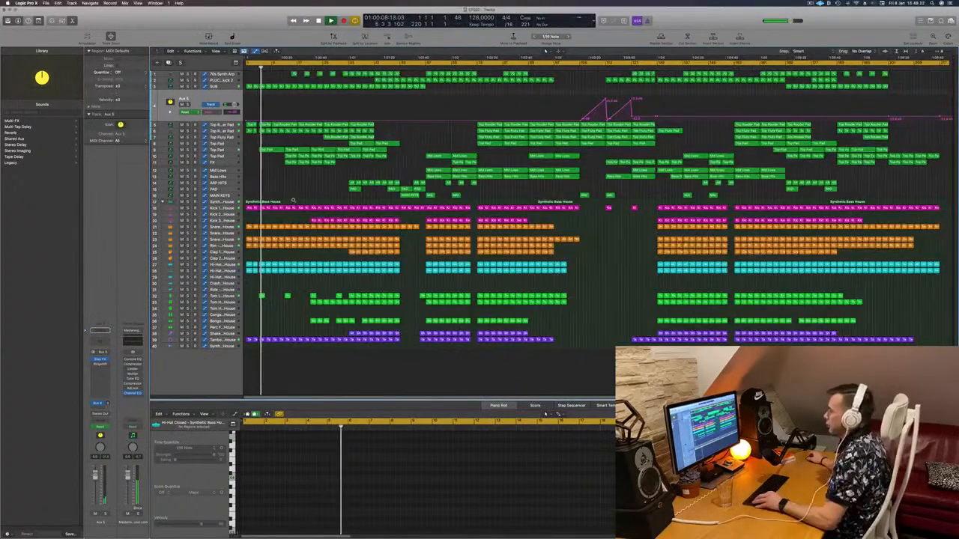
key("super+Right")
key("super+Right")
key("super+Right")
key("super+Right")
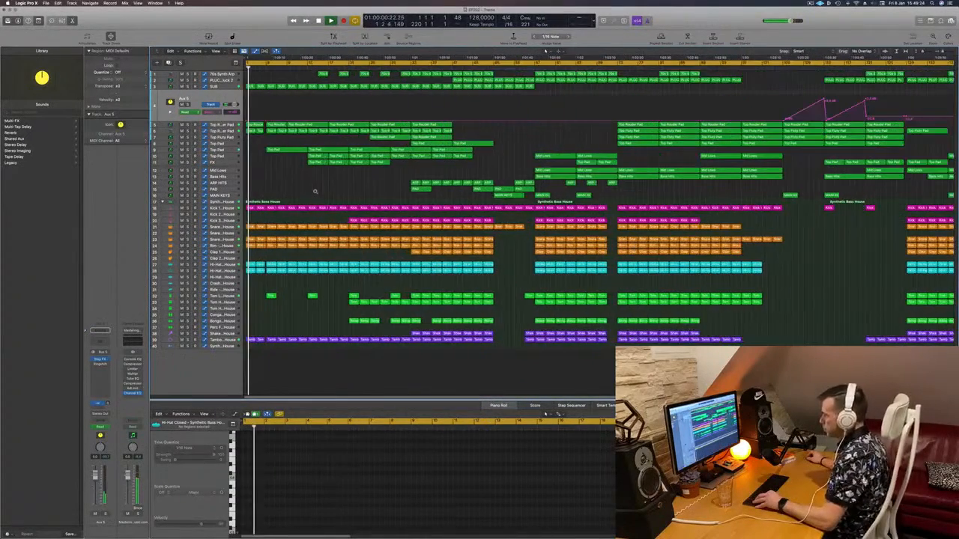
key("super+Right")
key("super+Right")
key("super+Right")
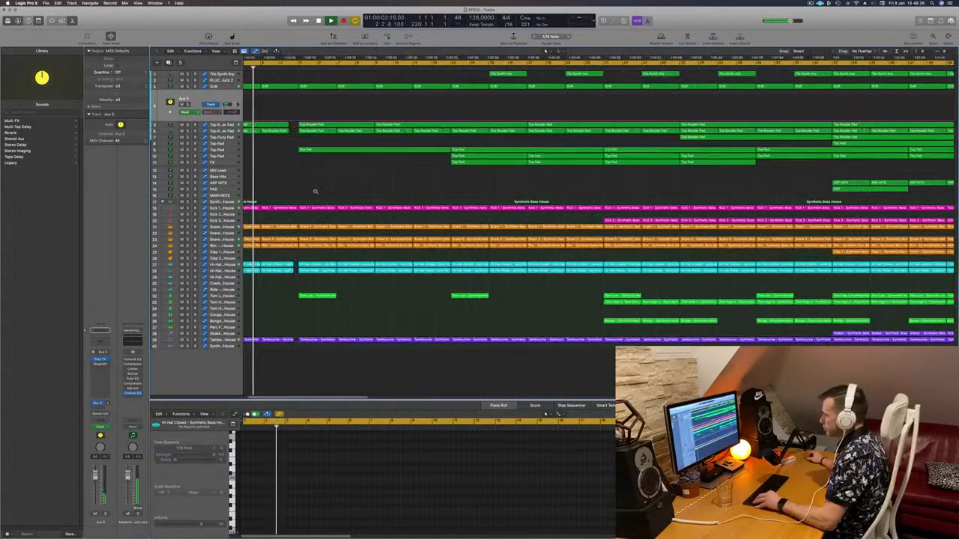
Step: Shorten the two hi-hat regions and the Tambourine region before bar 5 to end with the Top Rouder Pad regions, and replay from the start
left_click_drag(323, 268, 316, 287)
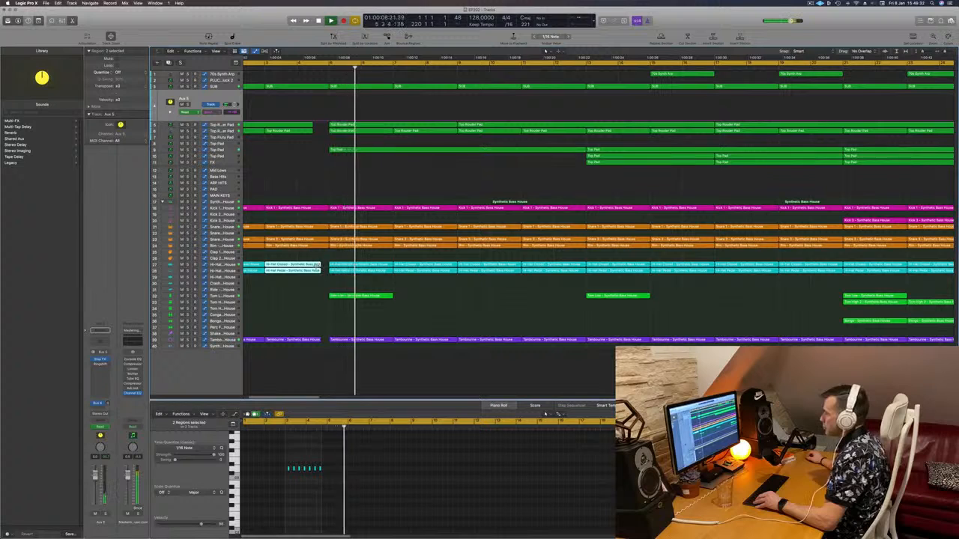
key("Return")
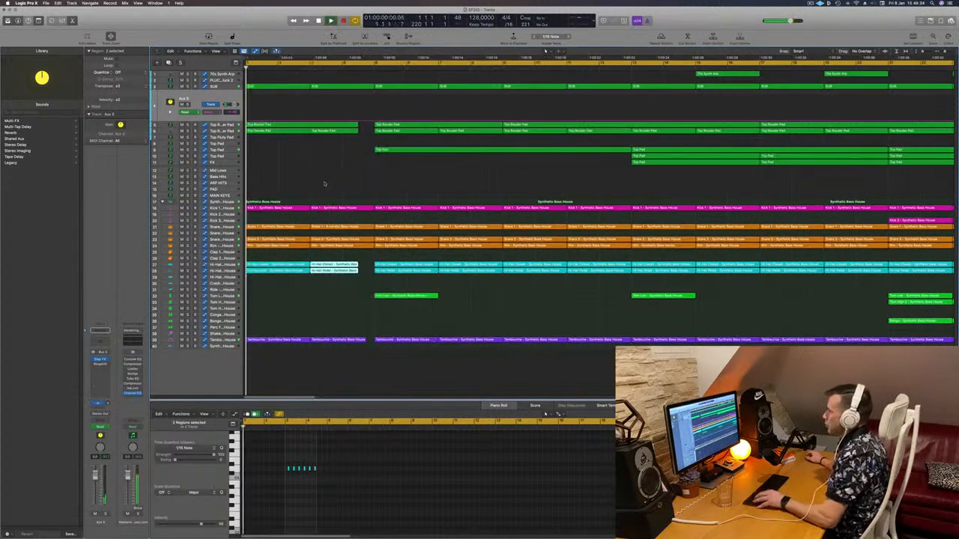
key("super+Left")
left_click(321, 340)
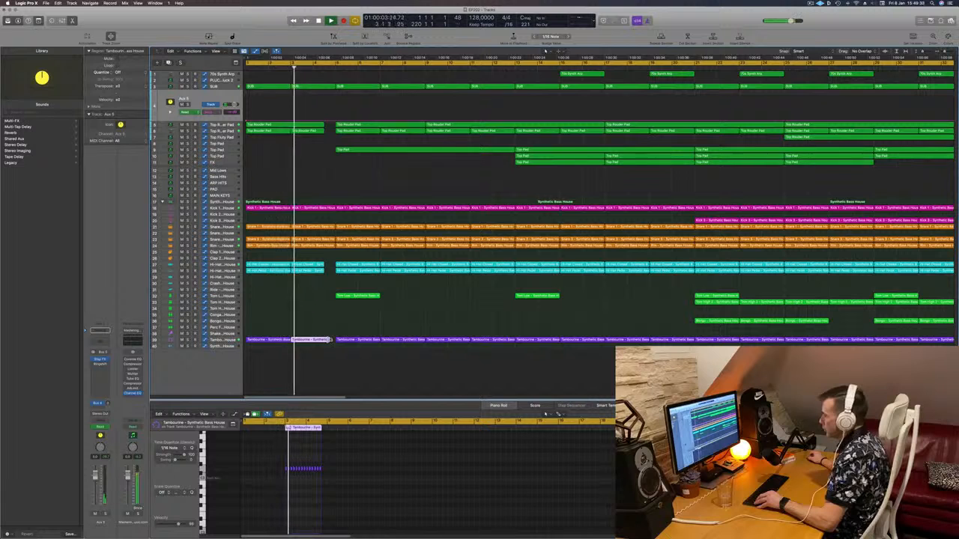
left_click_drag(328, 342, 324, 341)
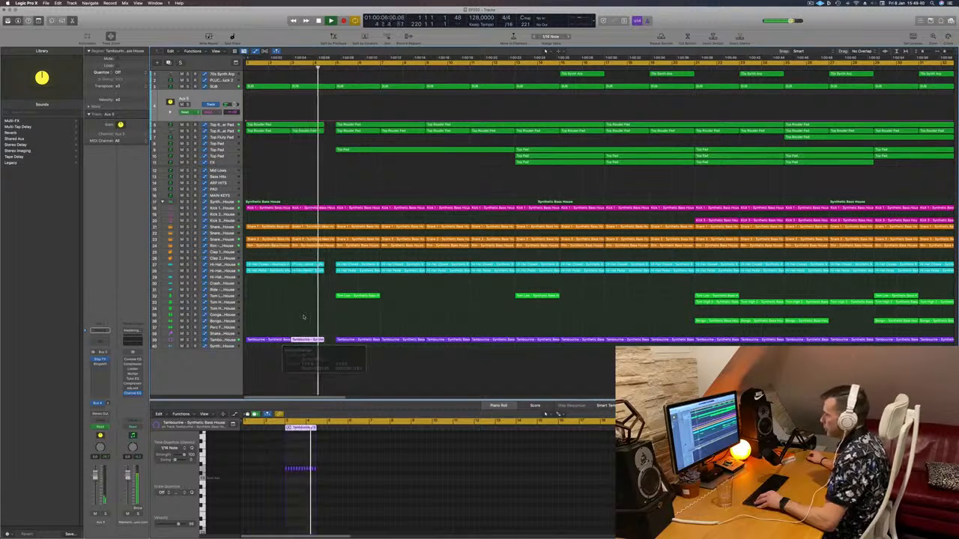
key("super+Left")
scroll(303, 317, "down", 4)
scroll(312, 320, "up", 3)
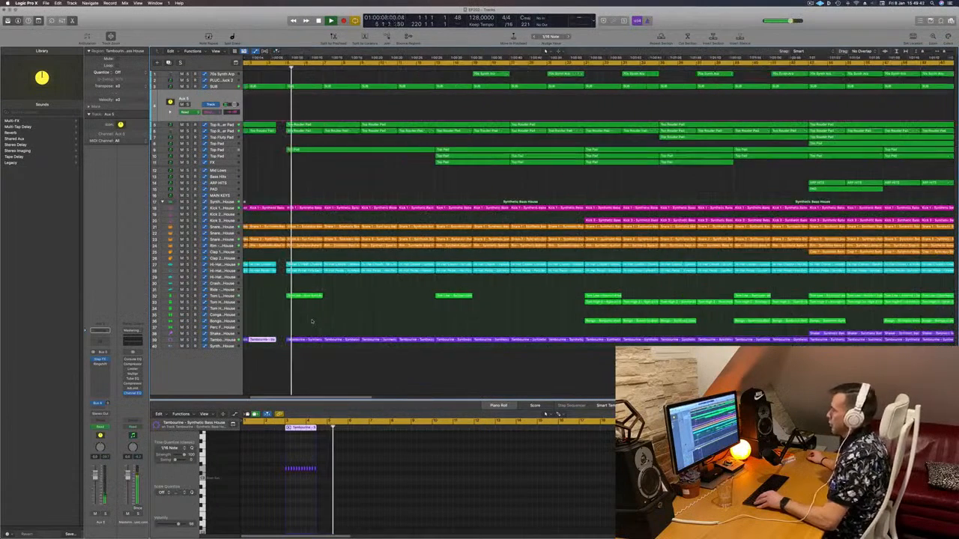
scroll(313, 315, "right", 2)
scroll(322, 227, "left", 2)
key("Return")
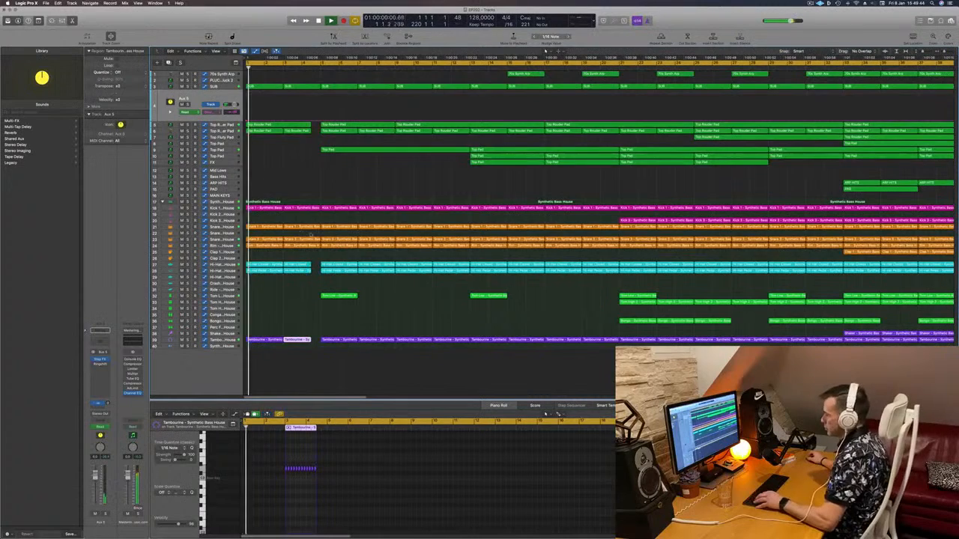
Step: Cut the half bar before bar 5 out of the kick, snare and rim tracks
scroll(315, 229, "up", 2)
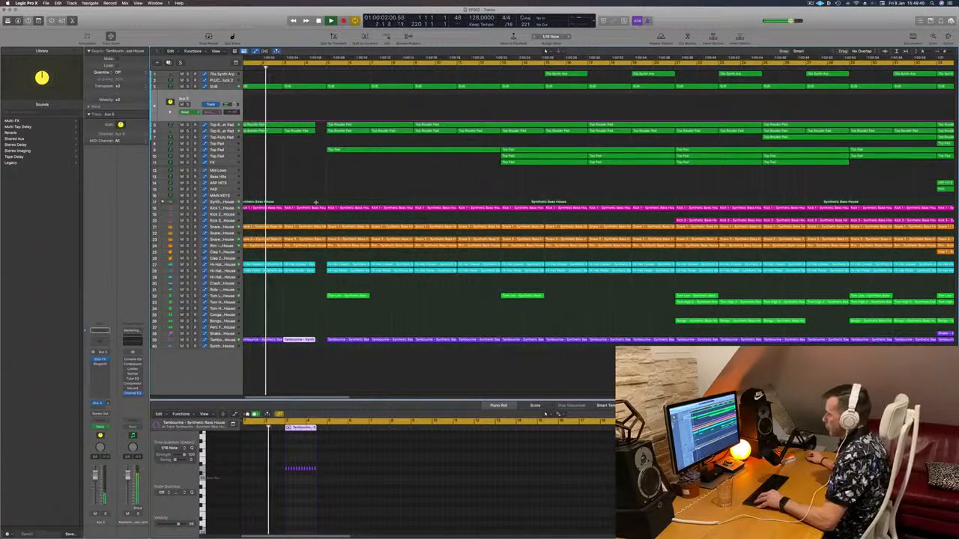
left_click_drag(318, 201, 323, 264)
key("Delete")
left_click(313, 209)
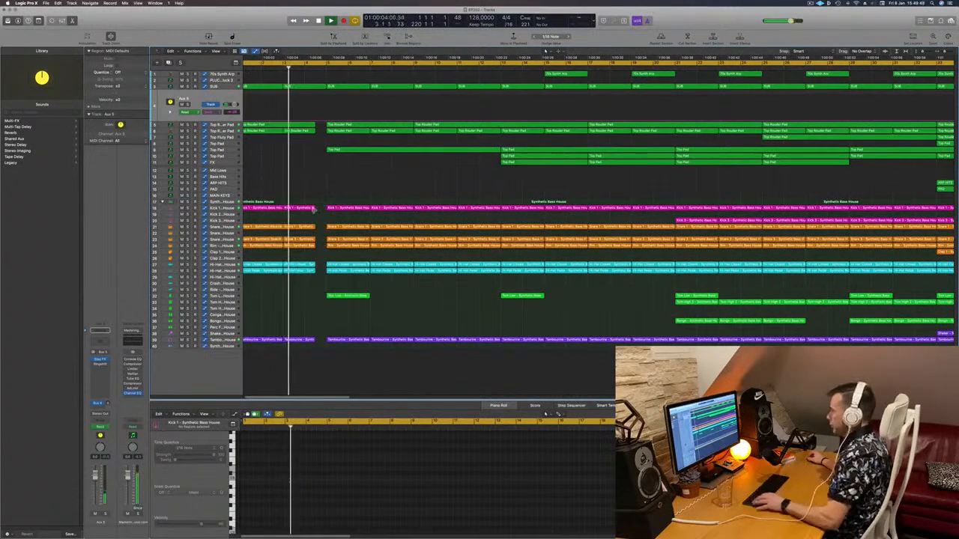
Step: Replay the opening from the start to check the full break before bar 5 within the wider arrangement
scroll(305, 202, "down", 4)
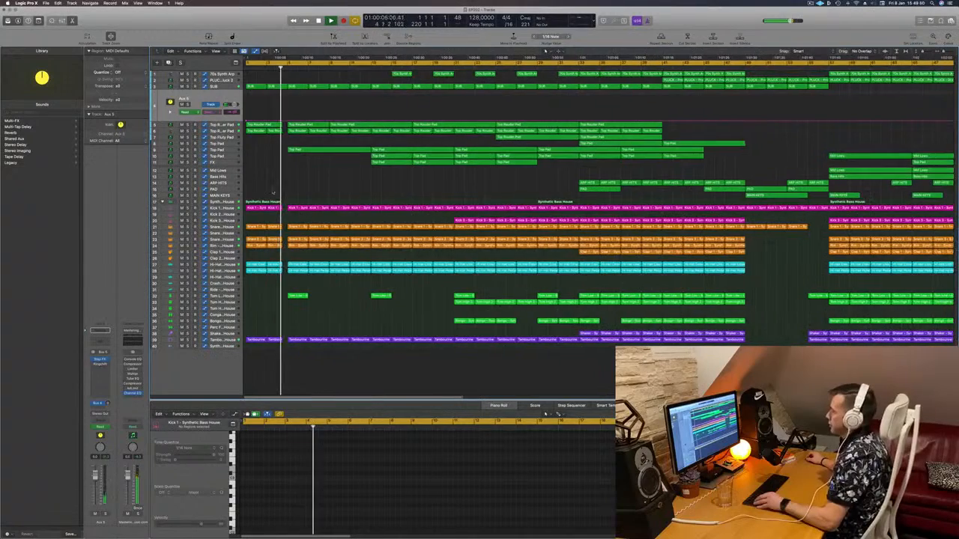
scroll(297, 194, "up", 3)
scroll(298, 193, "down", 2)
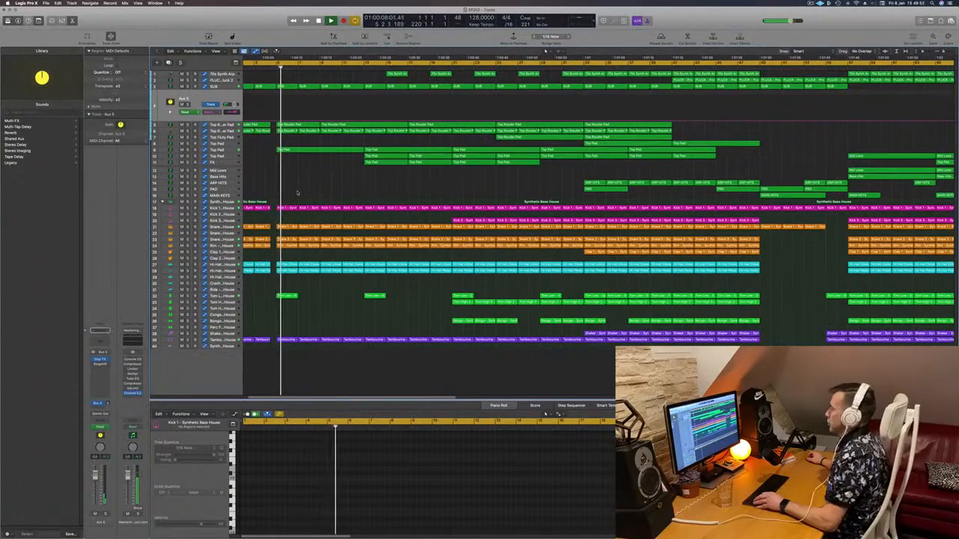
scroll(256, 161, "up", 1)
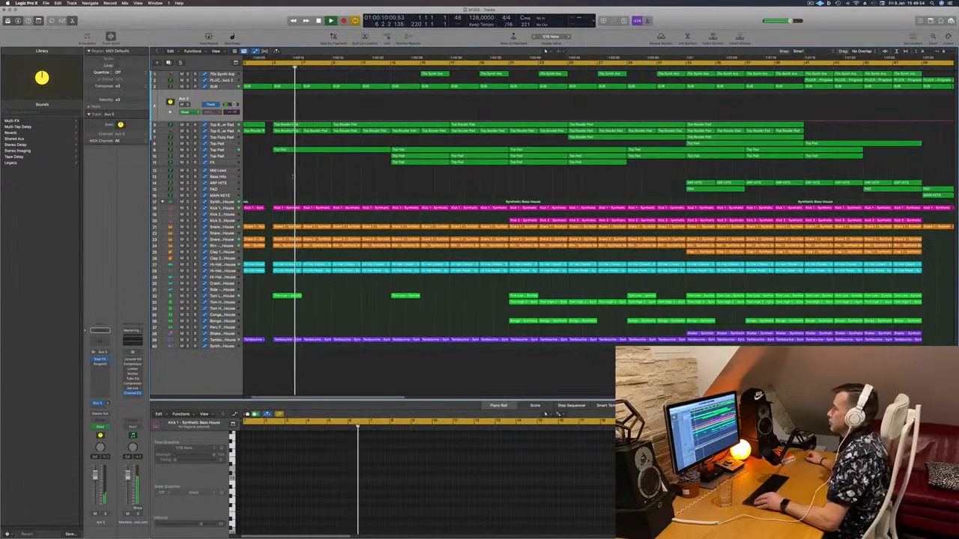
scroll(316, 195, "down", 1)
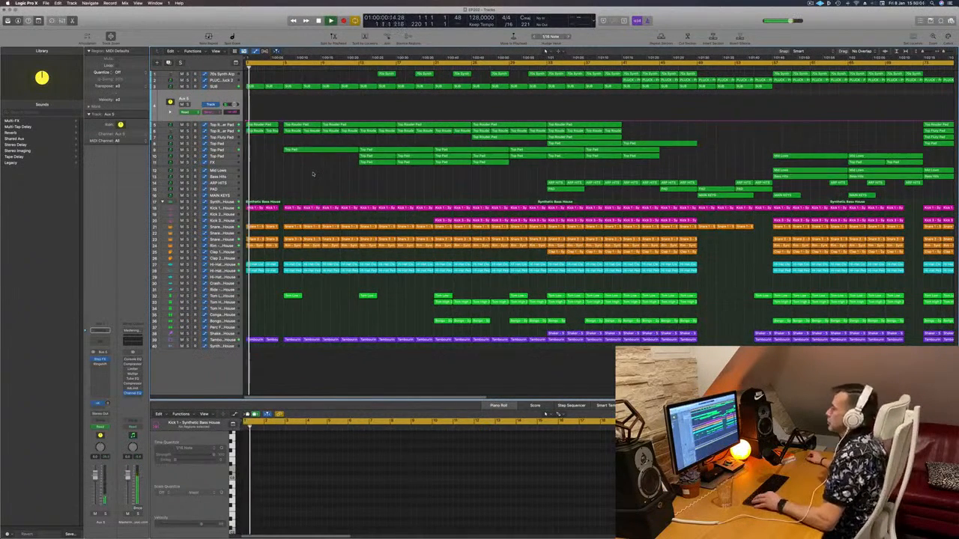
scroll(313, 173, "up", 1)
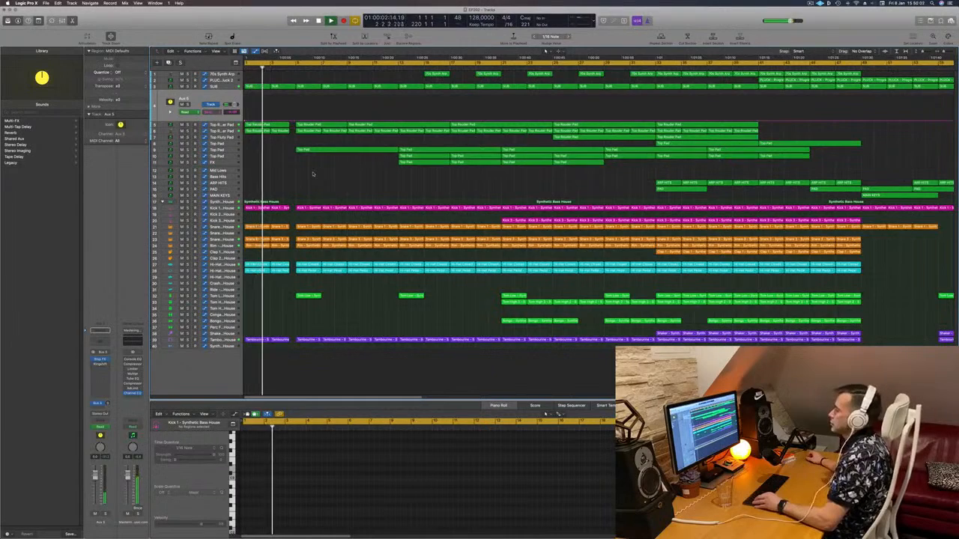
scroll(322, 180, "up", 1)
scroll(331, 181, "down", 5)
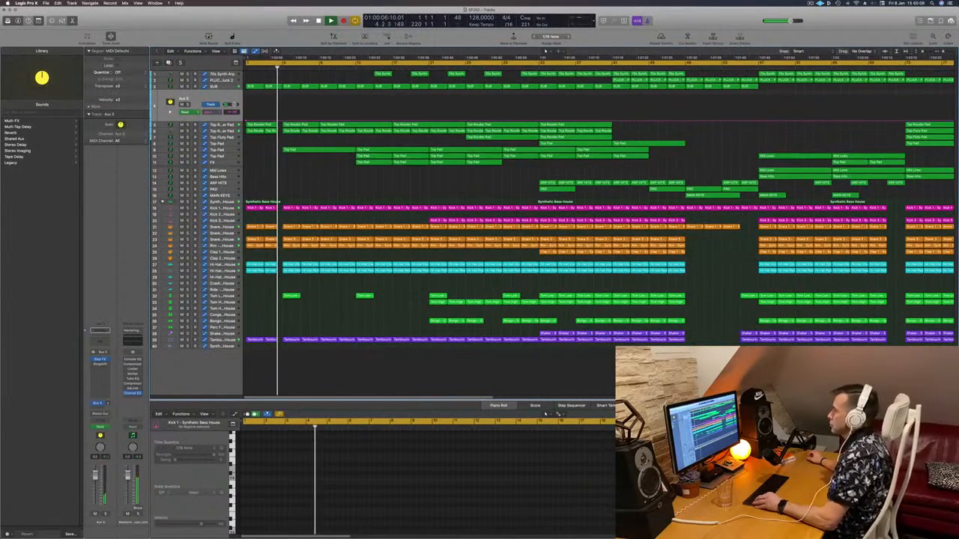
scroll(332, 179, "down", 2)
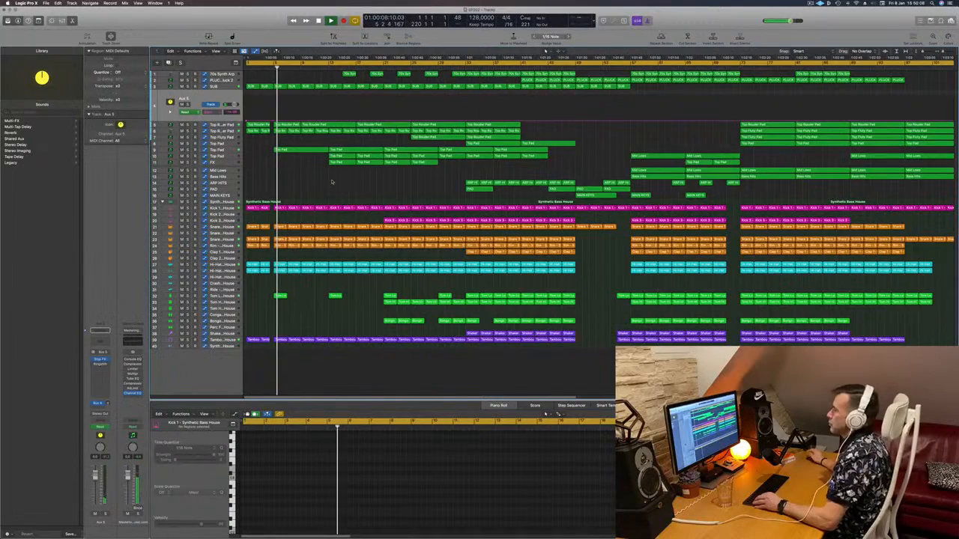
scroll(331, 181, "down", 2)
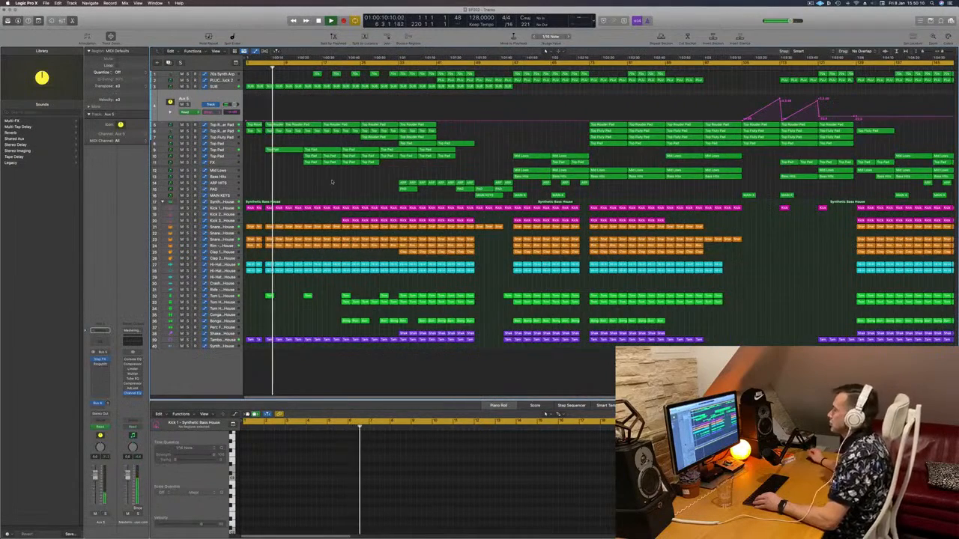
scroll(331, 181, "down", 3)
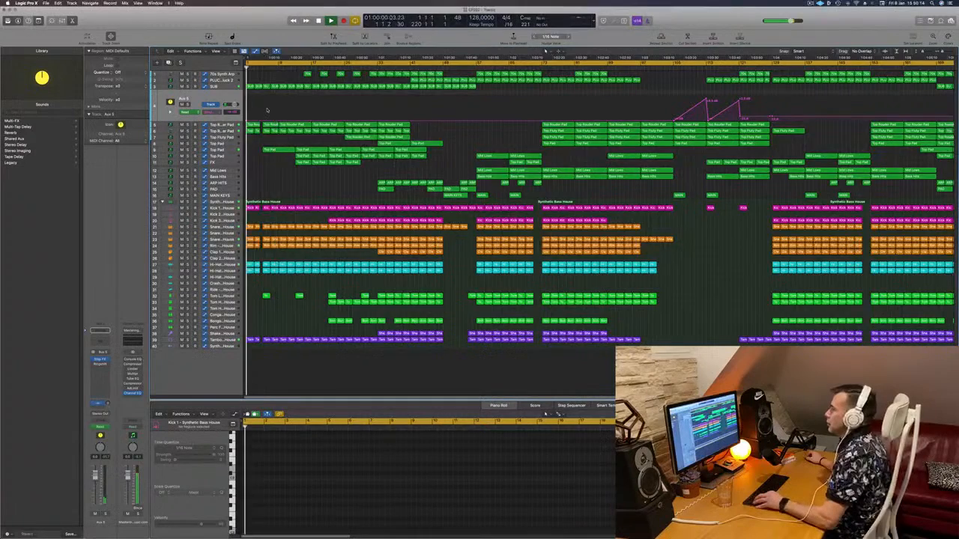
Step: Raise the Aux 5 automation to a peak at bar 5 between bars 1 and 9 while playing from the start
scroll(267, 110, "up", 5)
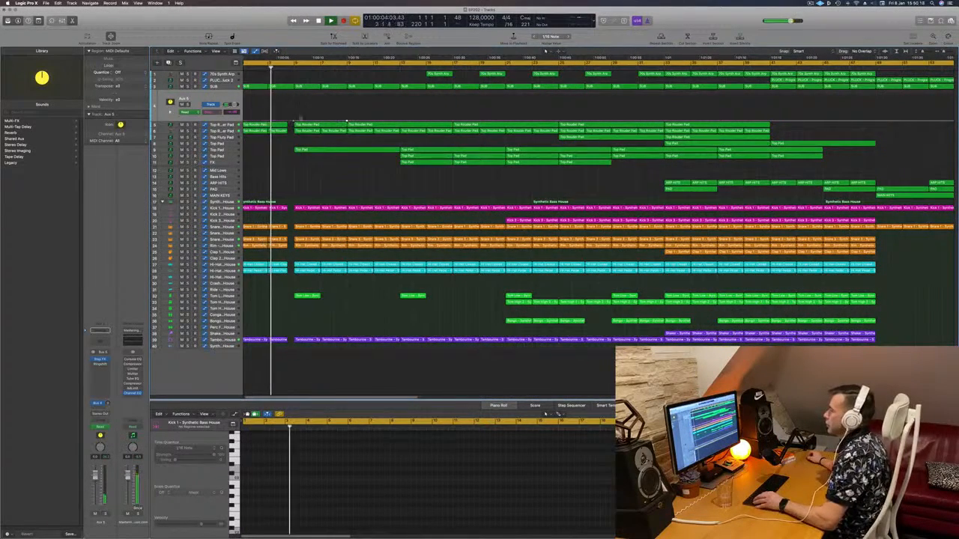
key("Return")
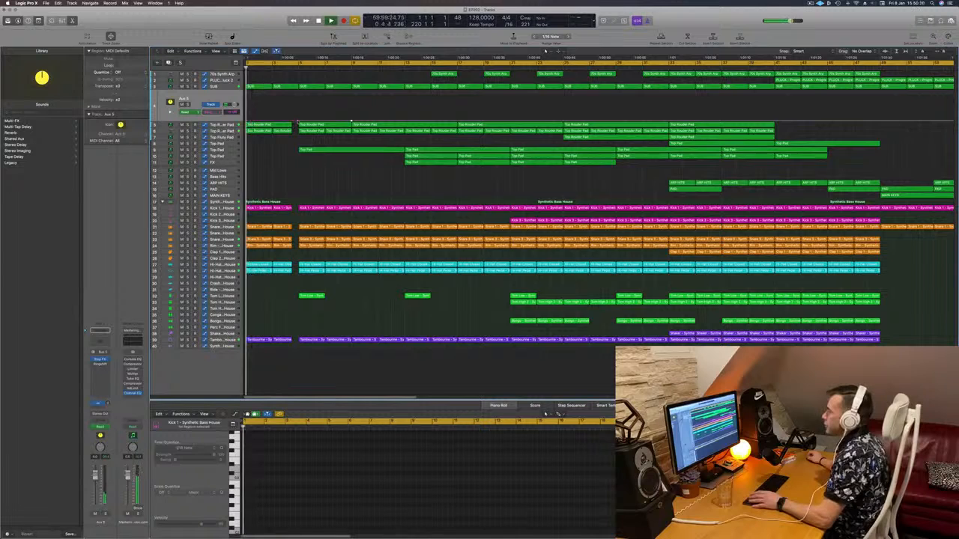
left_click_drag(297, 122, 297, 119)
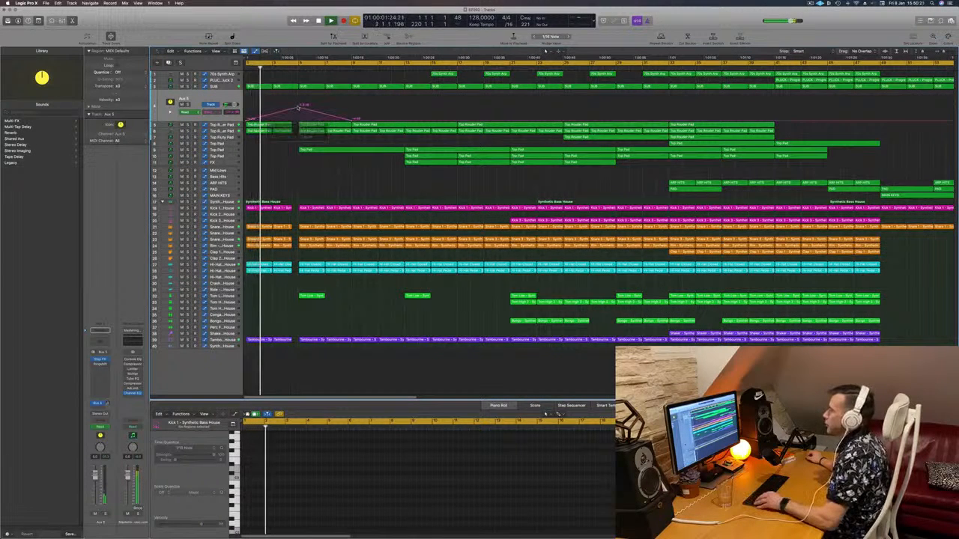
key("super+Left")
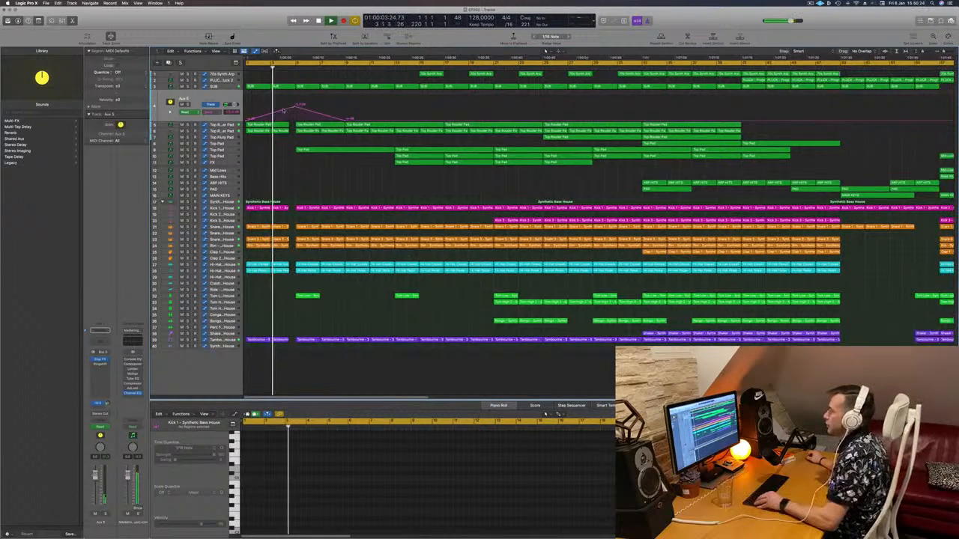
key("super+Left")
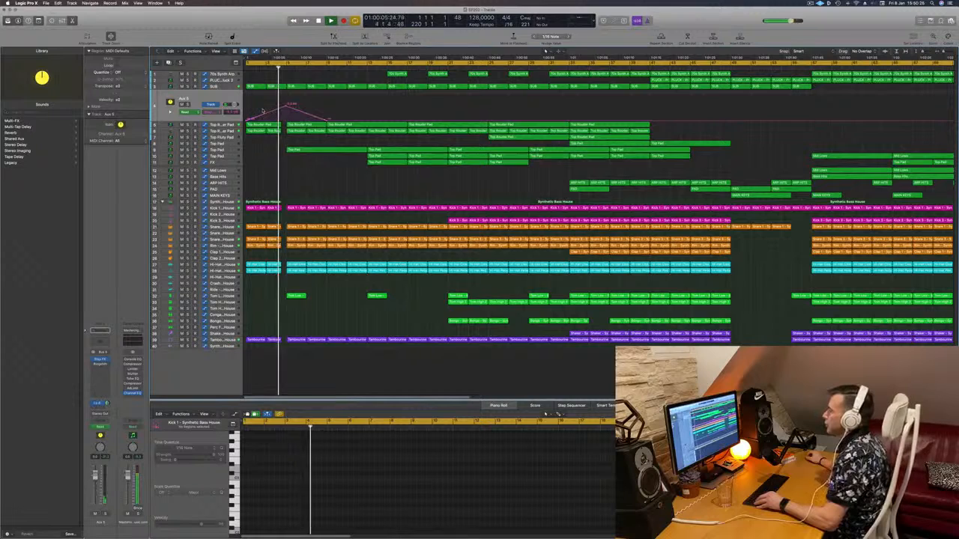
key("super+Left")
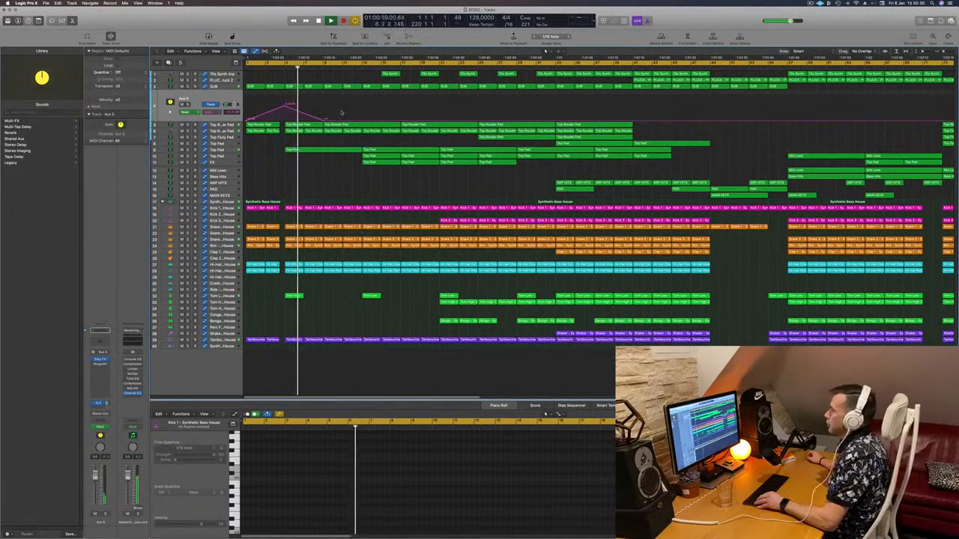
Step: Audition Aux 5 soloed from the start while viewing its send channel Aux 4, and turn the solo off
key("Return")
key("ctrl+s")
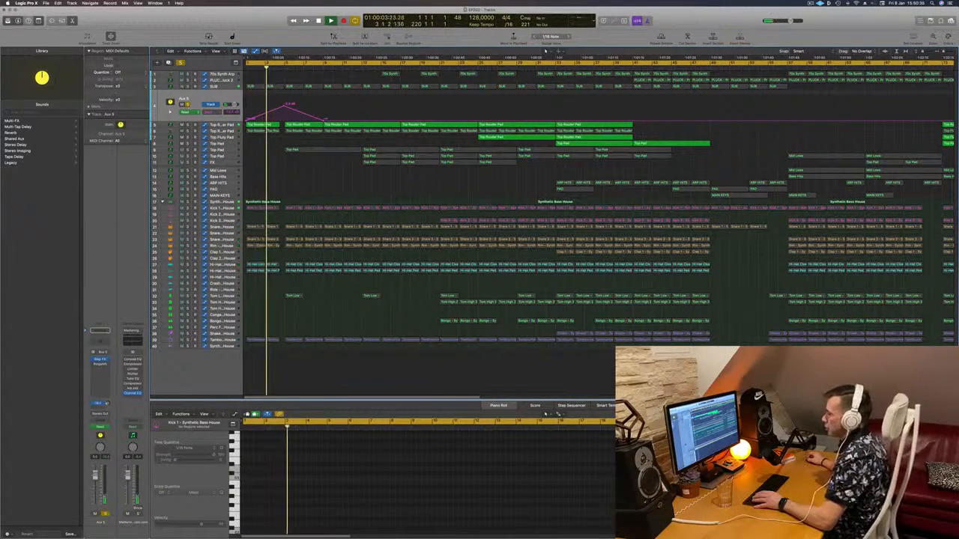
left_click(99, 404)
left_click(104, 329)
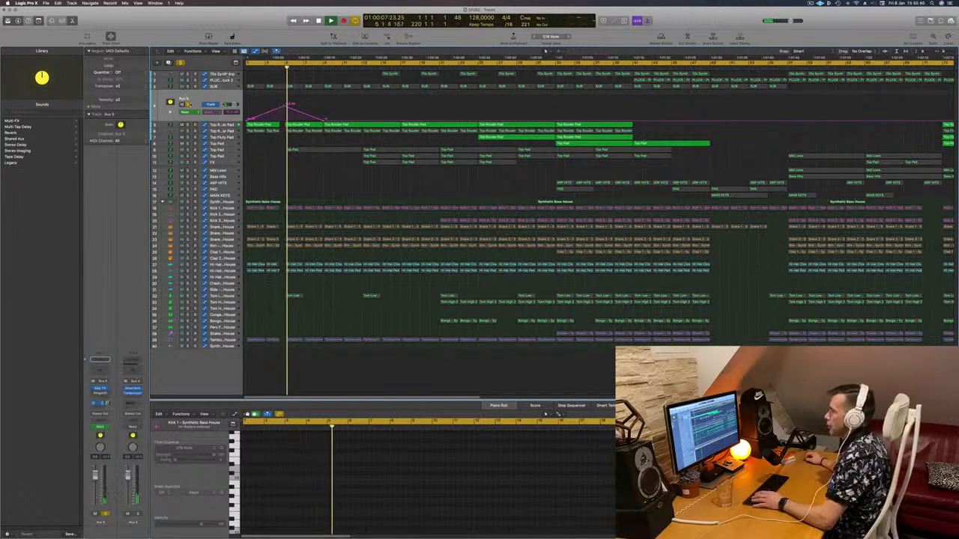
key("ctrl+s")
key("Return")
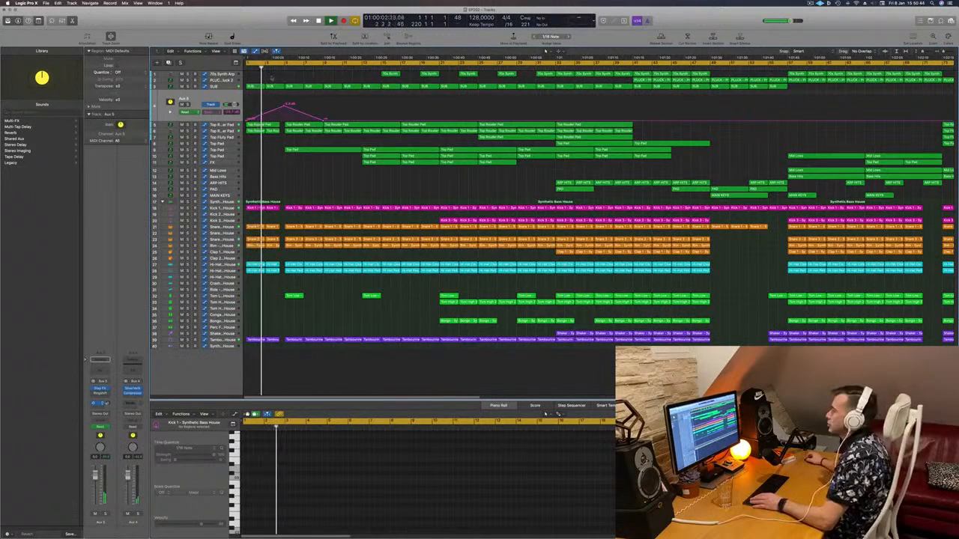
Step: Raise the Aux 5 automation peak at bar 5 slightly higher and replay from the start
left_click_drag(281, 107, 284, 100)
key("super+Left")
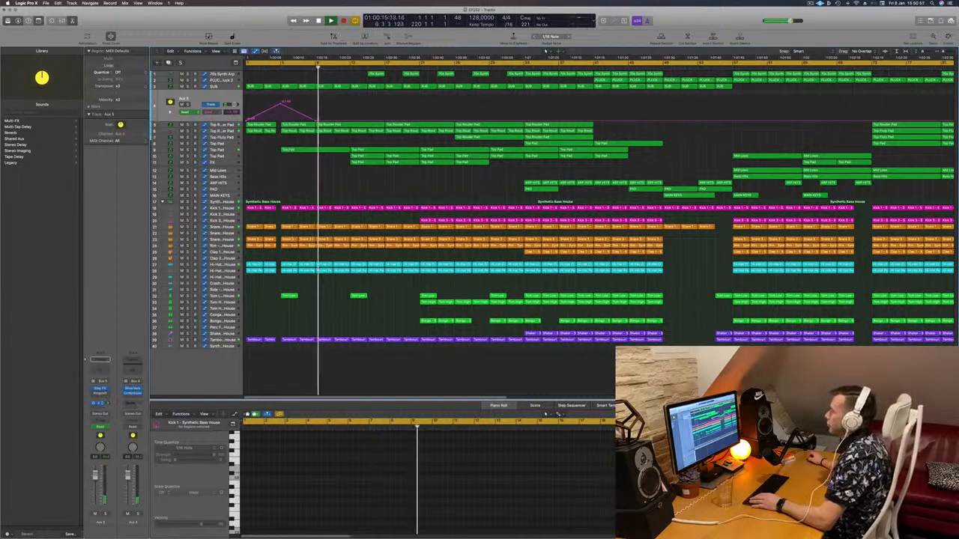
key("Return")
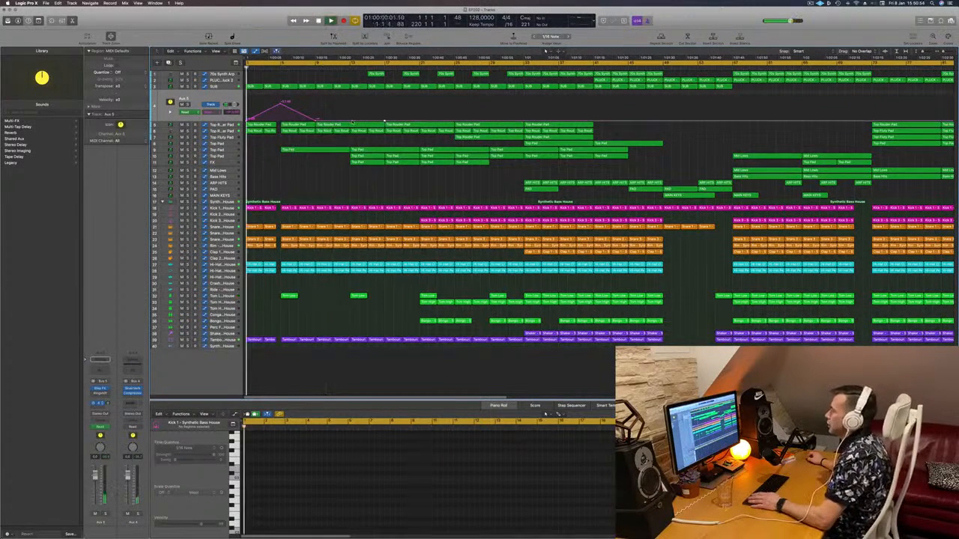
Step: Add a second Aux 5 automation peak at bar 13, between bars 9 and 17, and play from bar 9
left_click_drag(349, 121, 349, 107)
left_click(315, 65)
left_click(302, 173)
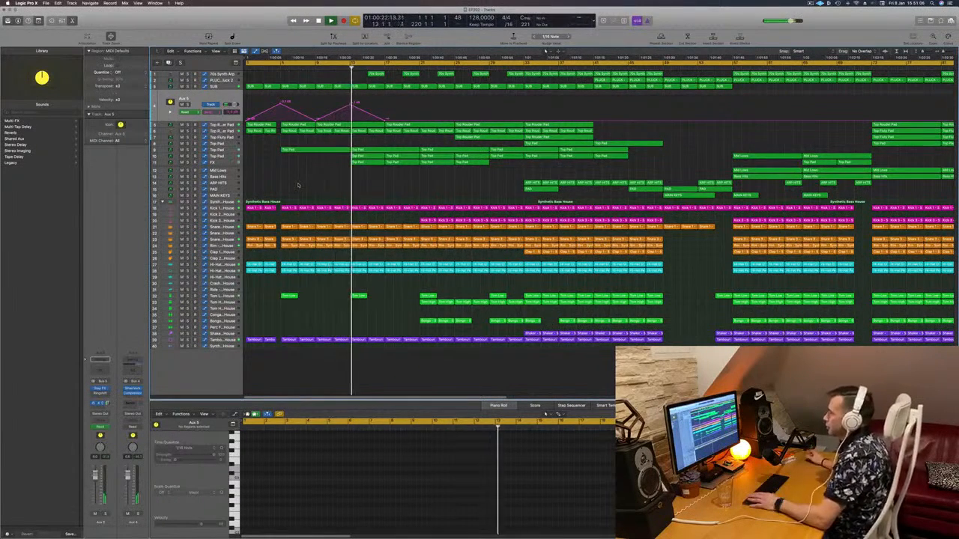
Step: Audition the Top Pad track above FX in solo, turn the solo off, and keep listening to the full mix
left_click(217, 155)
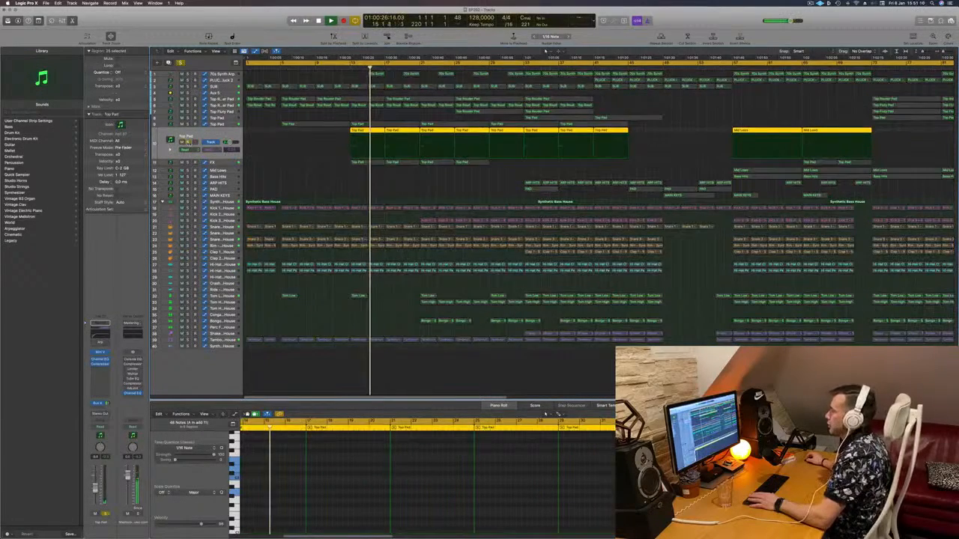
key("shift+super+a")
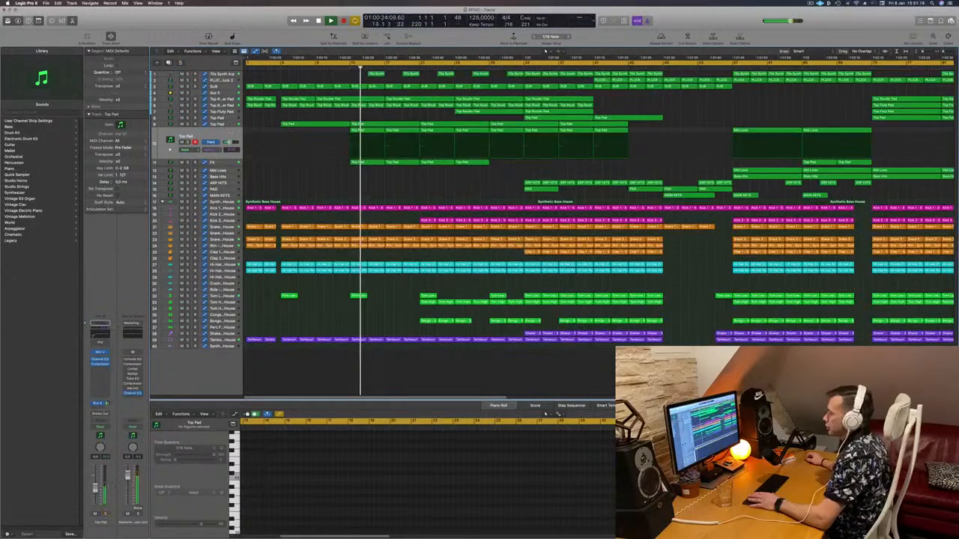
key("super+a")
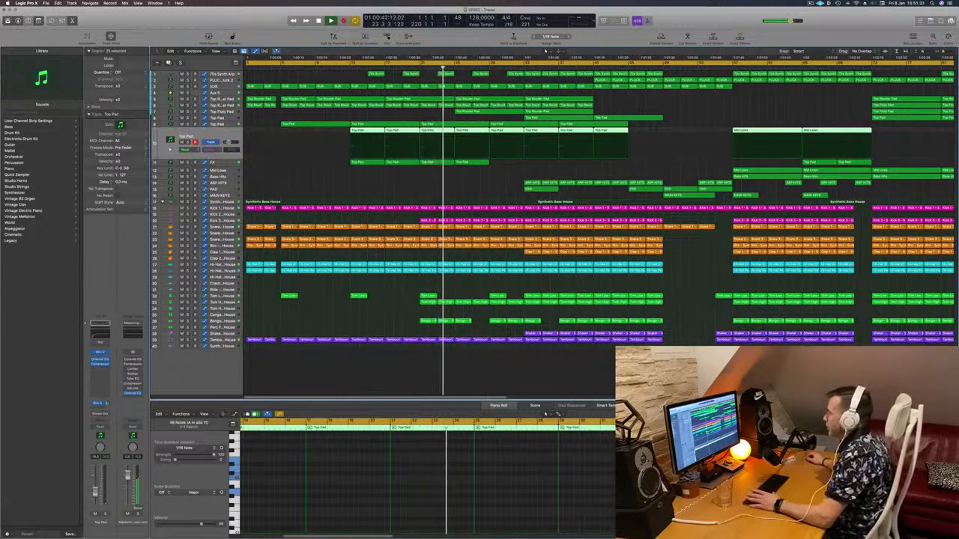
left_click(429, 195)
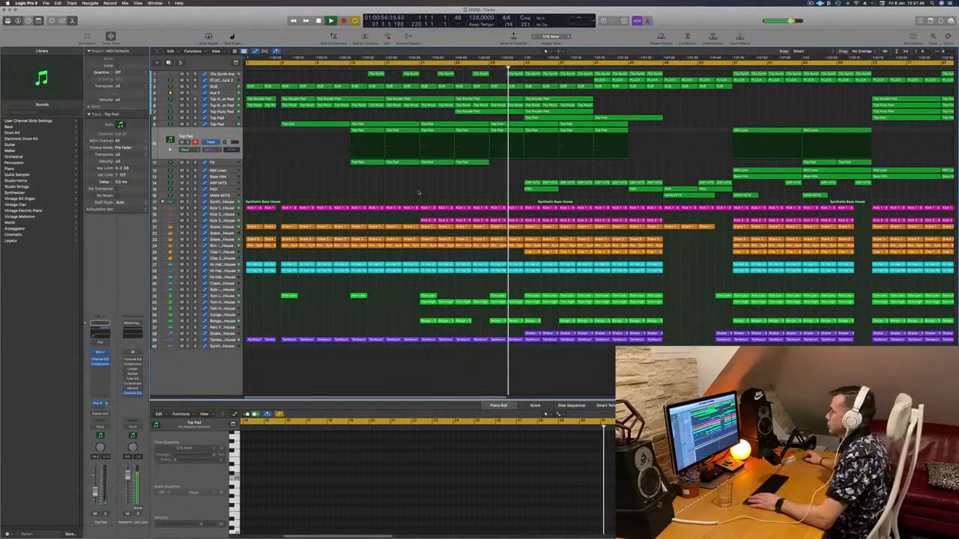
scroll(404, 189, "down", 2)
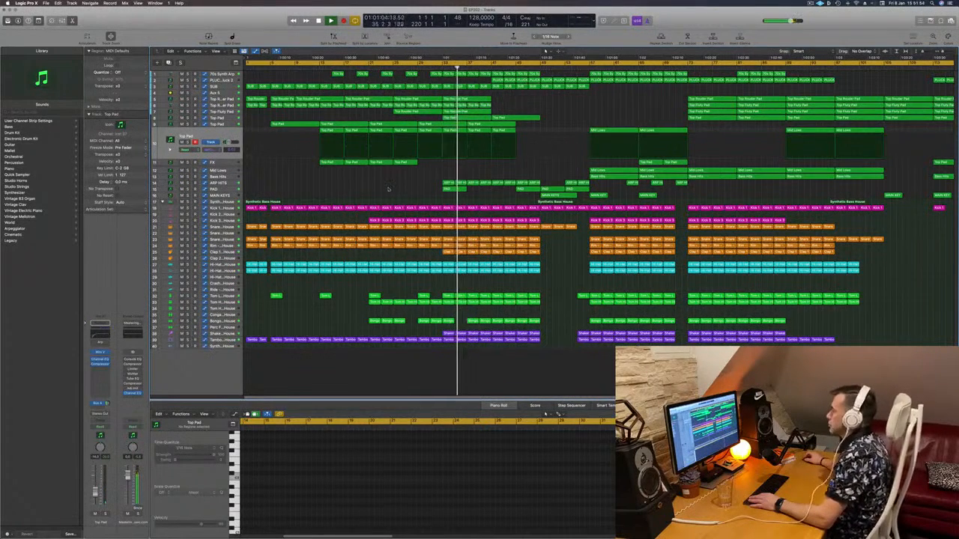
Step: Examine the 70s Synth Arp regions and their automation across the arrangement during playback
left_click(221, 74)
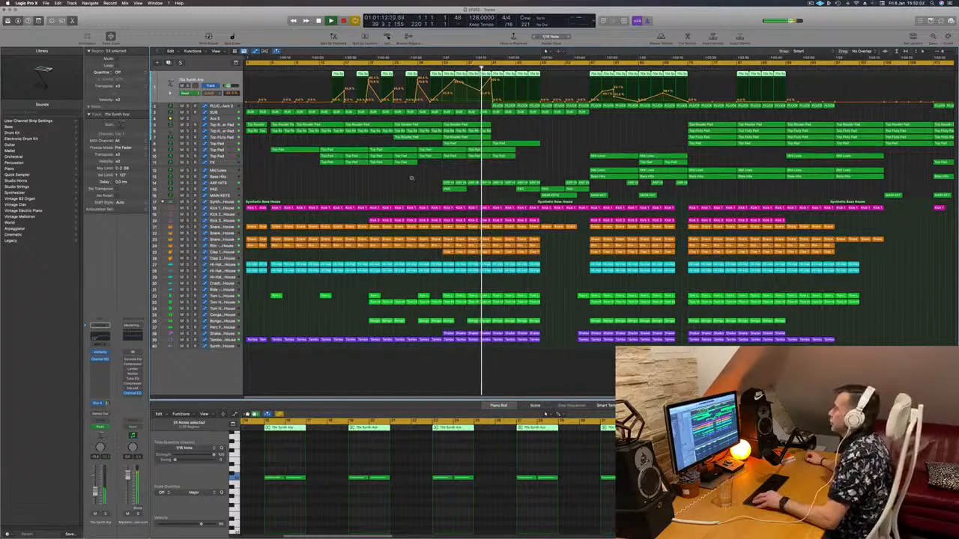
scroll(398, 184, "down", 3)
key("super+Left")
key("super+Left")
key("super+Right")
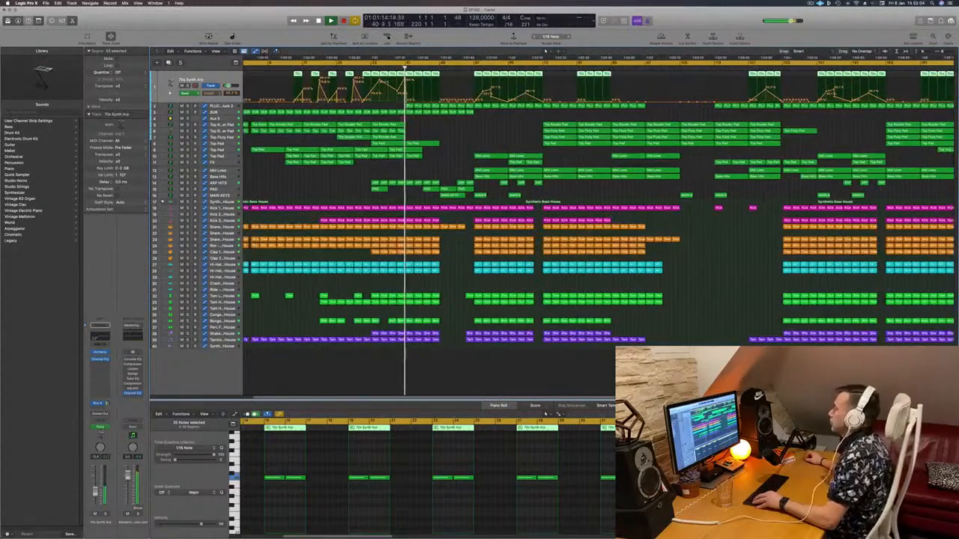
scroll(488, 147, "up", 1)
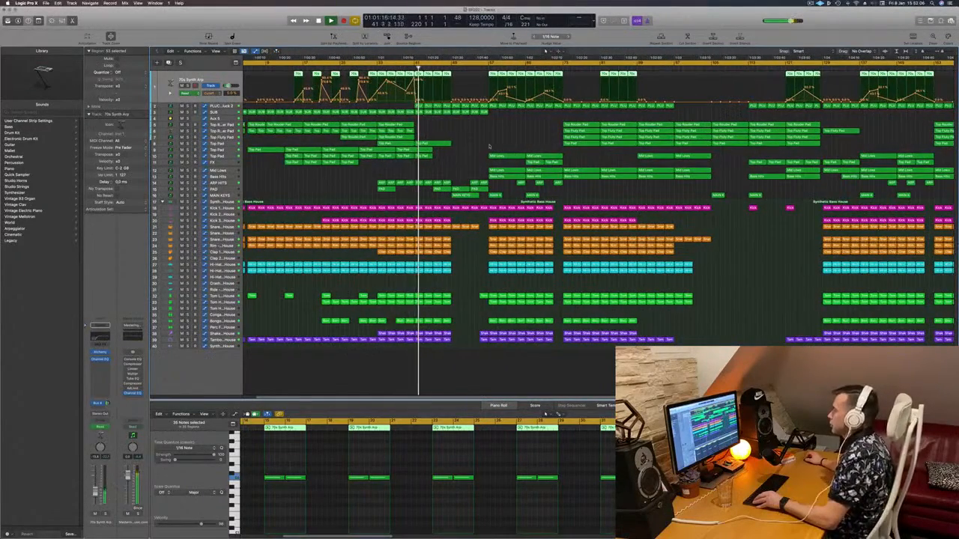
scroll(489, 145, "up", 2)
scroll(489, 146, "down", 2)
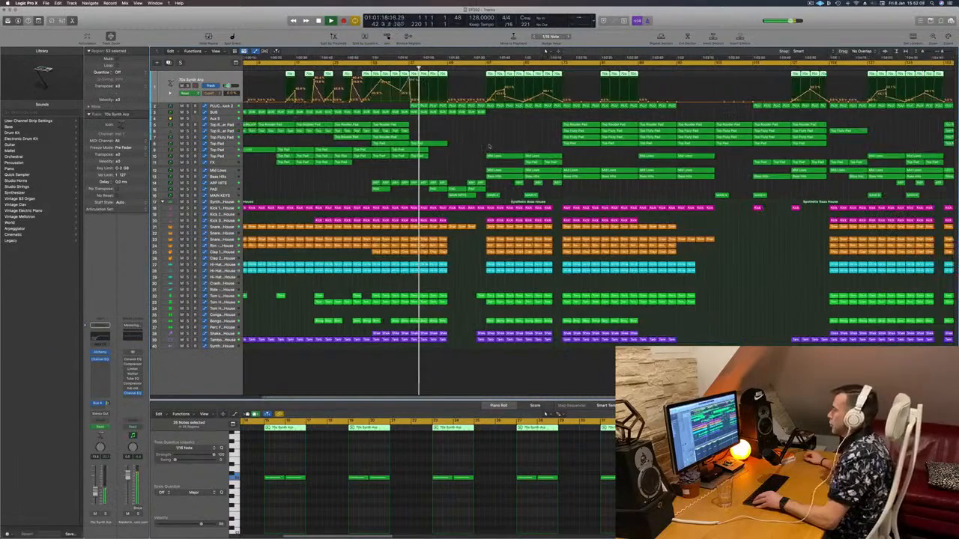
left_click(485, 141)
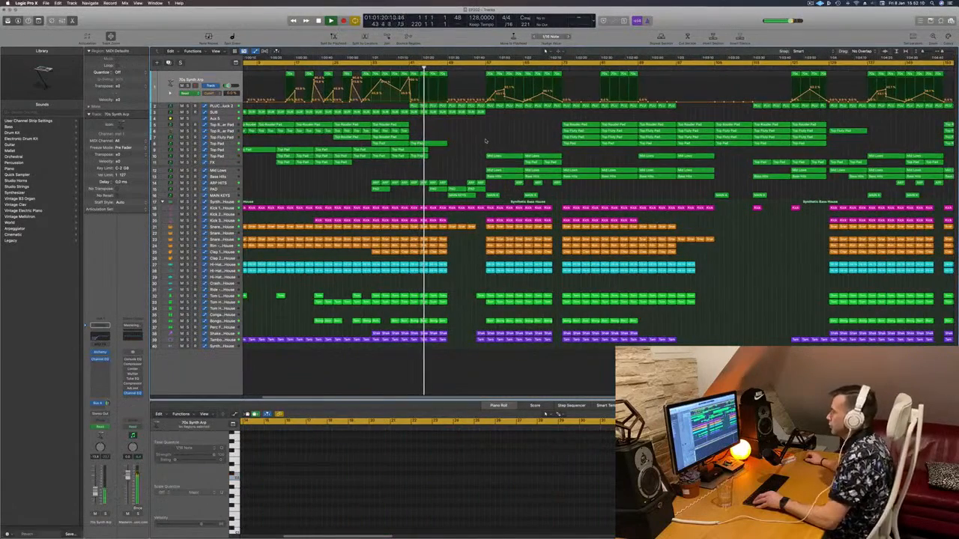
key("super+Right")
key("super+Right")
Step: Audition the PAD track in solo, turn the solo off, and deselect its regions
left_click(222, 189)
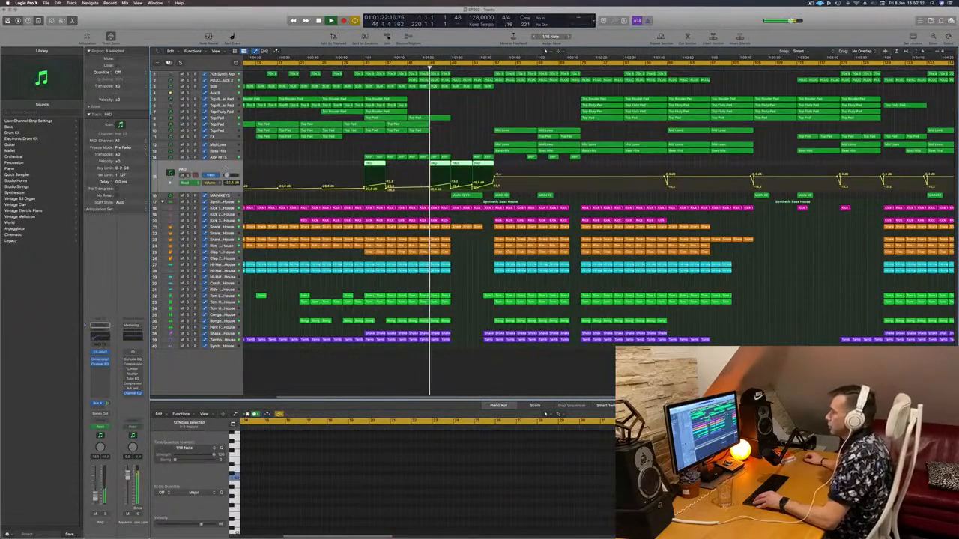
key("s")
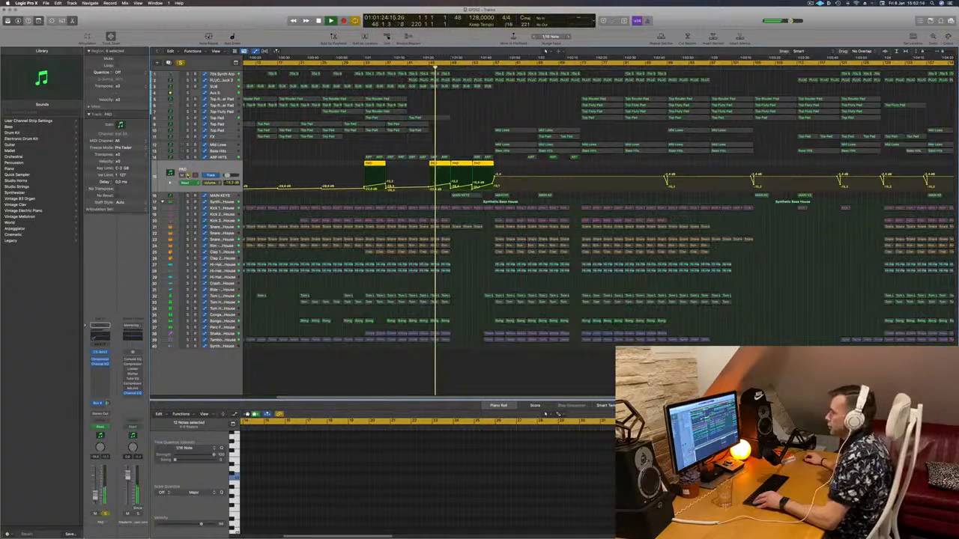
key("s")
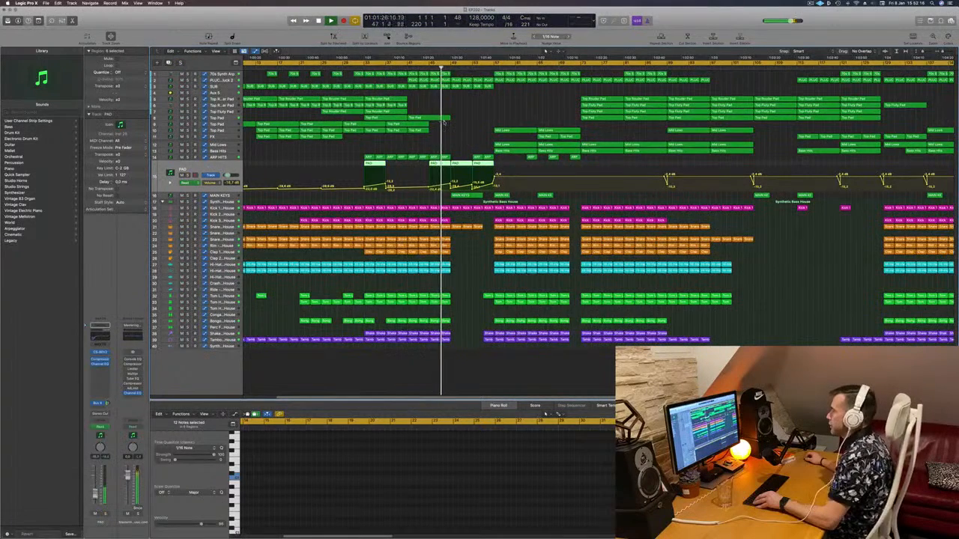
left_click(457, 123)
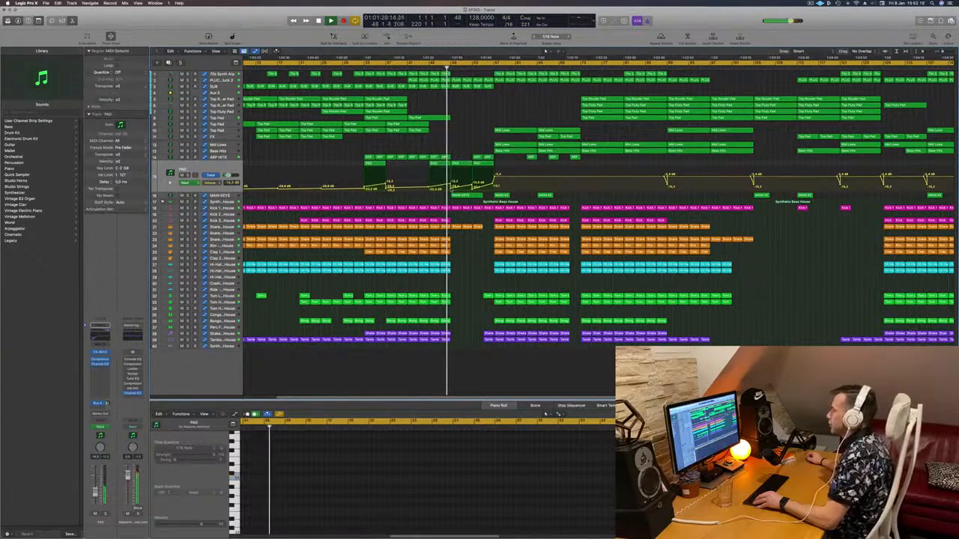
Step: Lower the PAD volume automation after its bar 57 peak by moving the low point back to about bar 65
scroll(472, 132, "up", 2)
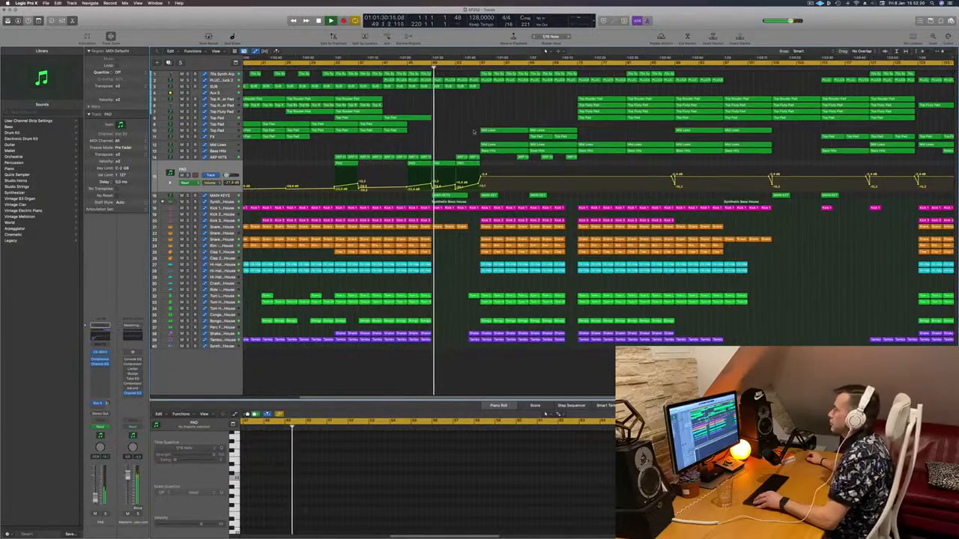
scroll(444, 131, "down", 4)
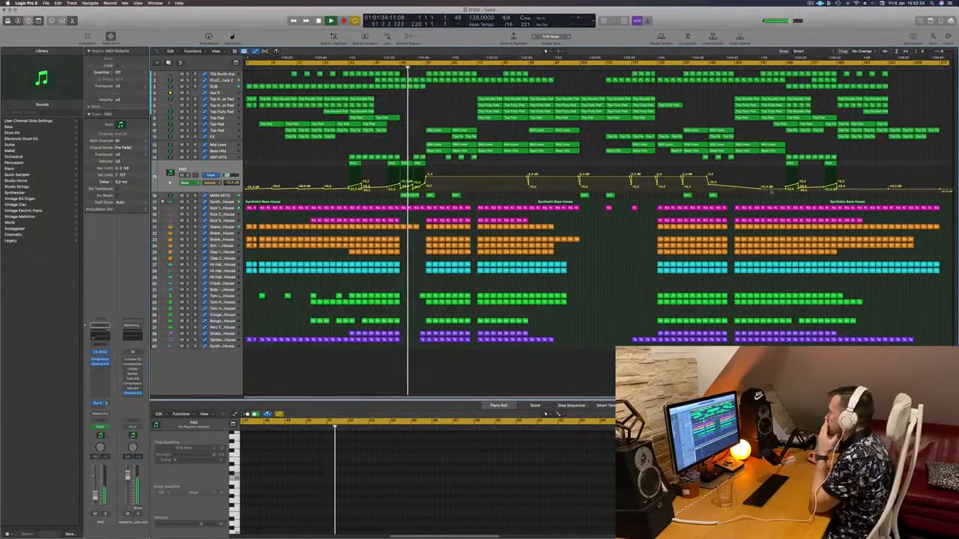
left_click_drag(762, 191, 450, 193)
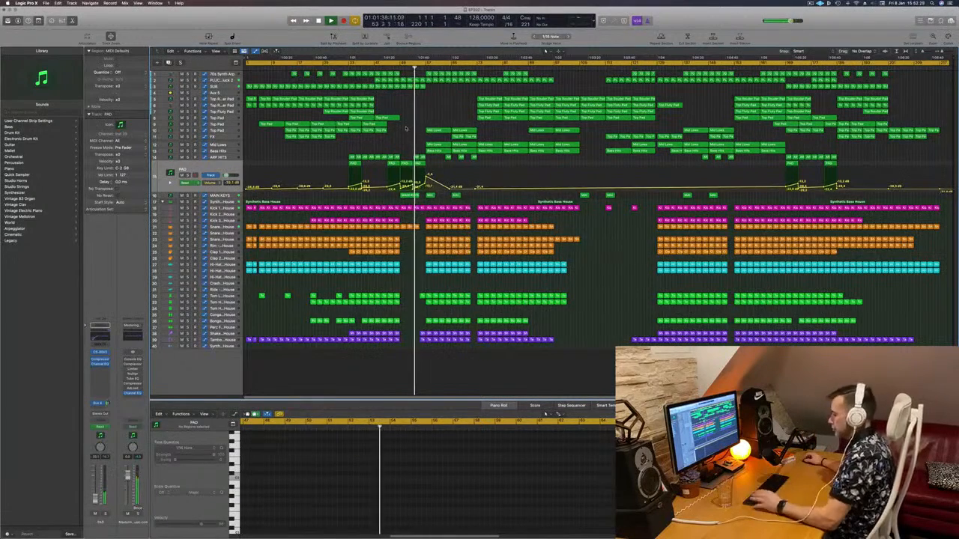
Step: Delete the two PLUCK - Progressive Pluck 2 regions between bars 49 and 53 while playing from about bar 47
key("super+Right")
key("super+Right")
key("super+Right")
key("super+Right")
key("super+Right")
key("super+Right")
key("shift+comma")
left_click(221, 80)
key("super+Left")
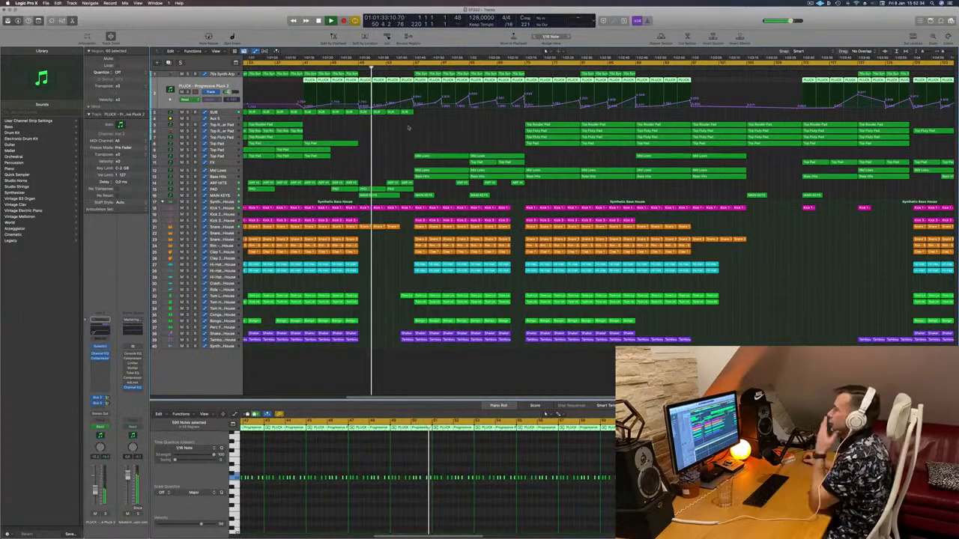
left_click(359, 107)
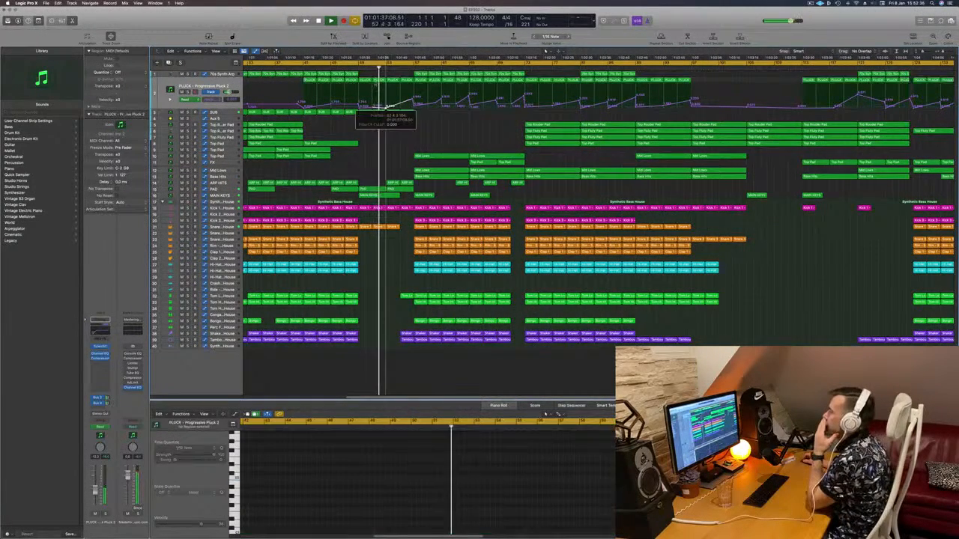
left_click(346, 67)
left_click(365, 80)
left_click(380, 81, "shift")
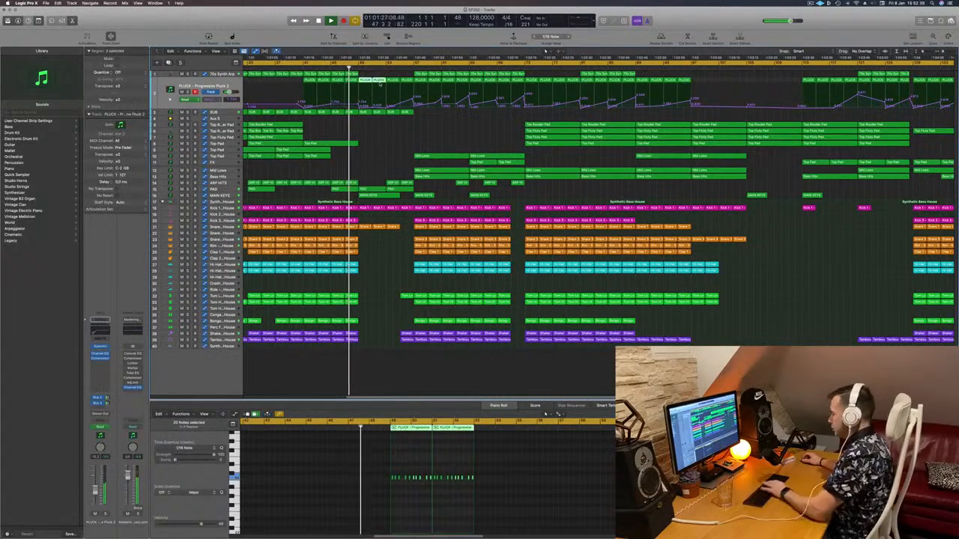
key("Delete")
Step: Remove the PLUCK regions between bars 53 and 57 and flatten the track's automation ramp leading up to bar 57
scroll(377, 113, "left", 1)
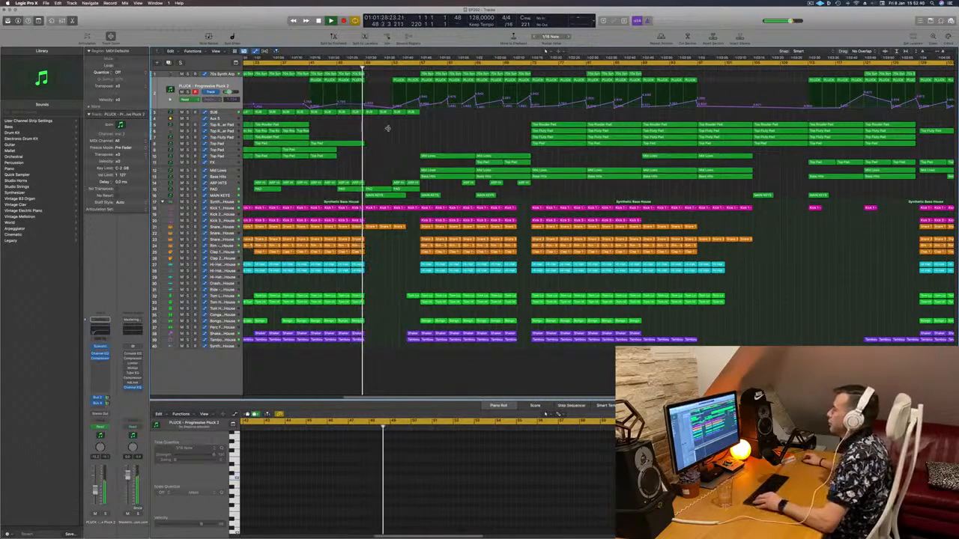
scroll(405, 134, "up", 2)
scroll(405, 137, "down", 2)
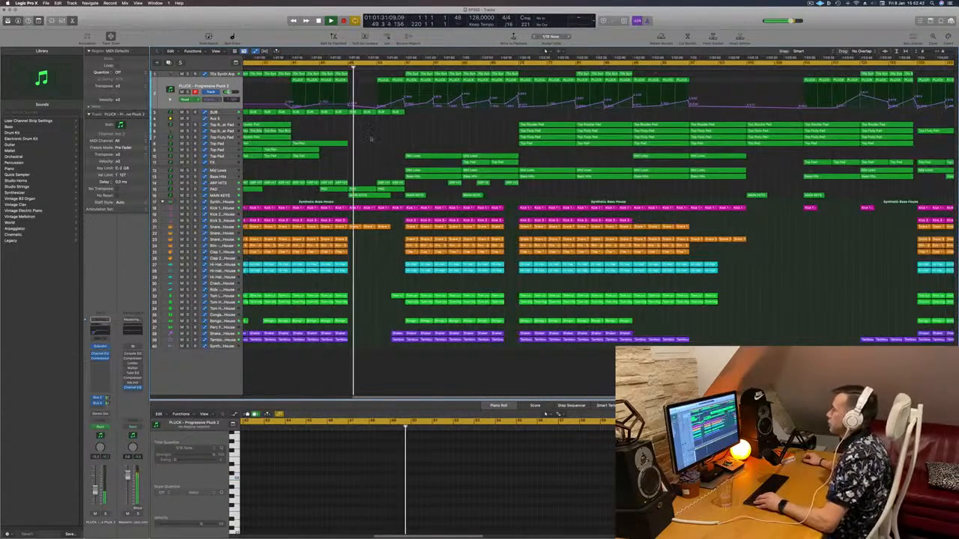
scroll(383, 137, "up", 2)
scroll(387, 136, "down", 1)
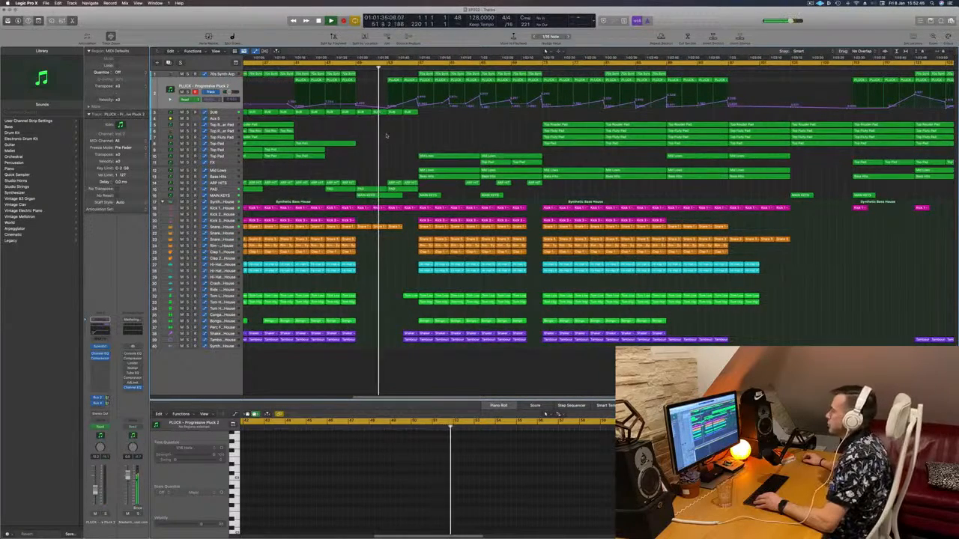
scroll(387, 136, "up", 2)
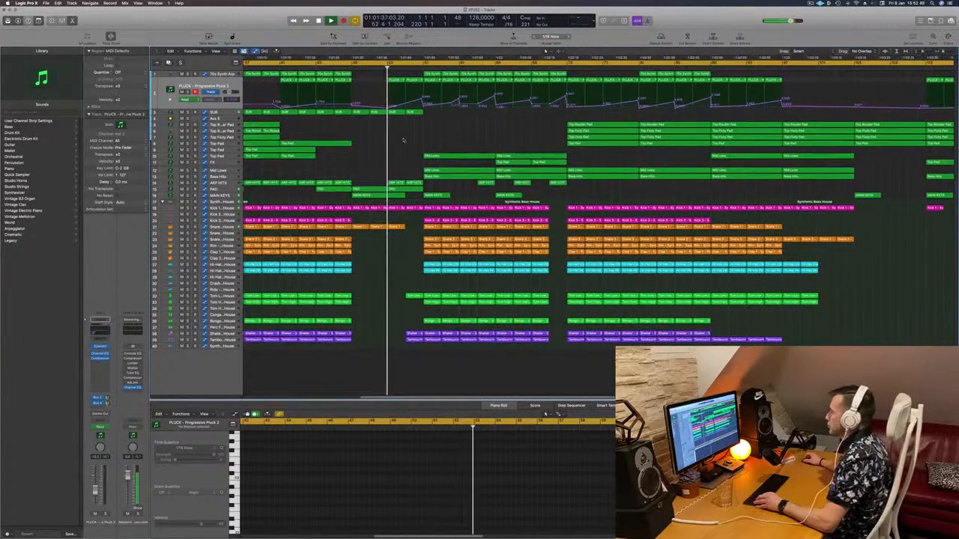
left_click(414, 104)
left_click_drag(414, 103, 412, 107)
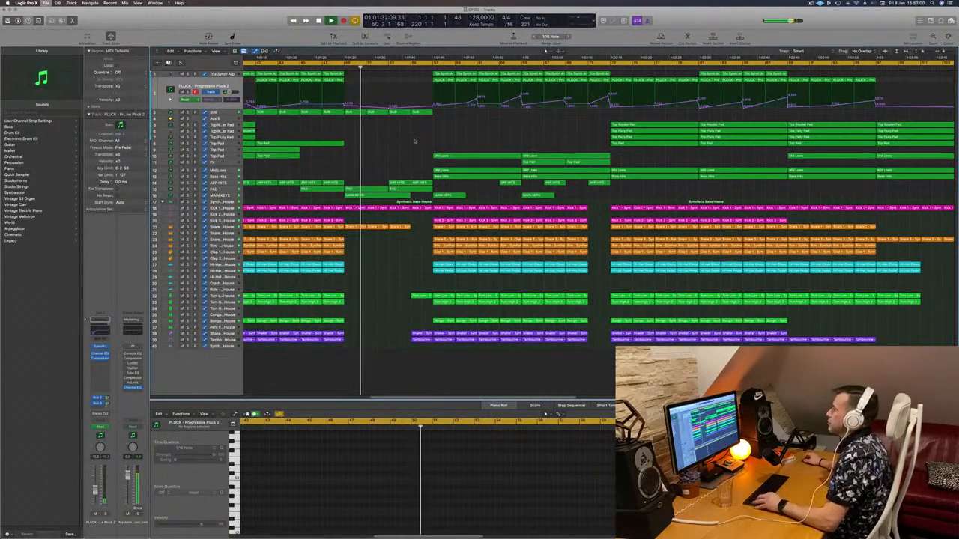
Step: Audition the 70s Synth Arp in solo, add the PLUCK track to the solo for comparison, and turn the solos off
key("super+Left")
key("super+Left")
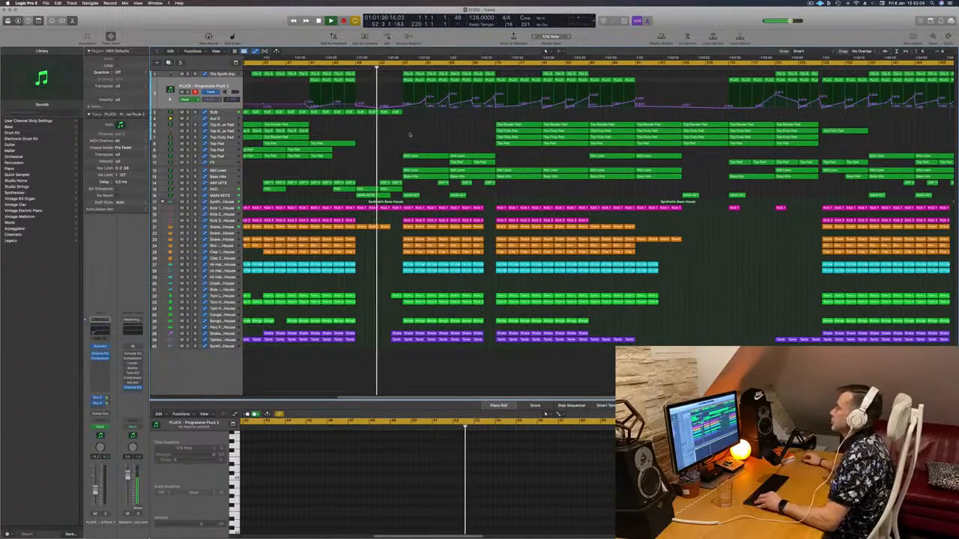
key("super+Left")
key("super+Left")
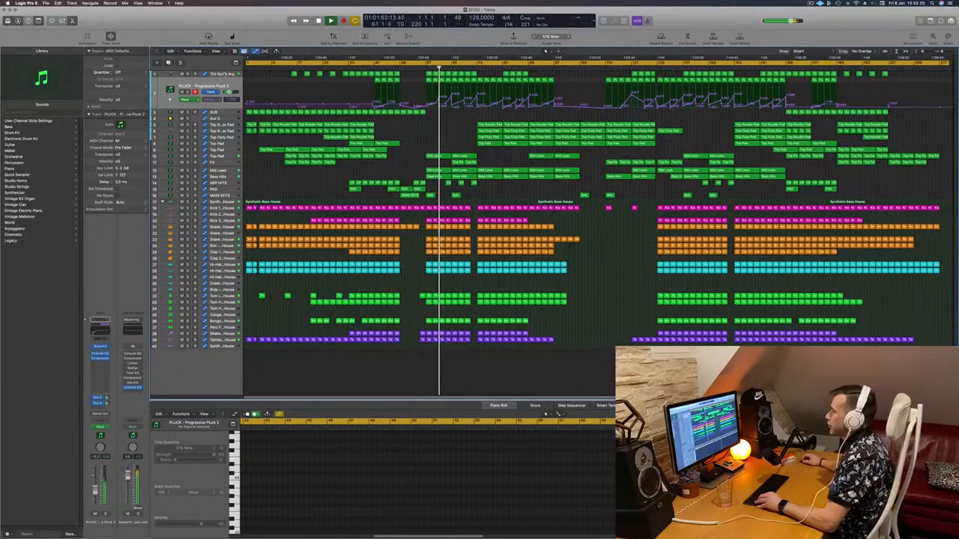
key("Up")
key("ctrl+s")
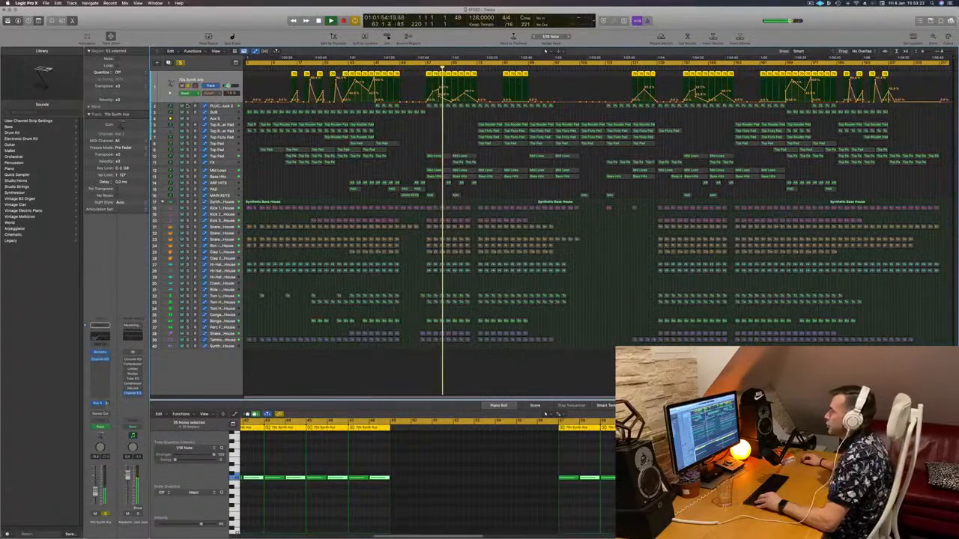
left_click(188, 105)
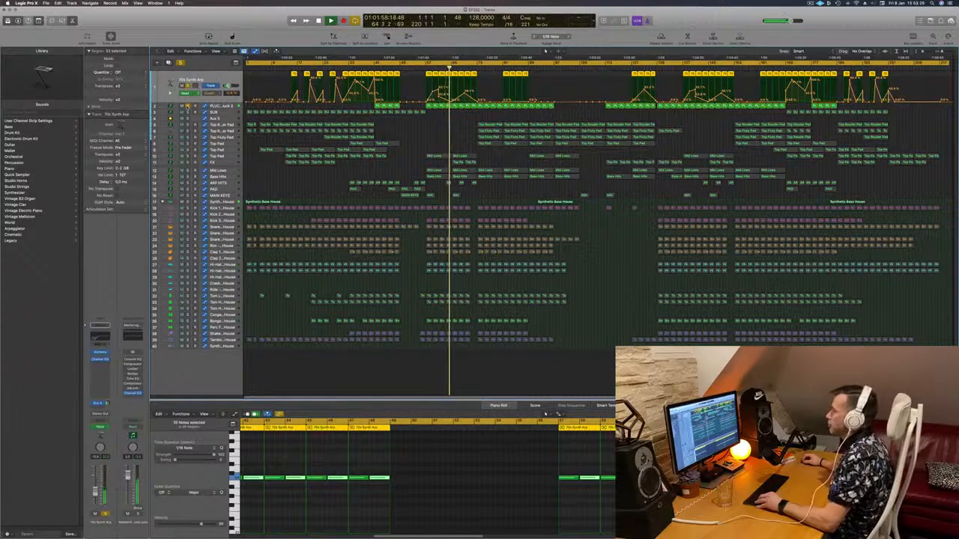
key("ctrl+s")
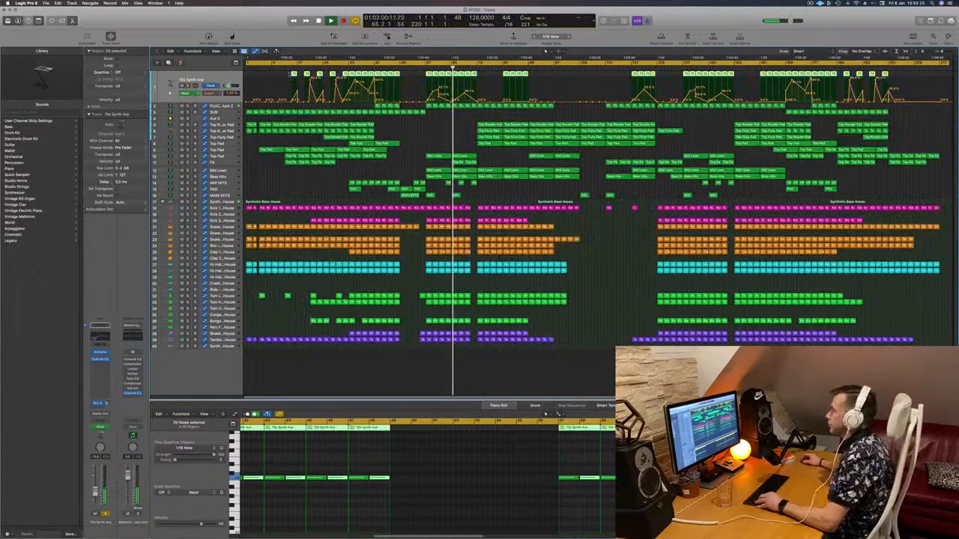
Step: Delete the 70s Synth Arp regions between bars 57 and 73 while replaying from shortly before bar 57
key("comma")
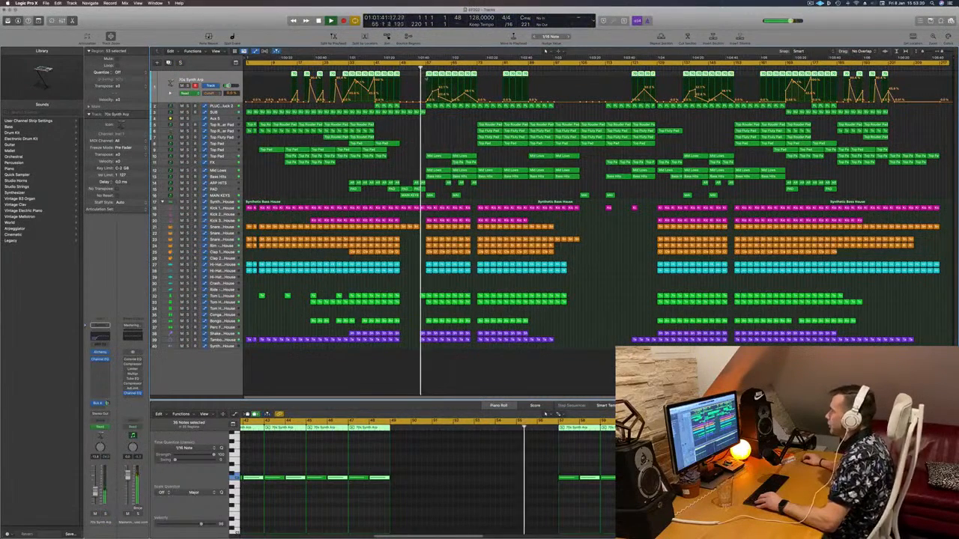
left_click(472, 74)
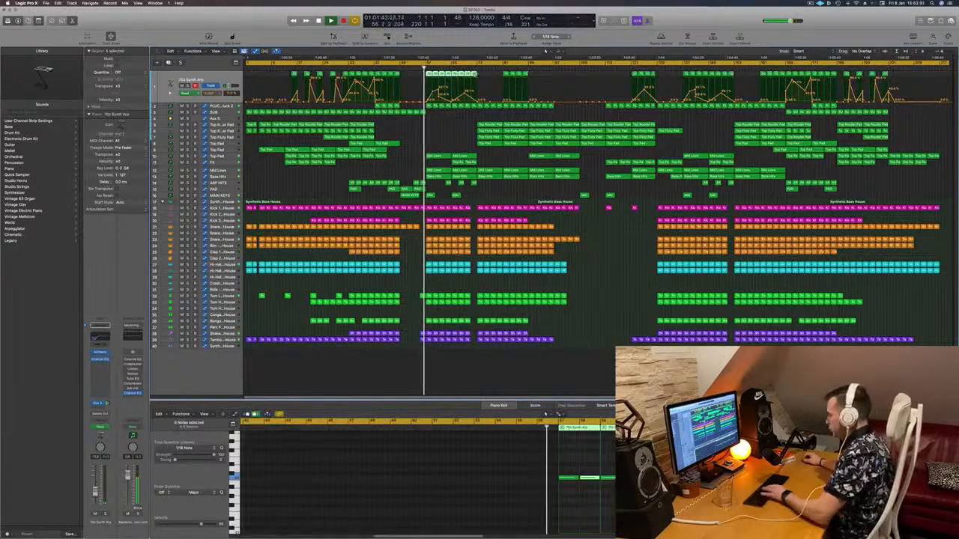
key("ctrl+shift+a")
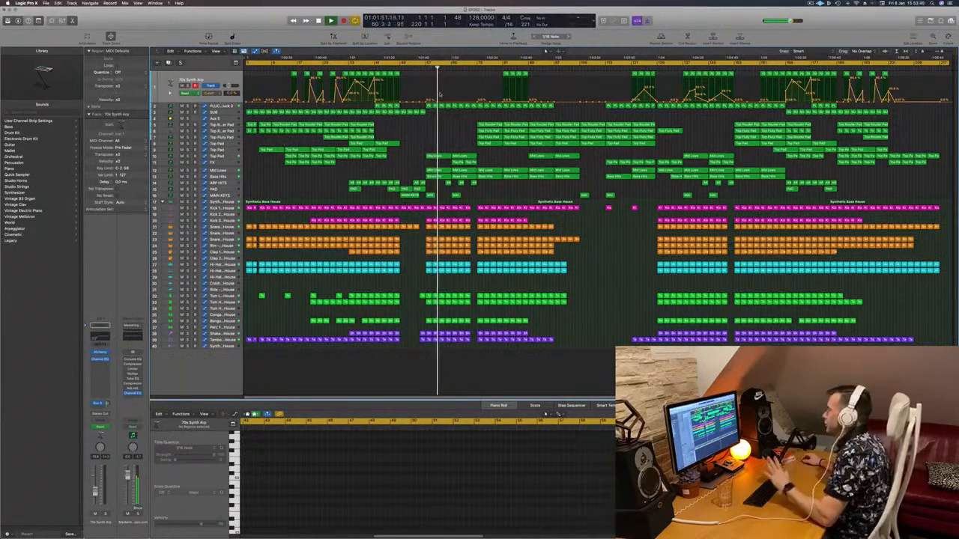
Step: Add an Aux 5 automation peak at about bar 77, between bars 73 and 81
key("super+Right")
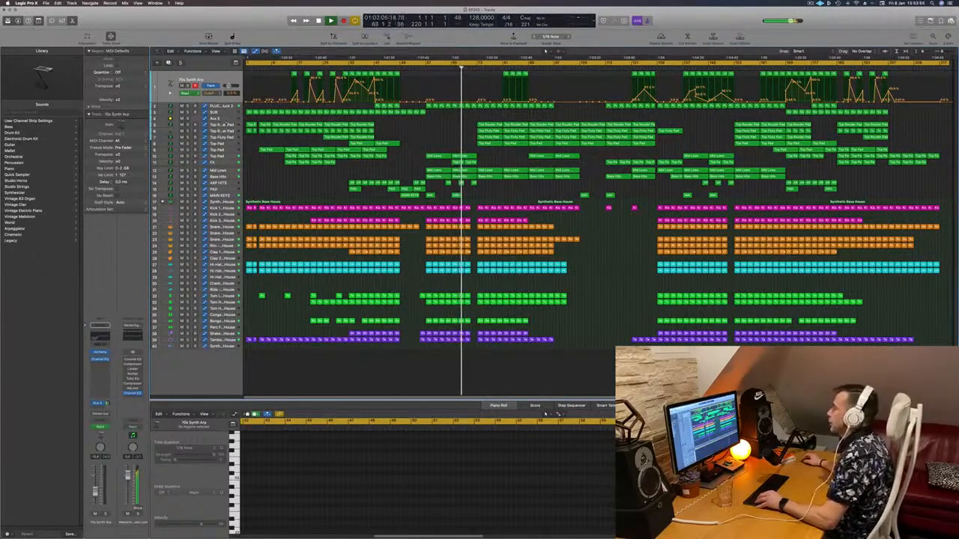
left_click(464, 111)
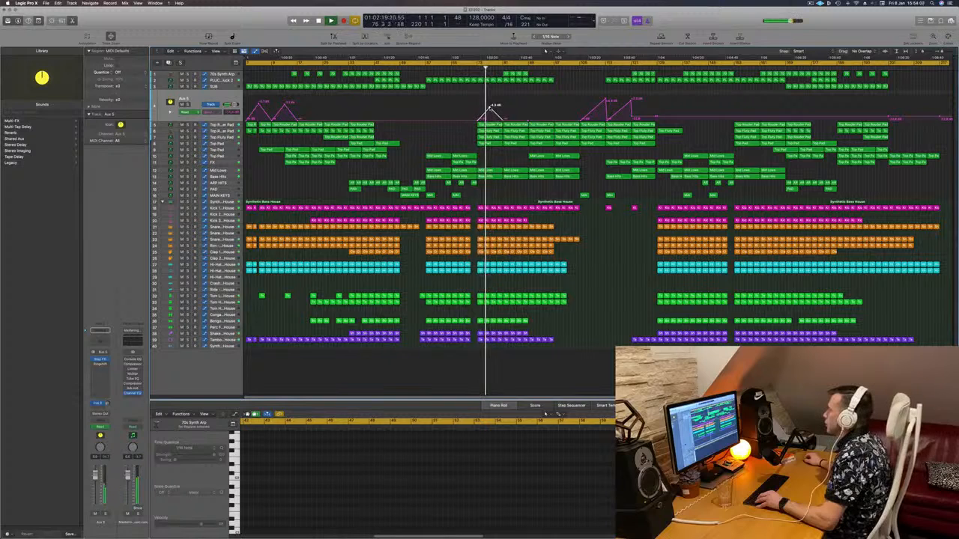
Step: Add further Aux 5 automation peaks at about bars 85, 97 and 129
mouse_move(489, 113)
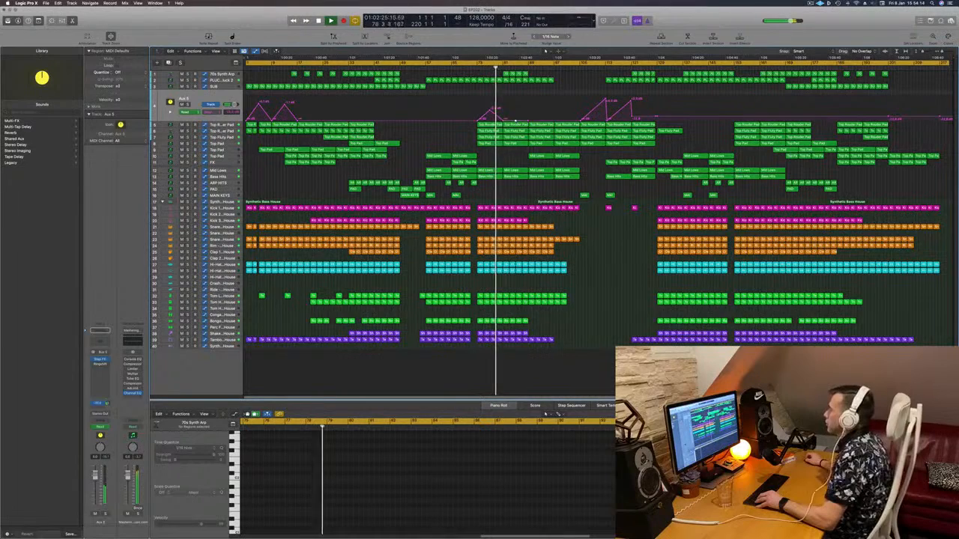
mouse_move(517, 116)
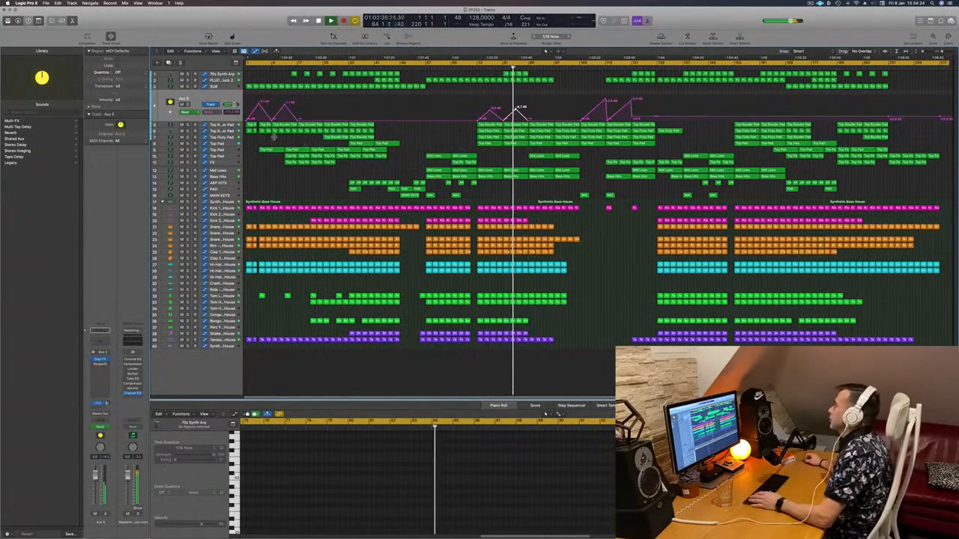
left_click(439, 142)
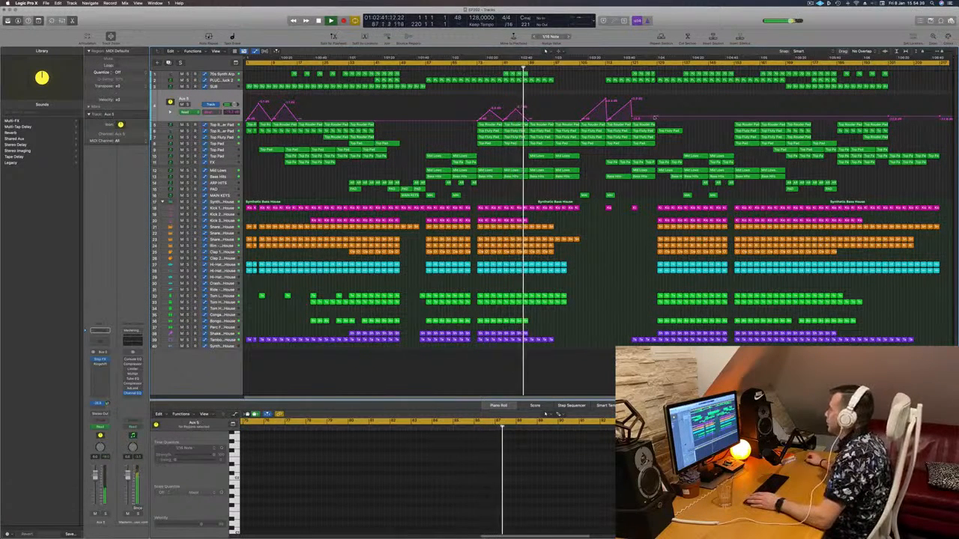
left_click(657, 111)
mouse_move(657, 111)
left_mouse_down()
mouse_move(657, 99)
mouse_move(661, 117)
left_mouse_up()
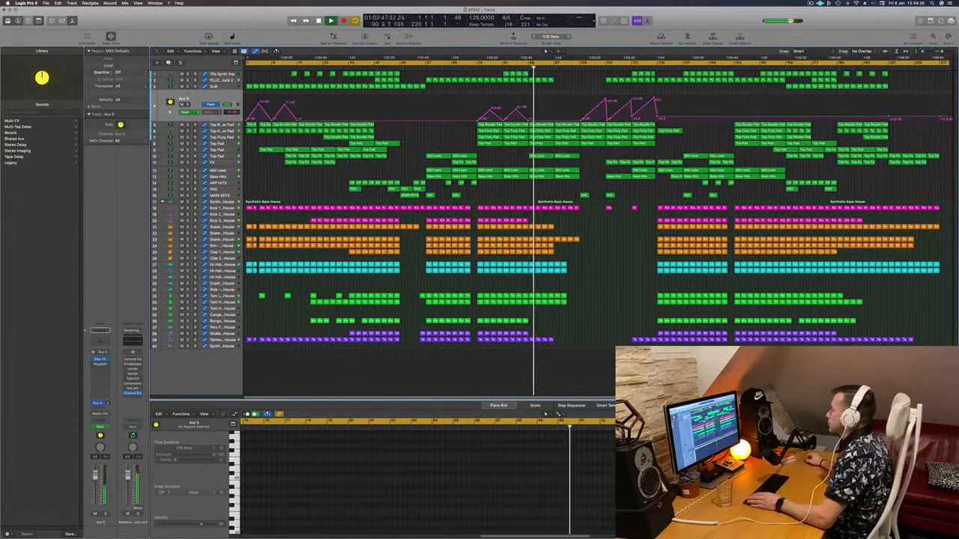
left_click_drag(556, 118, 556, 103)
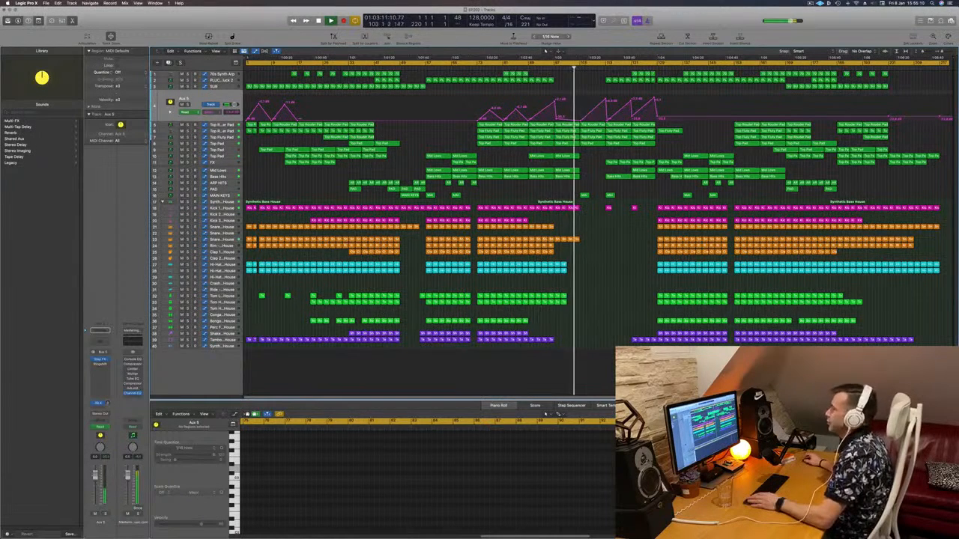
Step: Insert a Channel EQ on Aux 5 and enable its high-cut band while replaying from shortly before bar 105
left_click(132, 393)
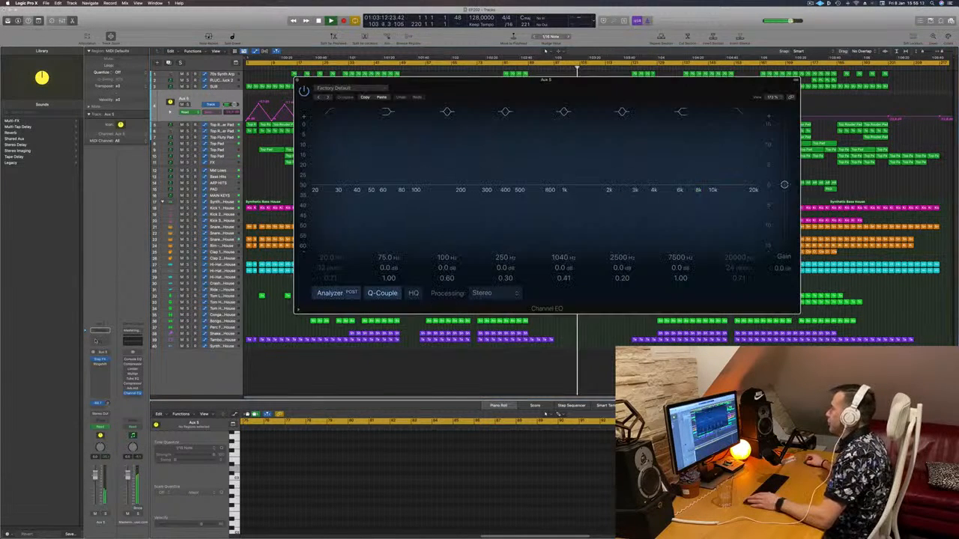
left_click_drag(524, 196, 498, 205)
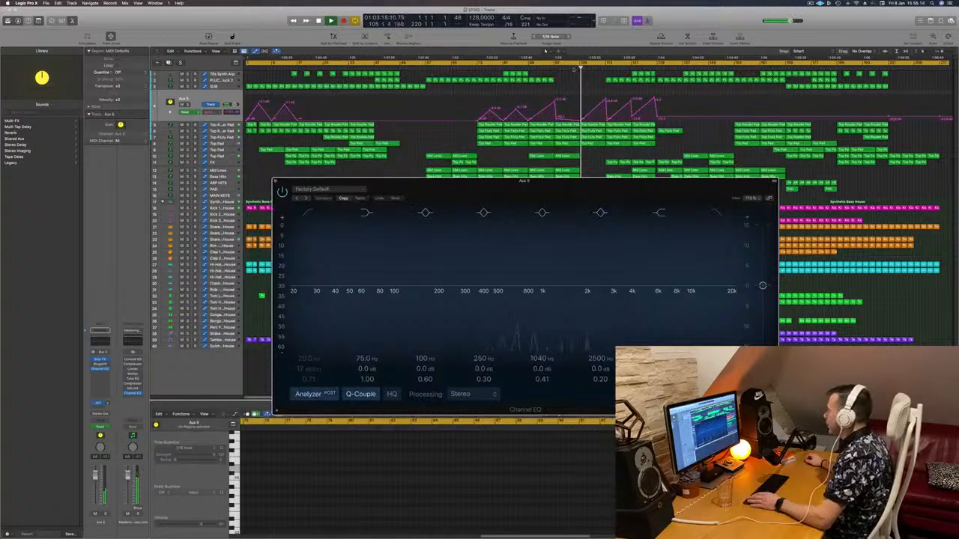
left_click(571, 67)
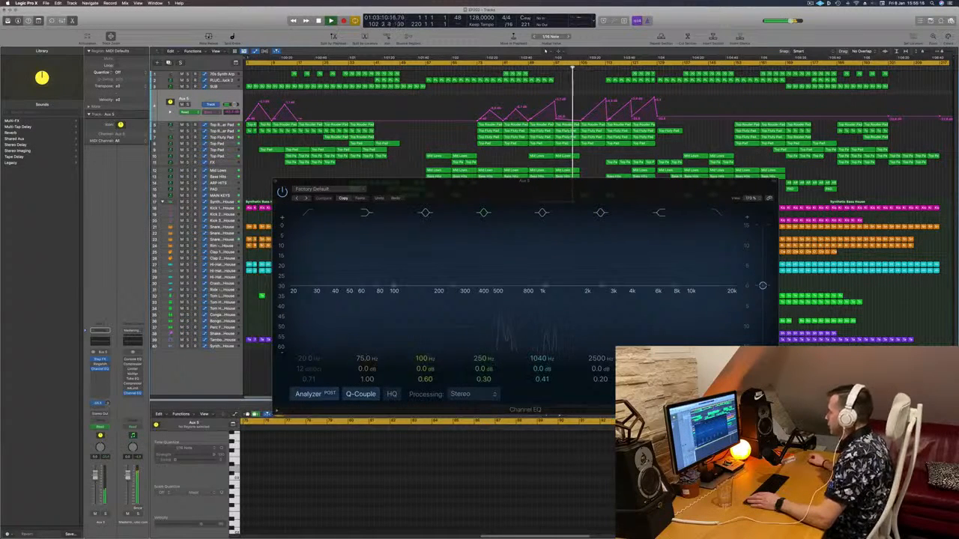
left_click(717, 213)
left_click_drag(660, 203, 715, 217)
left_click_drag(489, 196, 519, 213)
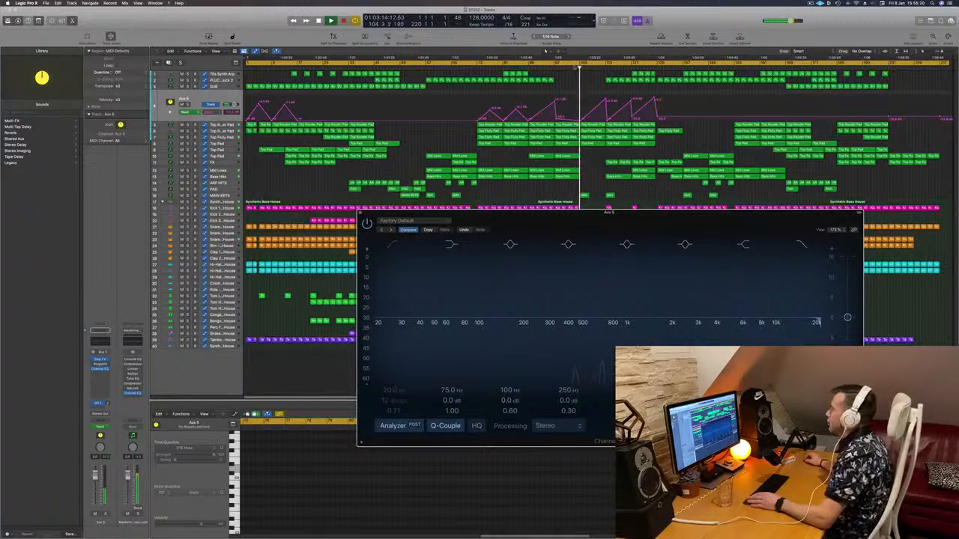
Step: Set Aux 5's automation mode to Touch, write high-cut automation around bar 105 during playback, and close the EQ
left_click(571, 67)
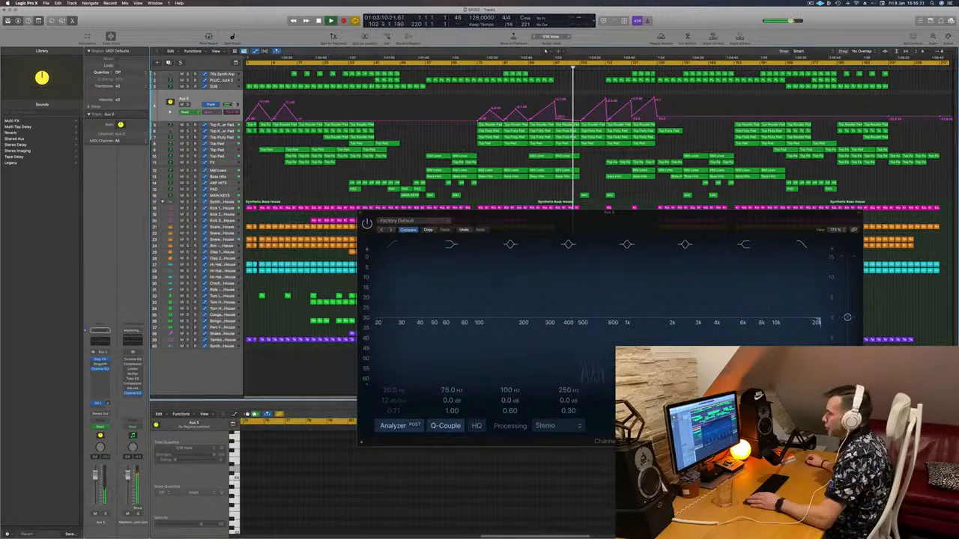
left_click(105, 428)
left_click(98, 432)
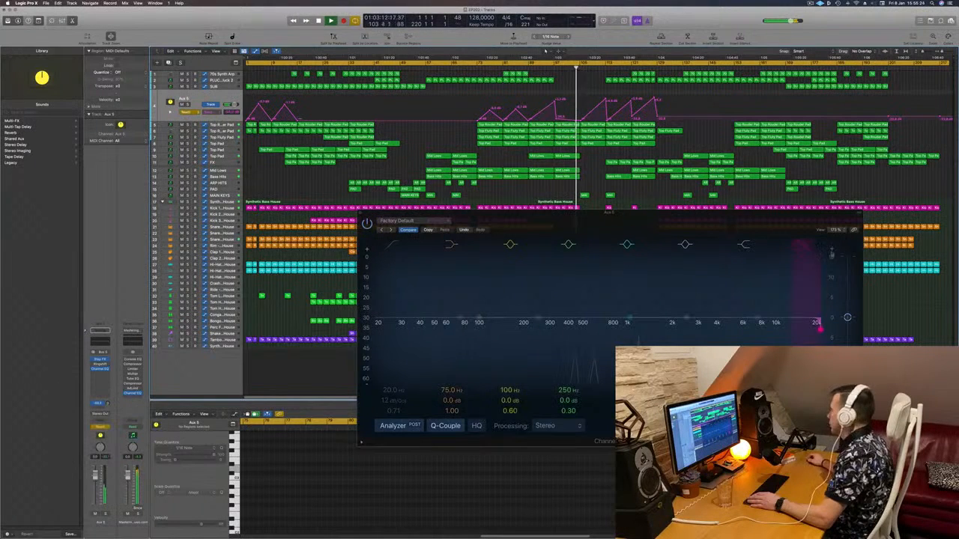
left_click(820, 328)
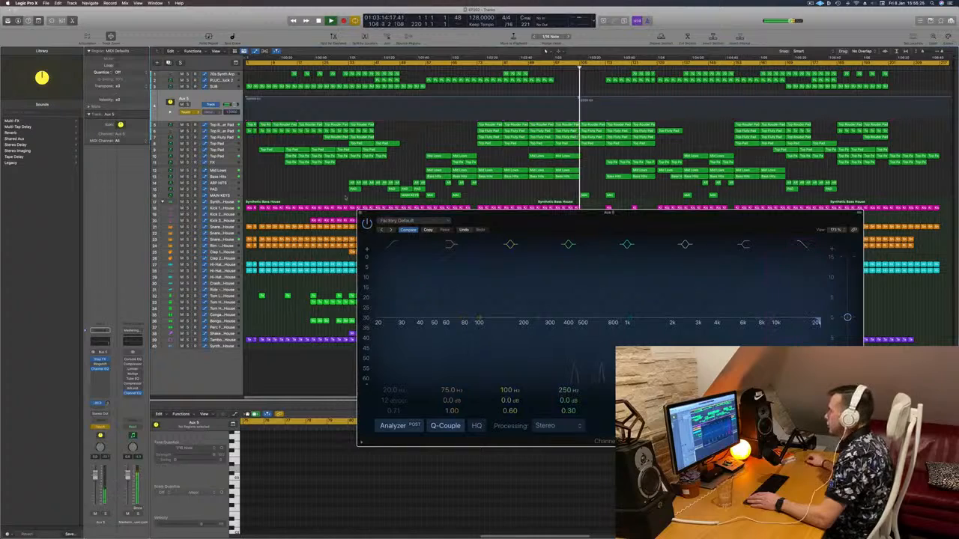
left_click(360, 214)
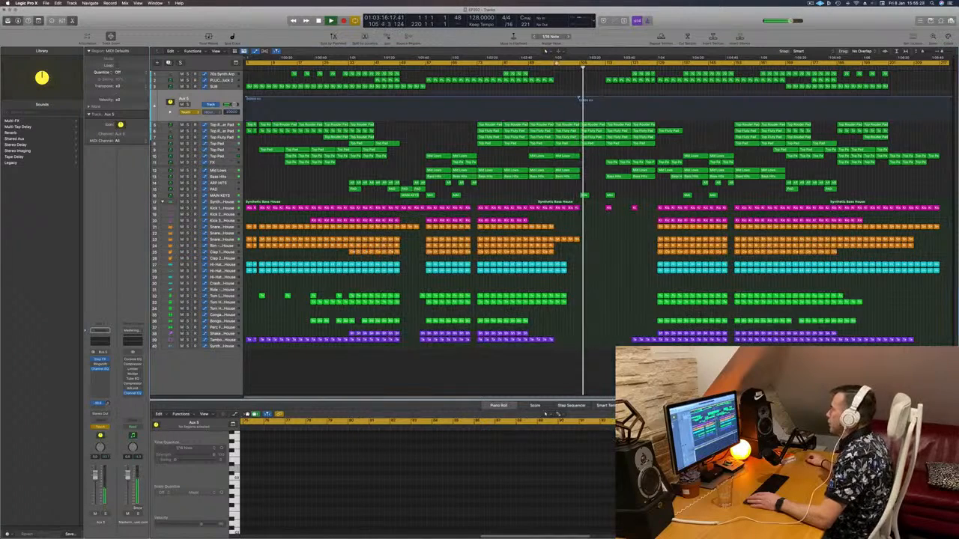
Step: Shape Aux 5's high-cut frequency automation to drop sharply at bar 105 and ramp back up to bar 113
scroll(576, 78, "up", 2)
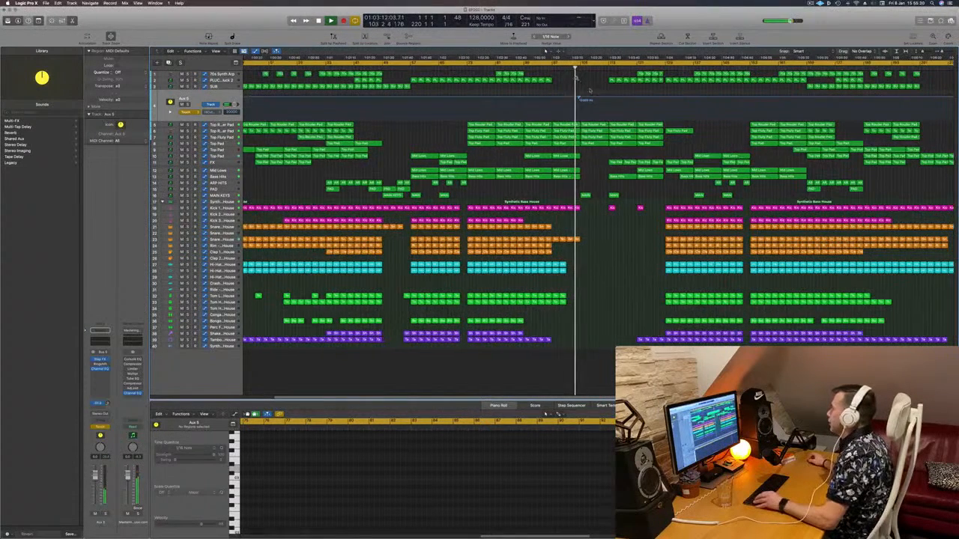
scroll(582, 97, "up", 1)
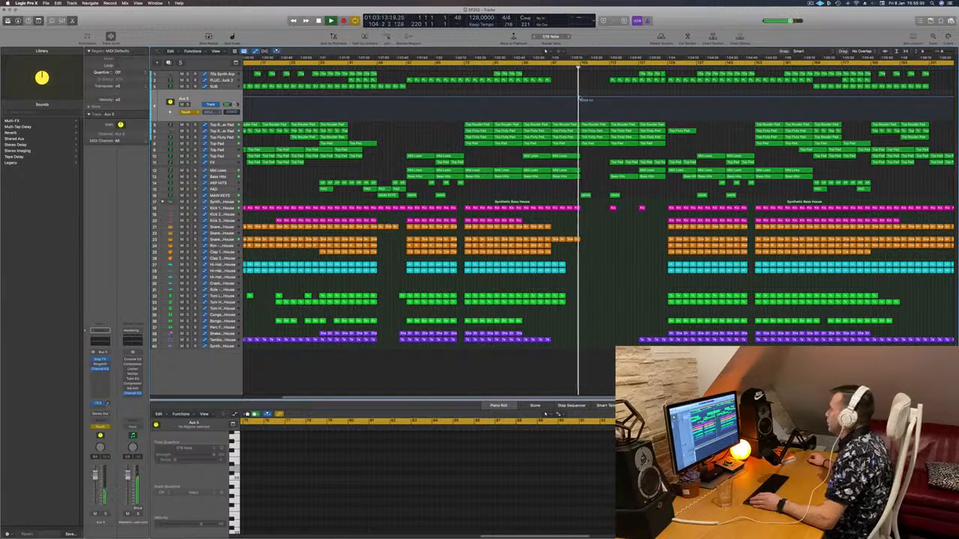
left_click_drag(581, 99, 609, 99)
left_click(575, 68)
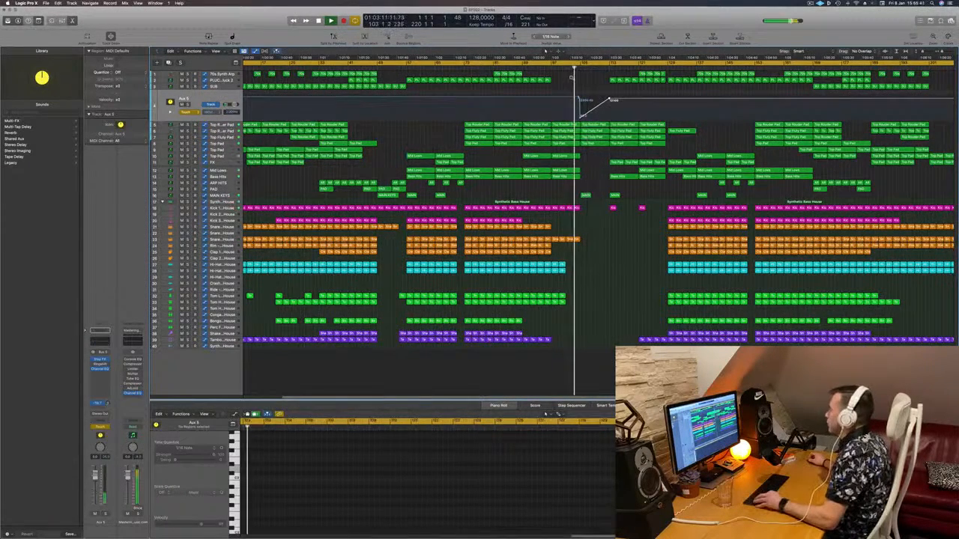
key("super+Right")
key("super+Right")
key("super+Right")
key("super+Right")
key("super+Right")
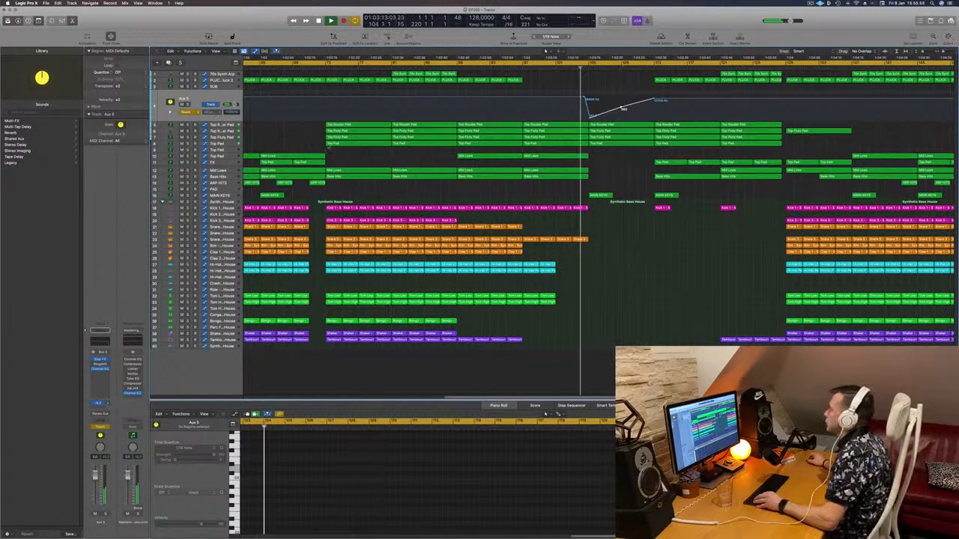
Step: Find the second Top Router Pad track, which holds the Top Fluty Pad regions, and compare it in solo with the full mix
left_click(232, 144)
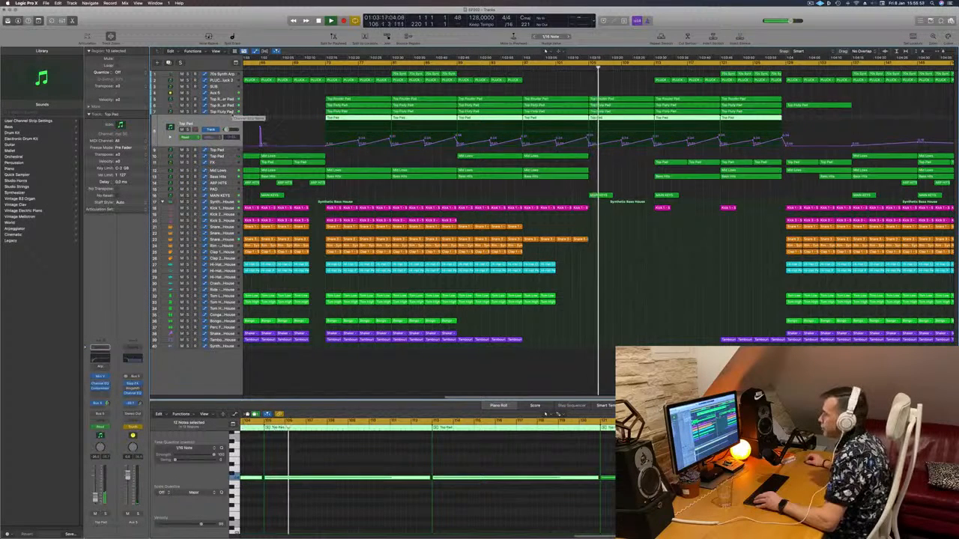
left_click(232, 112)
left_click(232, 106)
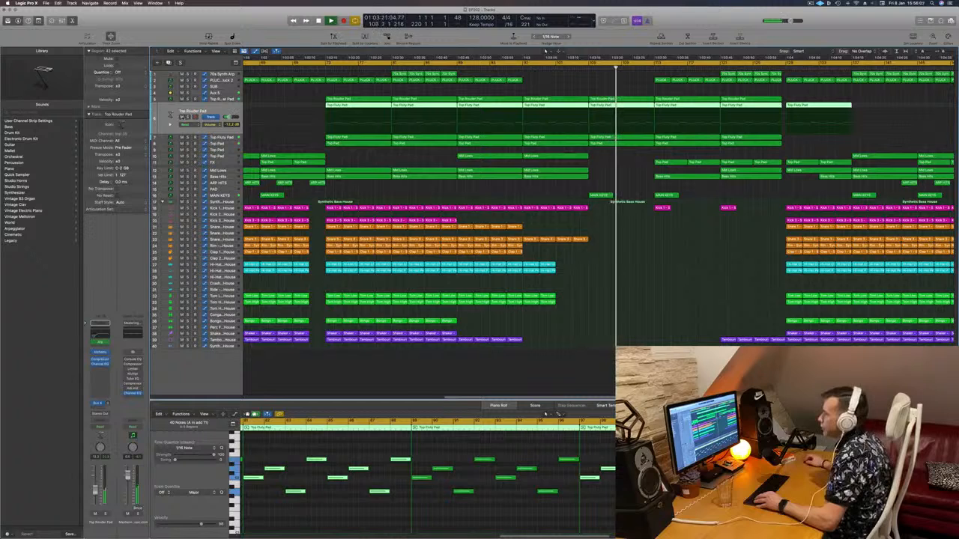
key("s")
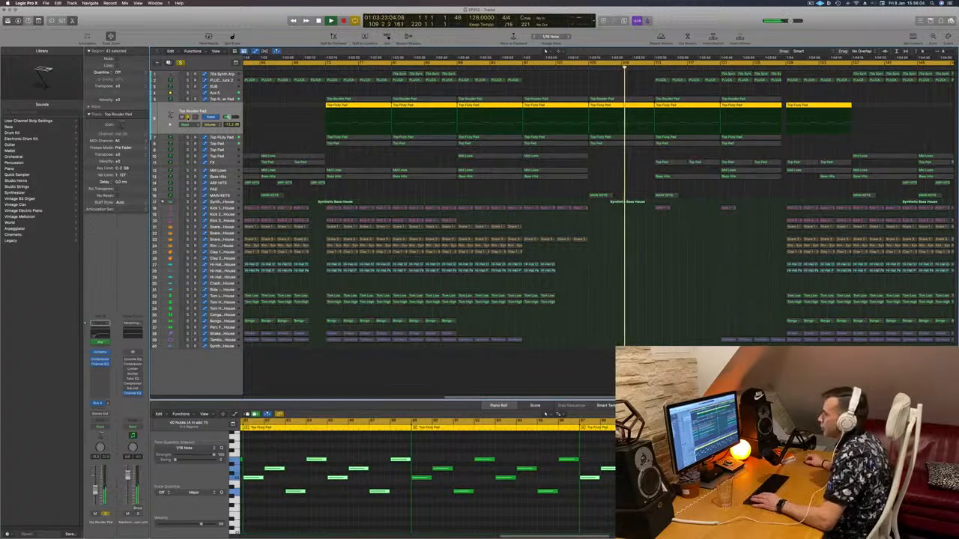
key("s")
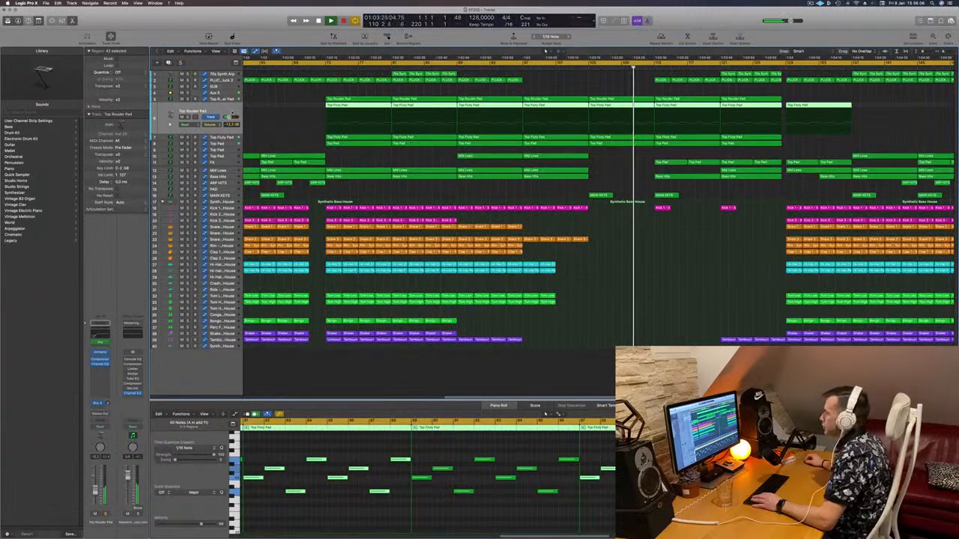
key("s")
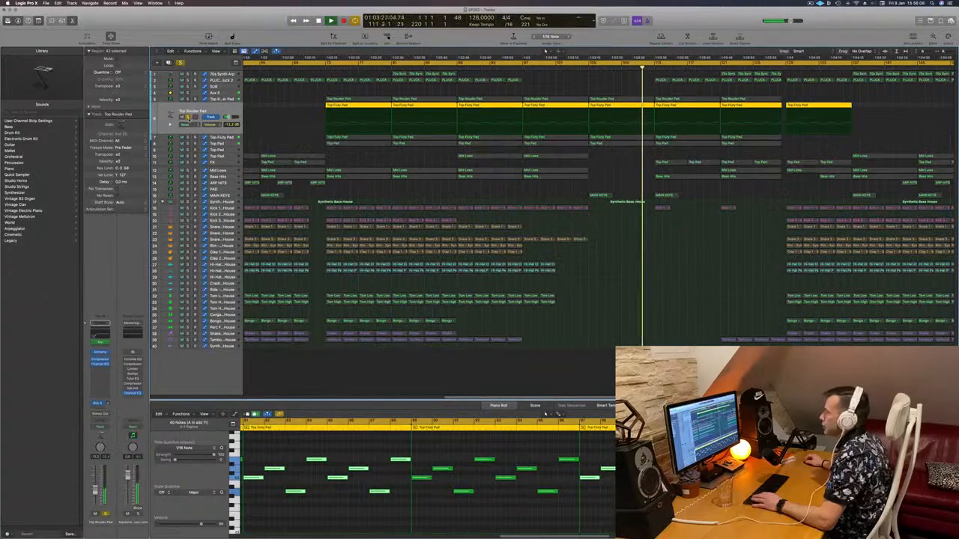
key("s")
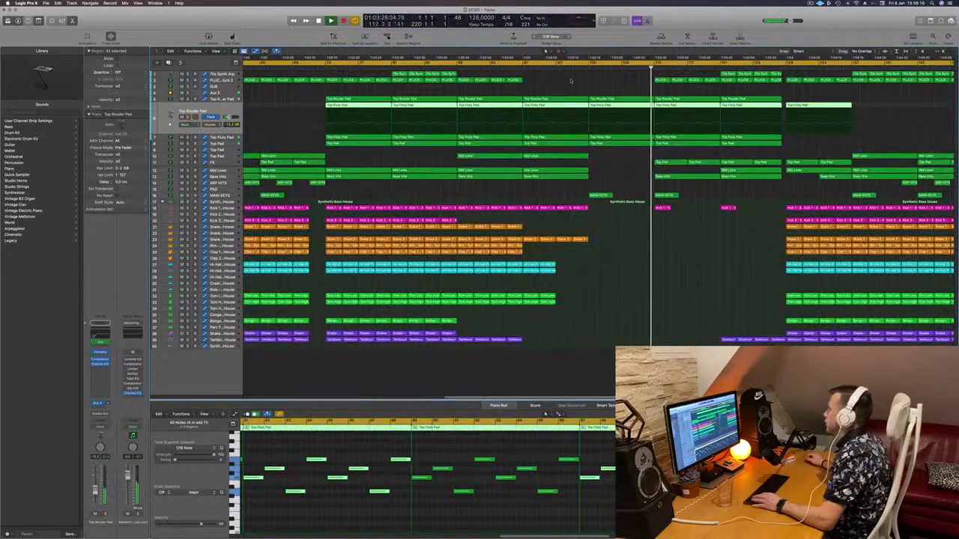
Step: Split the second Top Router Pad track's region at bar 109 and try deleting its part between bars 109 and 113
left_click(589, 68)
left_click(622, 89)
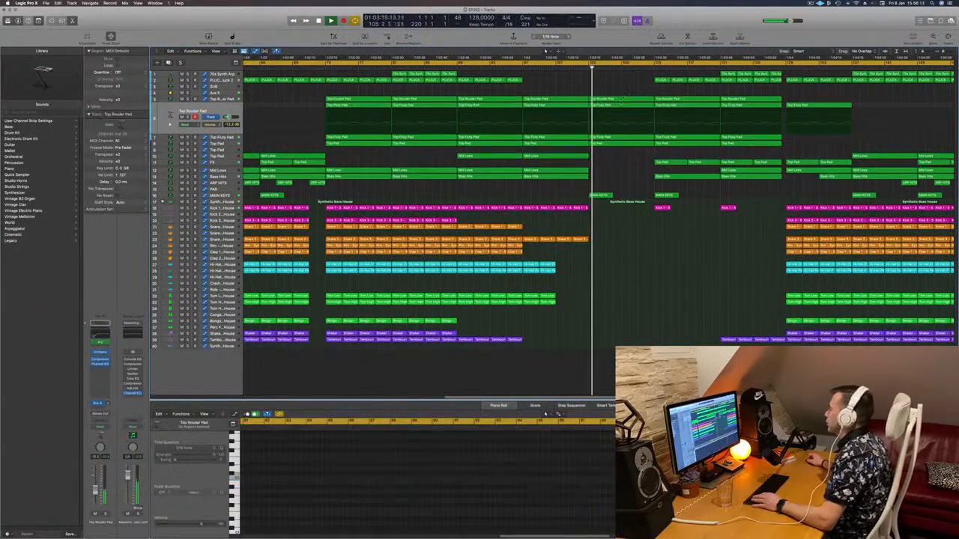
left_click(622, 105)
left_click(622, 105, "super")
key("Delete")
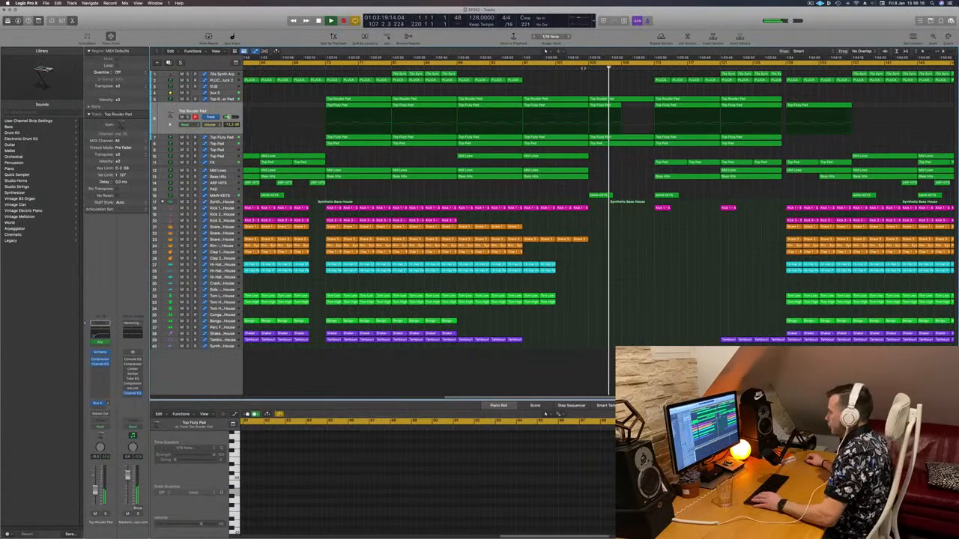
Step: Undo the last region deletion, delete the part between bars 105 and 109 instead, and replay from shortly before bar 105
key("super+z")
left_click(603, 106)
key("Delete")
left_click(579, 65)
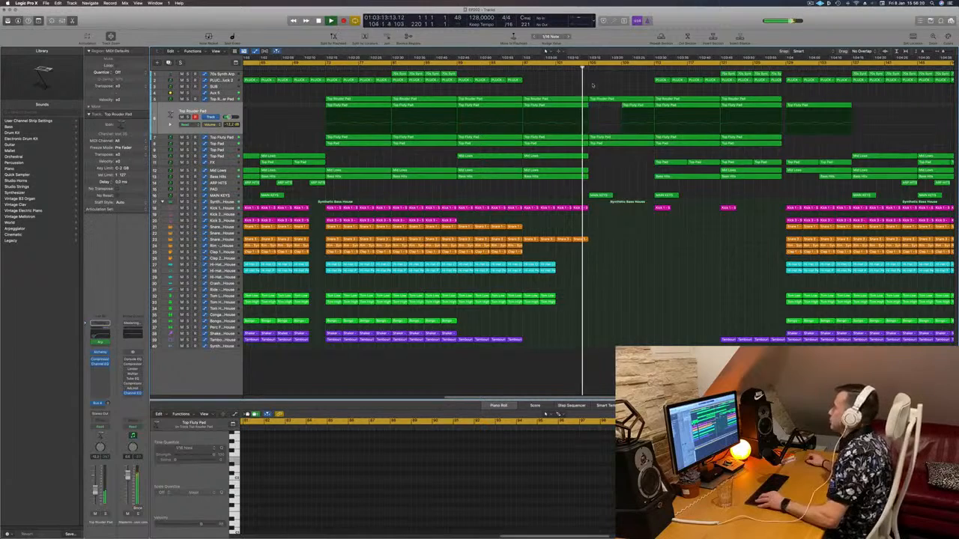
scroll(610, 84, "right", 2)
scroll(612, 84, "left", 5)
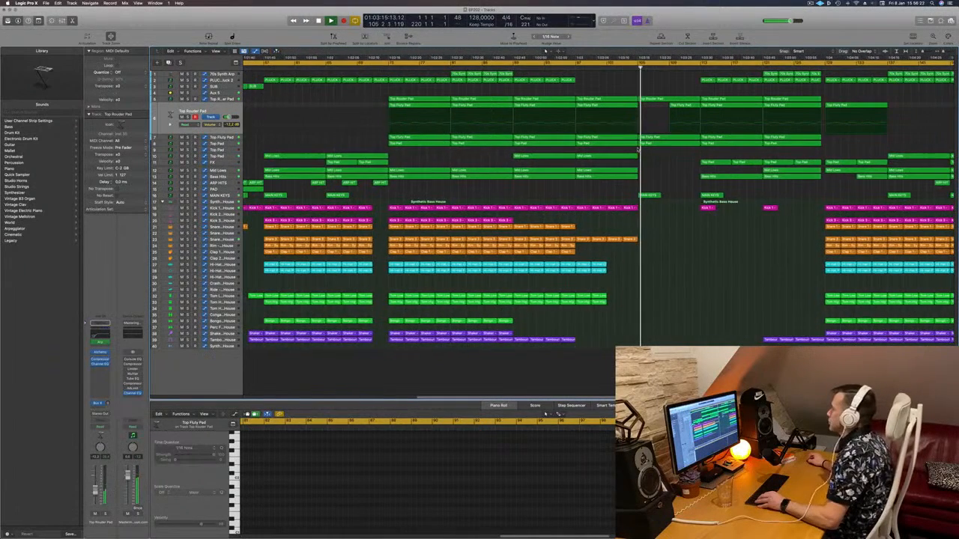
Step: Review Aux 5's automation and the Top Router Pad, Top Fluty Pad and Top Pad tracks while replaying from shortly before bar 105
left_click(227, 97)
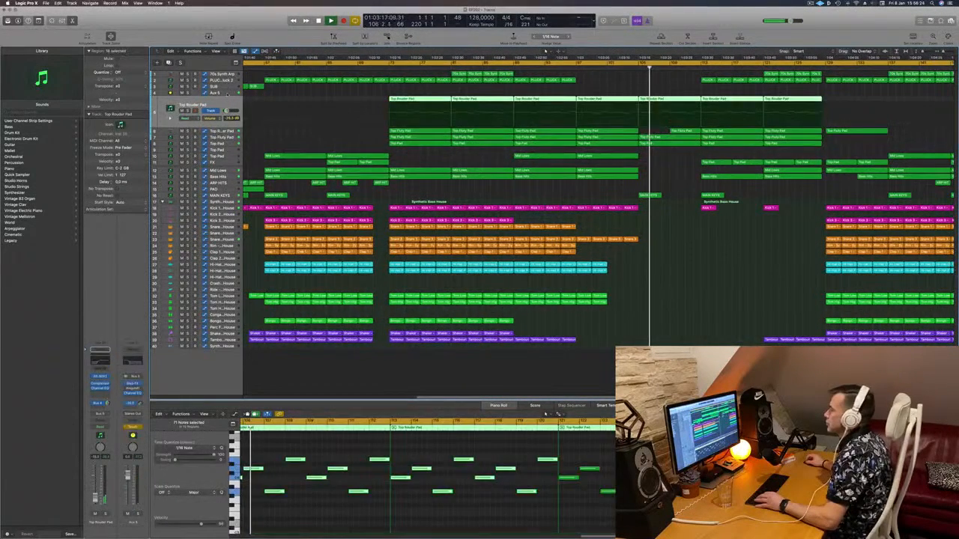
left_click(227, 92)
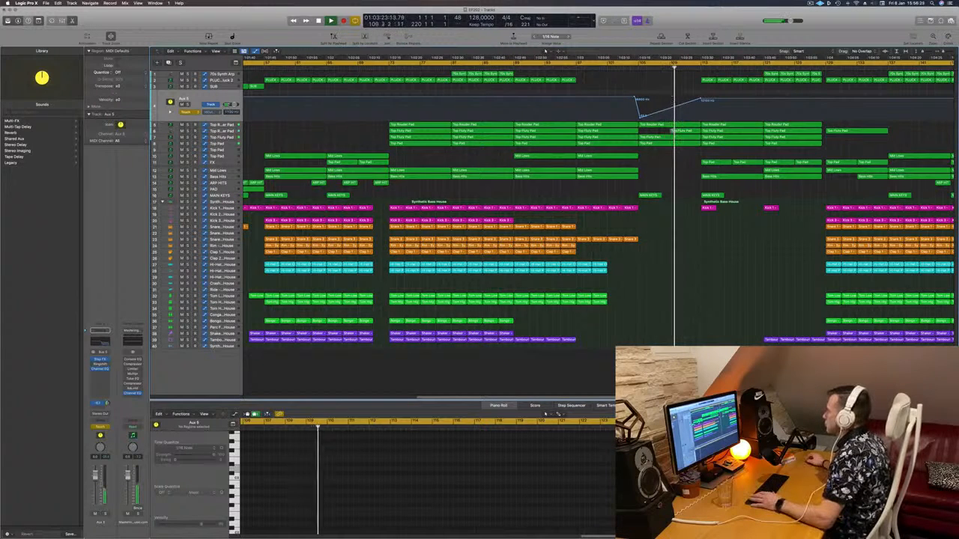
left_click(630, 66)
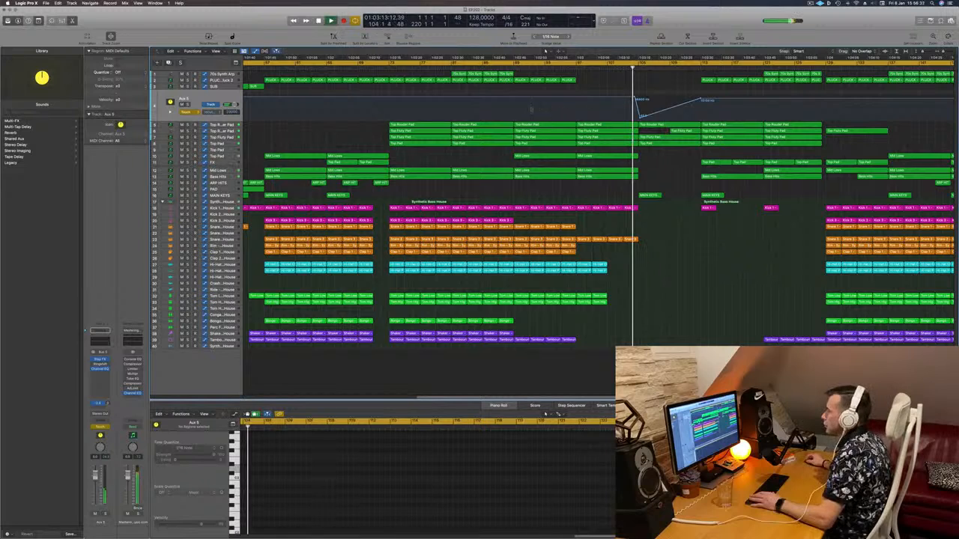
key("Down")
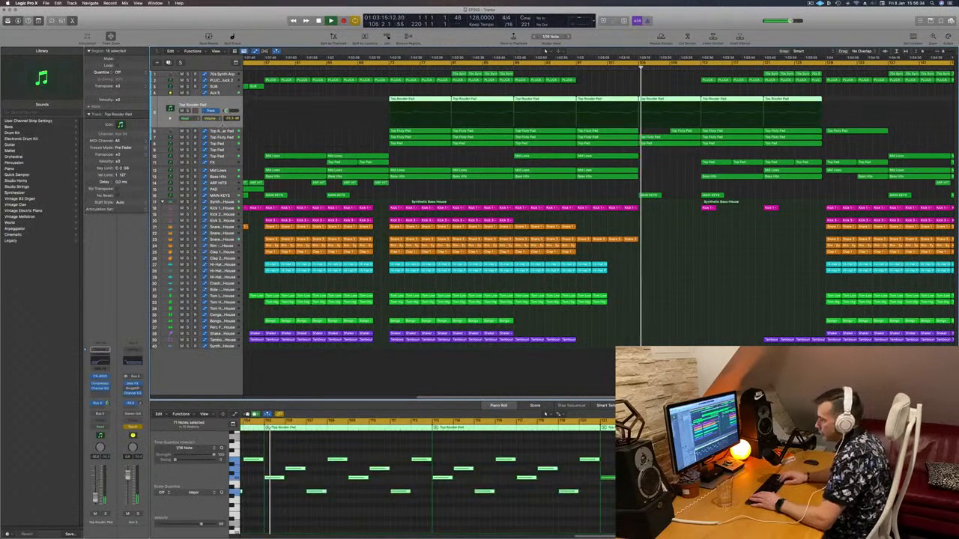
key("Down")
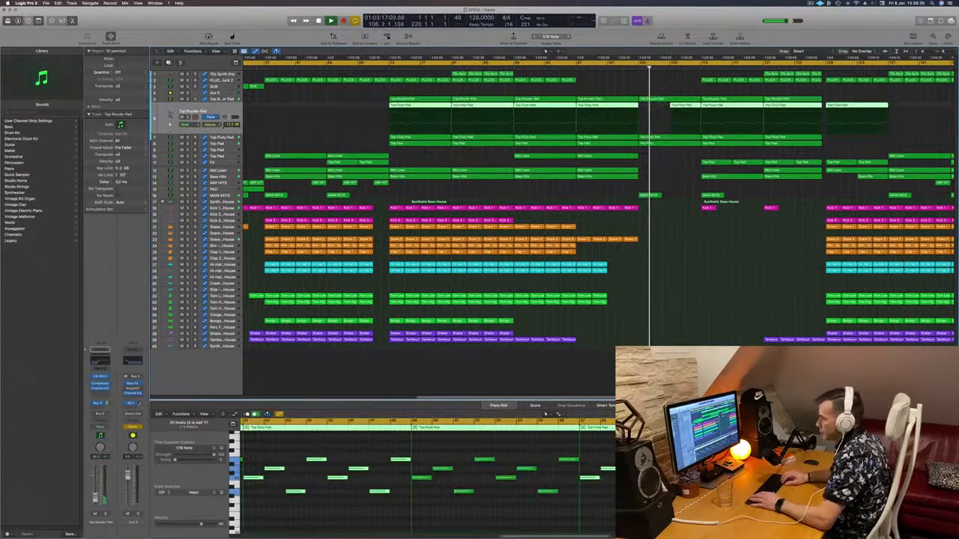
key("Up")
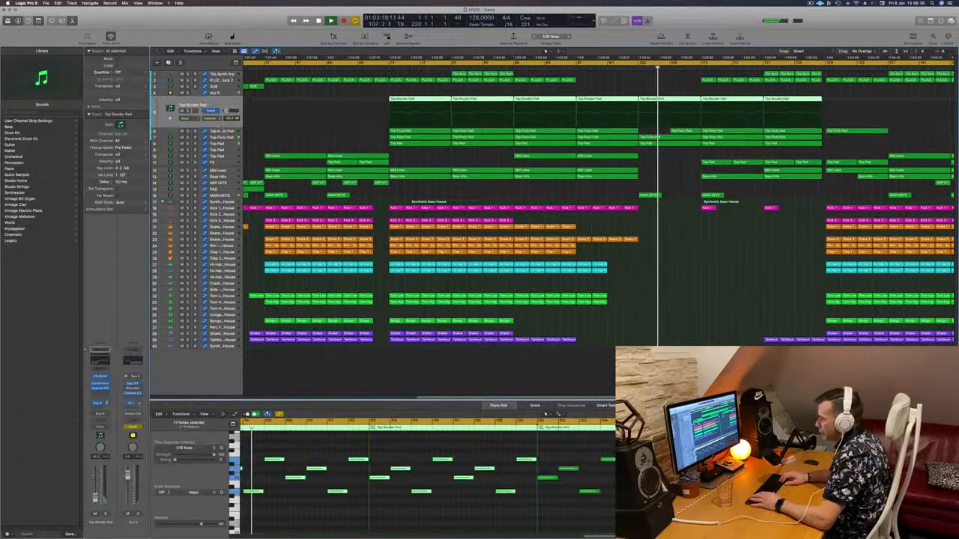
key("Down")
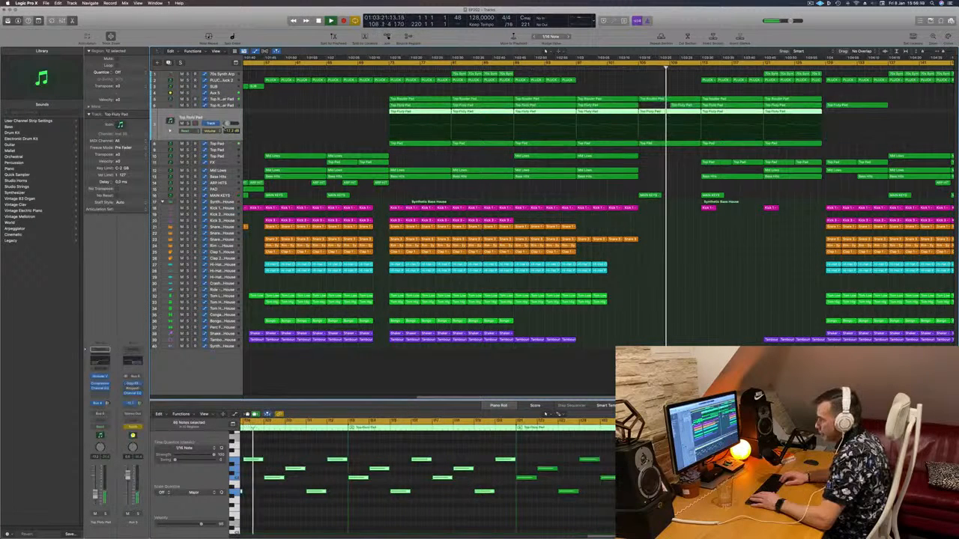
key("Down")
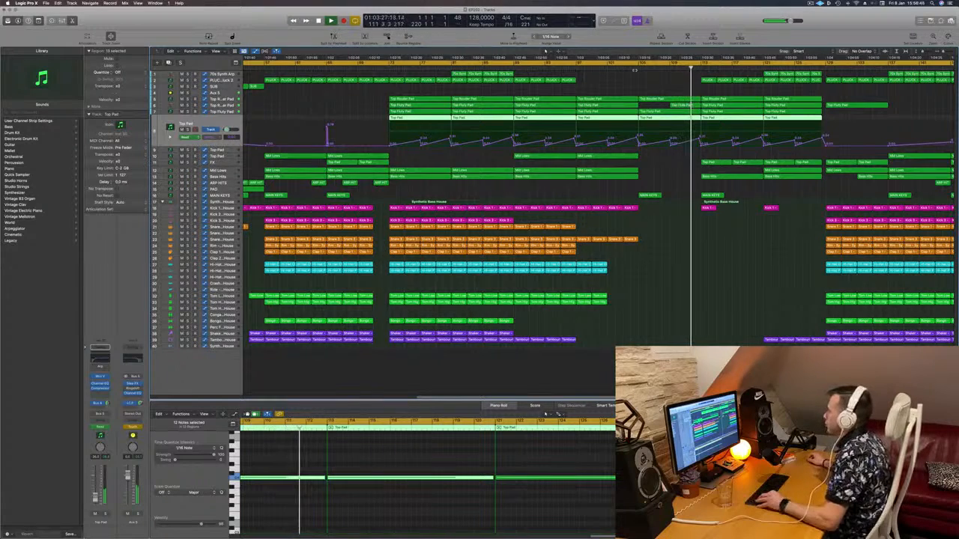
Step: Replay the breakdown from shortly before bar 105 and examine how the whole arrangement runs into bar 113
key("super+Left")
key("super+Left")
key("super+Left")
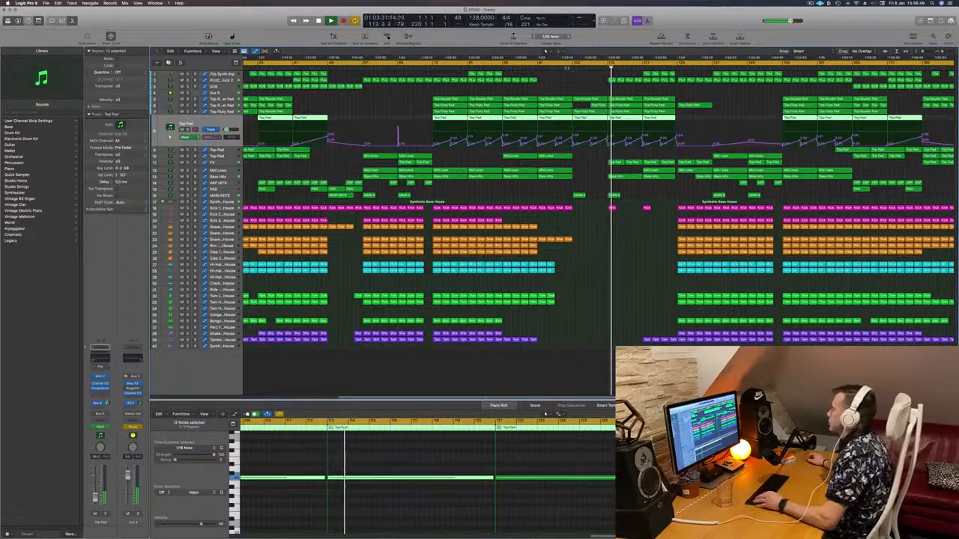
left_click(567, 68)
key("super+Right")
key("super+Right")
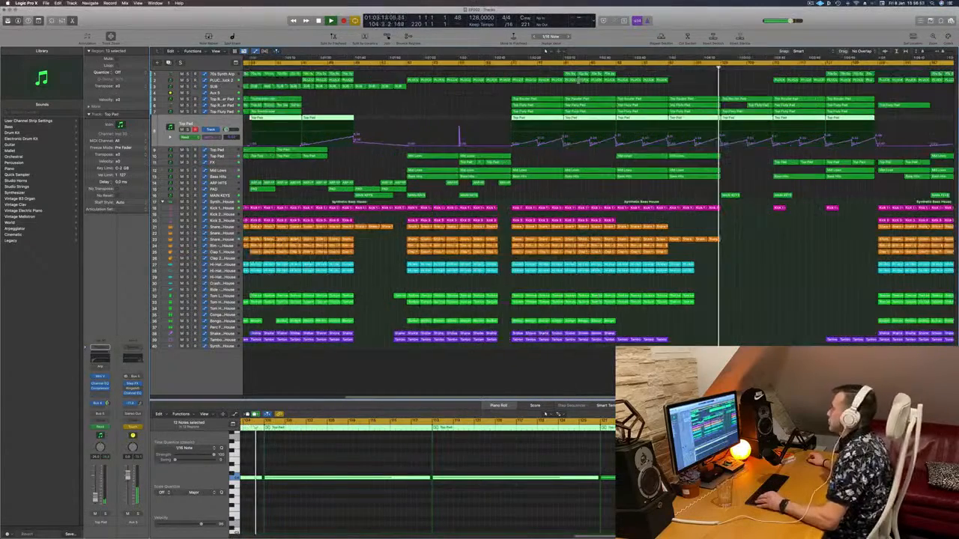
key("super+Left")
key("super+Left")
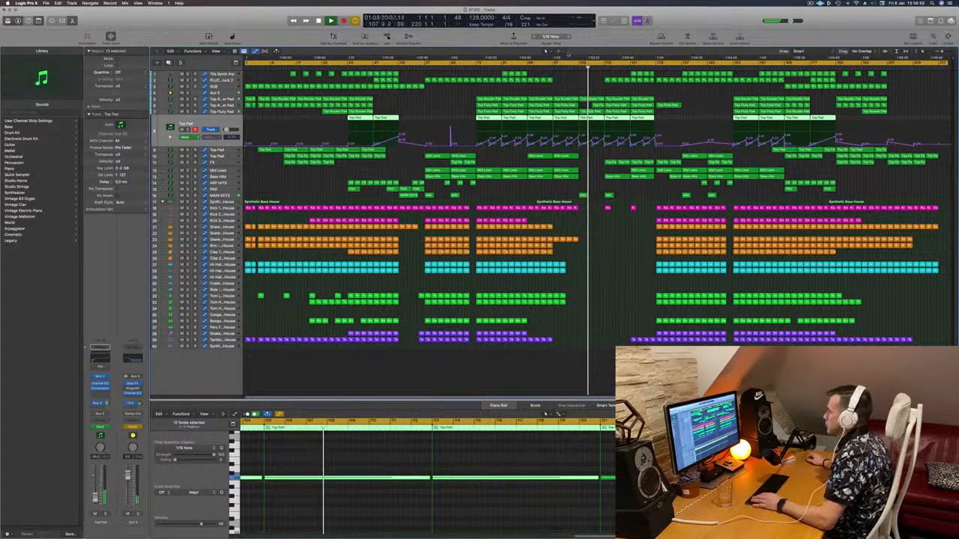
Step: Adjust Aux 5's high-cut automation point near bar 113 to 20000 Hz and set the track's automation mode to Read
left_click(594, 94)
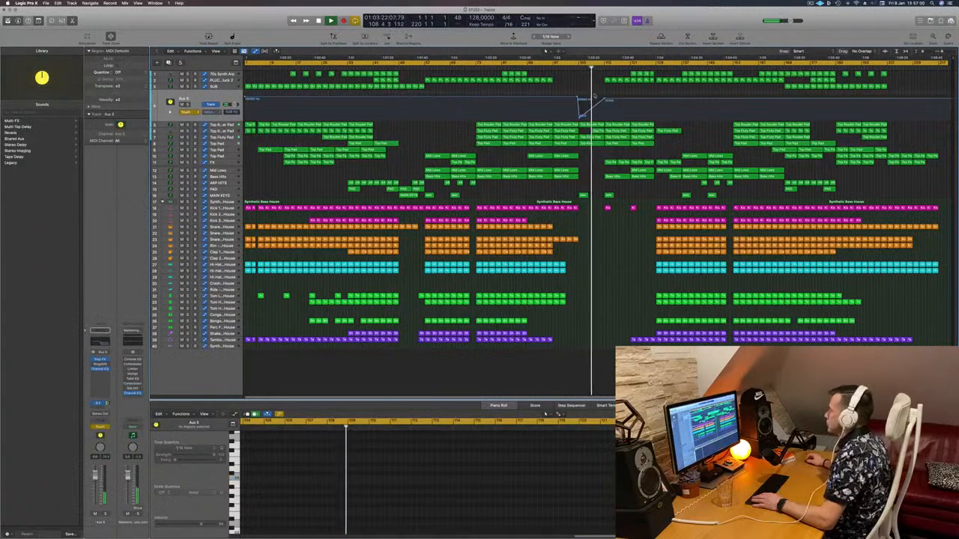
left_click_drag(605, 99, 605, 98)
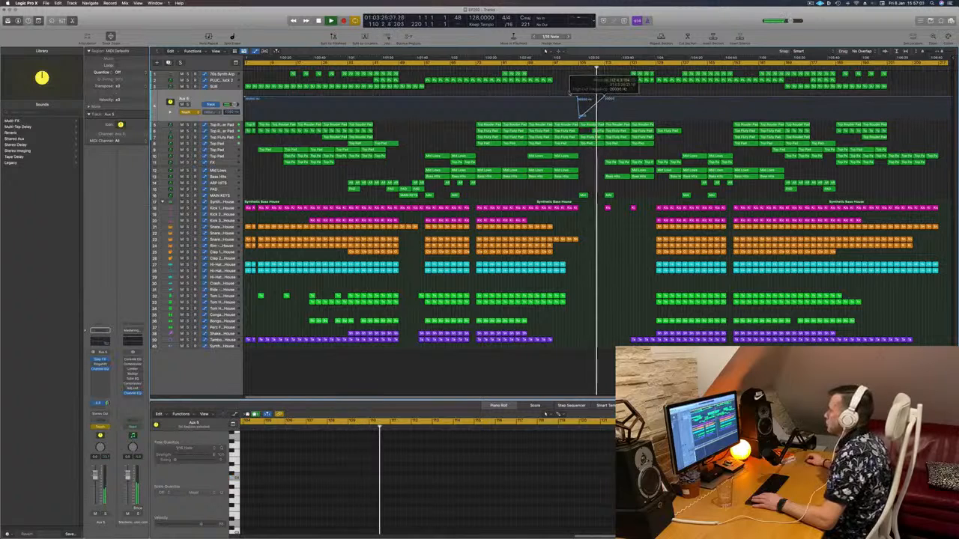
left_click(186, 111)
left_click(187, 105)
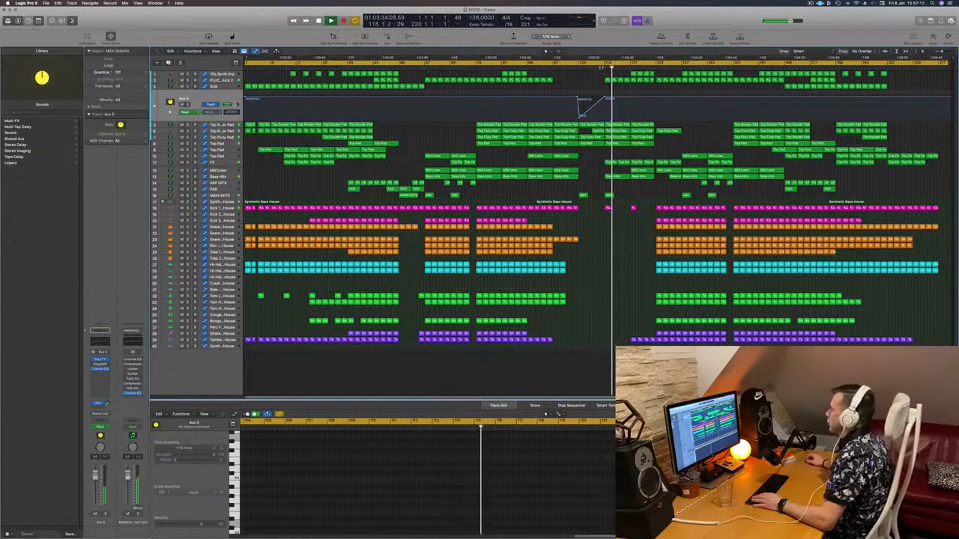
Step: Compare the breakdown with and without the Bass Hits track by muting and unmuting it during playback
left_click(225, 174)
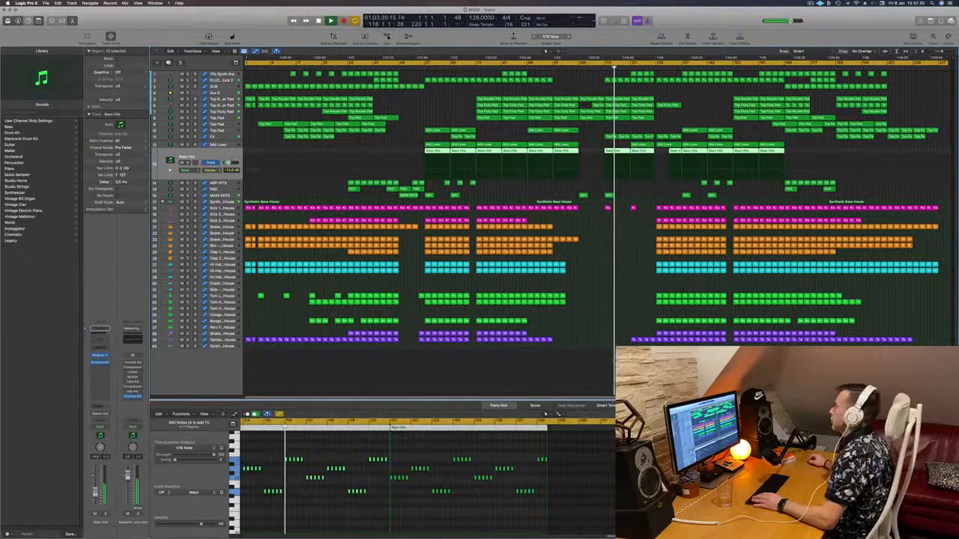
key("m")
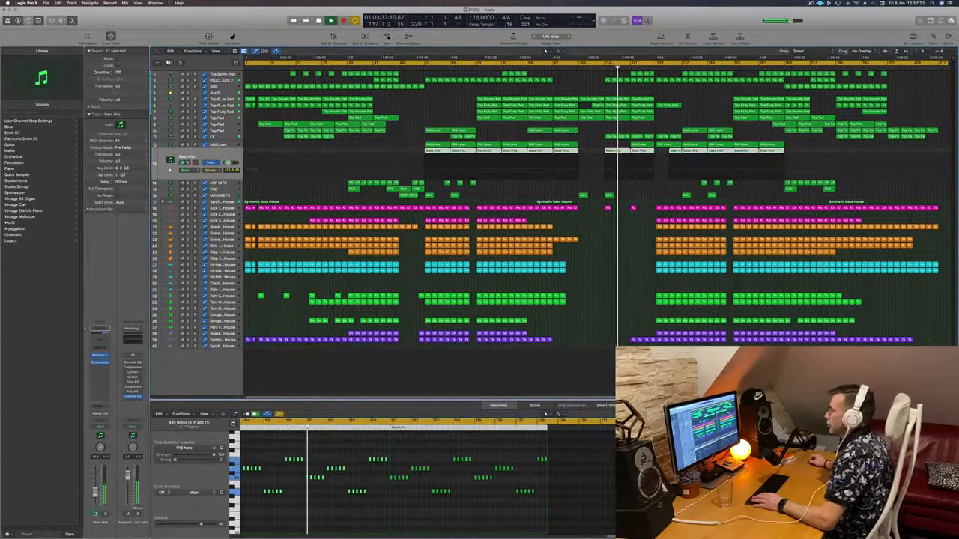
key("m")
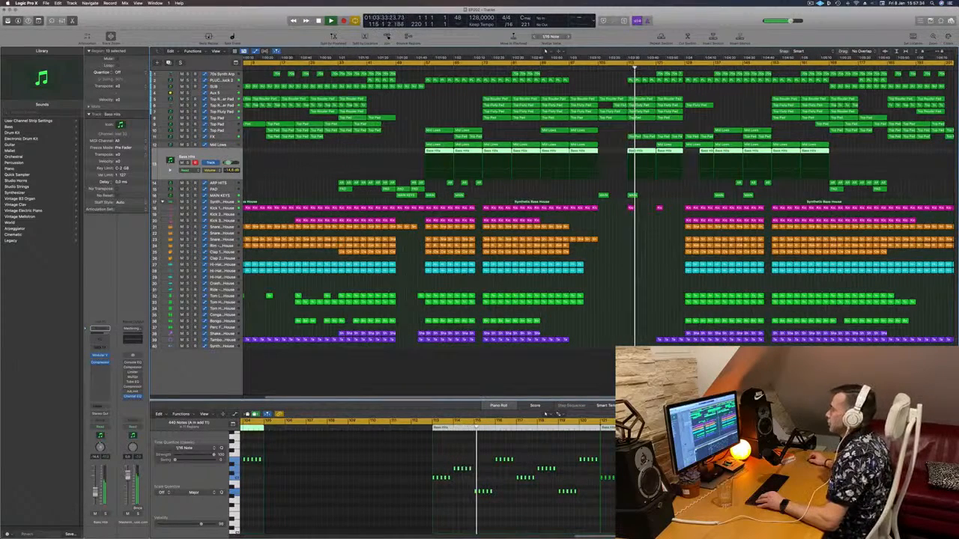
left_click(601, 129)
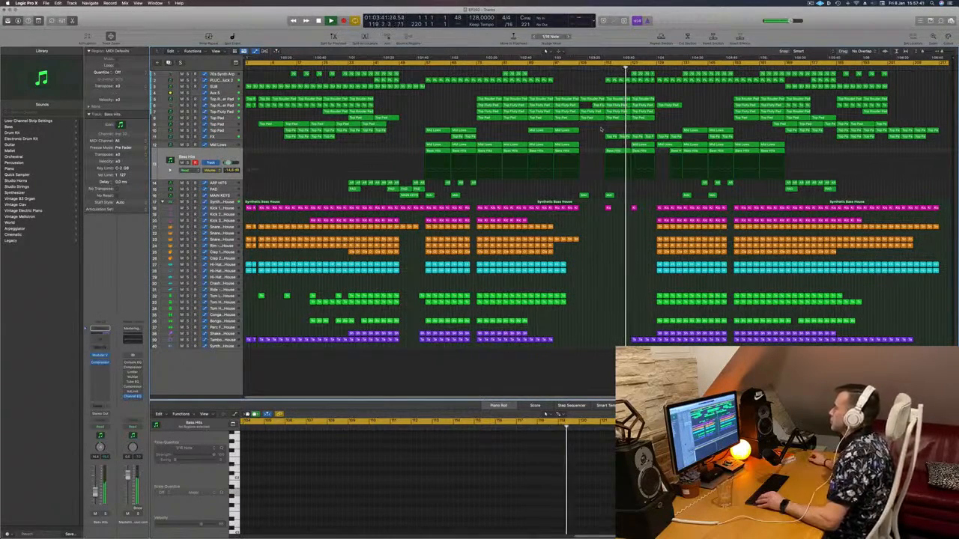
Step: Delete the 70s Synth Arp regions between bars 121 and 129 and those between bars 137 and 153
scroll(600, 128, "up", 3)
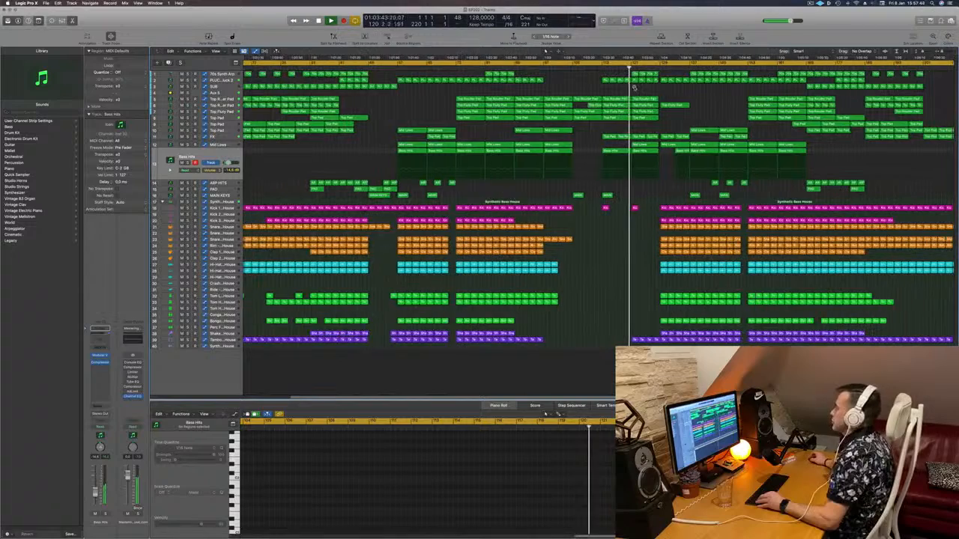
left_click(646, 73)
key("Delete")
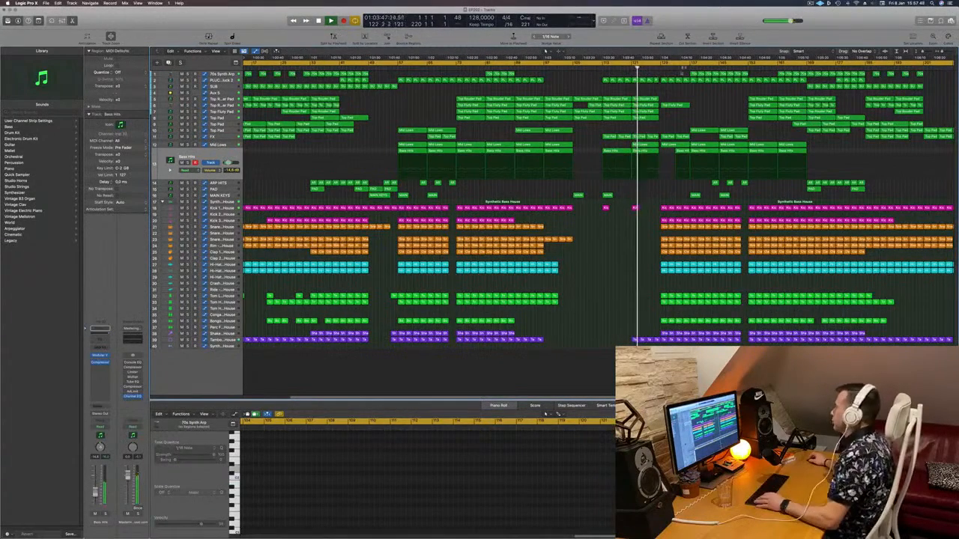
key("super+Right")
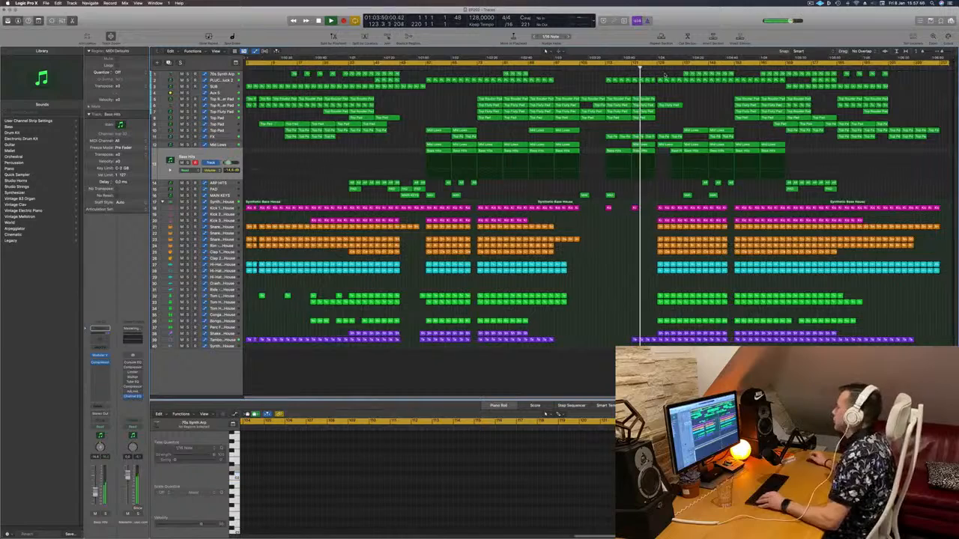
key("super+z")
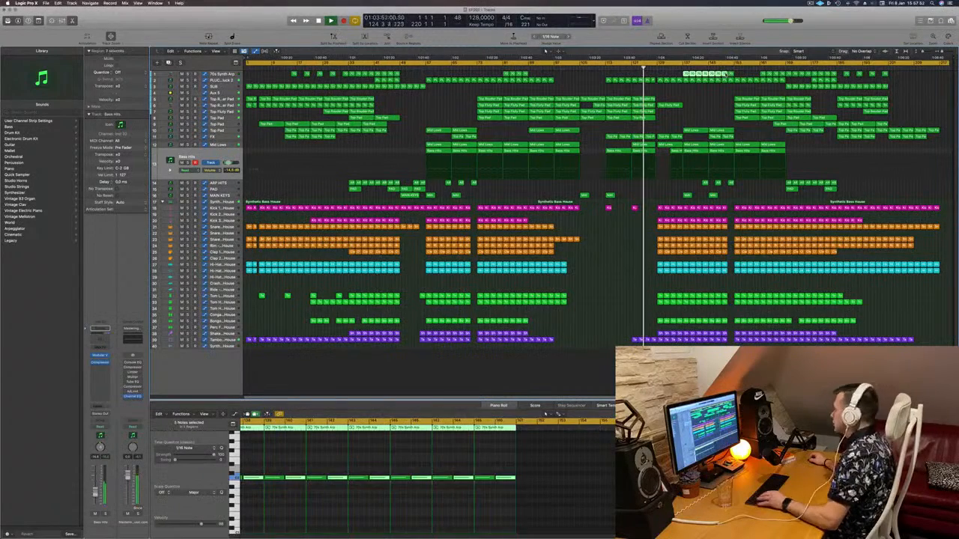
key("super+r")
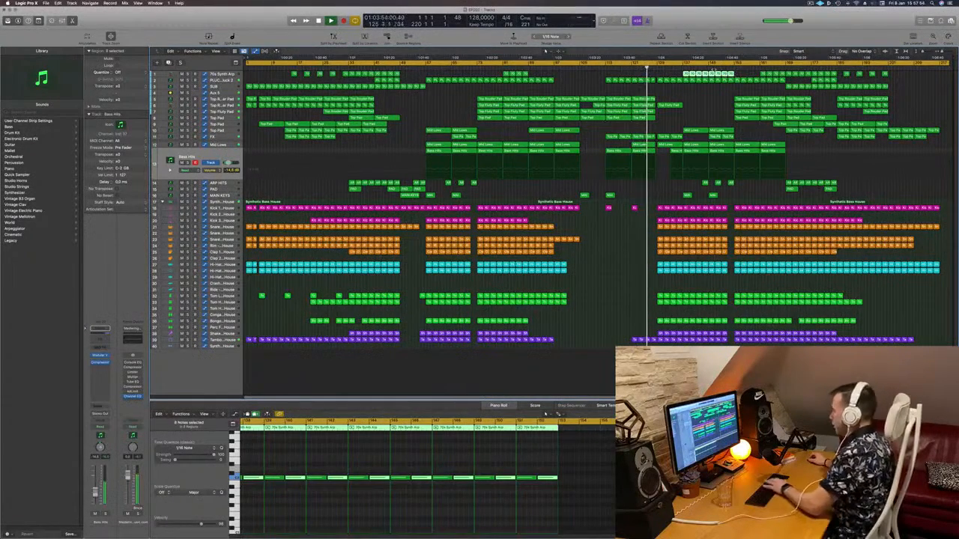
key("Delete")
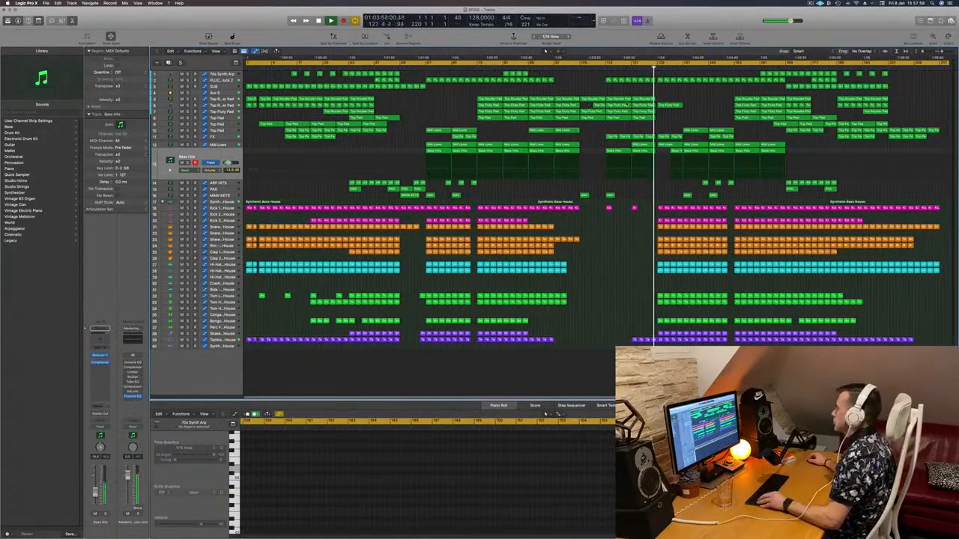
Step: Compare the second Top Router Pad track in solo with the full mix around bar 129, and check Aux 5's automation
scroll(626, 102, "up", 6)
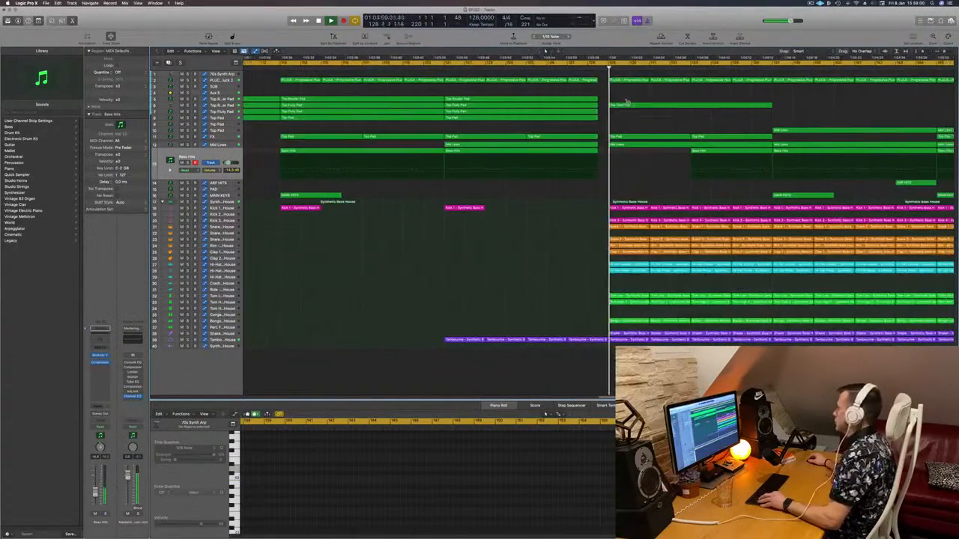
scroll(627, 103, "down", 5)
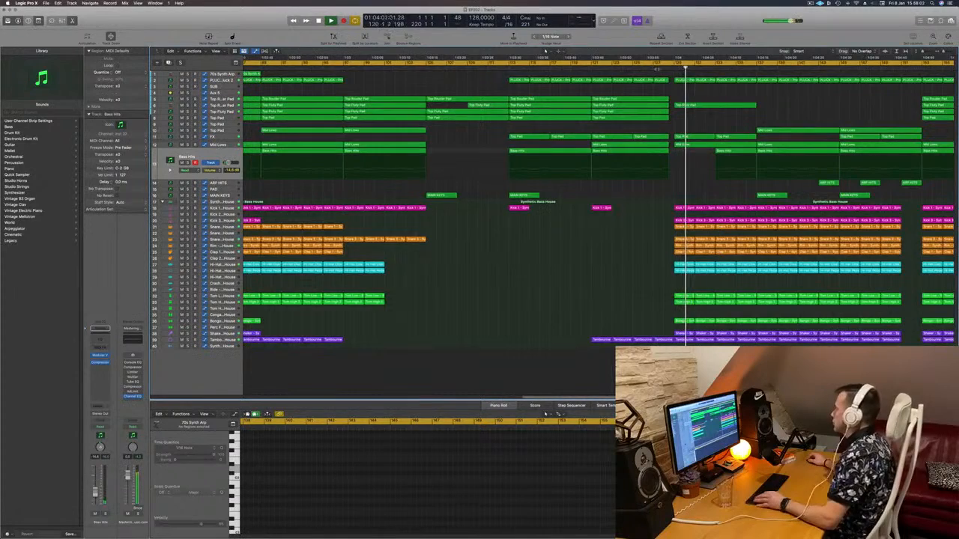
scroll(570, 202, "down", 3)
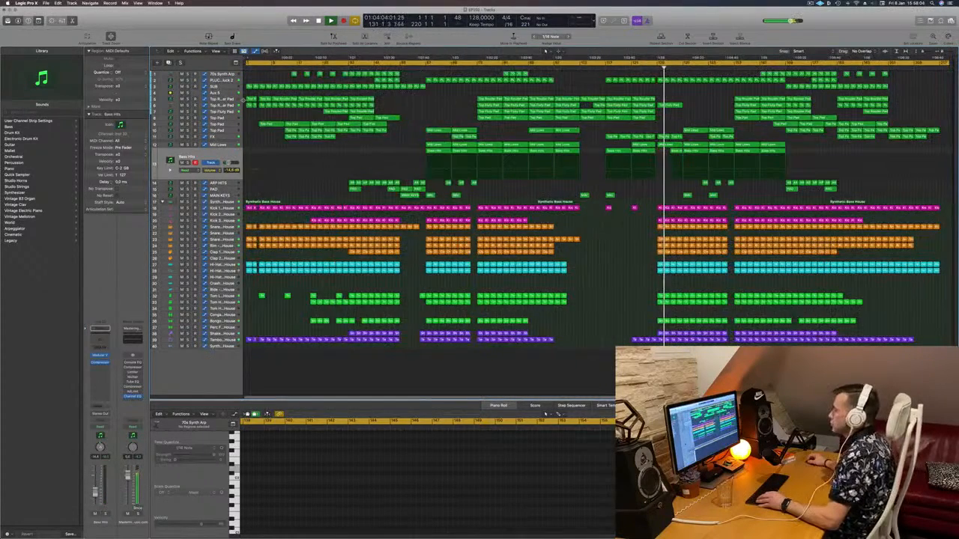
left_click(675, 105)
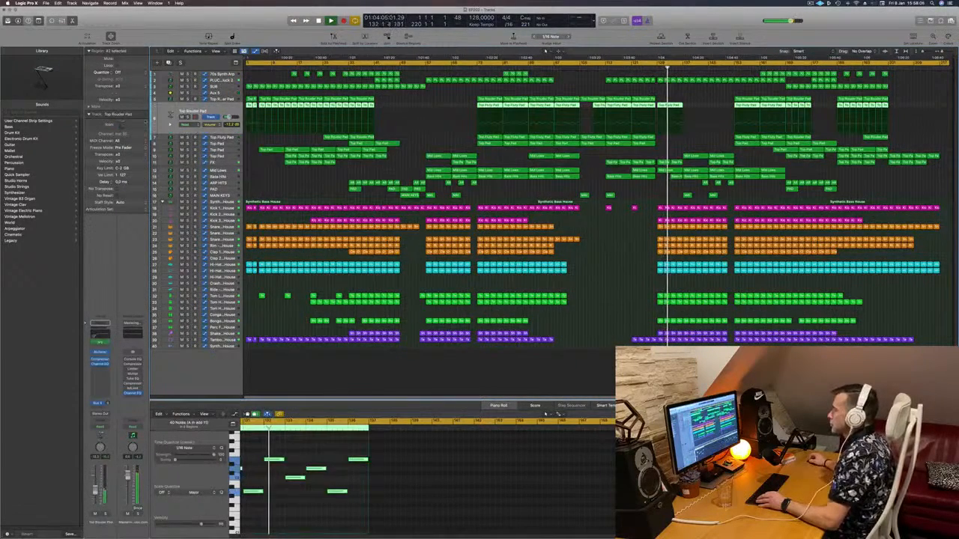
key("shift+s")
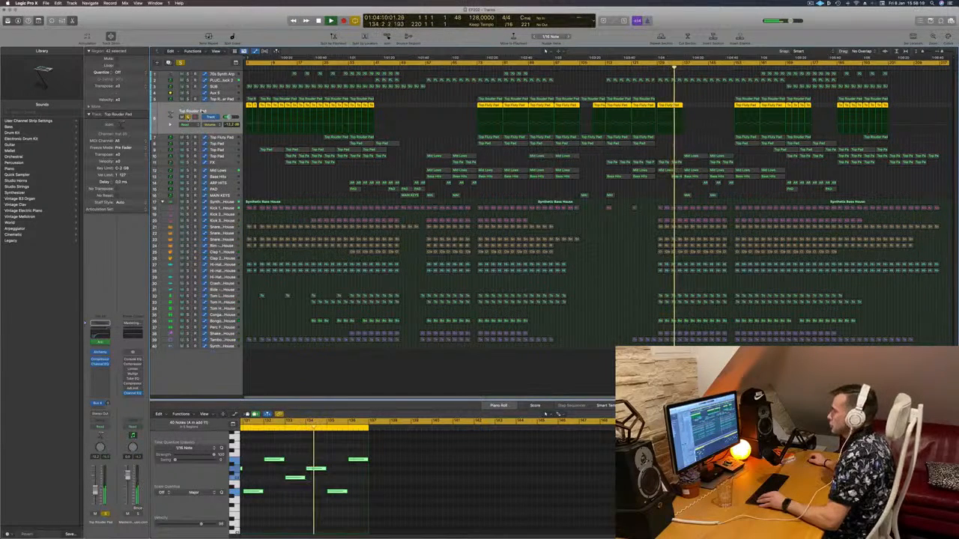
key("alt+super+n")
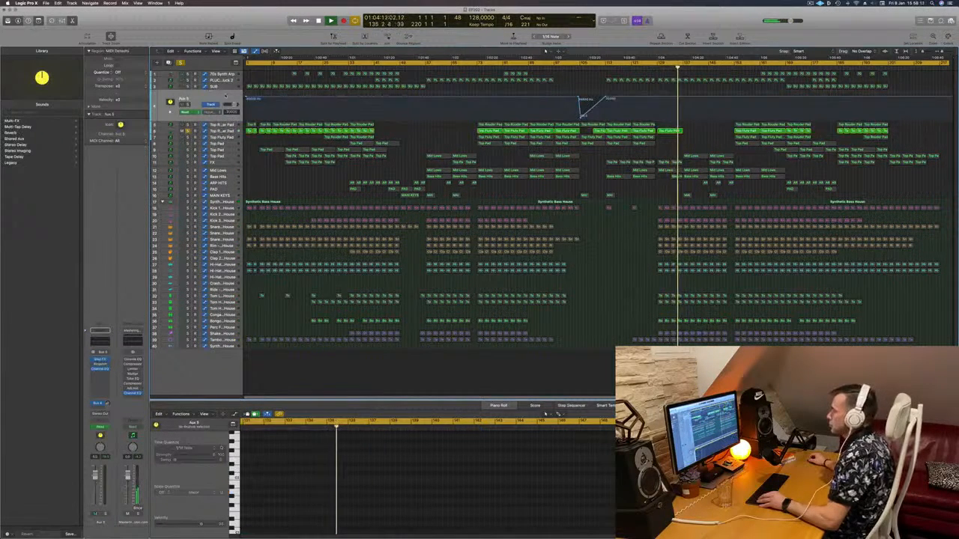
left_click(656, 75)
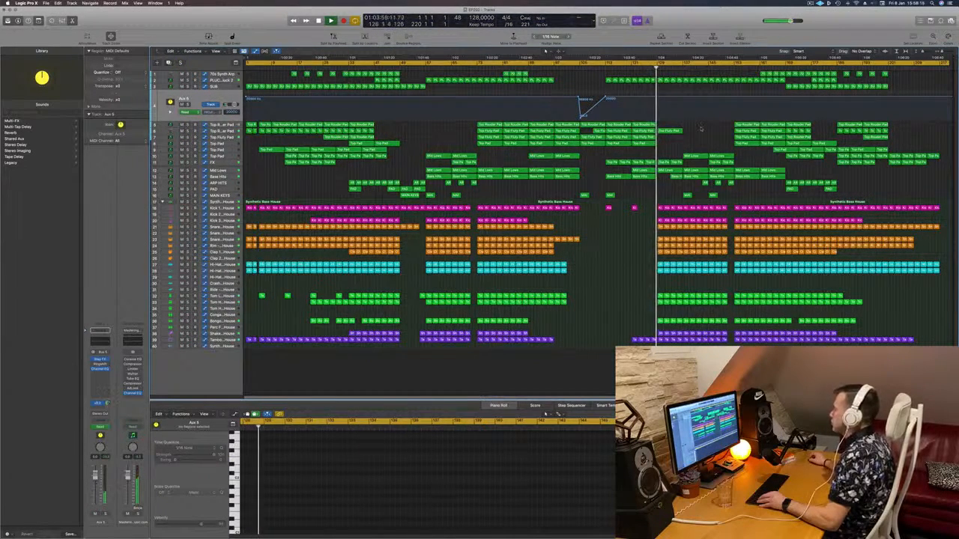
Step: Copy the Top Fluty Pad region at bar 129 on the second Top Router Pad track to bars 137 and 145
left_click(673, 131)
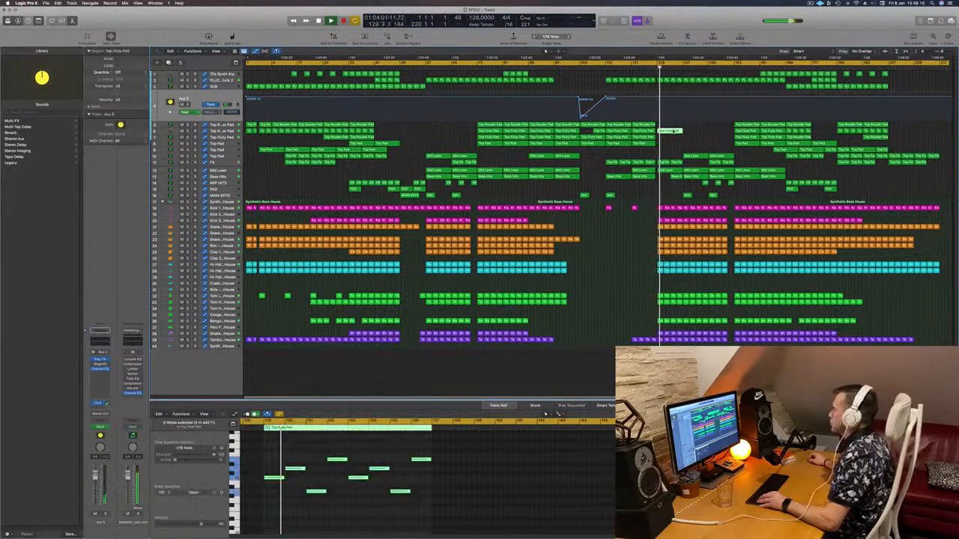
left_click_drag(675, 131, 719, 137)
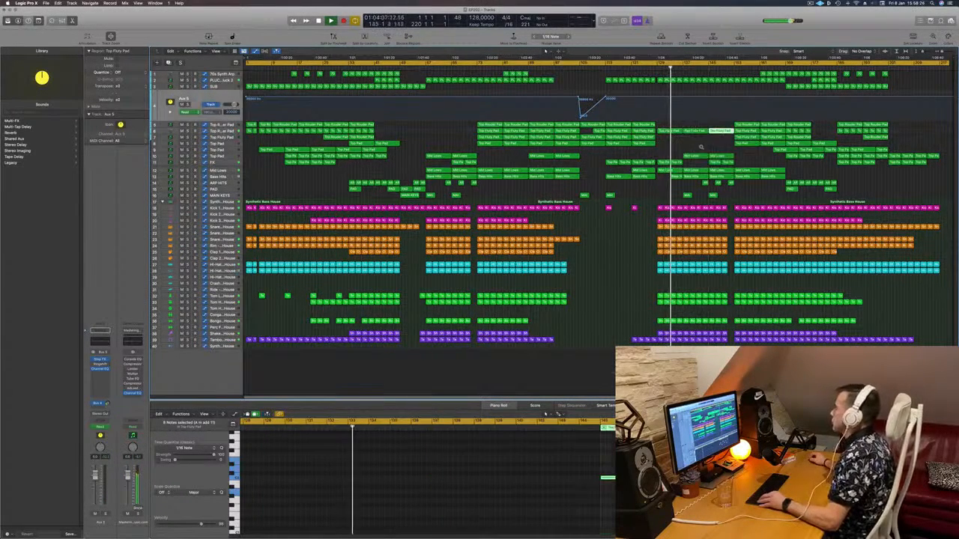
left_click(656, 156)
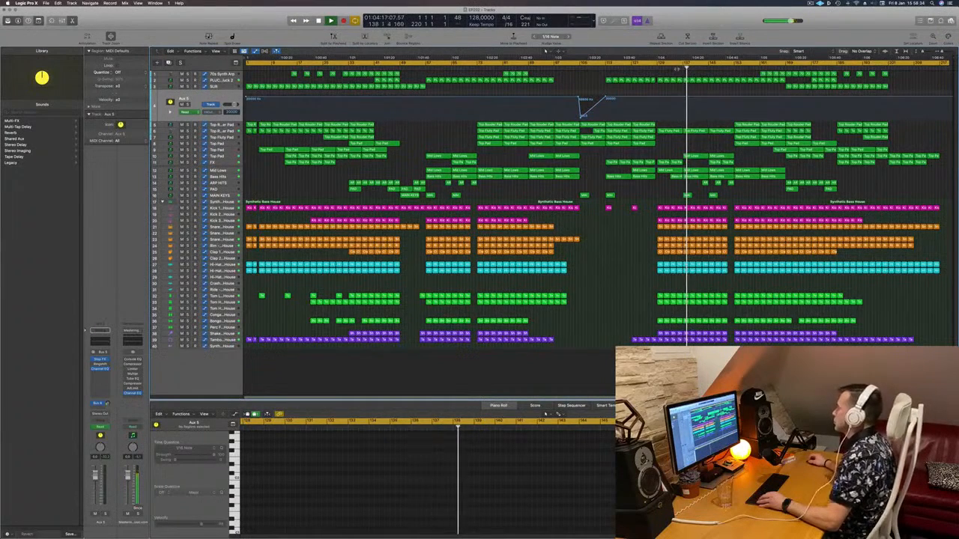
Step: Adjust the Progressive Pluck 2 track's automation just before bar 129 and replay that passage
left_click(224, 86)
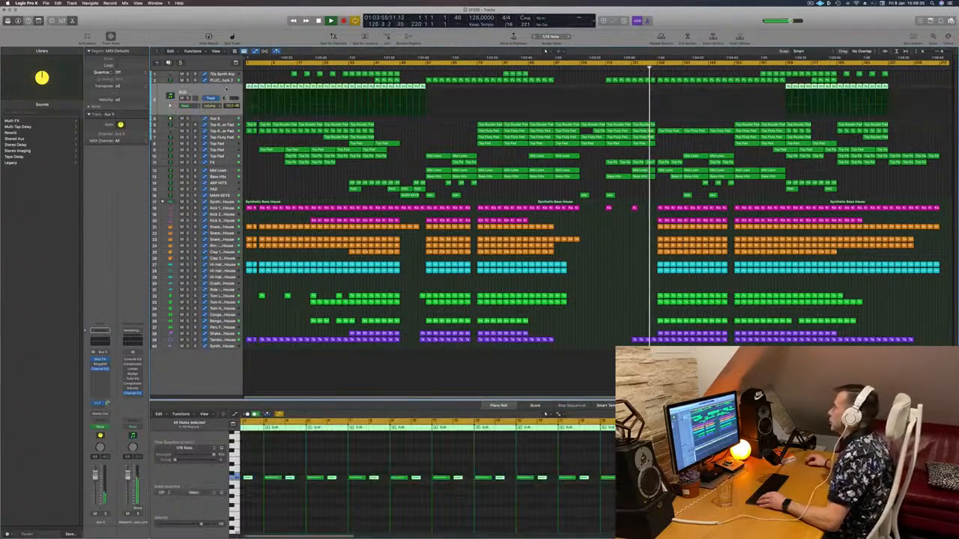
left_click(221, 80)
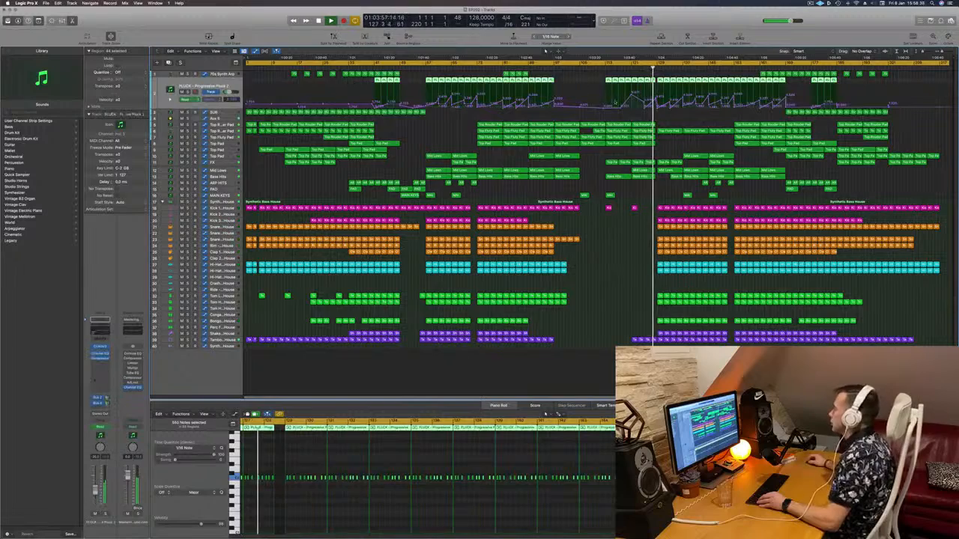
left_click(656, 103)
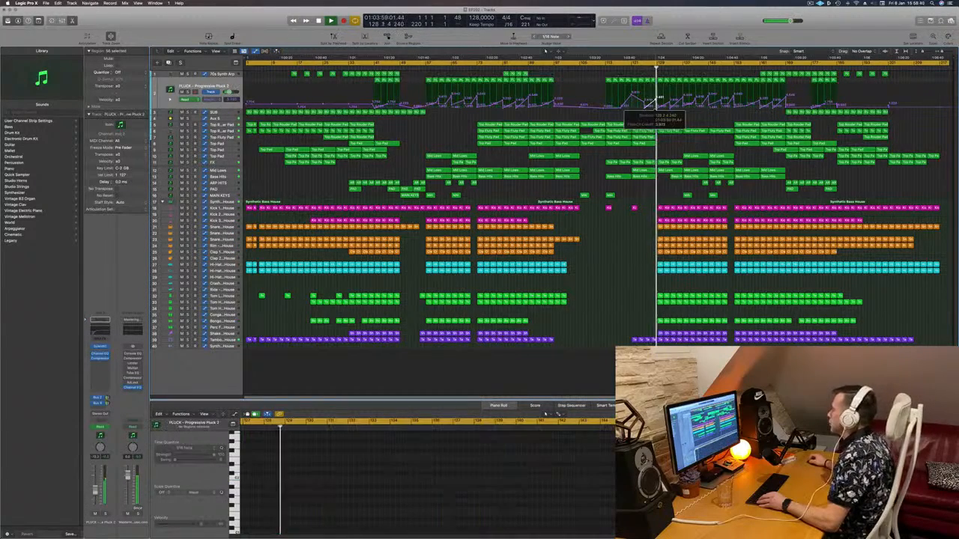
key("super+Right")
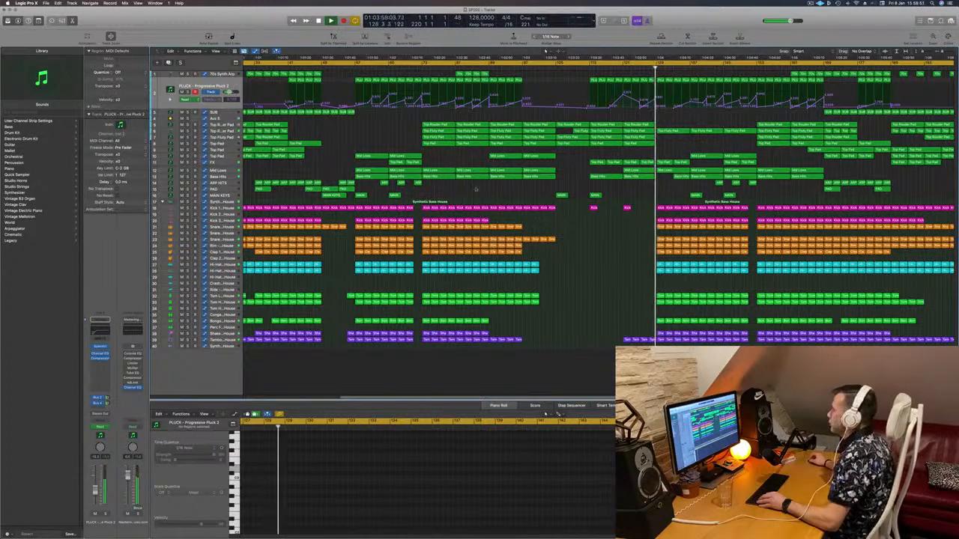
Step: Simplify the FX track's delay automation between bars 129 and 137 to one peak near bar 131, raise its feedback there, and solo the track
left_click(227, 163)
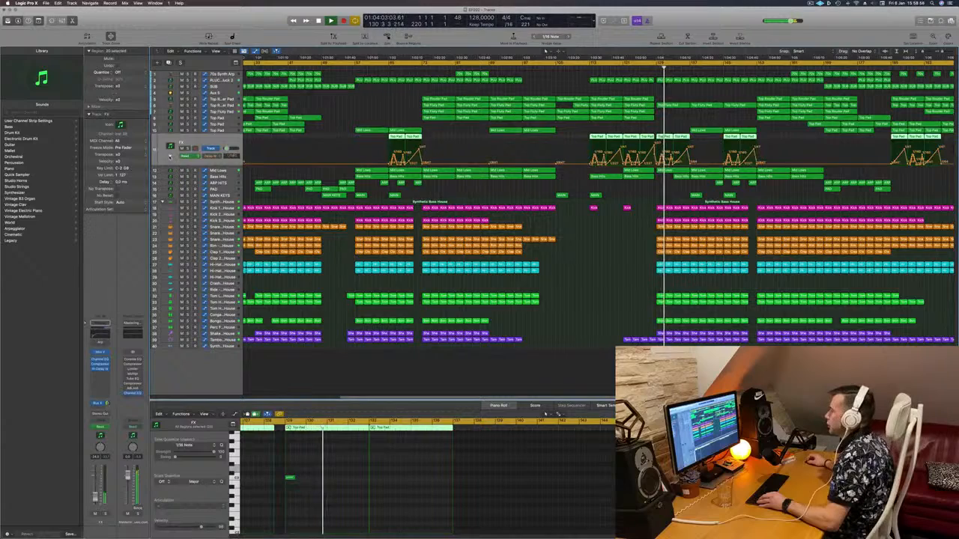
left_click(170, 156)
scroll(647, 166, "up", 5)
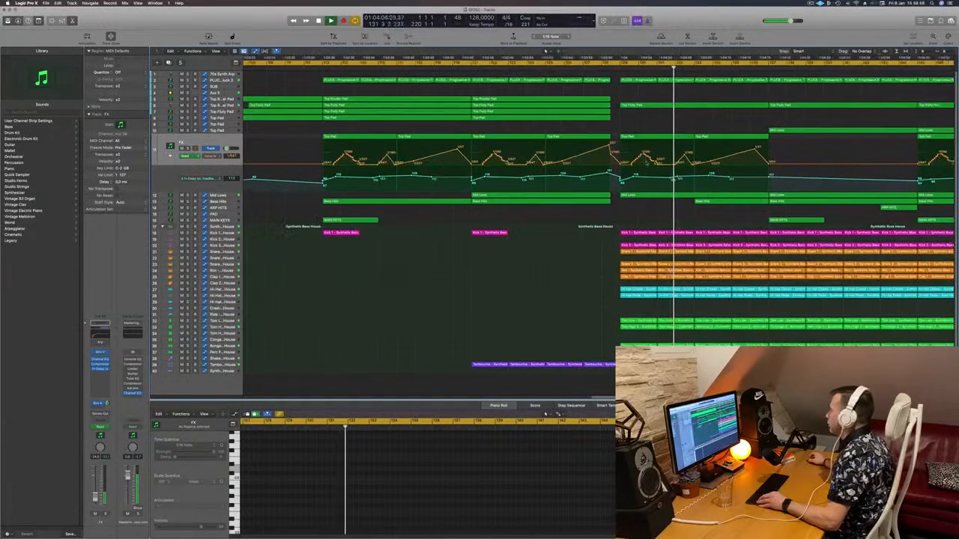
scroll(618, 80, "down", 2)
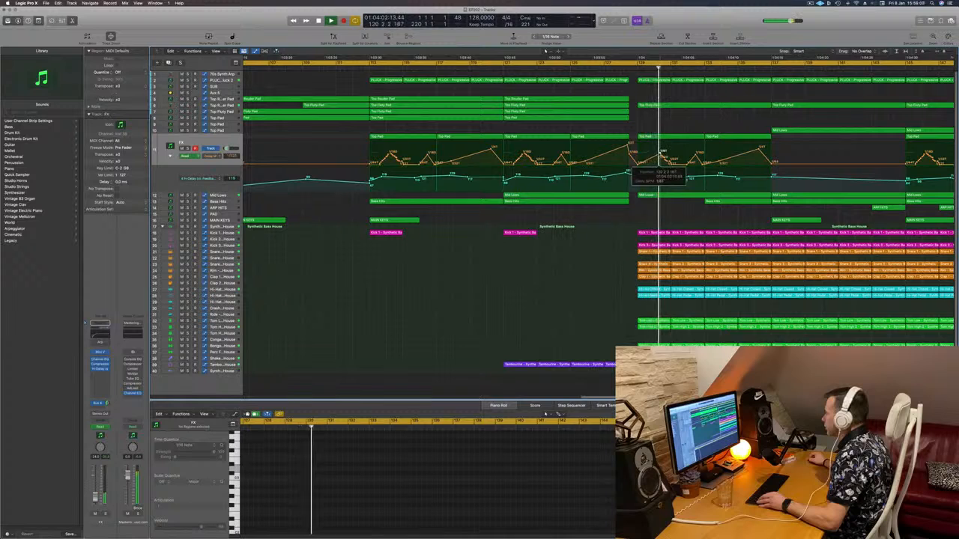
left_click_drag(671, 163, 783, 164)
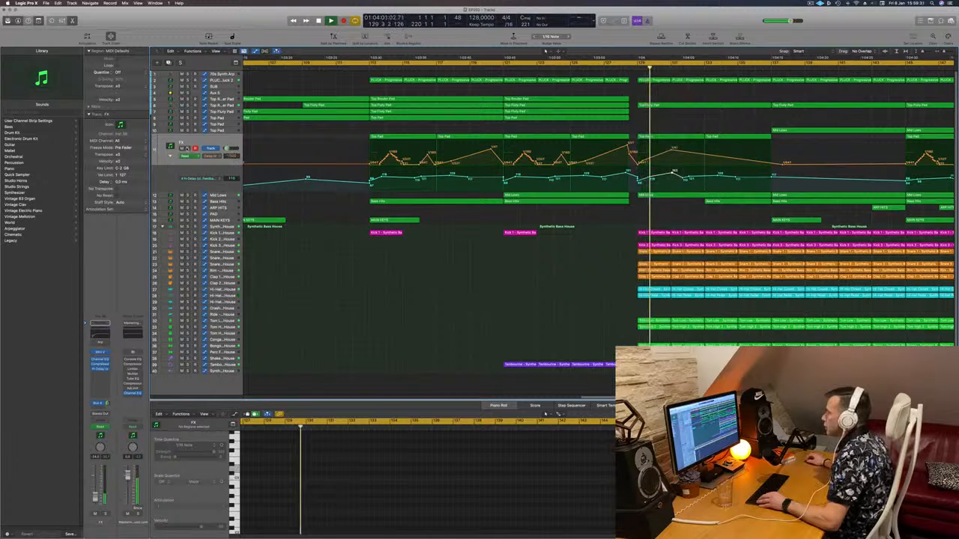
key("s")
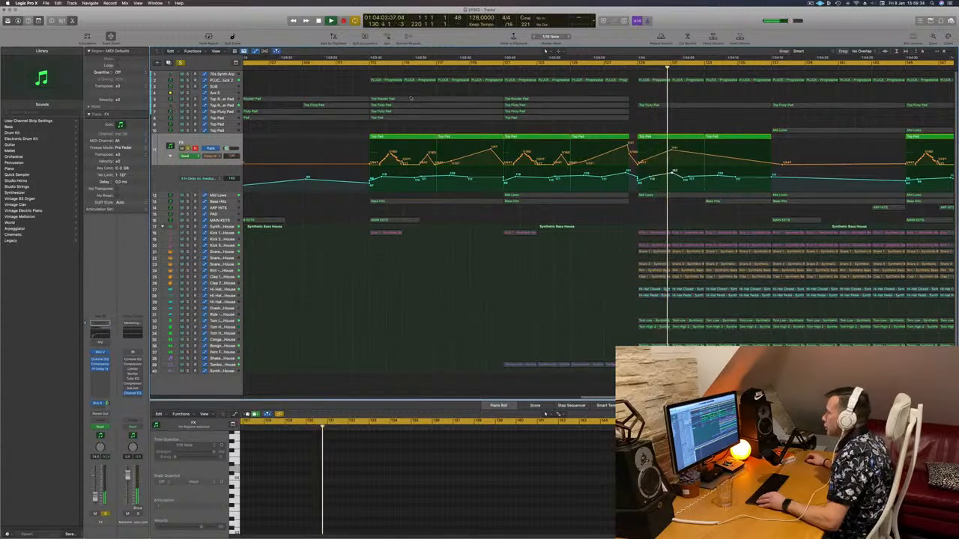
Step: Unsolo the FX track, raise its delay automation at bar 133, and replay the passage from bar 129
key("s")
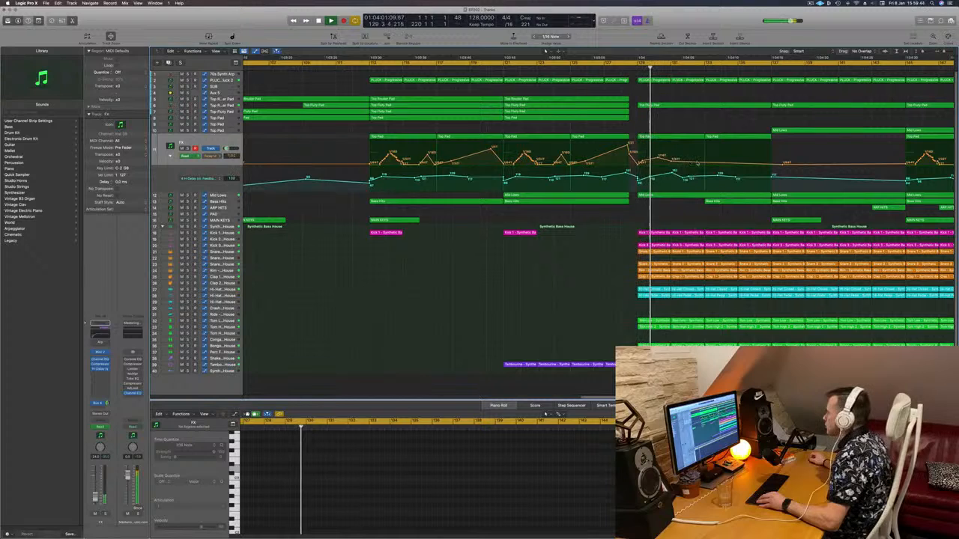
left_click(704, 162)
left_click_drag(704, 161, 704, 156)
left_click(638, 67)
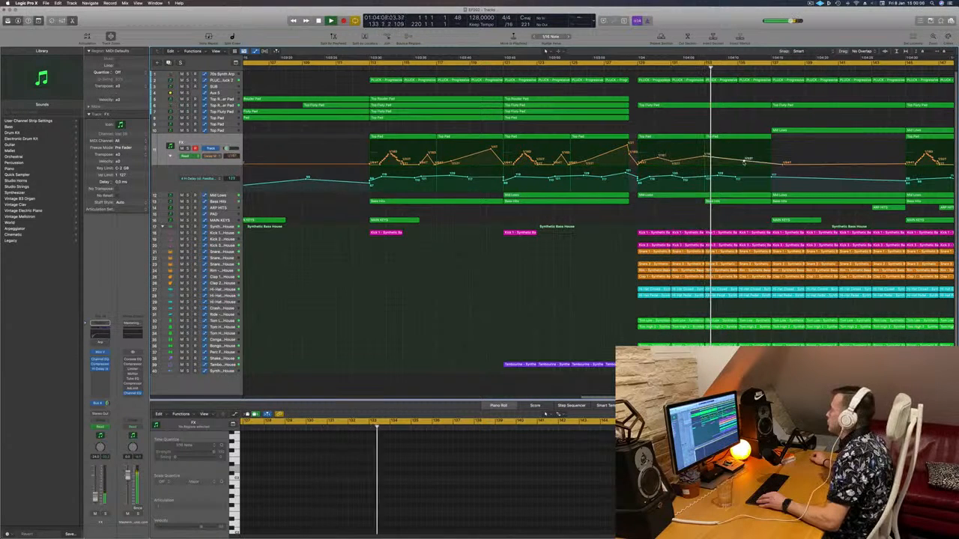
Step: Raise the FX track's delay automation from about bar 135 to bar 137 with a steep drop just after, and replay the section's end
left_click_drag(744, 162, 741, 153)
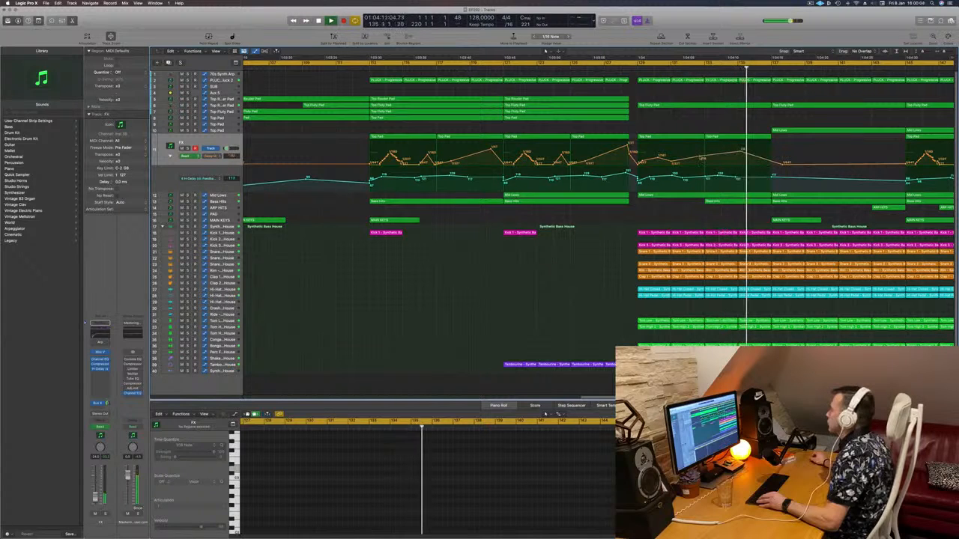
left_click(726, 69)
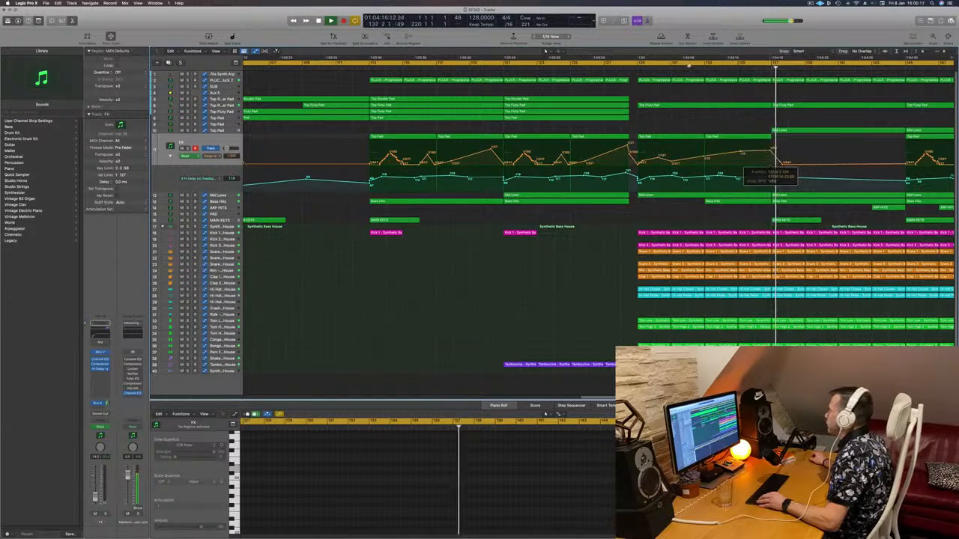
left_click(698, 69)
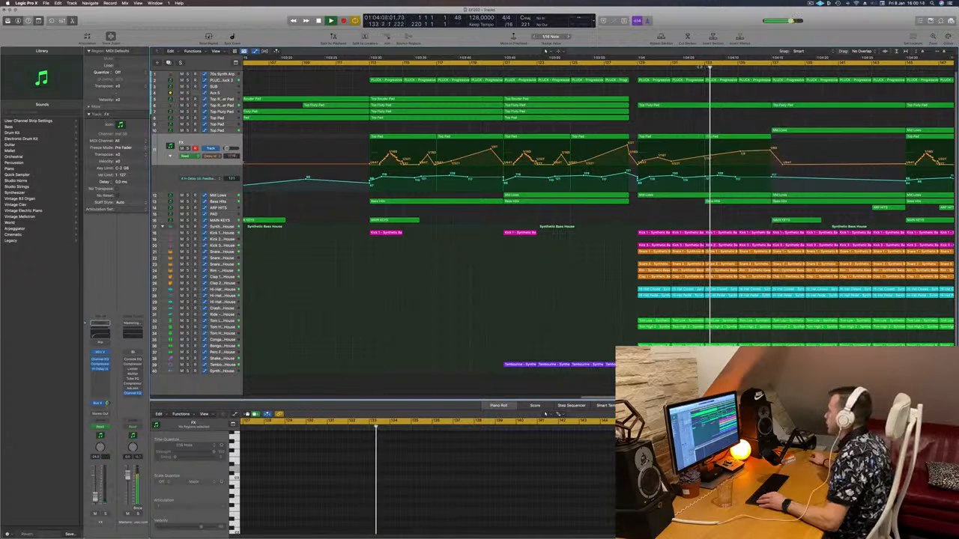
Step: Replay from bar 129 and lower the FX track's delay feedback to near minimum just before bar 138
left_click(637, 66)
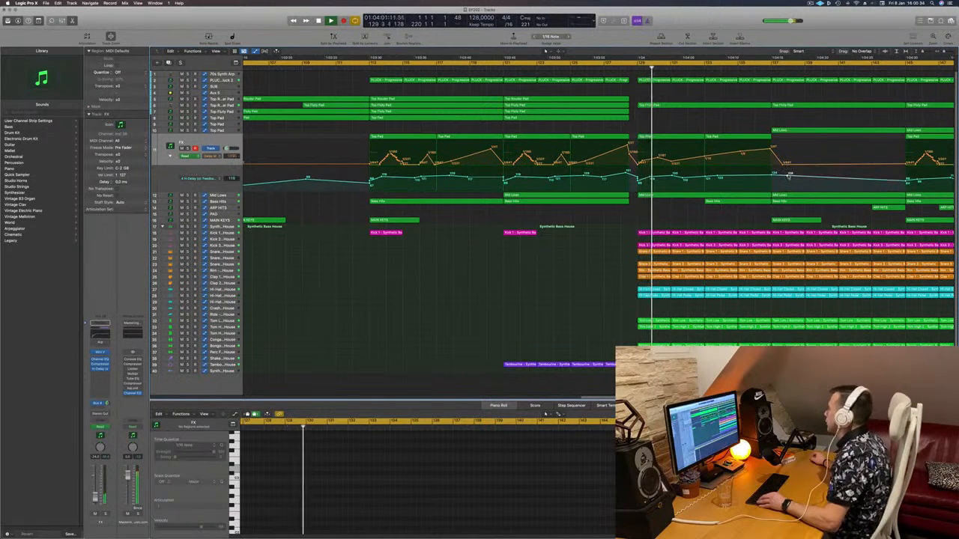
left_click_drag(788, 179, 787, 189)
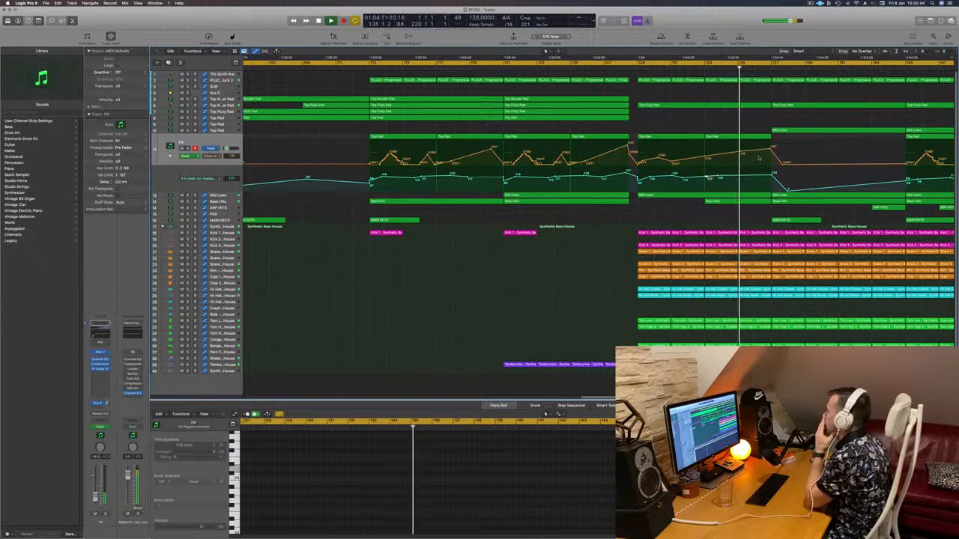
mouse_move(775, 173)
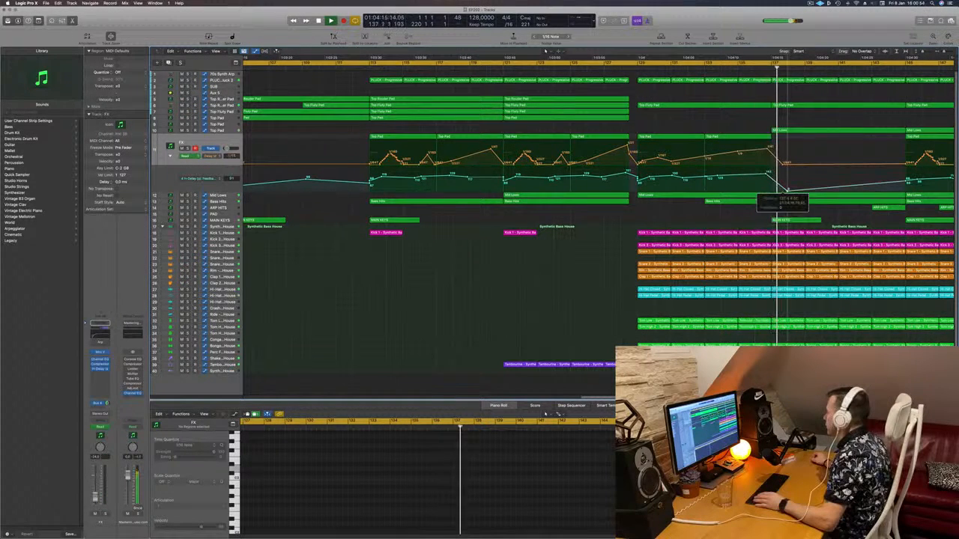
Step: Return playback to bar 129 and widen the timeline view to review the passage within the surrounding arrangement
key("comma")
key("comma")
key("comma")
key("comma")
key("comma")
key("comma")
key("comma")
key("comma")
key("comma")
key("comma")
key("super+Left")
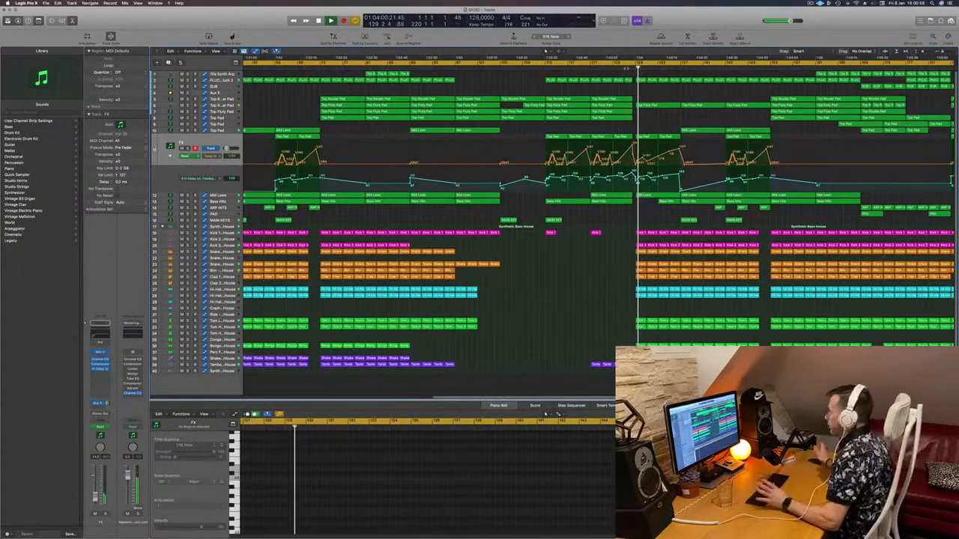